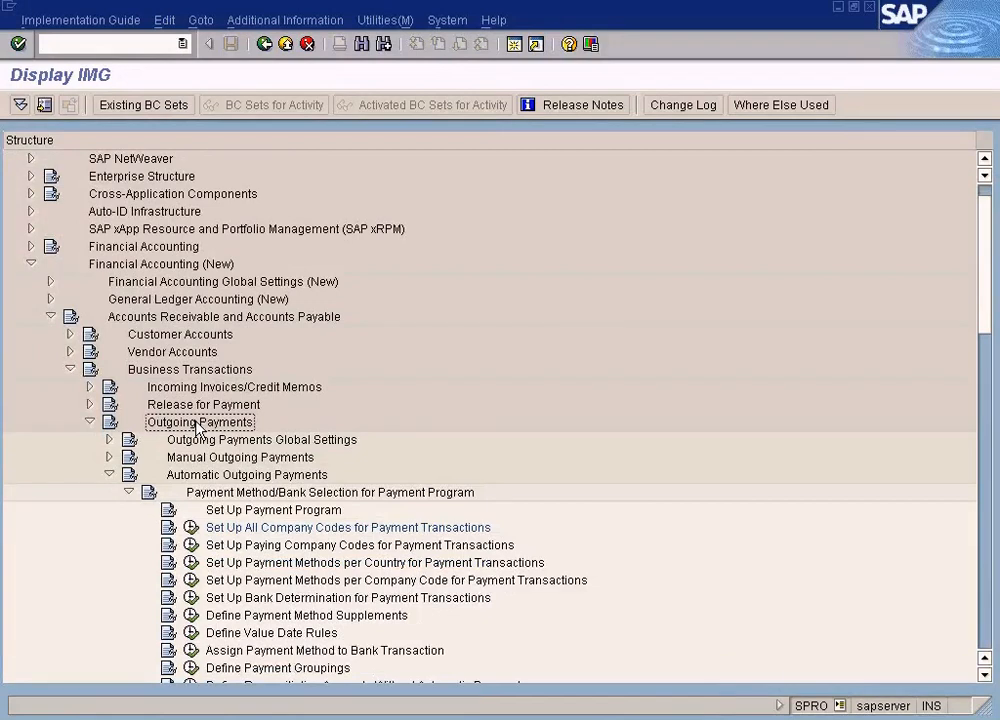
Locate the Payment Method/Bank Selection for Payment Program activities under Outgoing Payments, Automatic Outgoing Payments in the IMG structure
left_click(207, 427)
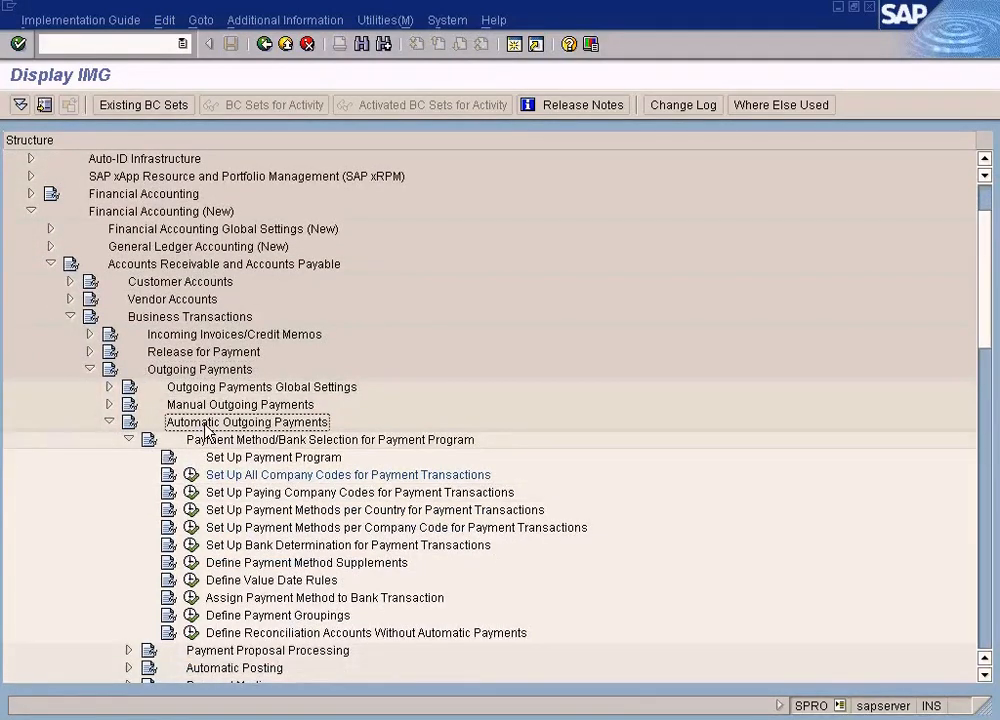
scroll(207, 427, "down", 1)
left_click(234, 390)
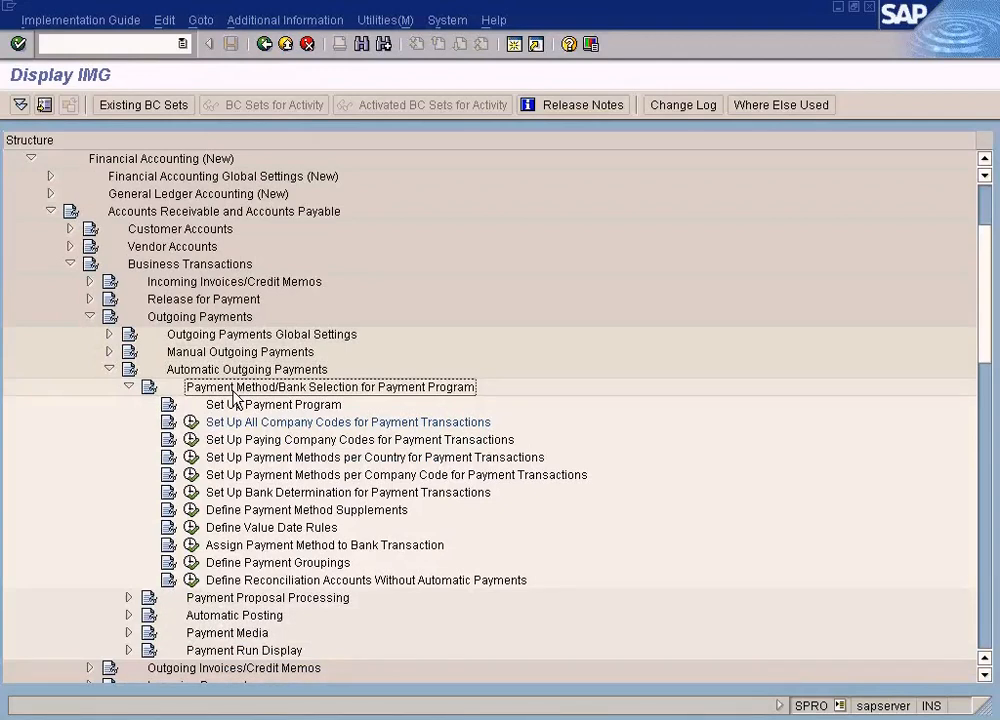
left_click(236, 424)
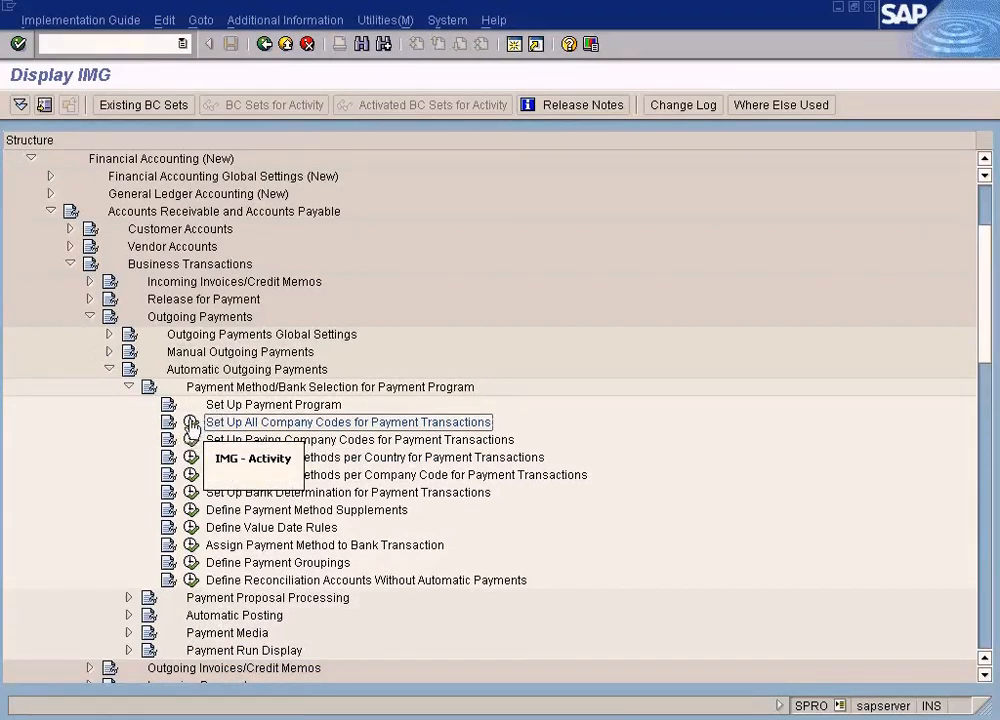
left_click(255, 406)
left_click(234, 421)
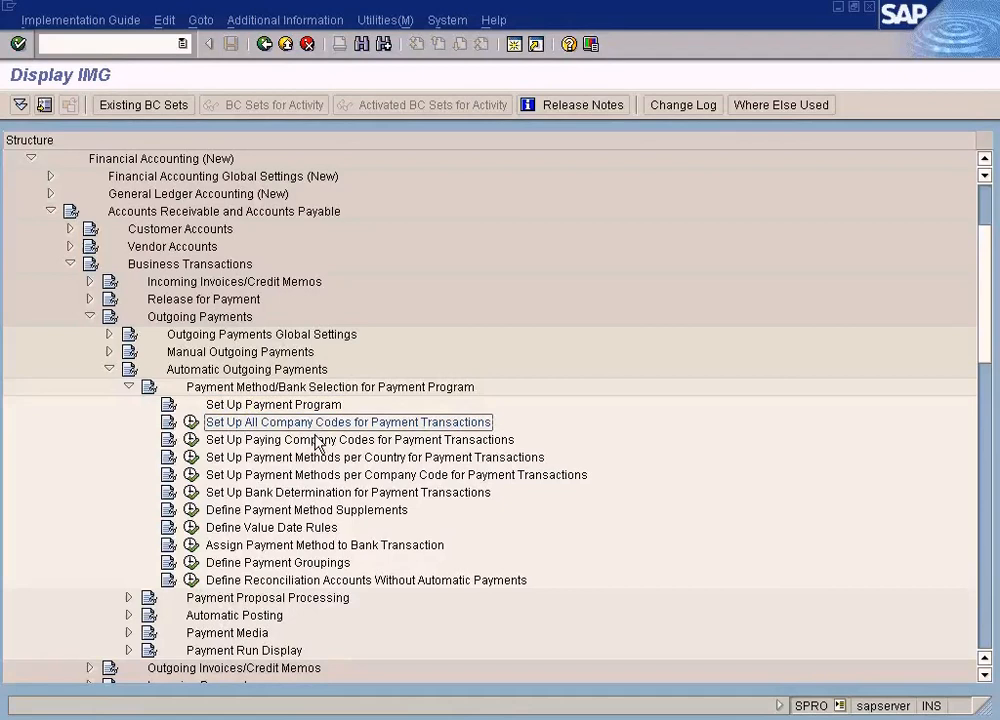
Review the payment program activities from Set Up All Company Codes through Set Up Bank Determination for Payment Transactions
left_click(312, 440)
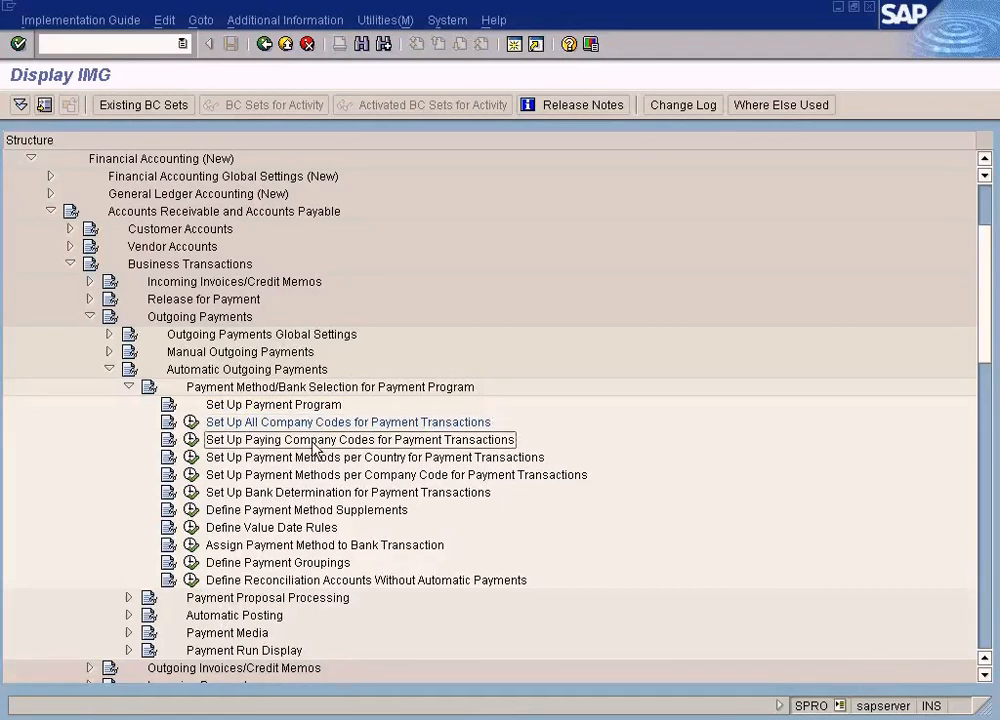
key("Down")
key("Down")
key("Down")
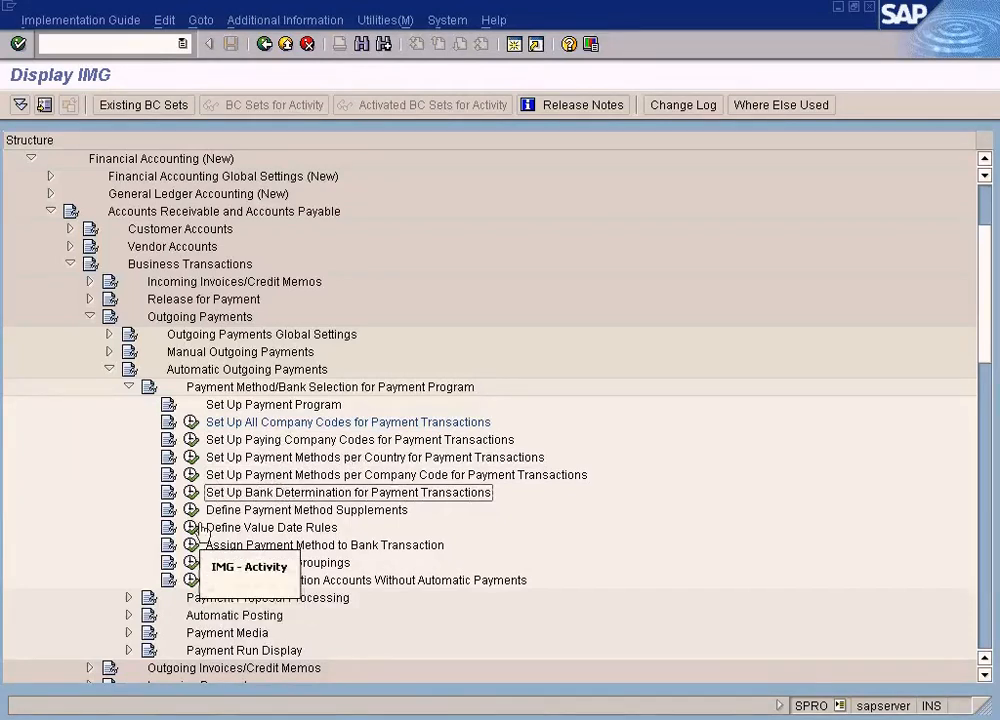
left_click(270, 424)
left_click(272, 459)
left_click(274, 475)
left_click(275, 492)
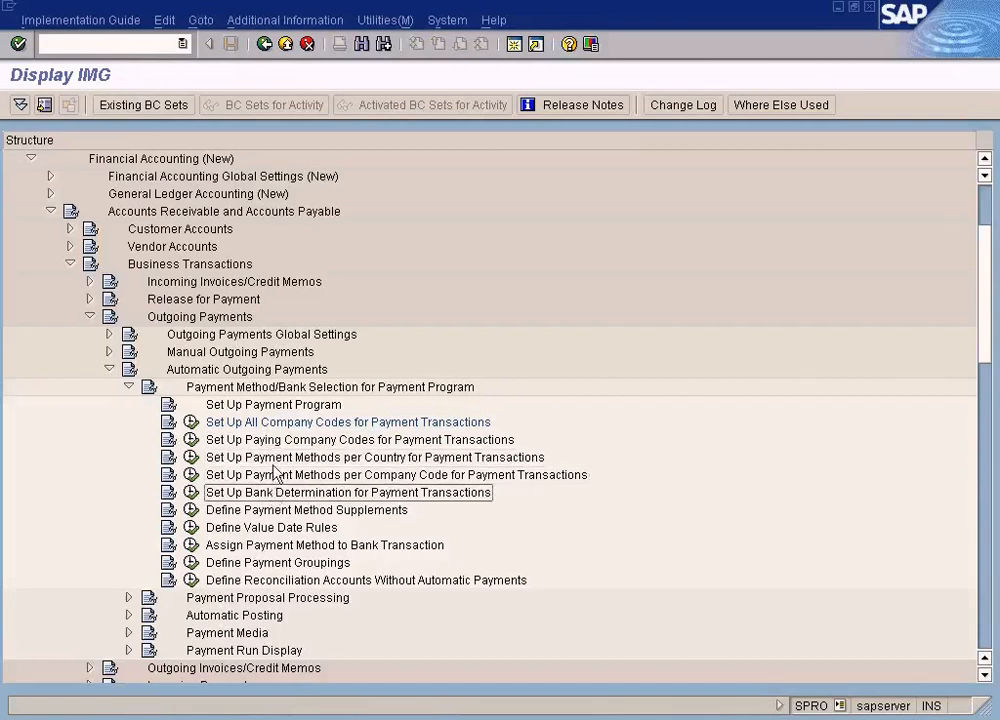
left_click(276, 424)
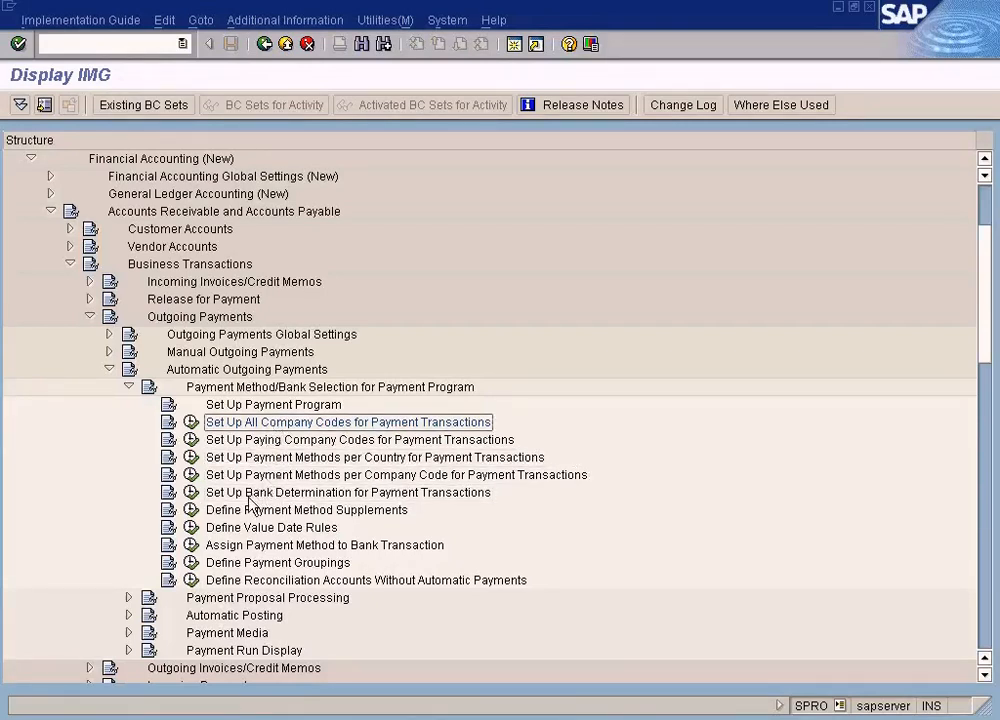
left_click(287, 442)
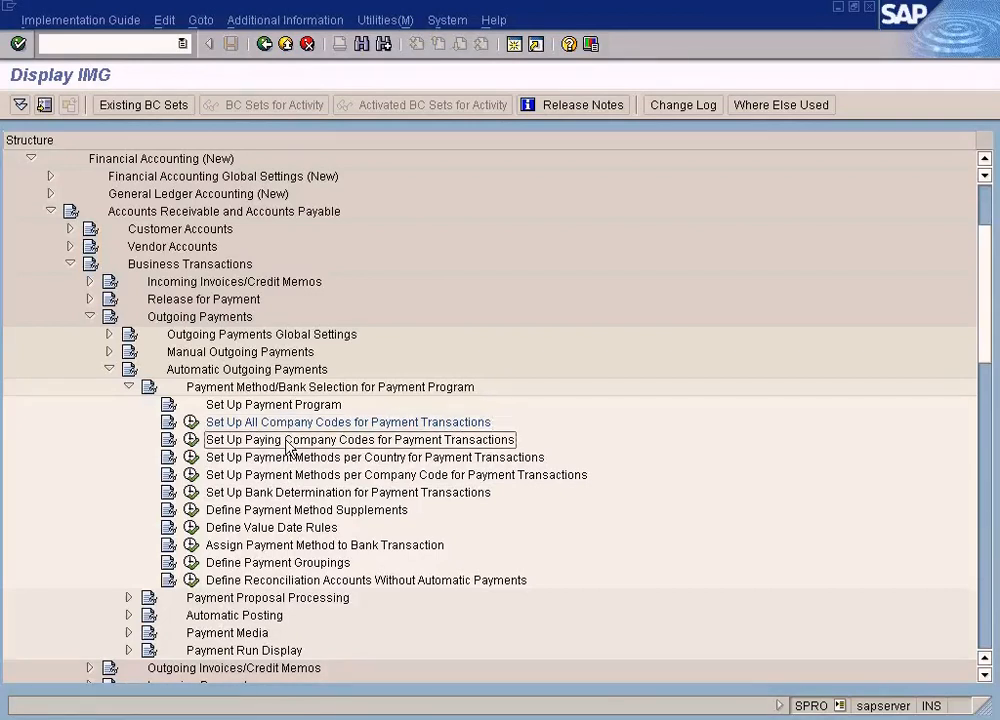
left_click(190, 423)
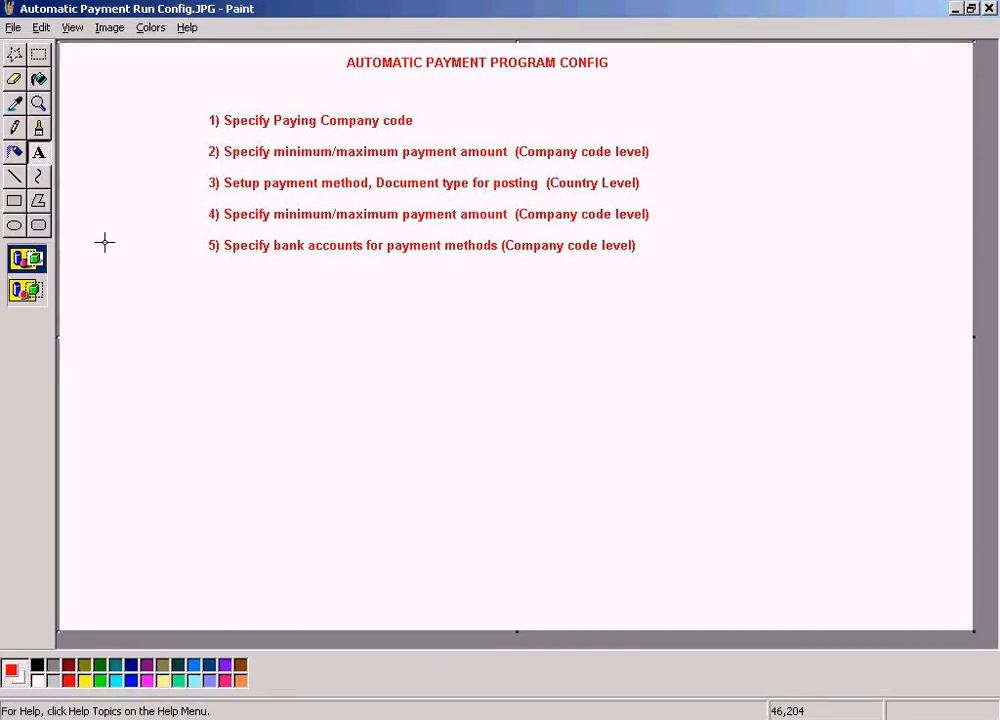
Switch to Paint and examine the title and the five listed steps of the automatic payment program configuration
left_click(42, 55)
left_click_drag(189, 94, 727, 279)
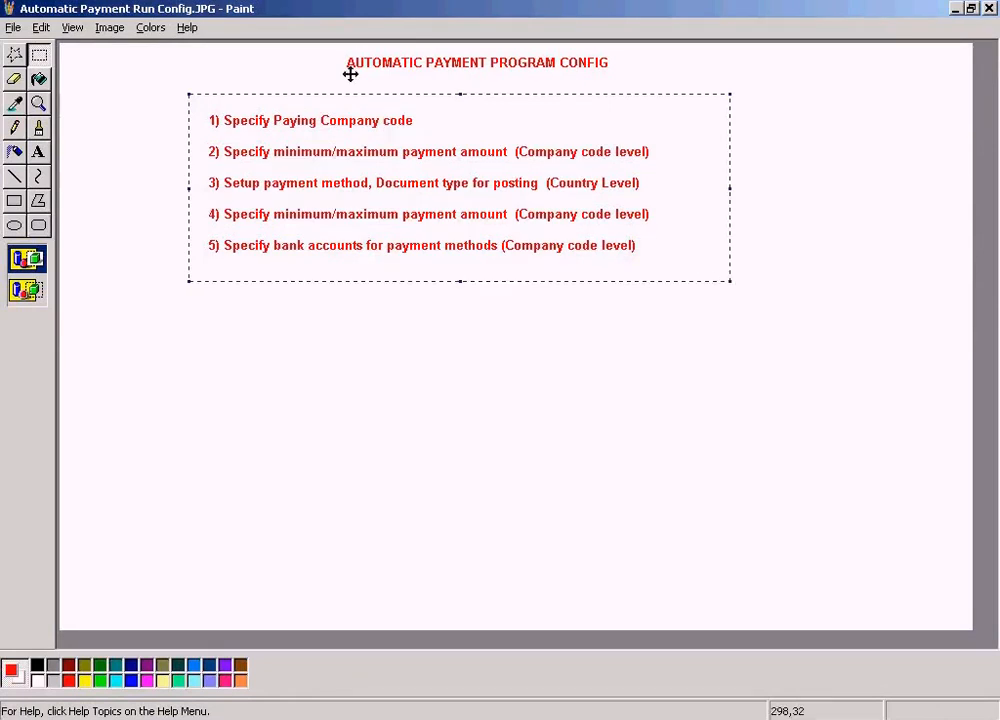
left_click_drag(333, 49, 625, 78)
left_click(720, 101)
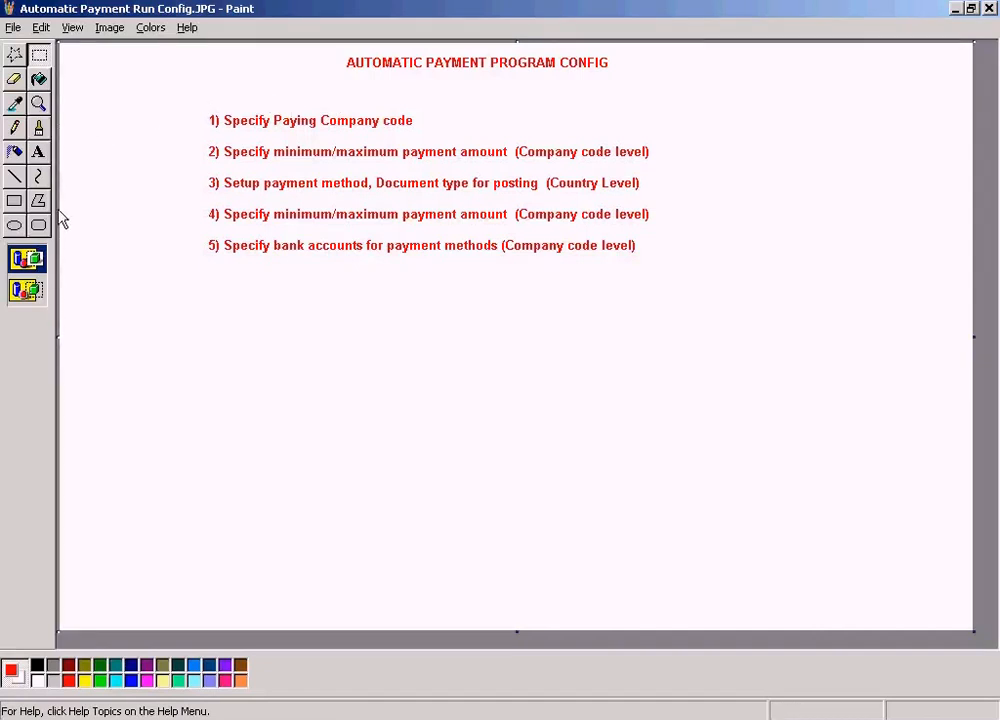
Add a text area of about 516 by 152 pixels below the list, with the heading "Group" above "Company A" and "Company B"
left_click(38, 152)
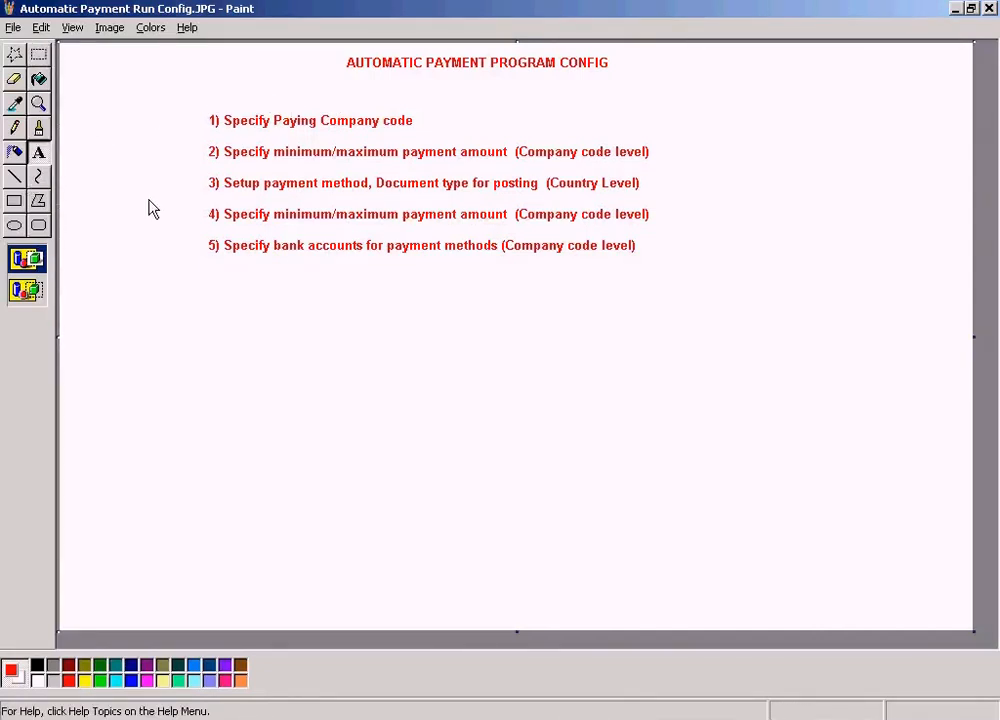
left_click_drag(271, 338, 775, 485)
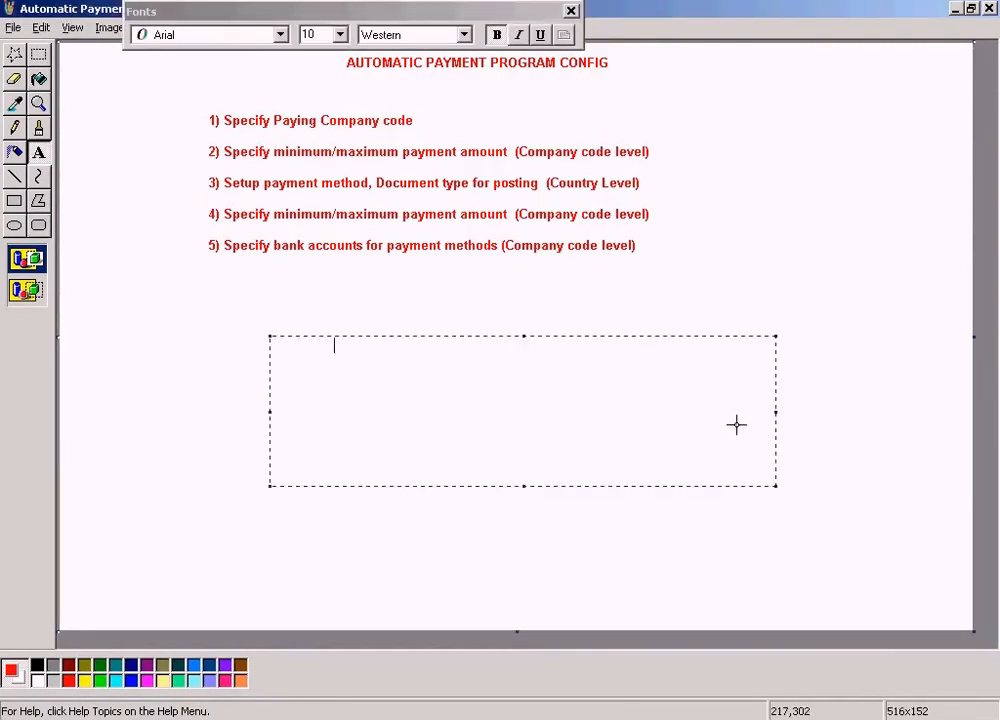
type("Group")
key("Return")
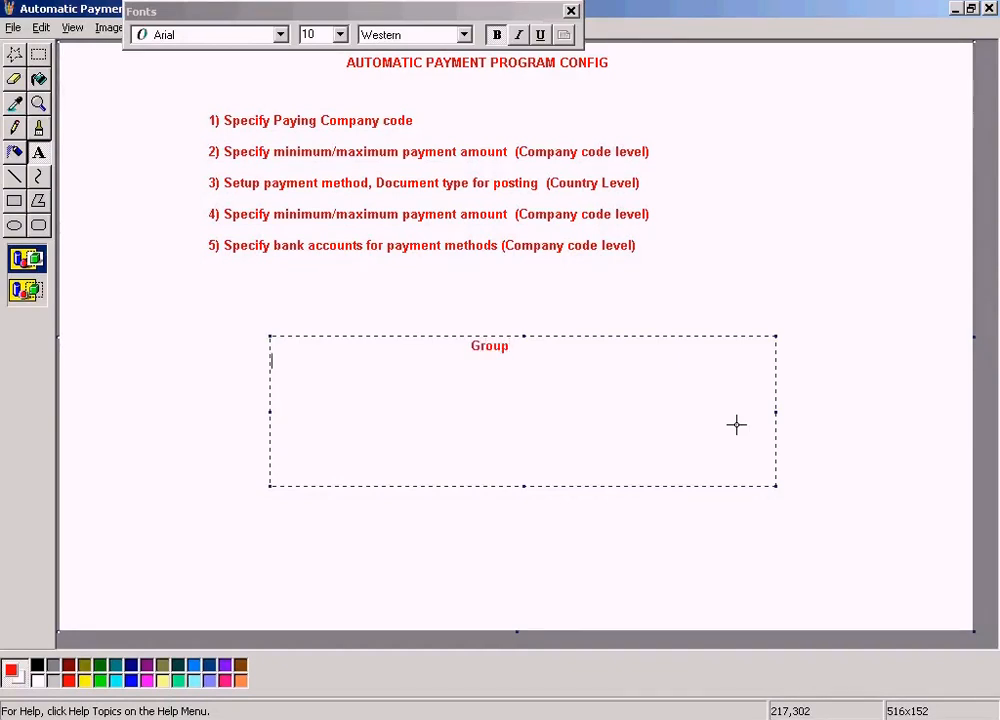
key("Return")
type("Company A                                                       C")
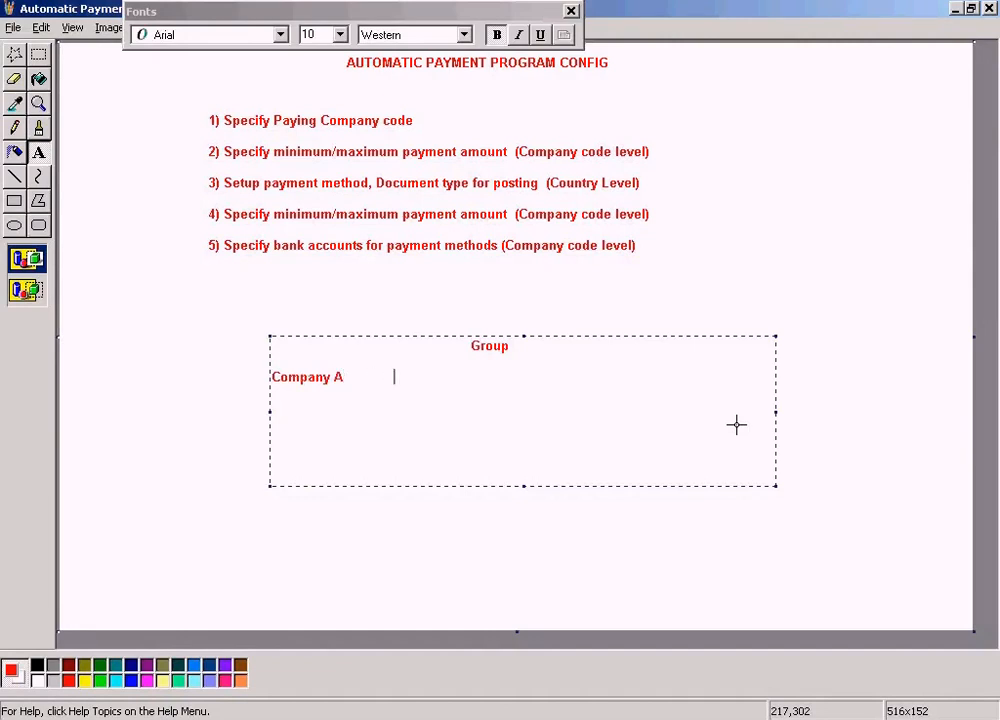
type("ompany B")
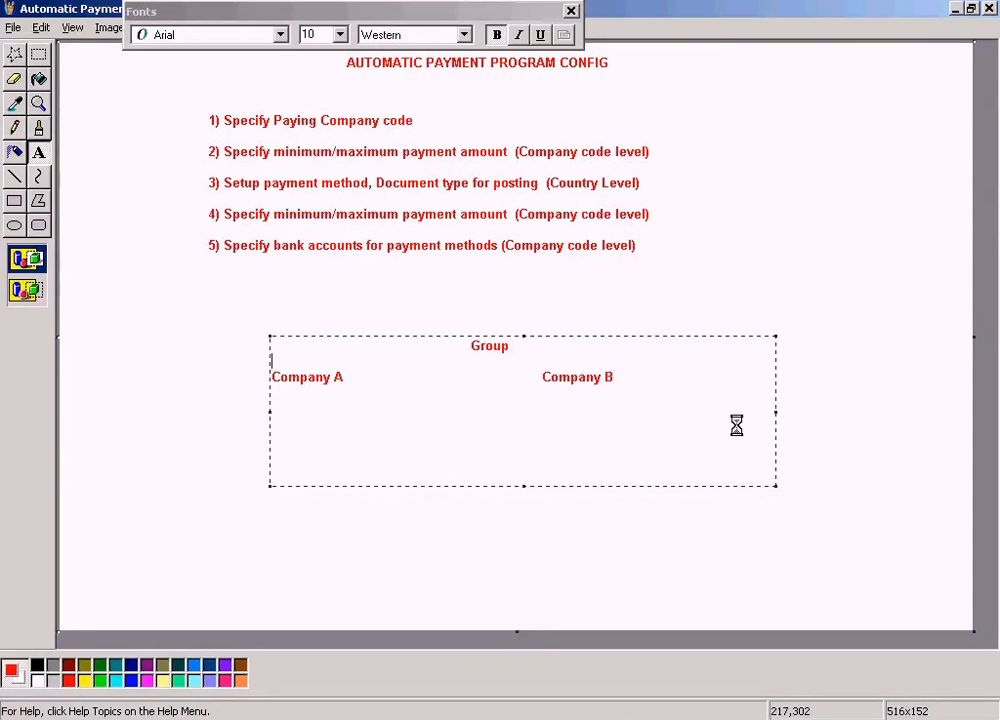
Shift the "Group" heading left between the two company names by removing the spaces in front of it
key("Delete")
key("Delete")
key("Delete")
key("Delete")
key("Delete")
key("Delete")
key("Delete")
key("Delete")
key("Delete")
key("Delete")
key("Delete")
key("Delete")
key("Delete")
key("Delete")
key("Down")
key("Down")
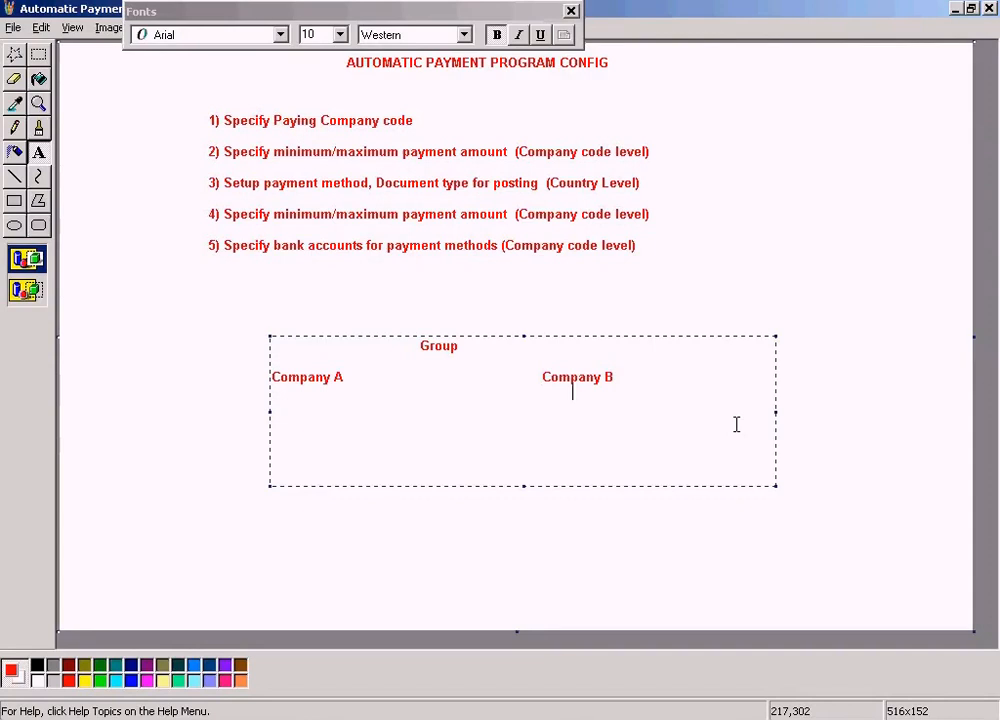
Add "Vendor Coke" beneath "Company B" with an extra blank line between them
key("Return")
type("Vendor Coke")
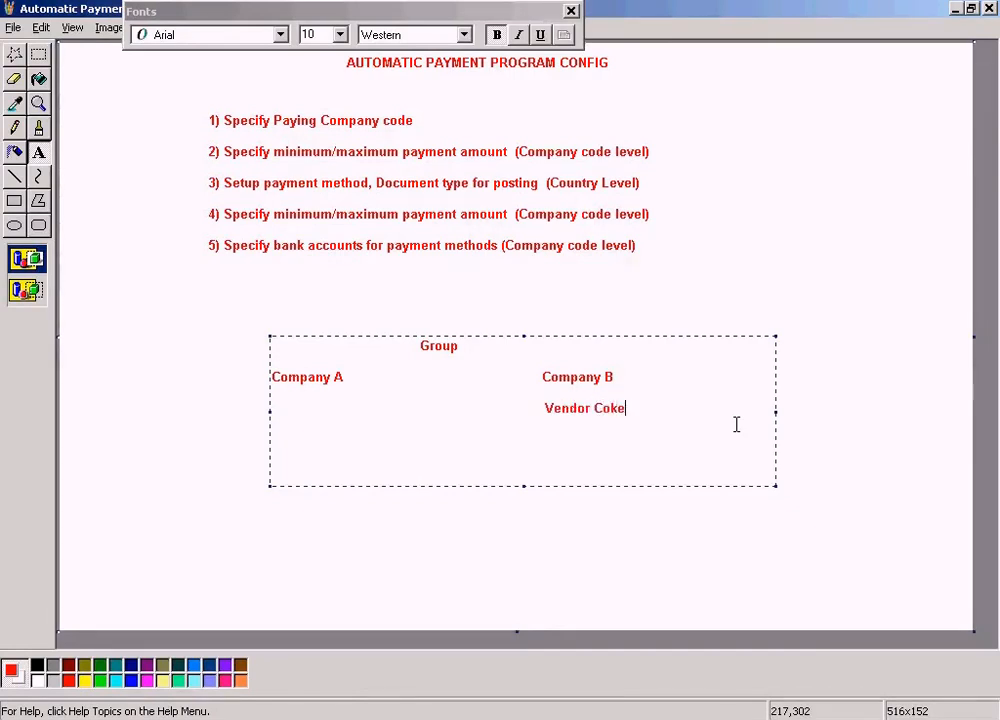
key("Up")
key("Return")
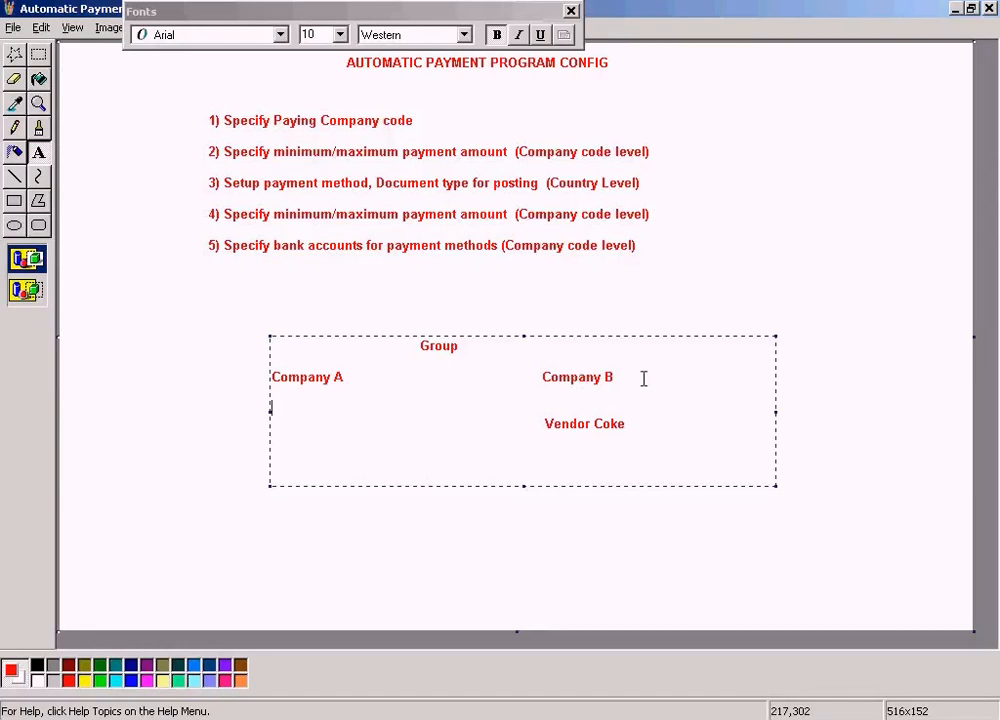
Examine the relationship between Group, Company A, Company B and Vendor Coke by highlighting the names in the text area
left_click_drag(625, 375, 539, 373)
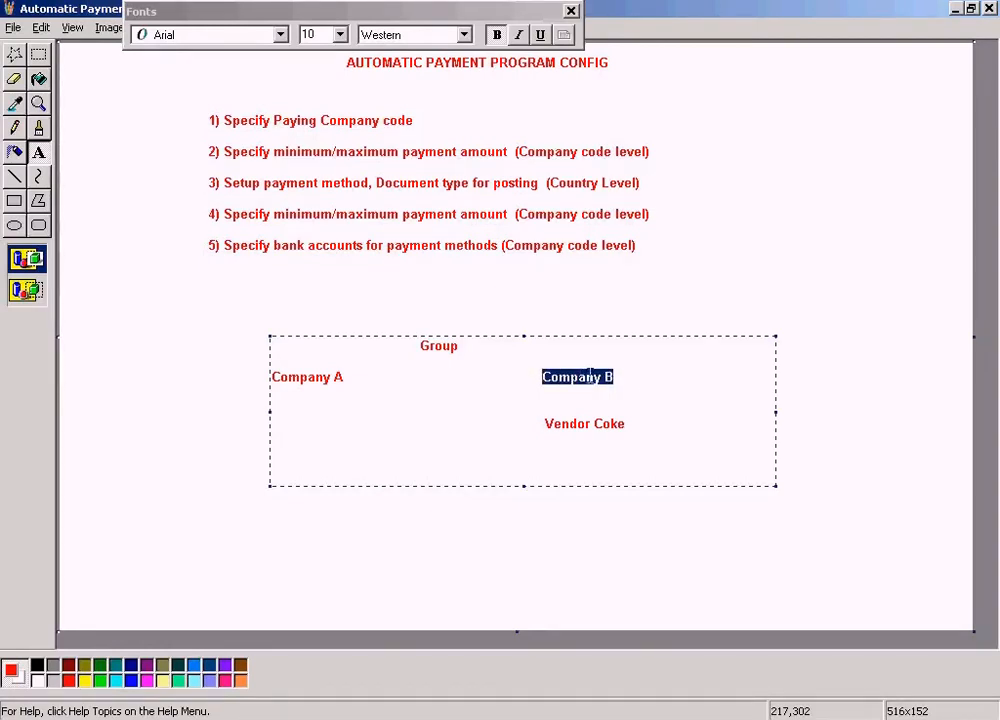
left_click_drag(360, 378, 251, 376)
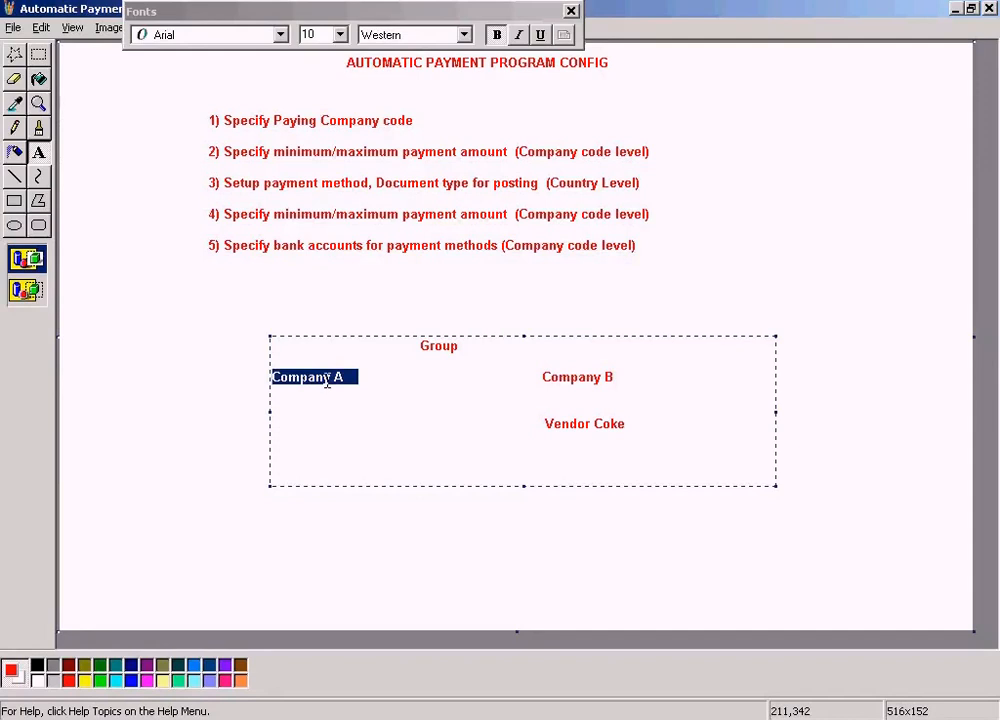
left_click(421, 351)
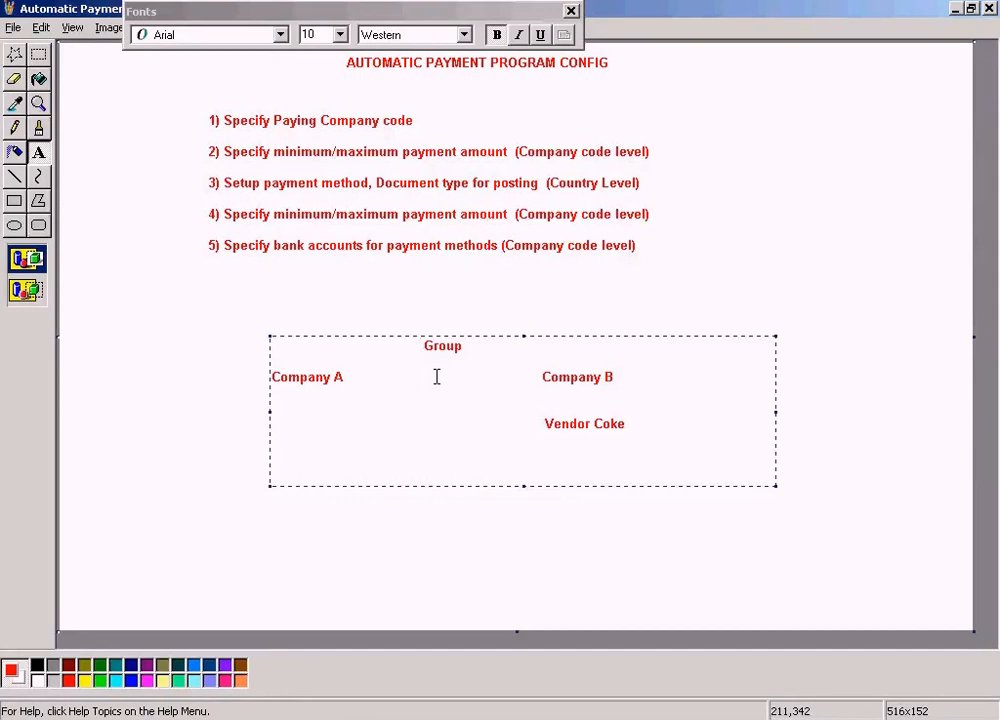
left_click(369, 376)
left_click(473, 350)
left_click_drag(356, 379, 263, 377)
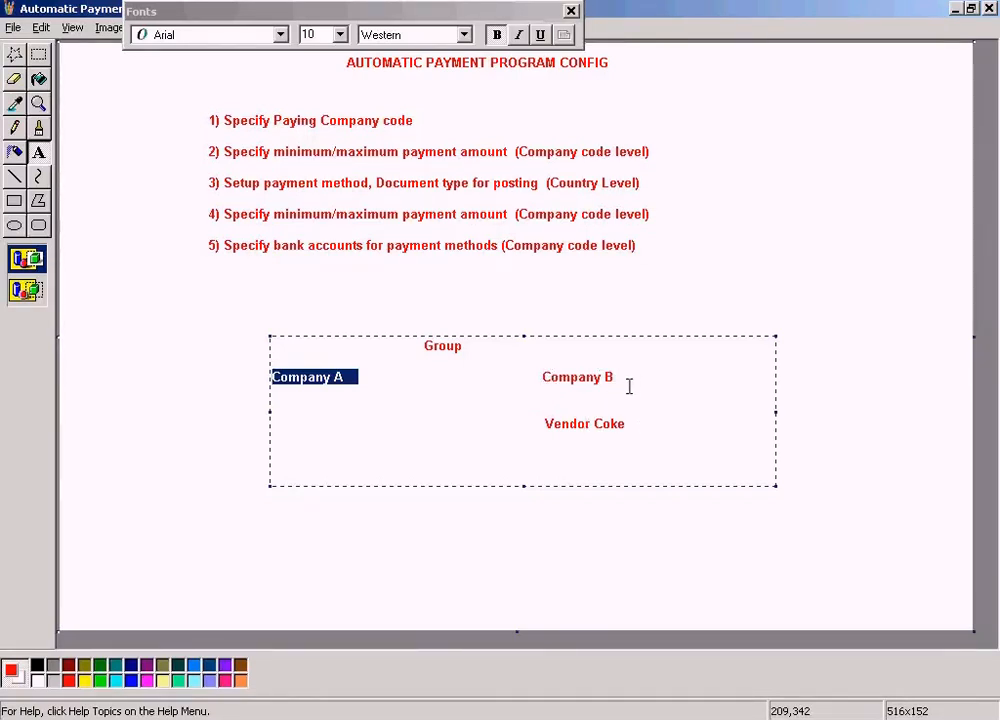
left_click(440, 377)
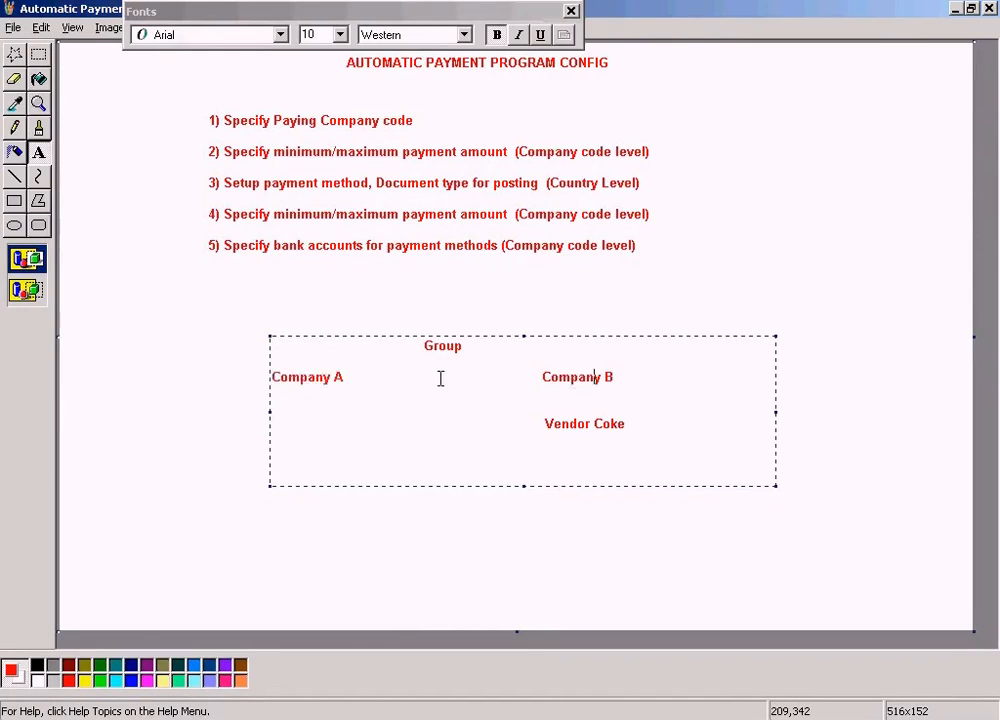
left_click_drag(349, 377, 271, 377)
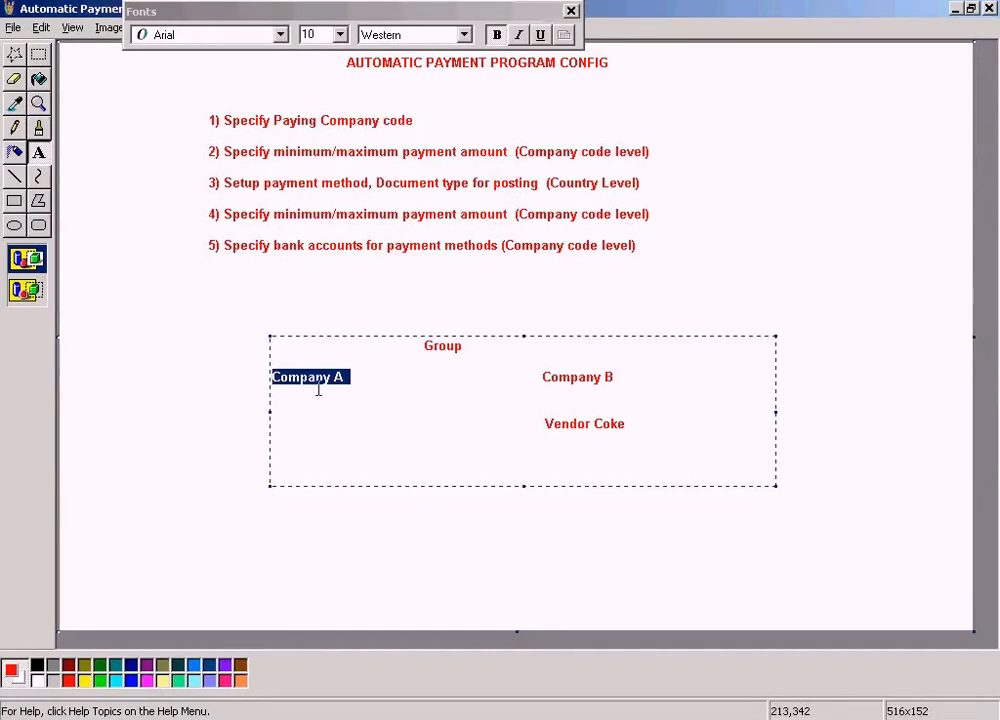
left_click(350, 379)
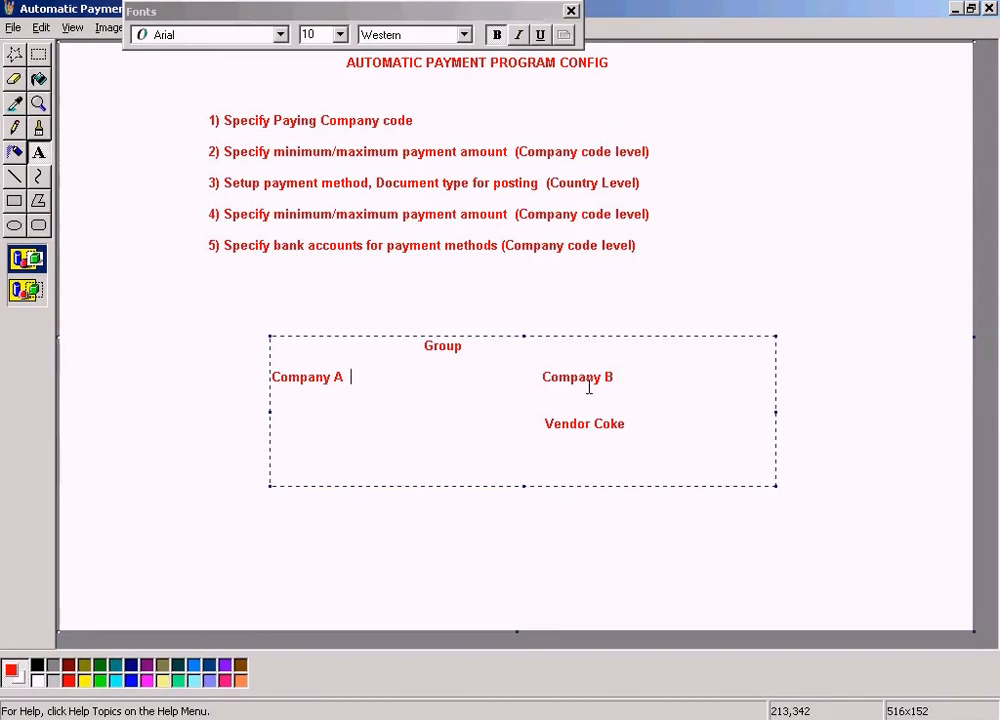
left_click_drag(614, 377, 541, 376)
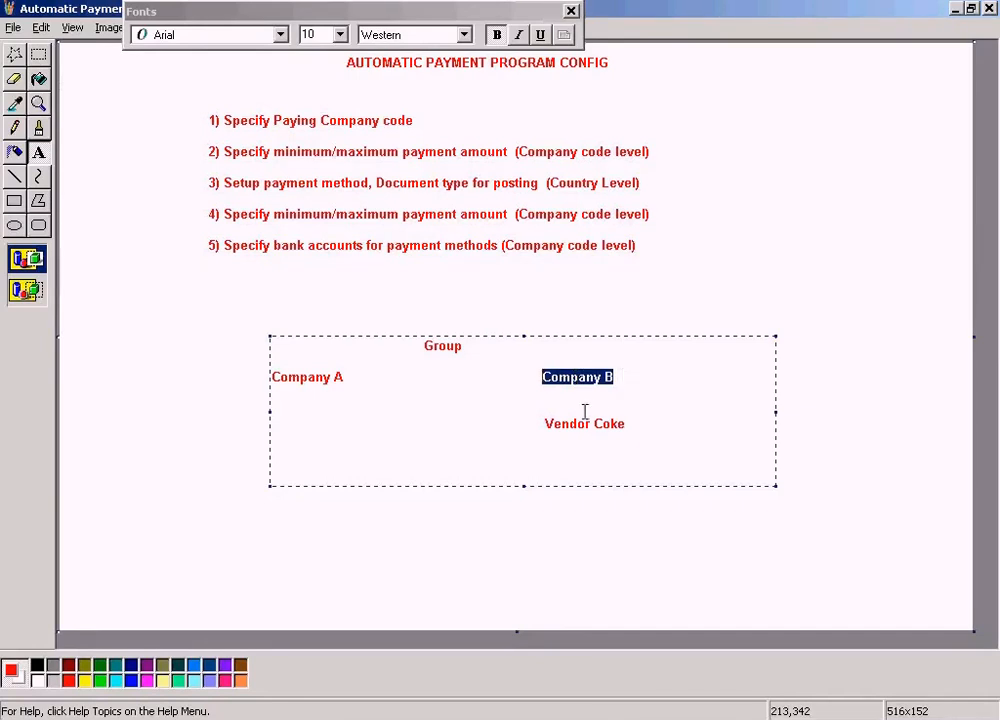
left_click_drag(626, 423, 546, 423)
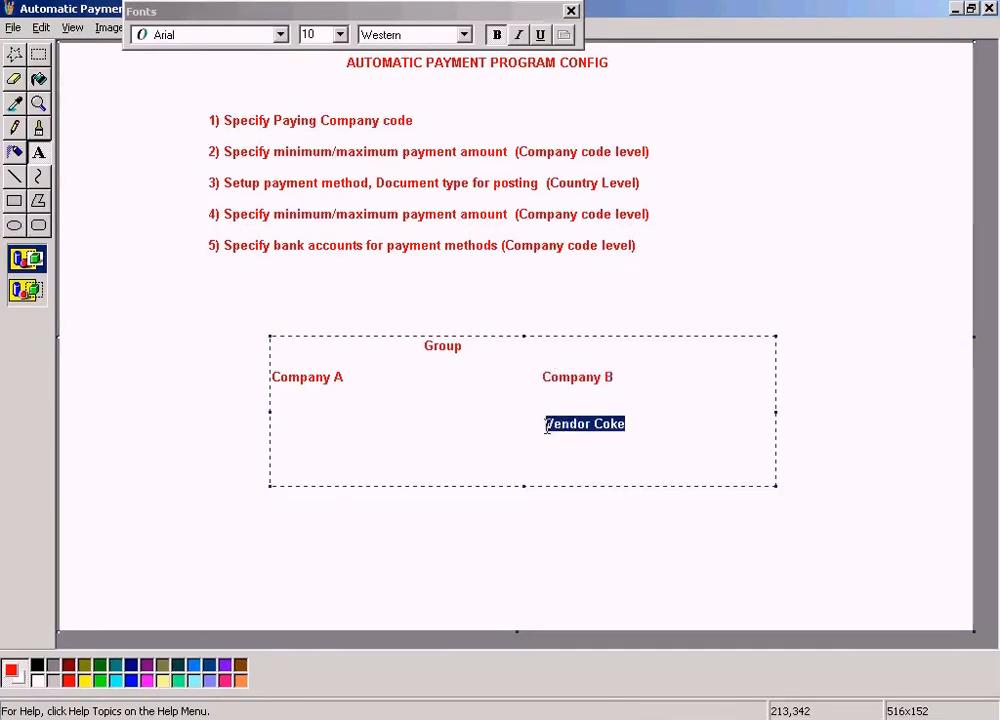
left_click(618, 379)
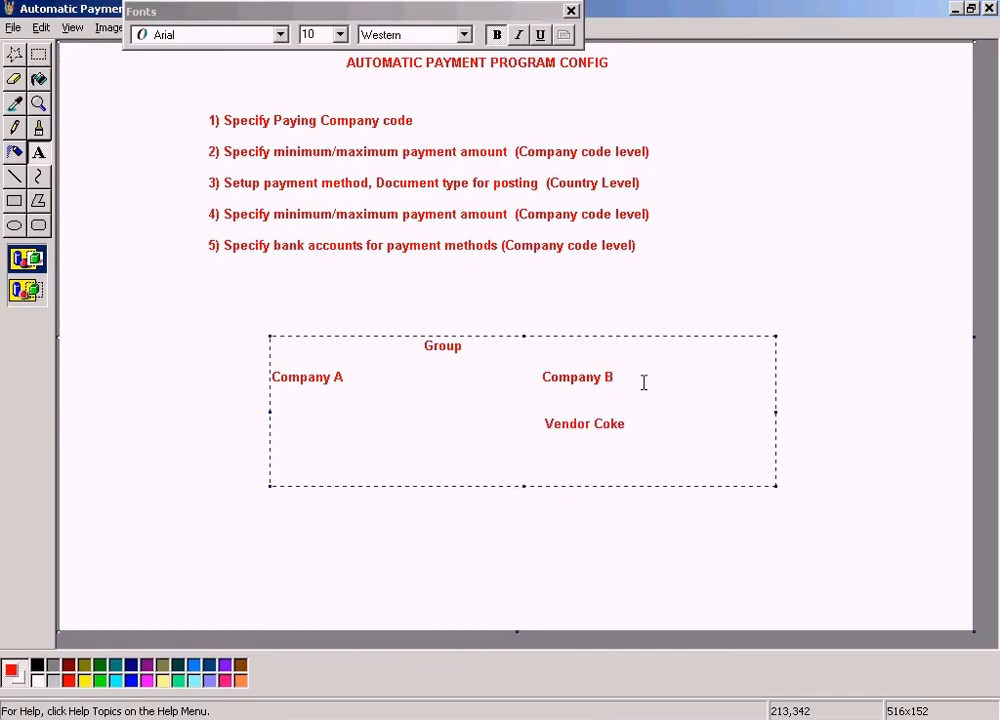
Insert two more blank lines between "Company B" and "Vendor Coke", and place the finished text on the canvas
left_click(579, 398)
key("Return")
key("Return")
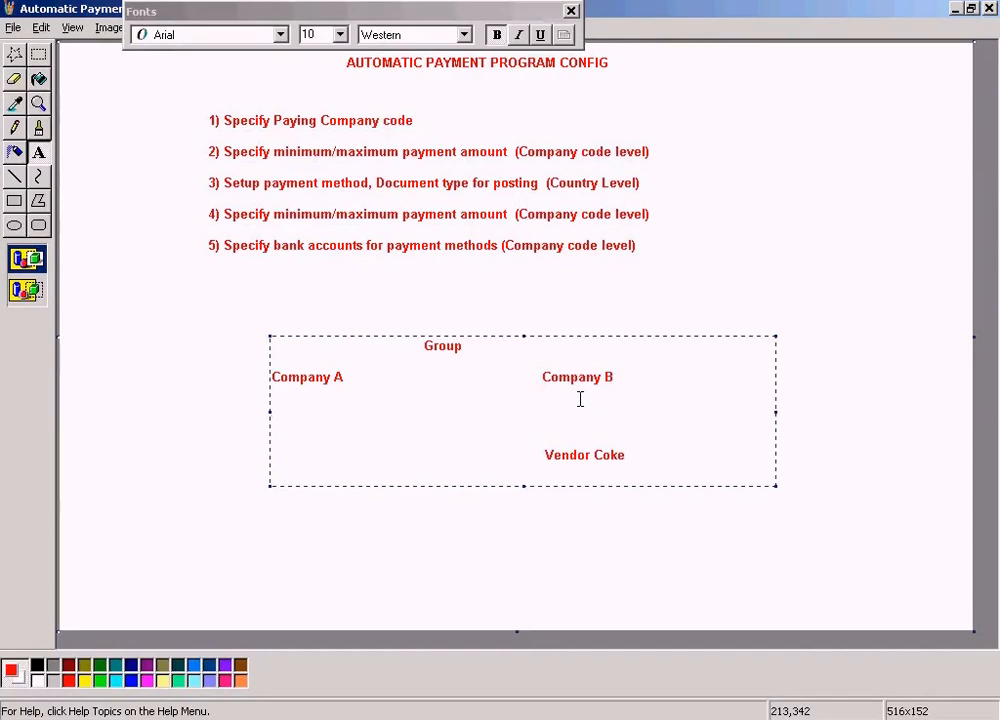
left_click(737, 220)
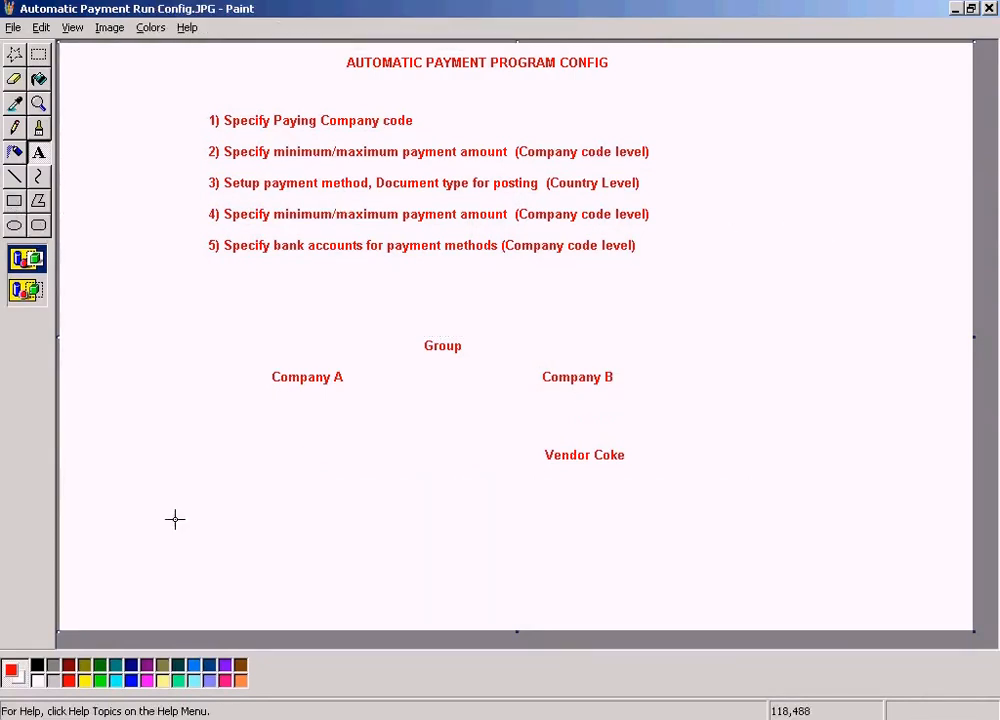
Draw blue arrows with the Line tool from Vendor Coke up to Company B and from Company A to Vendor Coke
left_click(131, 681)
left_click(14, 176)
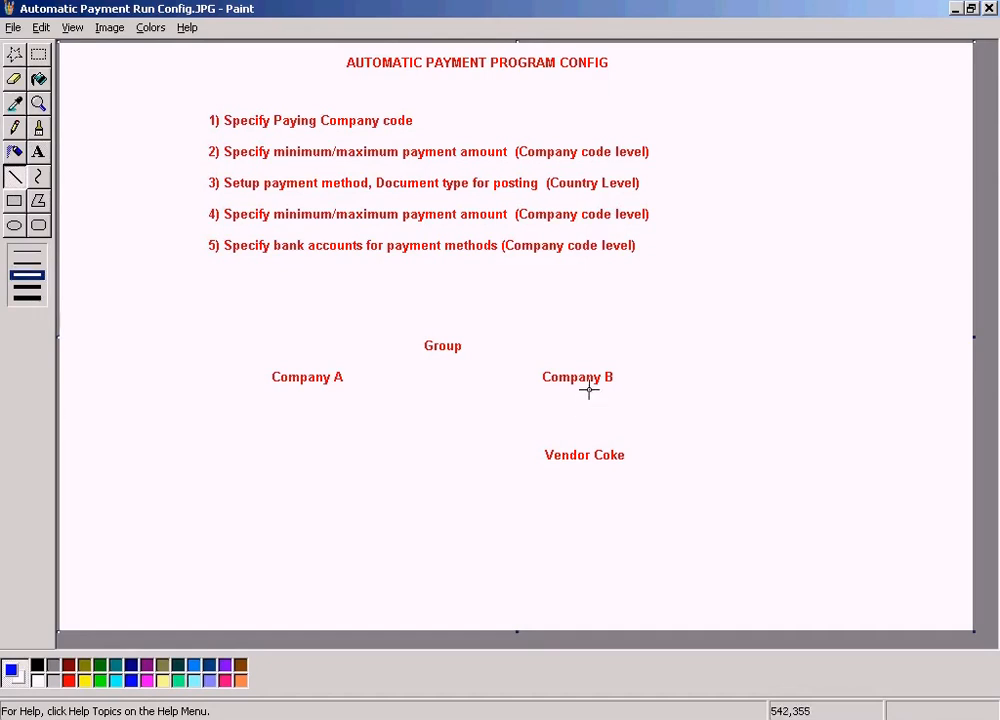
mouse_move(589, 390)
left_mouse_down()
mouse_move(590, 446)
mouse_move(575, 426)
mouse_move(584, 447)
mouse_move(576, 405)
mouse_move(569, 415)
mouse_move(591, 405)
mouse_move(598, 417)
mouse_move(590, 405)
mouse_move(599, 414)
left_mouse_up()
key("ctrl+z")
key("ctrl+z")
key("ctrl+z")
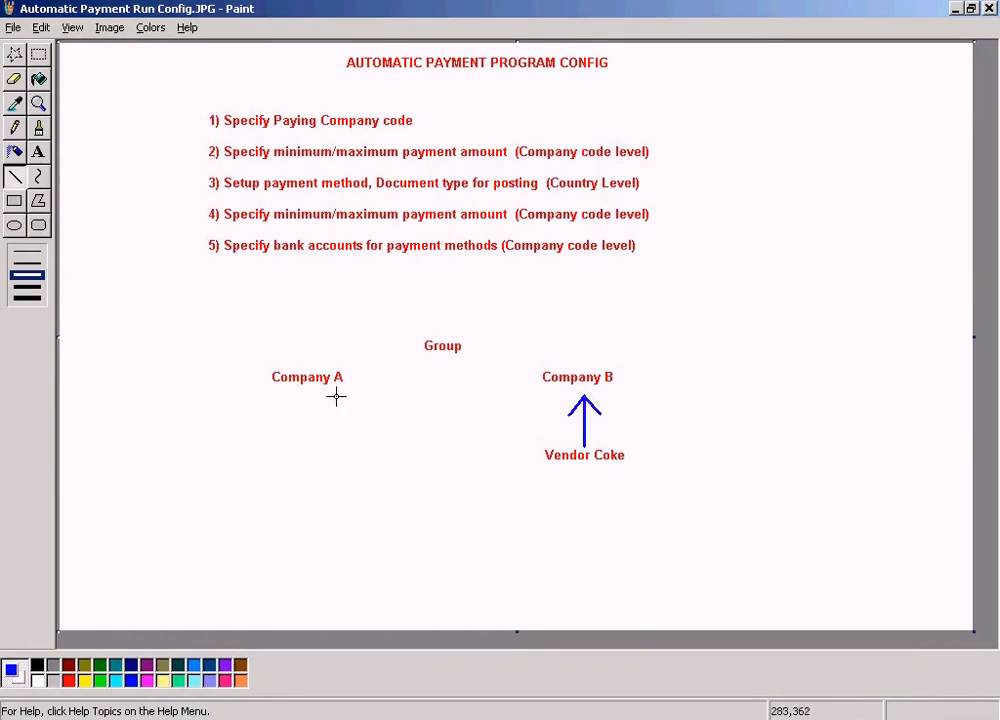
mouse_move(326, 390)
left_mouse_down()
mouse_move(513, 426)
mouse_move(537, 452)
mouse_move(507, 469)
left_mouse_up()
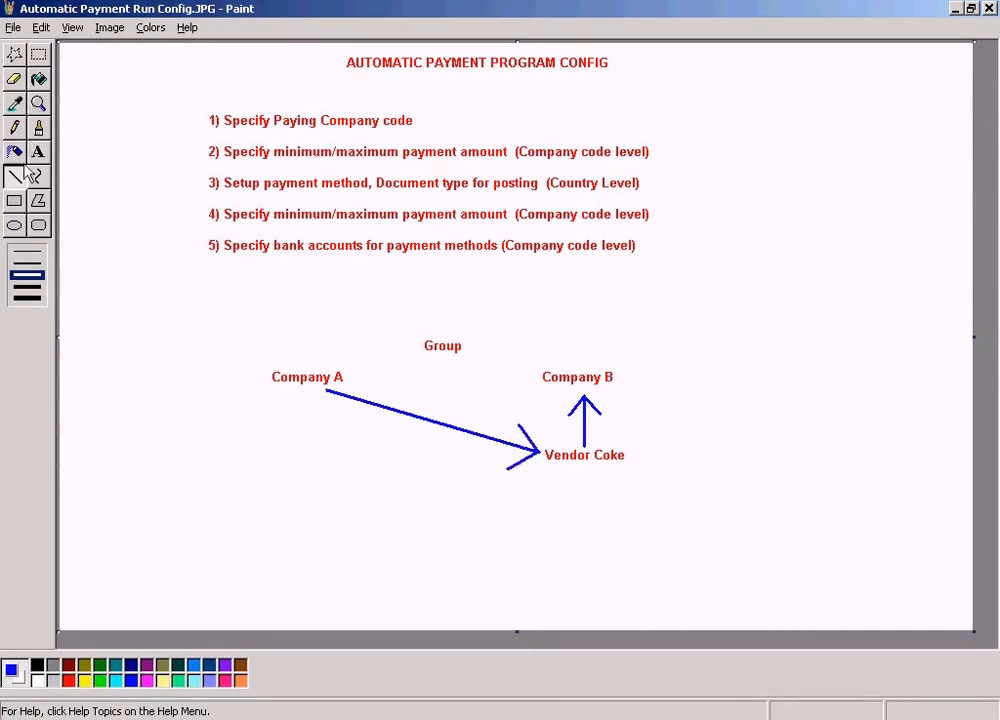
Draw a red rectangle outline of about 496 by 173 pixels around the Group, Company A, Company B and Vendor Coke diagram
left_click(14, 200)
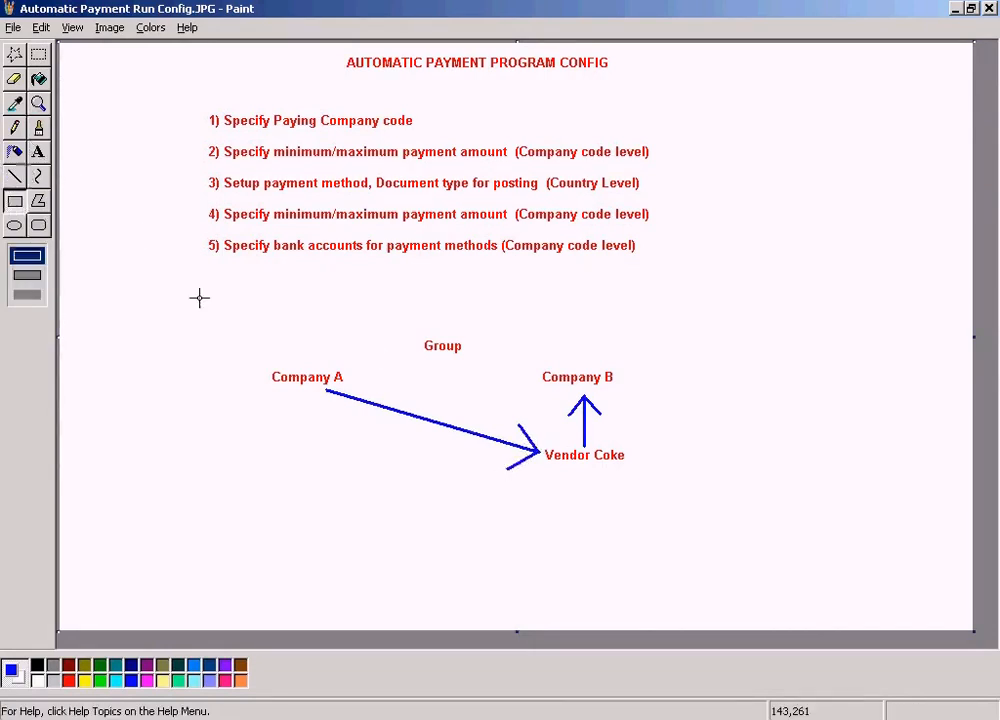
left_click(14, 176)
left_click(69, 680)
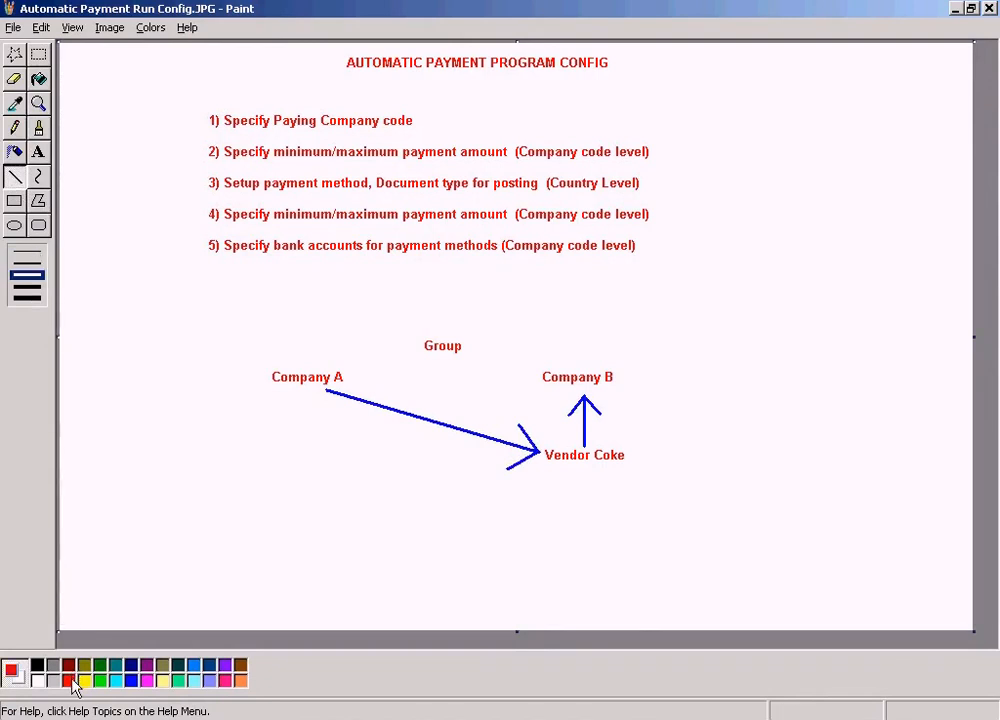
left_click_drag(240, 320, 556, 484)
key("ctrl+z")
left_click(14, 200)
left_click_drag(238, 327, 720, 492)
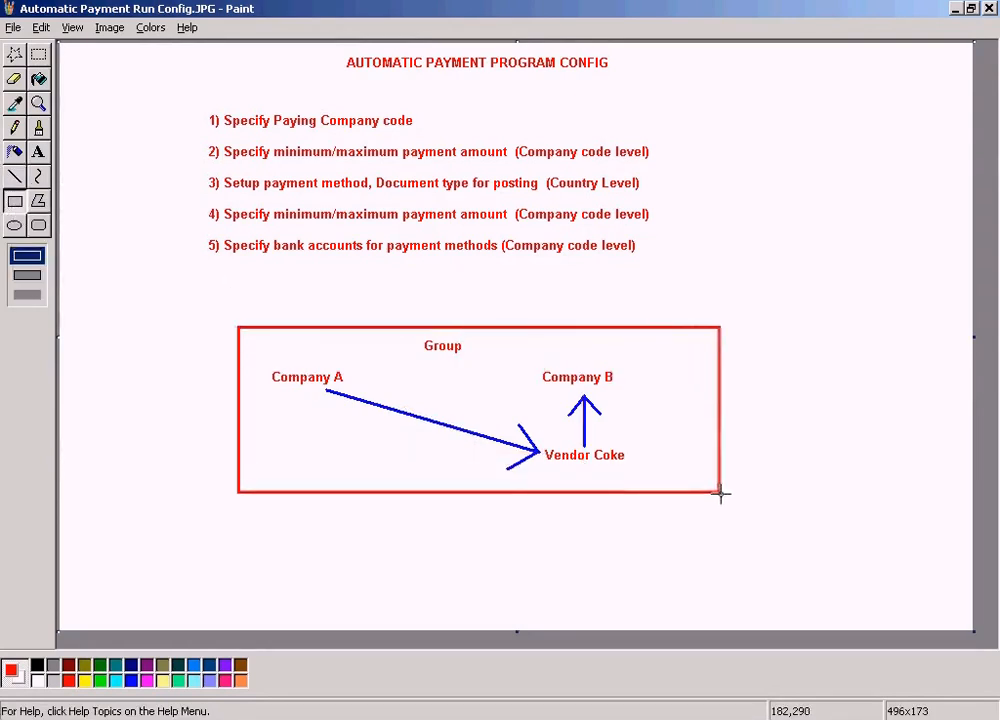
Add the text "Cross company code payments" as a heading just above the red rectangle
left_click(38, 152)
left_click_drag(364, 297, 617, 321)
type("Cross")
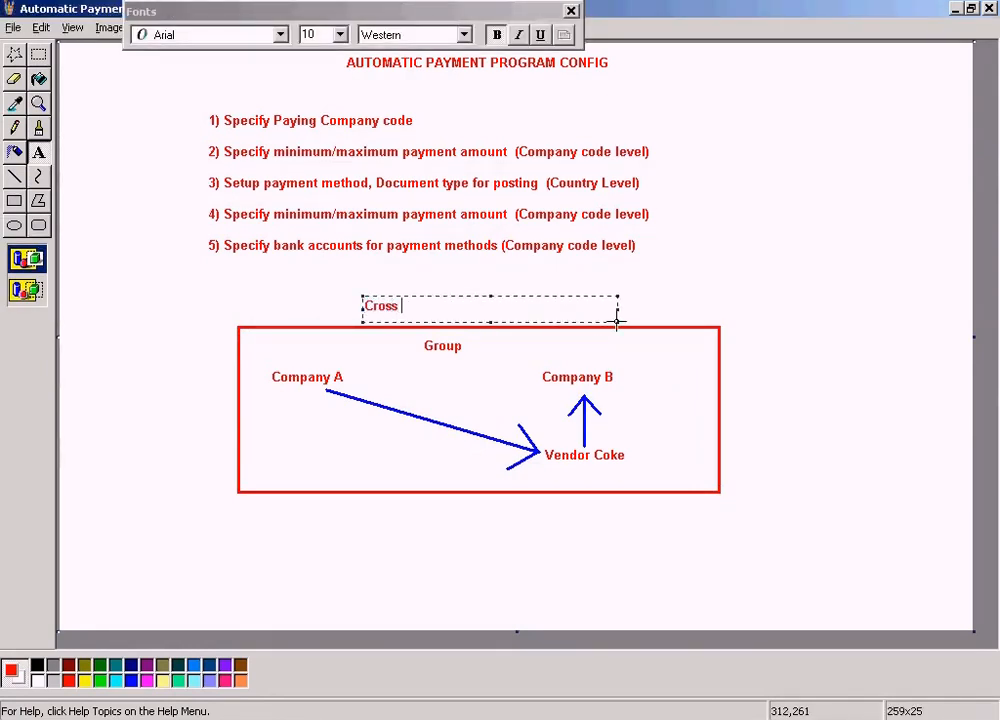
type(" company code ")
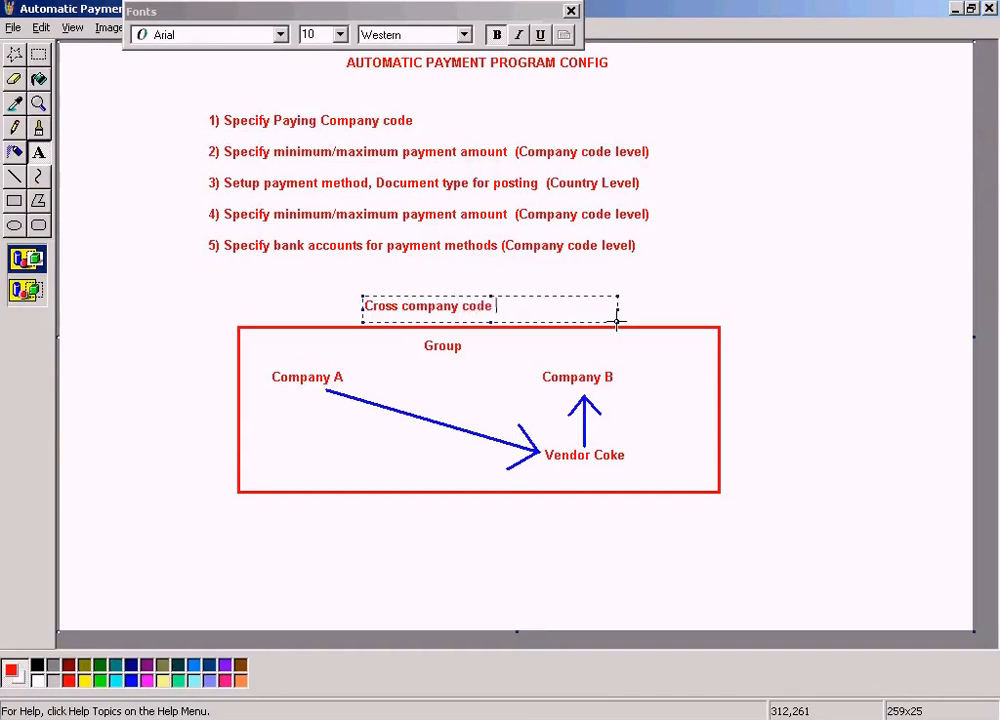
type("payments")
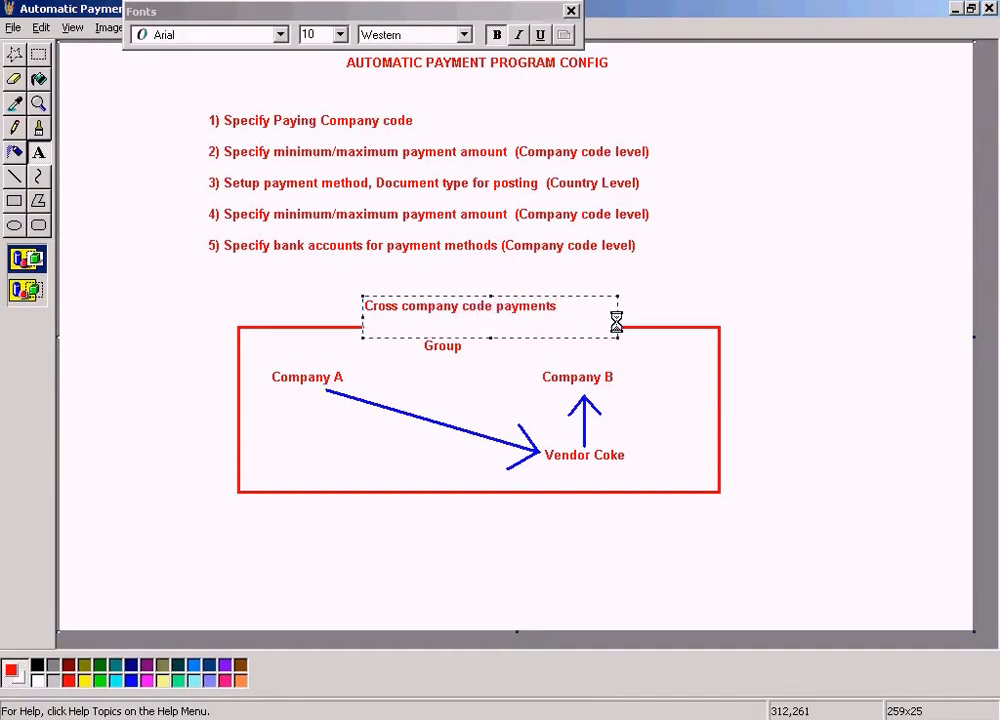
left_click_drag(490, 337, 491, 324)
left_click(665, 284)
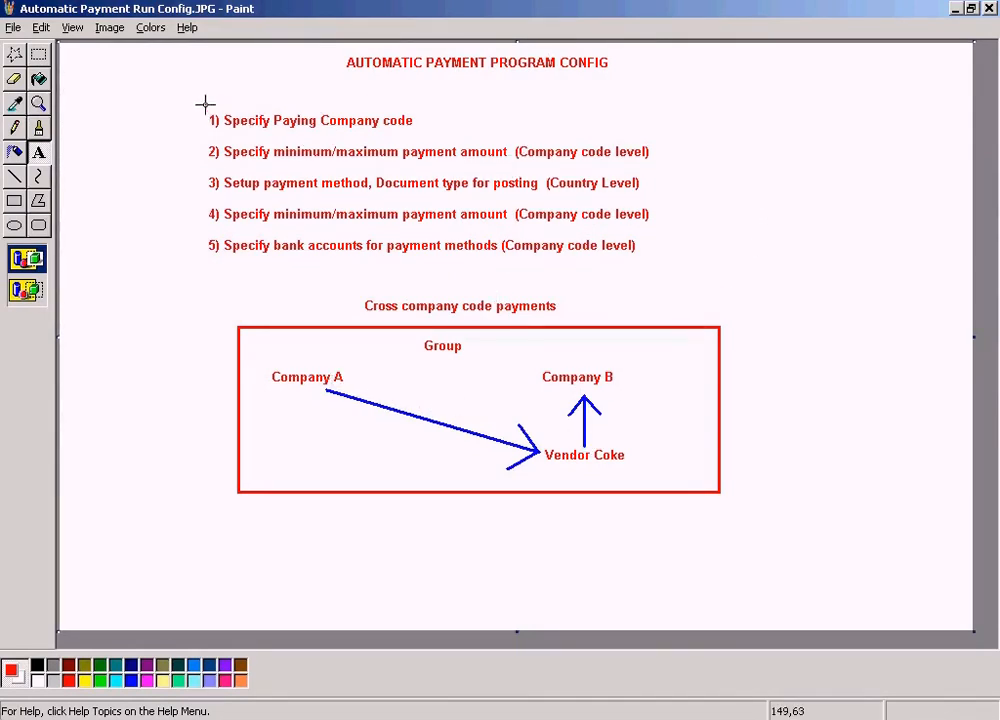
Mark out the line "1) Specify Paying Company code" and the Company A label with rectangular selections, and clear the selection
left_click_drag(206, 105, 465, 135)
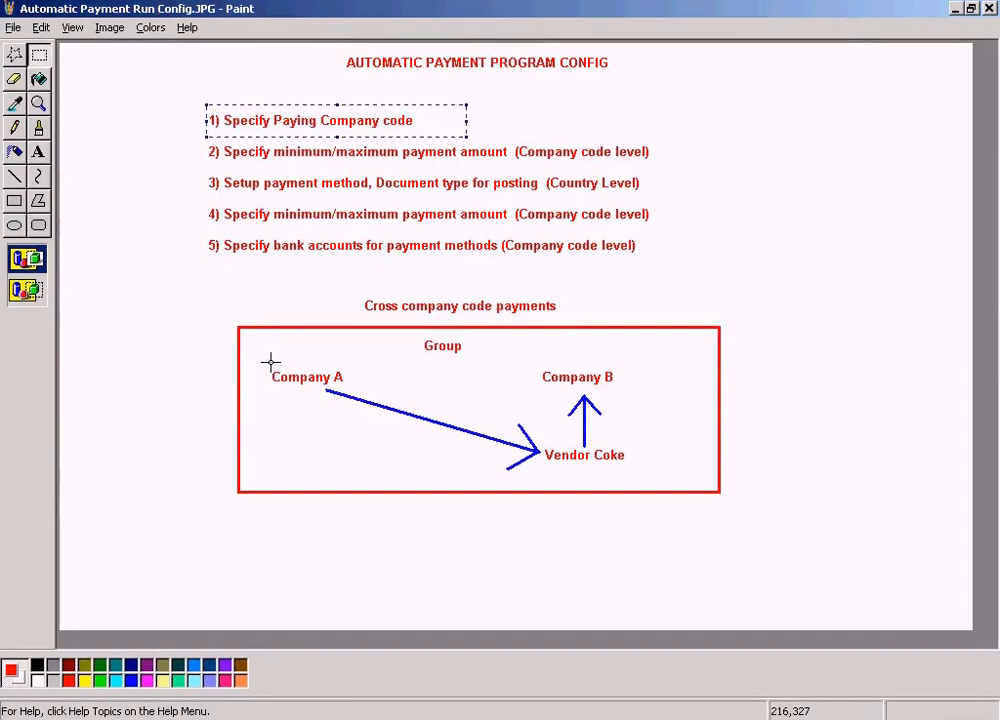
left_click_drag(269, 360, 360, 390)
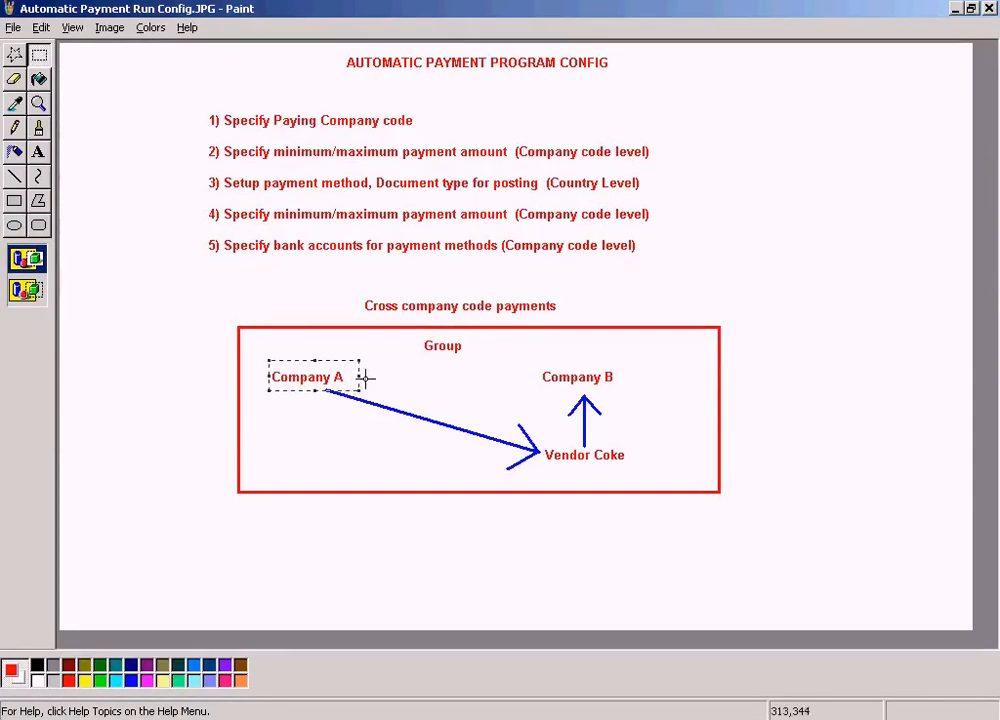
left_click(163, 104)
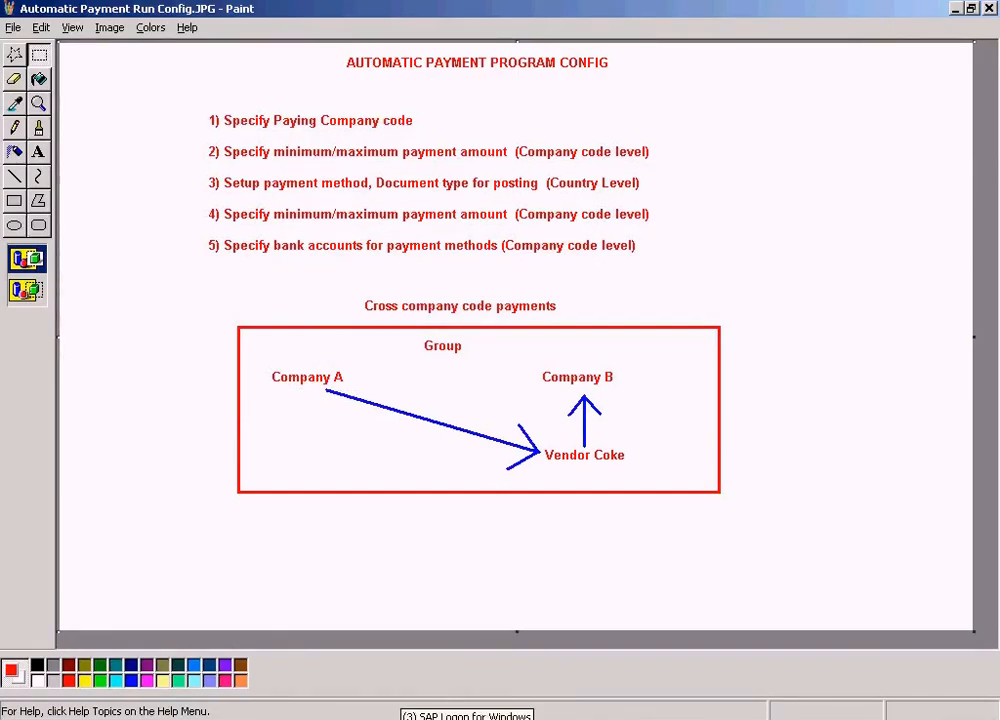
Switch to the SAP implementation guide and open the activity "Set Up All Company Codes for Payment Transactions"
left_click(400, 714)
left_click(403, 673)
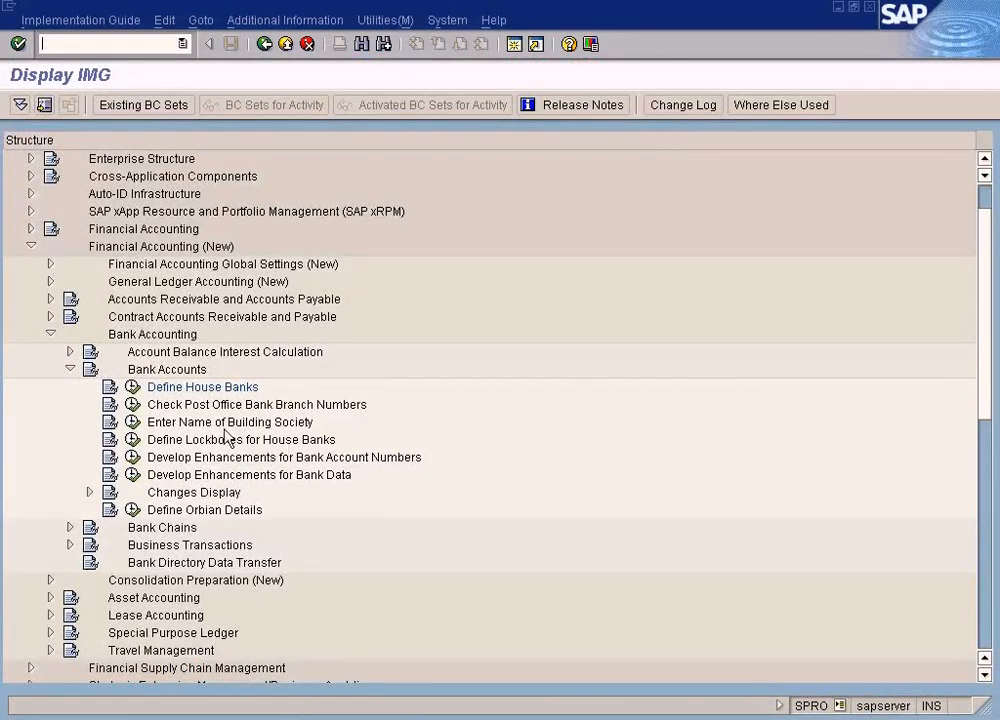
left_click(380, 714)
left_click(380, 693)
left_click(287, 423)
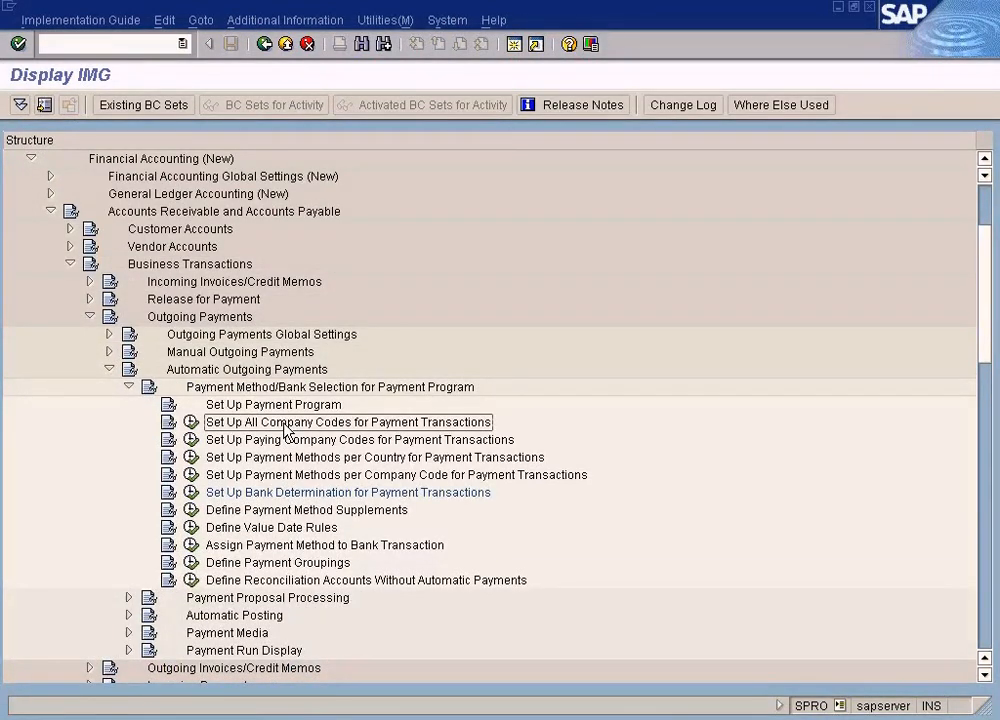
left_click(278, 441)
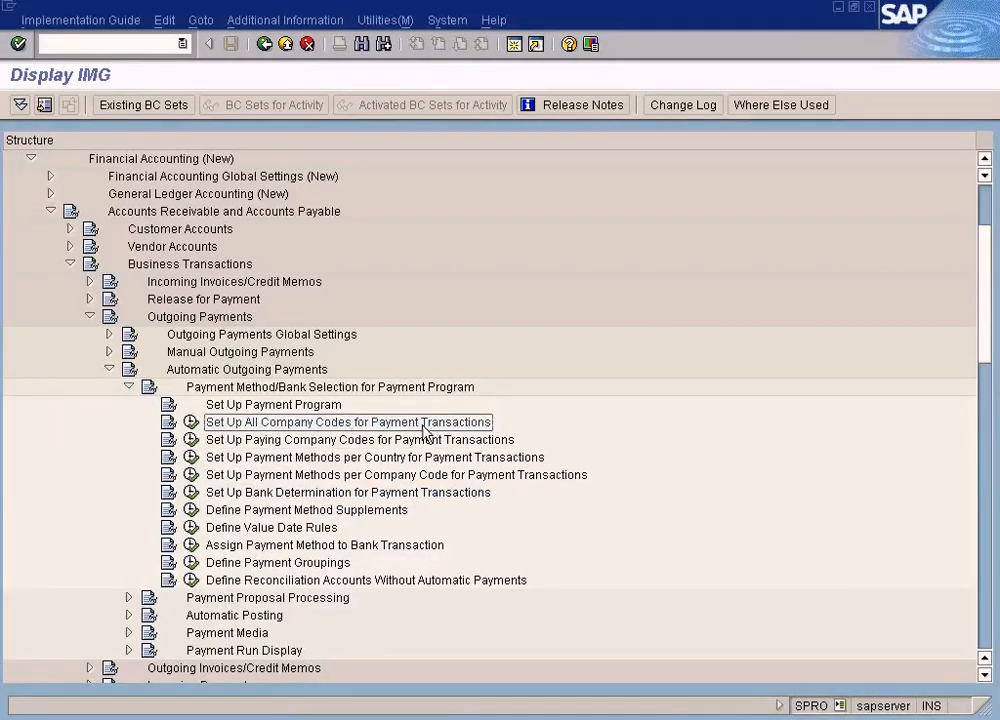
left_click(191, 422)
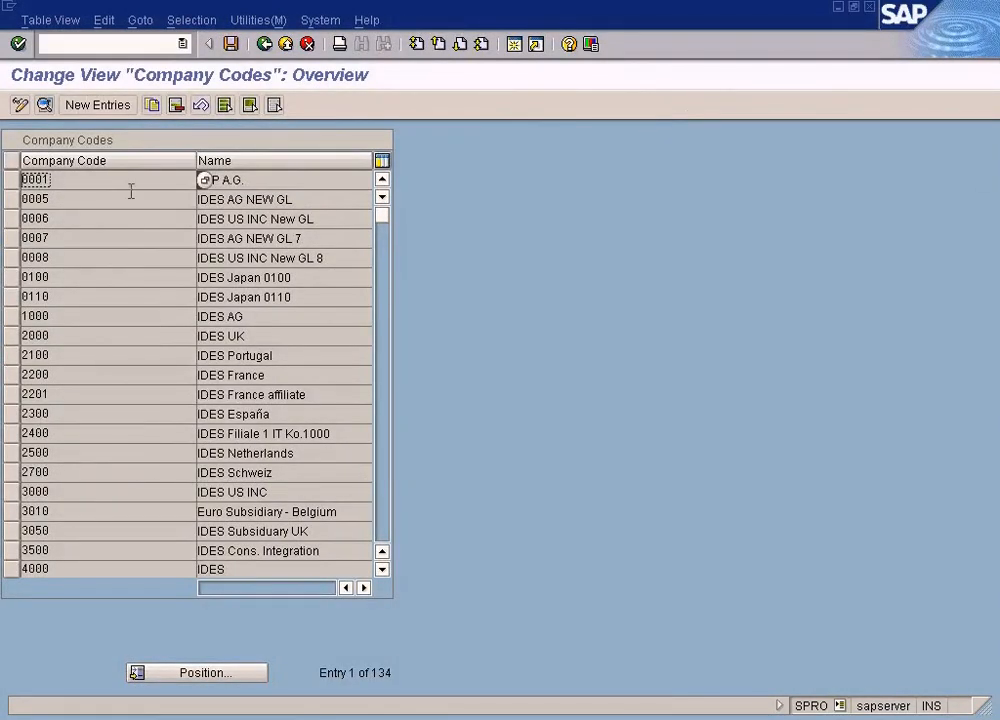
Position the company code overview at entry TES2
left_click(214, 673)
type("tes2")
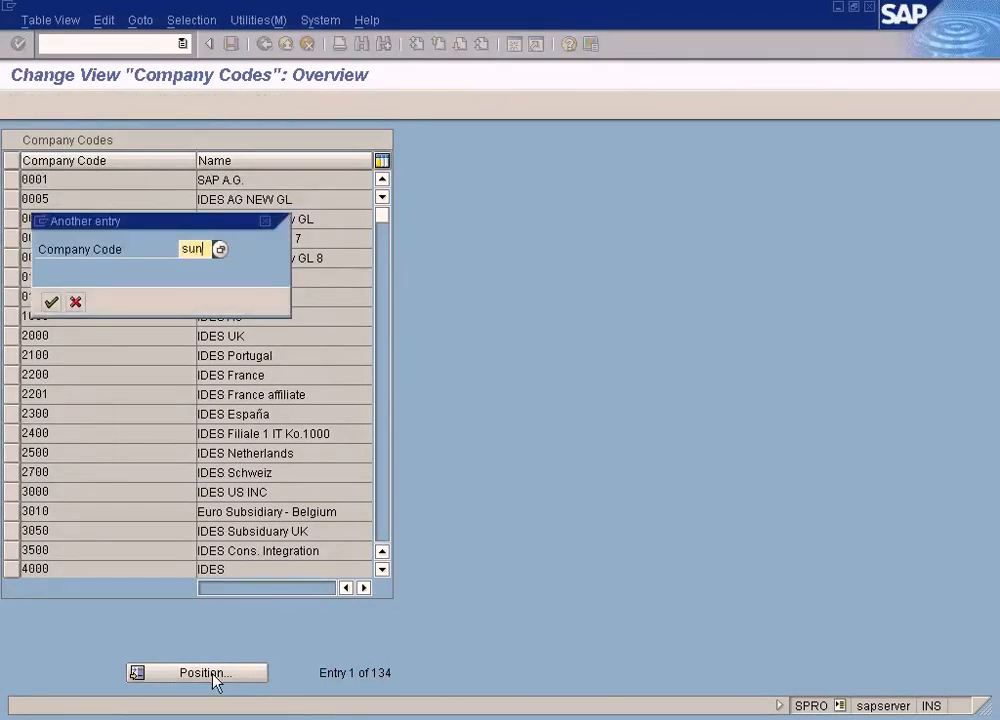
key("Return")
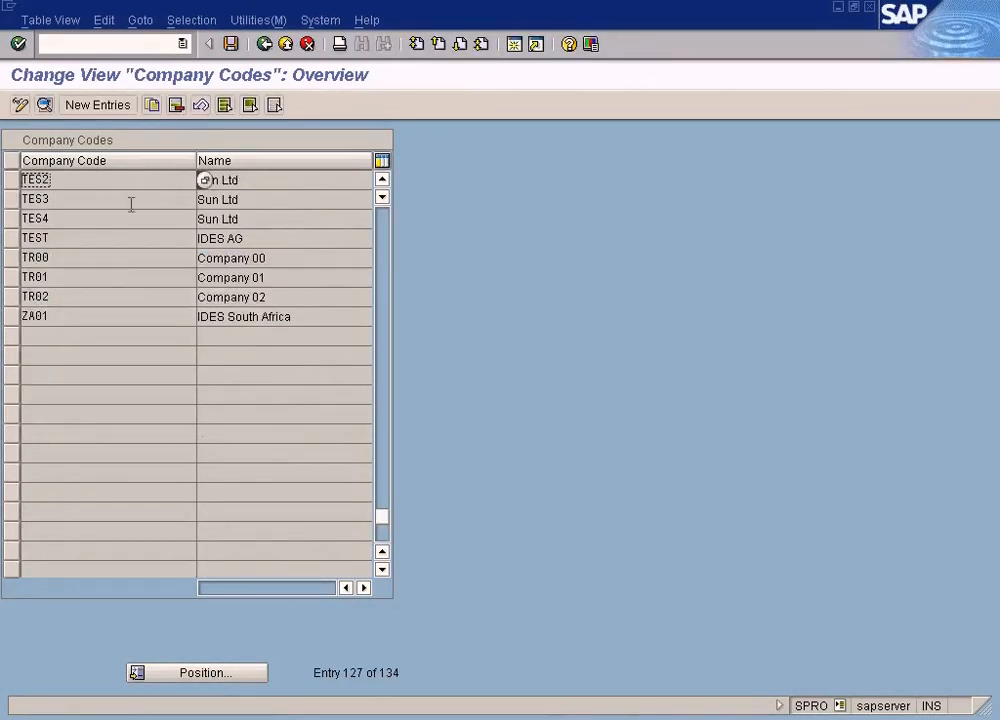
Go back to the start of the company code list and open the details of company code 2000 (IDES UK)
scroll(371, 218, "up", 15)
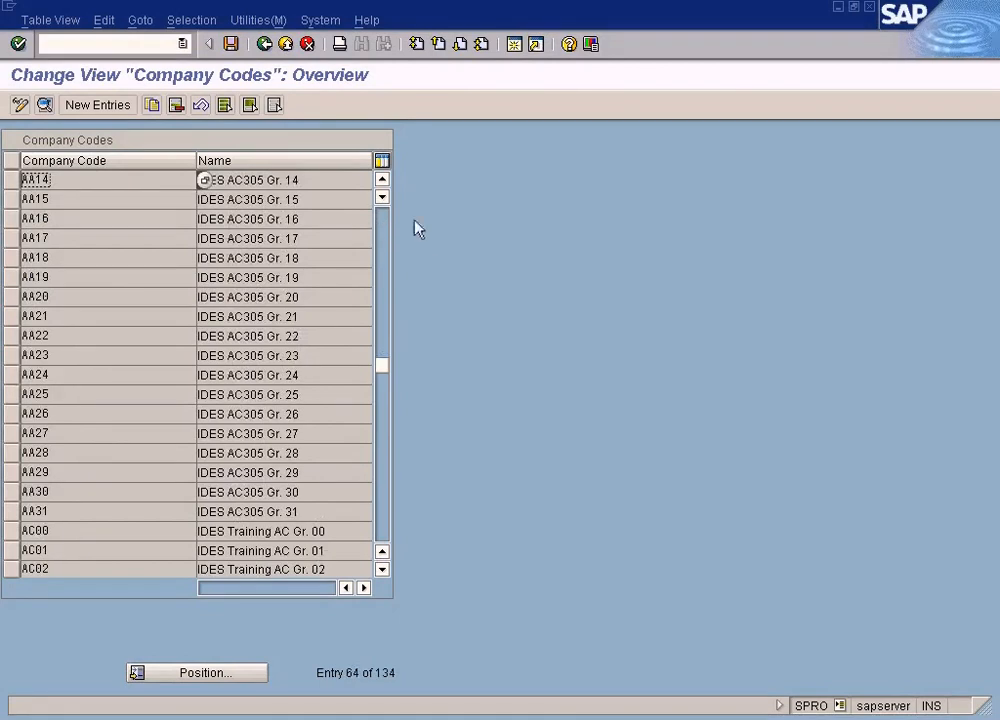
left_click_drag(386, 248, 382, 216)
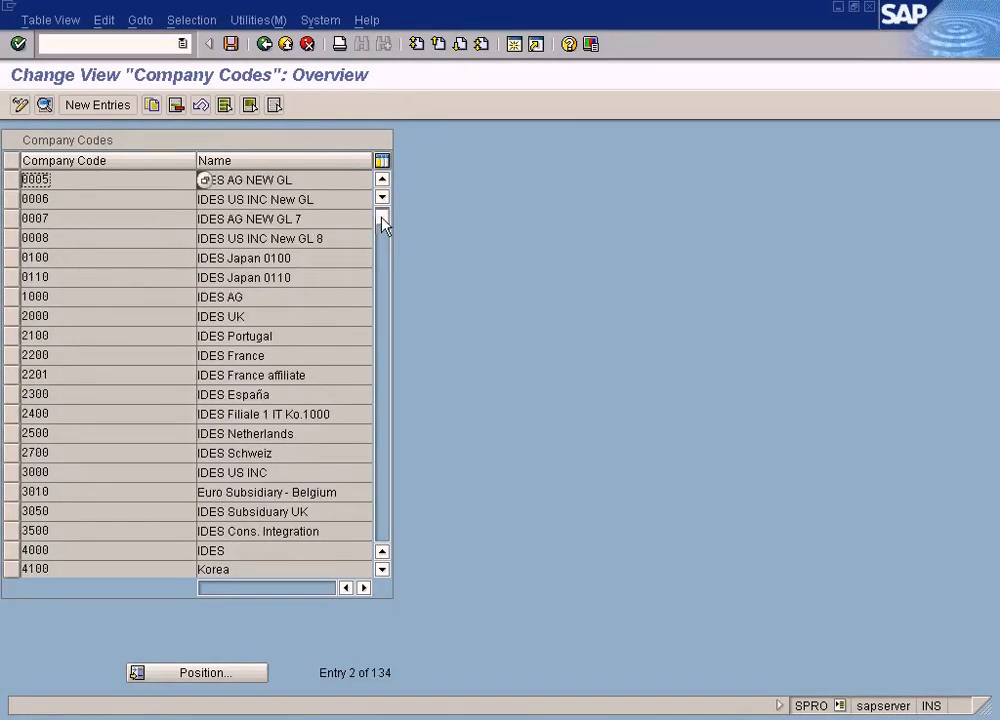
left_click(382, 180)
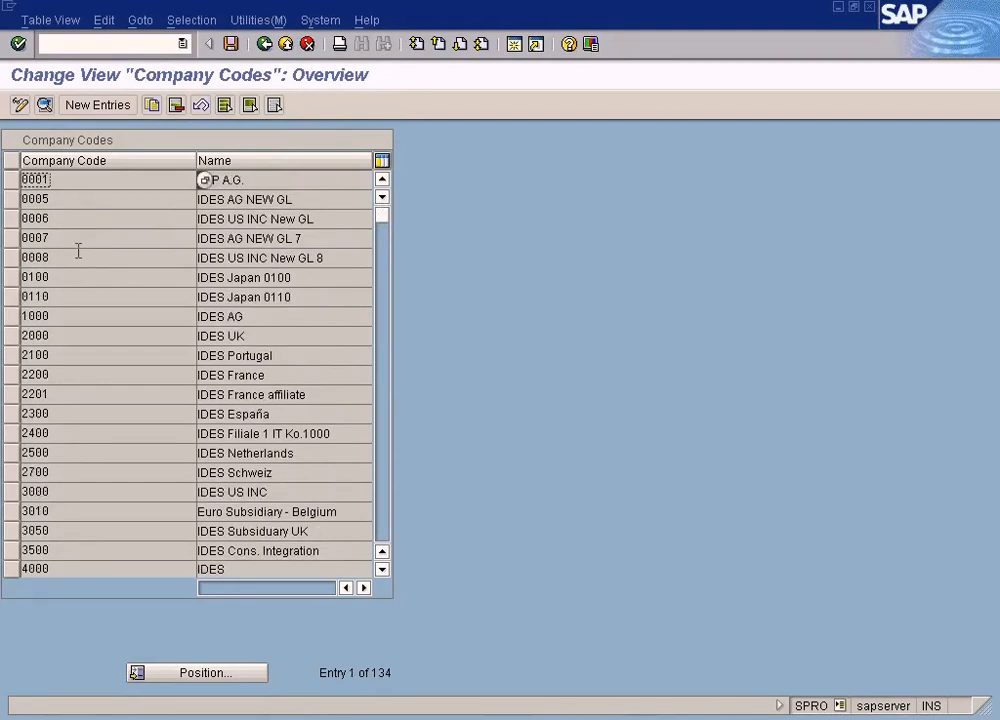
double_click(79, 337)
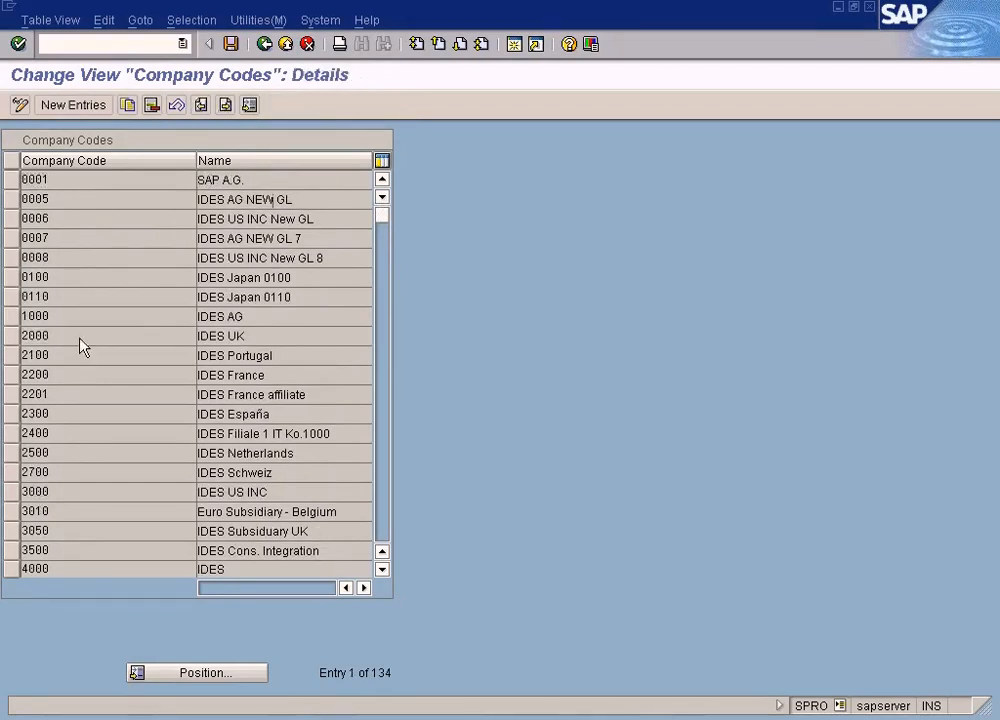
Examine the sending company code and paying company code fields in the control data of company code 2000
left_click(286, 221)
left_click(286, 201)
left_click(288, 221)
left_click(286, 201)
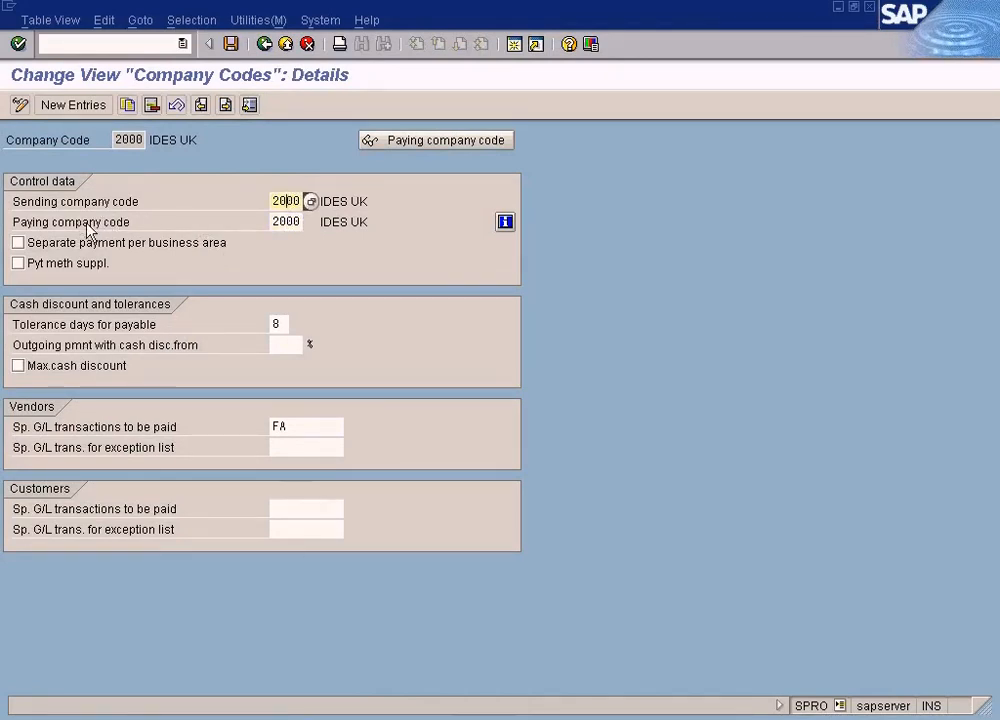
left_click(289, 222)
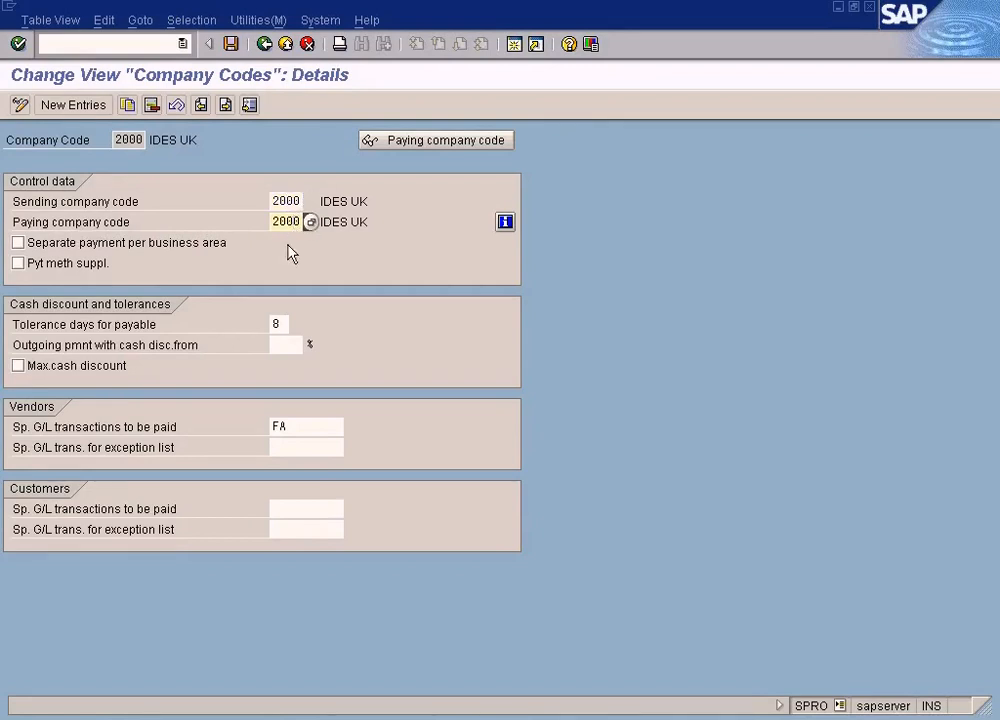
left_click(288, 202)
left_click(288, 221)
left_click(288, 201)
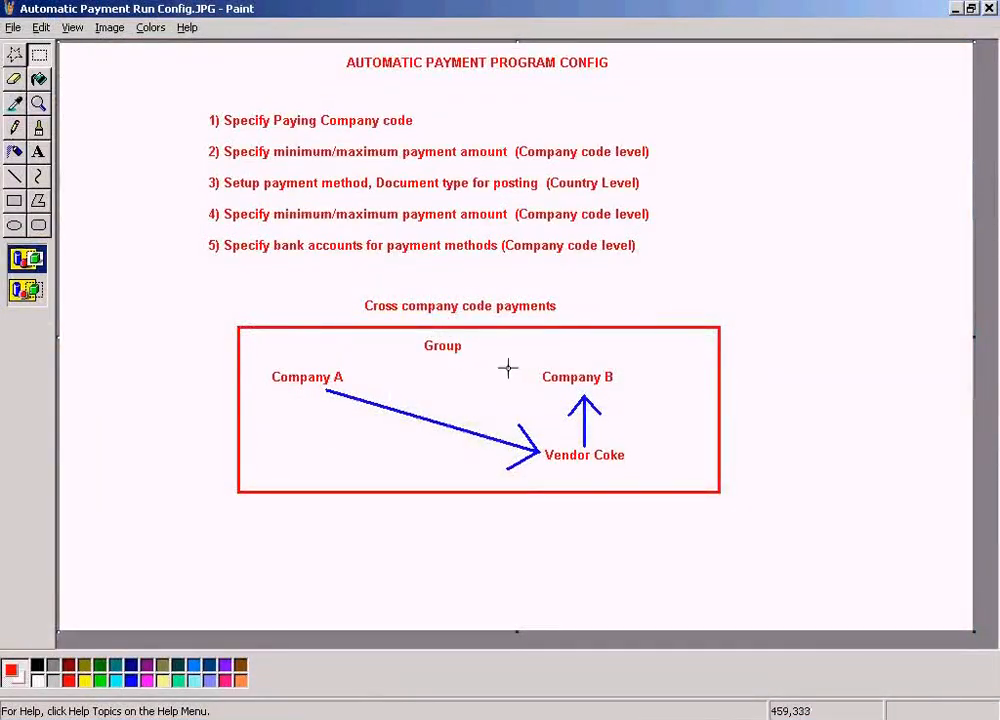
Compare Company A and Company B in the Paint diagram with the sending and paying company code fields in SAP
key("alt+Tab")
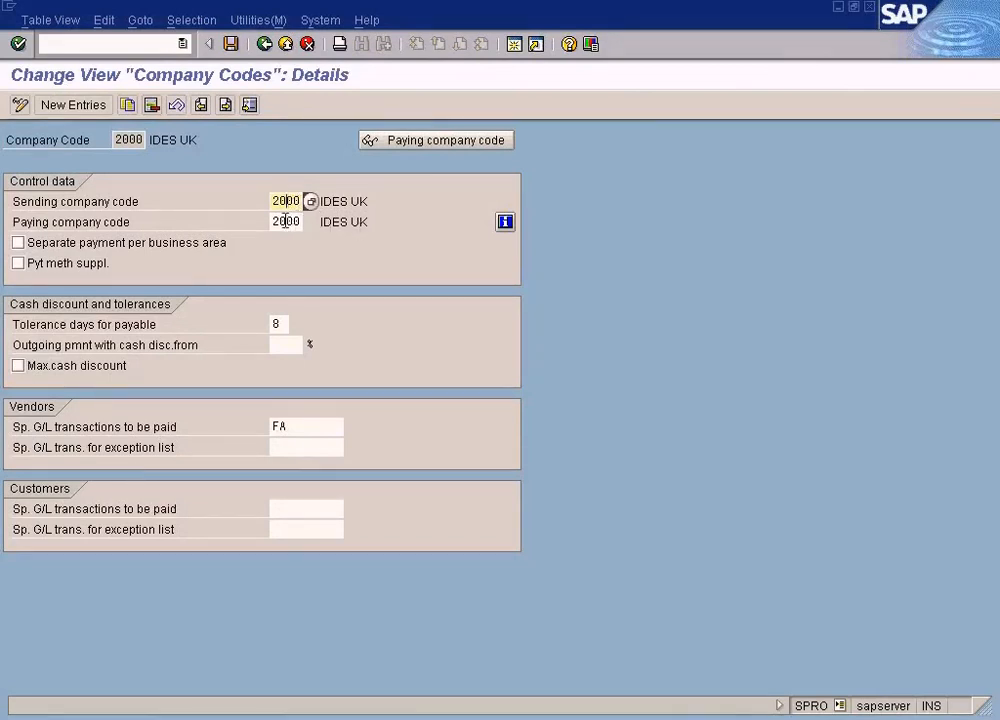
key("alt+Tab")
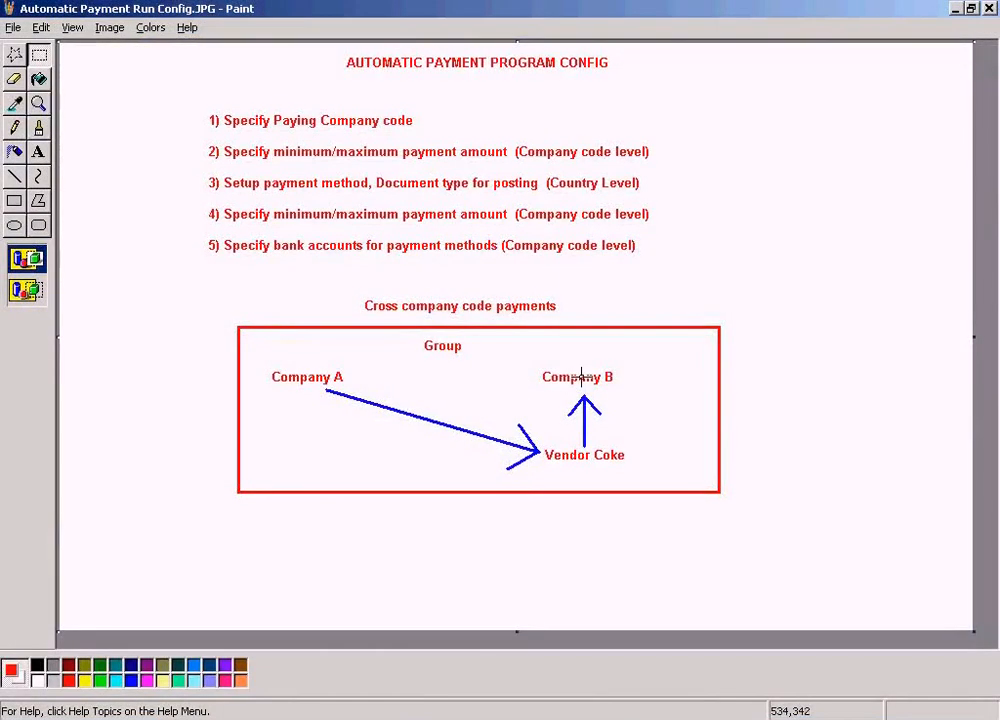
key("alt+Tab")
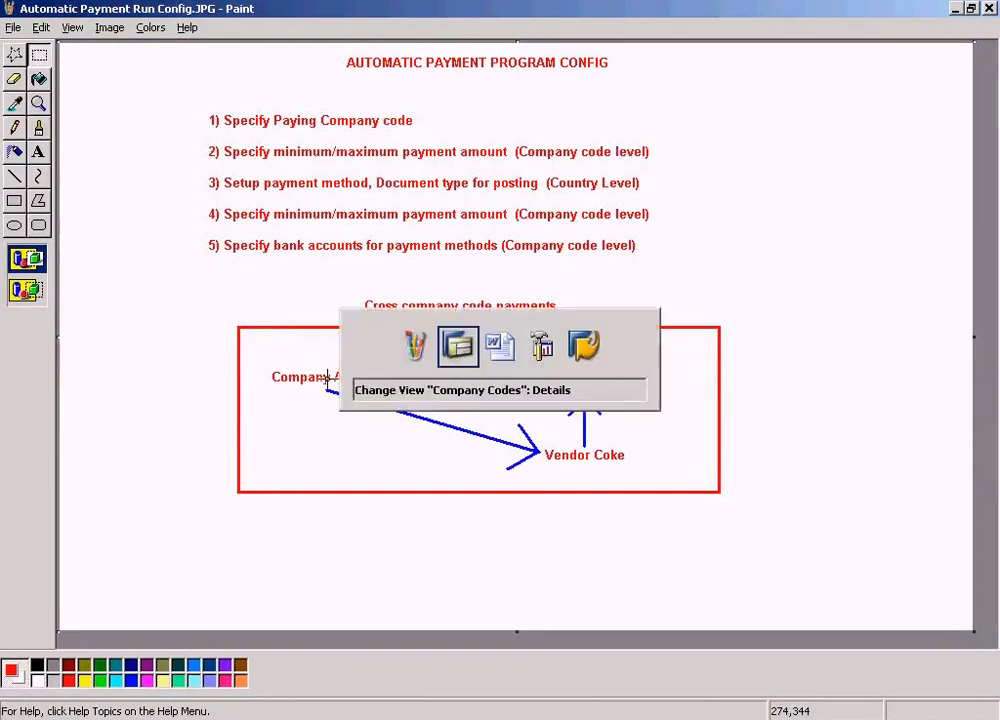
left_click(281, 222)
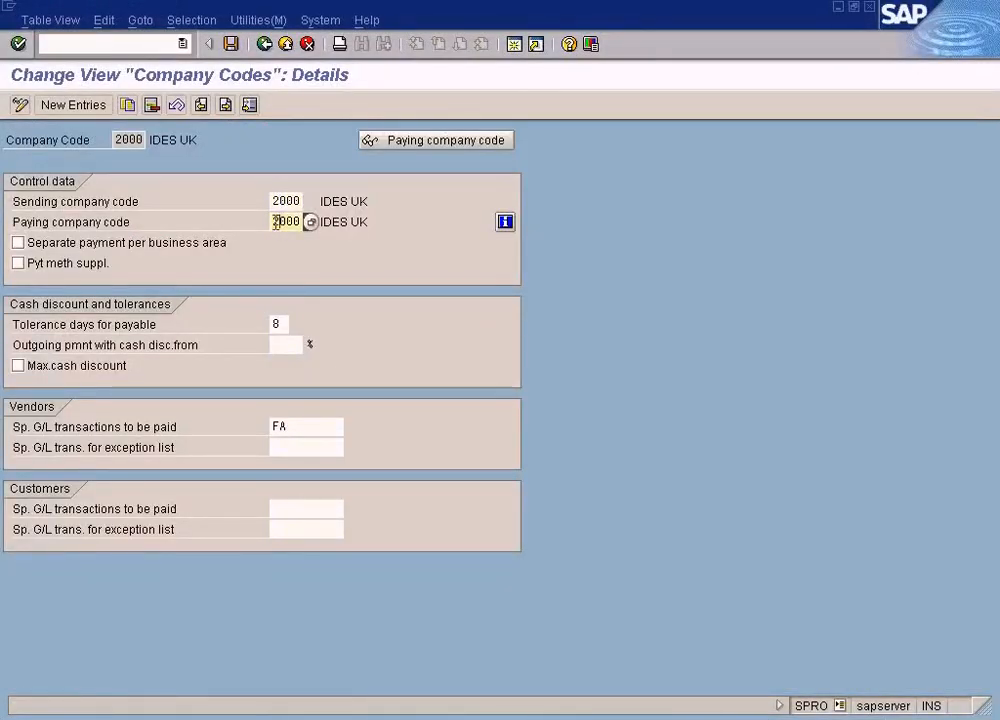
left_click(278, 201)
left_click(279, 221)
left_click(280, 201)
left_click(280, 221)
left_click_drag(276, 200, 301, 199)
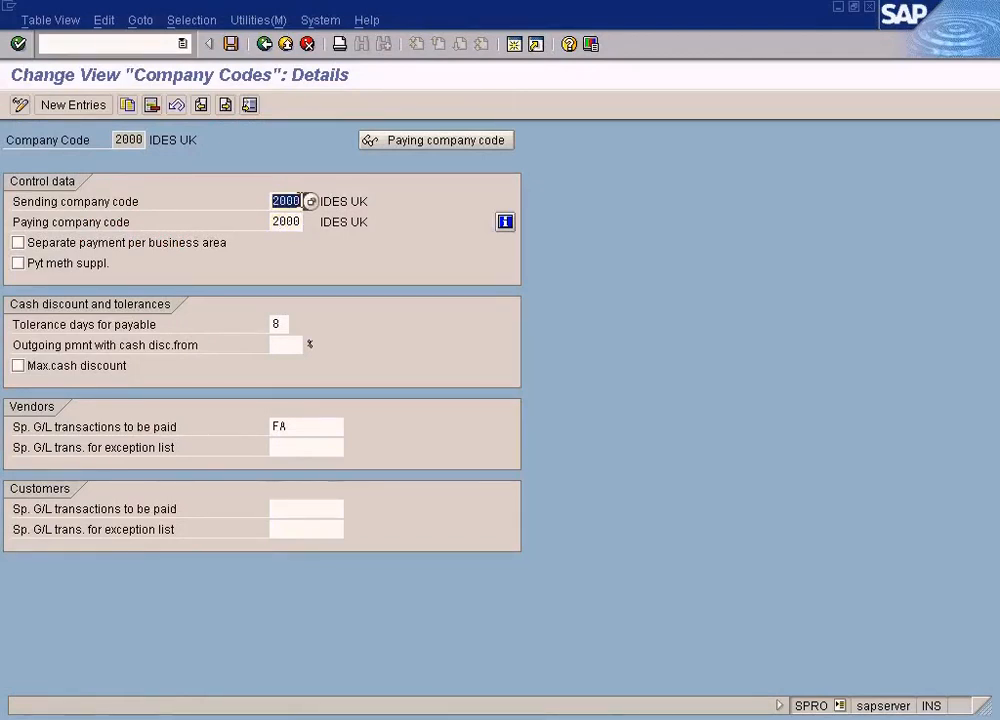
Check in Paint and SAP which diagram company corresponds to the sending company code and which to the paying company code
key("alt+Tab")
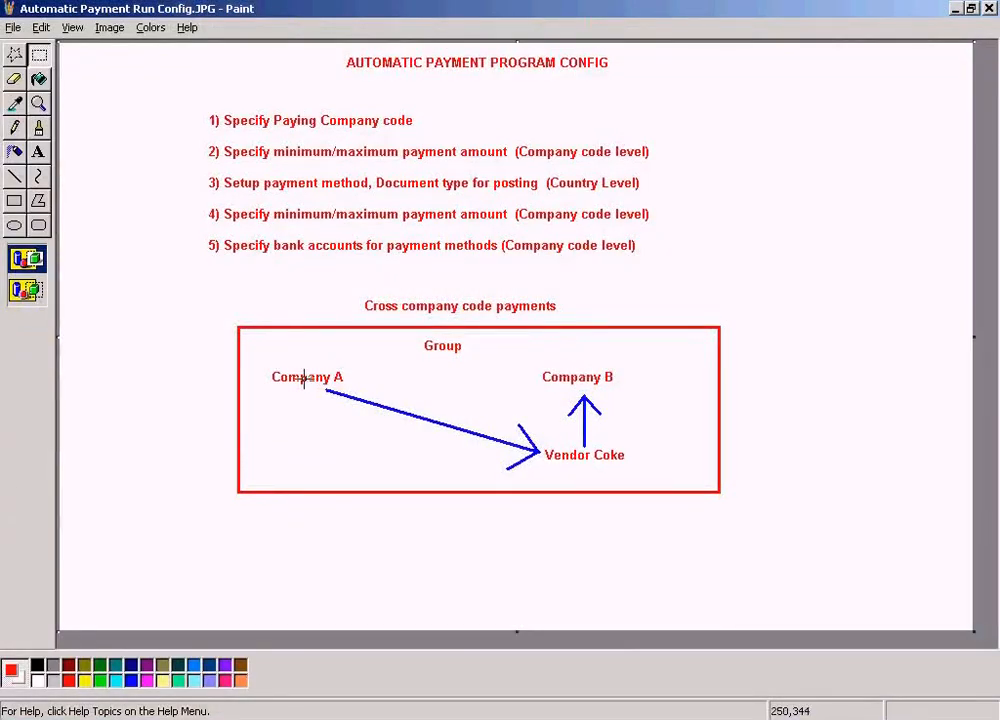
key("alt+Tab")
left_click(286, 222)
key("alt+Tab")
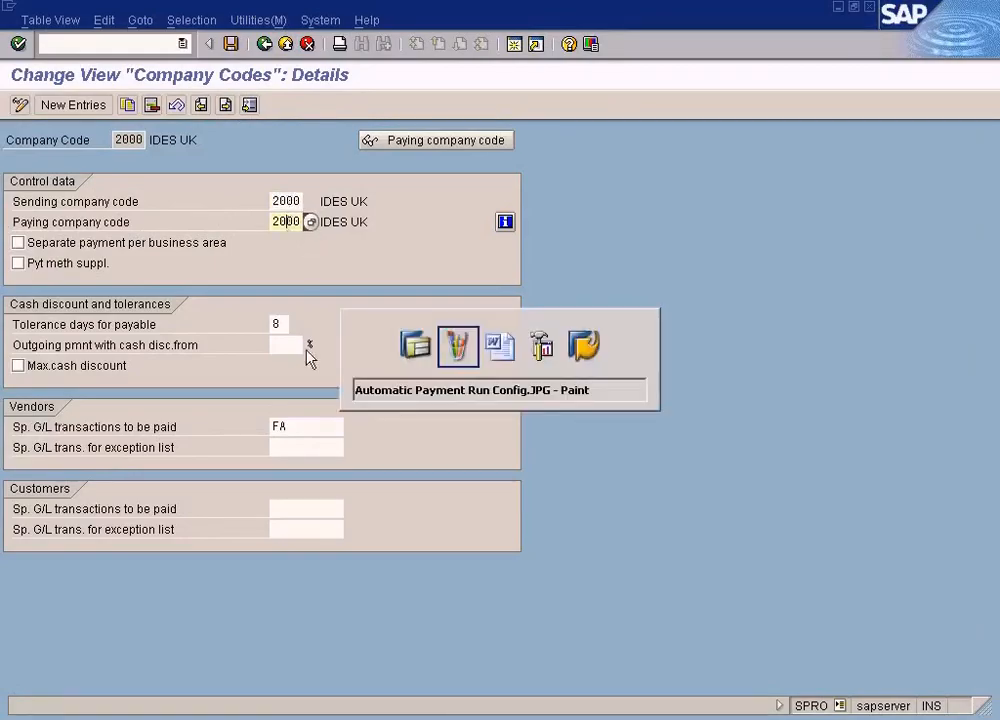
key("alt+Tab")
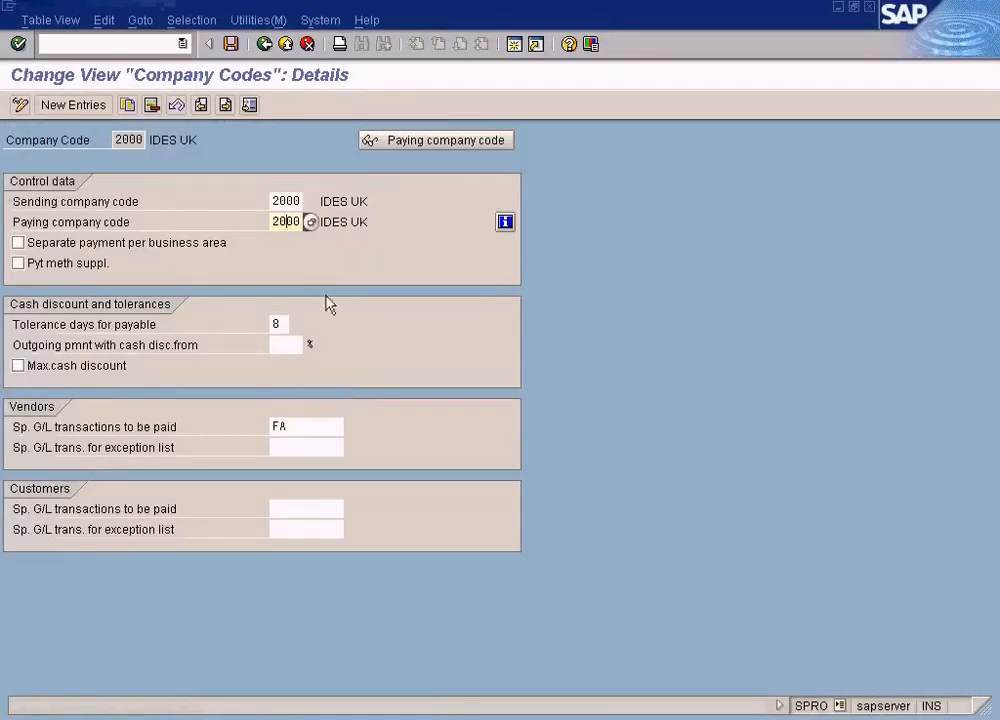
left_click(282, 197)
left_click(282, 222)
left_click(284, 200)
left_click(283, 222)
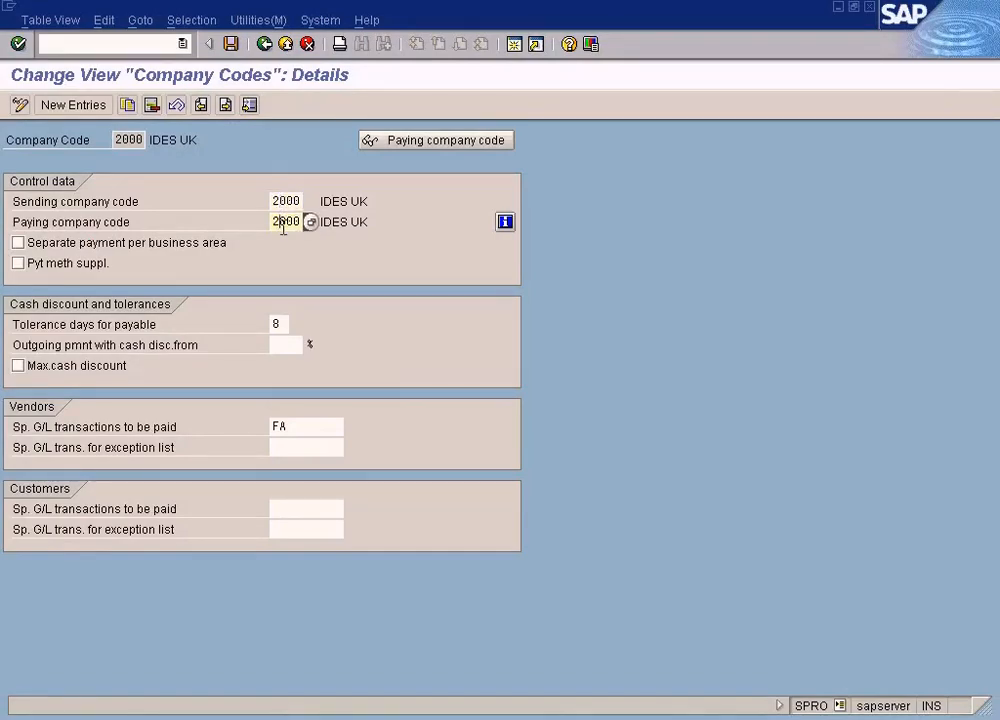
key("alt+Tab")
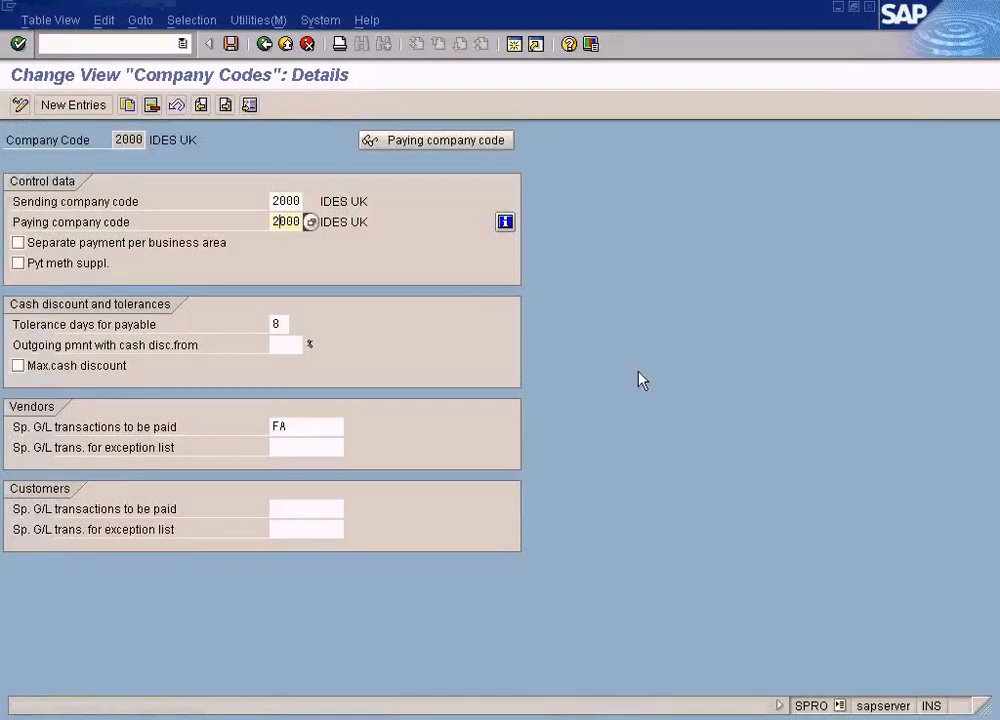
Review how the sending company code relates to the paying company code in the details of company code 2000
left_click(287, 201)
left_click(288, 221)
left_click(289, 201)
left_click(290, 221)
left_click(290, 200)
left_click(287, 222)
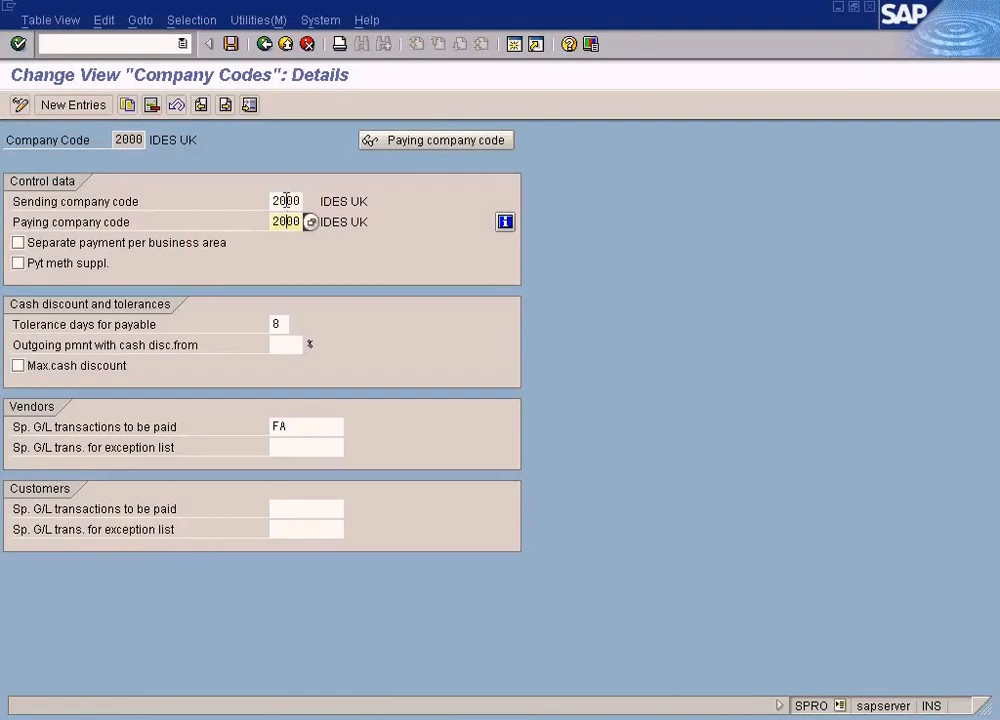
left_click(287, 201)
left_click(285, 220)
Switch to Paint and mark out the line "1) Specify Paying Company code" with a rectangular selection
key("alt+Tab")
left_click(38, 55)
left_click_drag(203, 107, 437, 135)
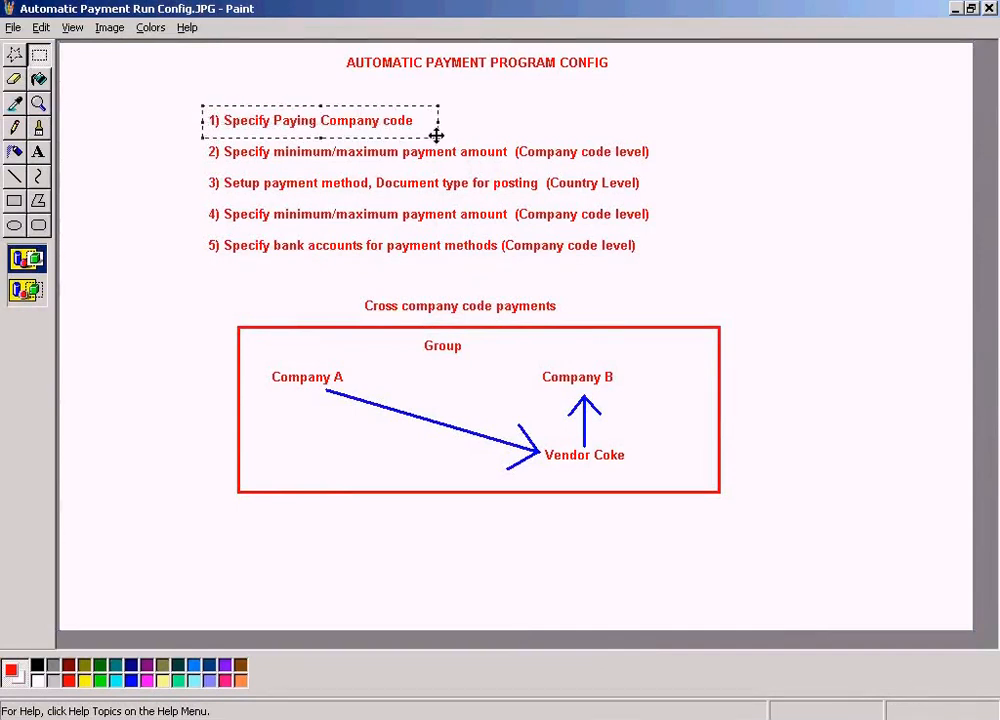
Review company code 2000's tolerance days, cash discount and special G/L transaction fields alongside its paying company code in SAP
key("alt+Tab")
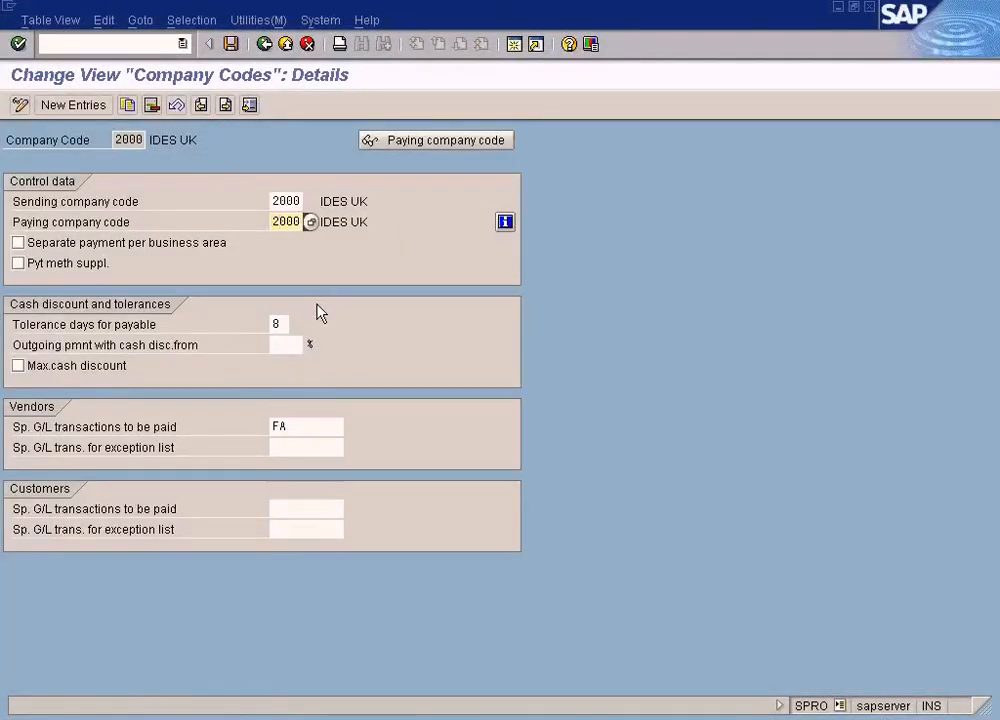
key("alt+Tab")
key("alt+Tab")
left_click(287, 344)
left_click(289, 429)
left_click(293, 450)
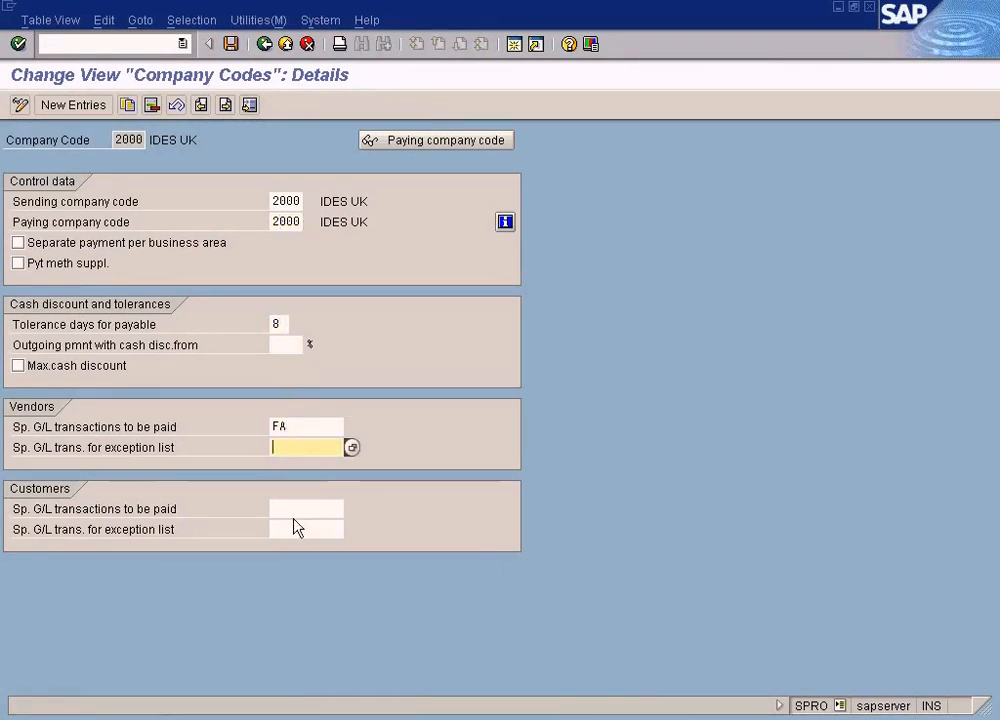
key("Tab")
key("Tab")
left_click(294, 447)
left_click(296, 426)
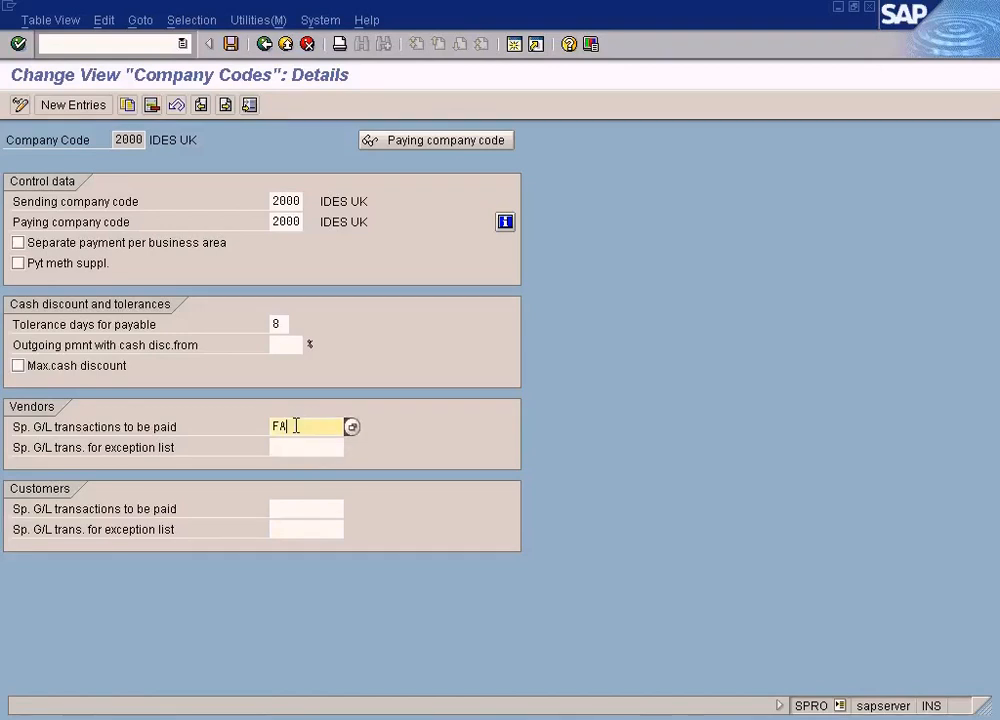
left_click(285, 344)
left_click(280, 325)
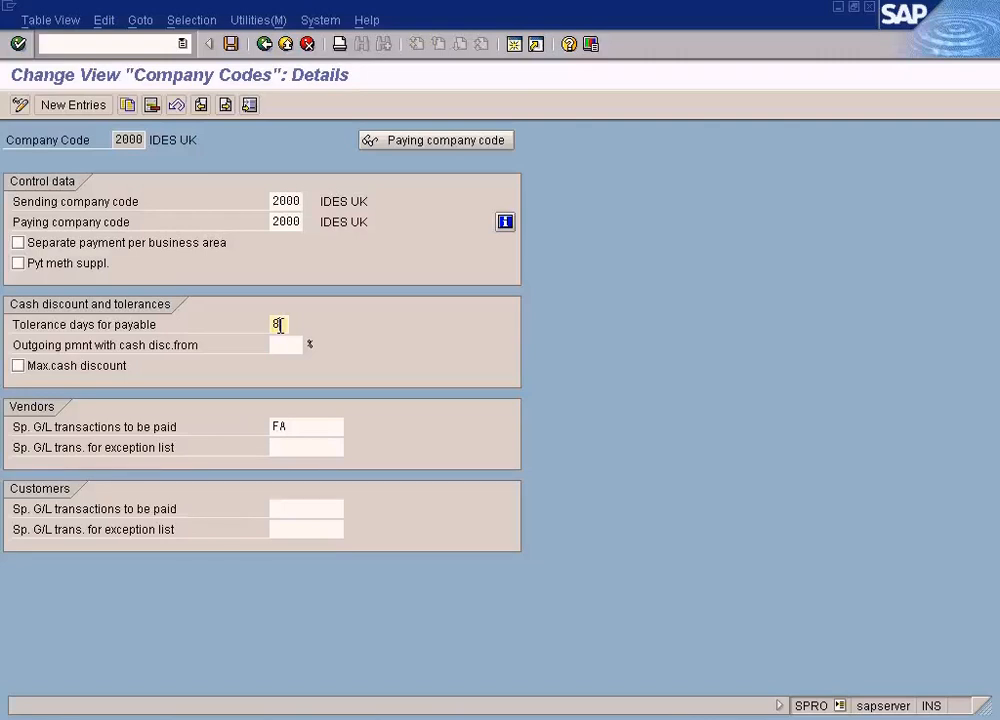
left_click(288, 219)
Clear the Paint selection, switch to SAP and open paying company code 0008's details under Set Up Paying Company Codes for Payment Transactions
key("alt+Tab")
left_click(201, 144)
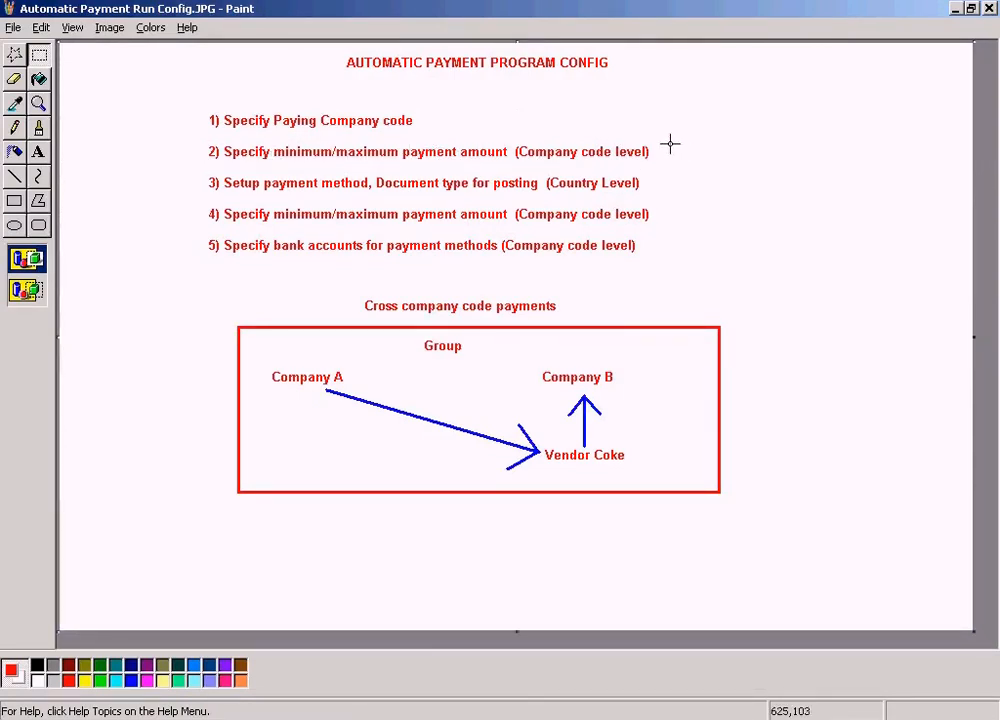
key("alt+Tab")
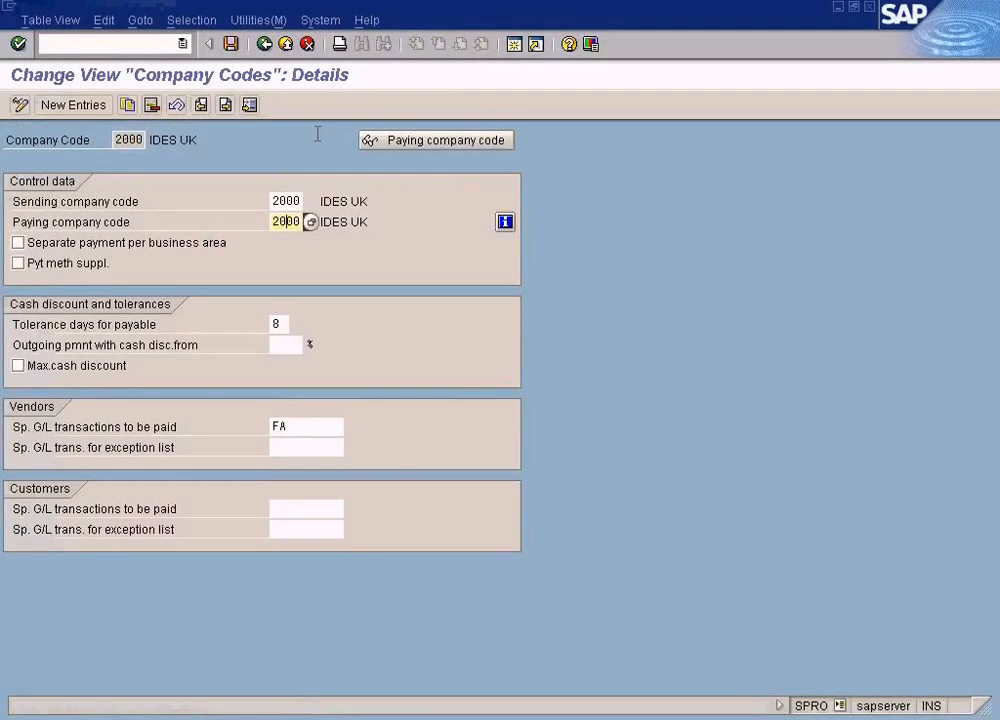
left_click(266, 45)
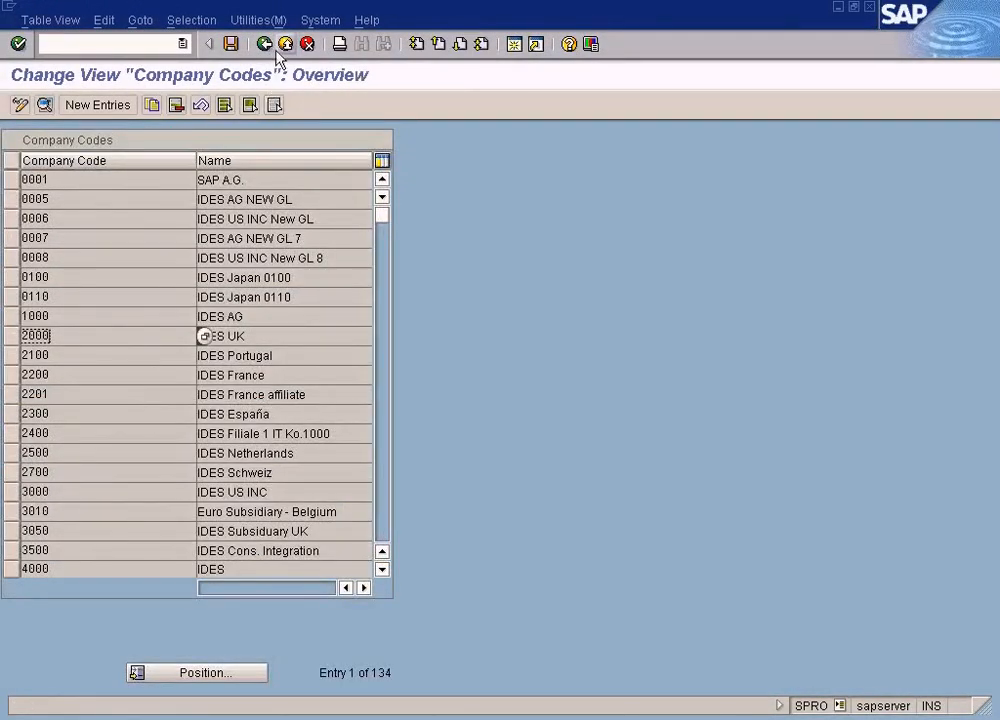
left_click(266, 45)
left_click(216, 441)
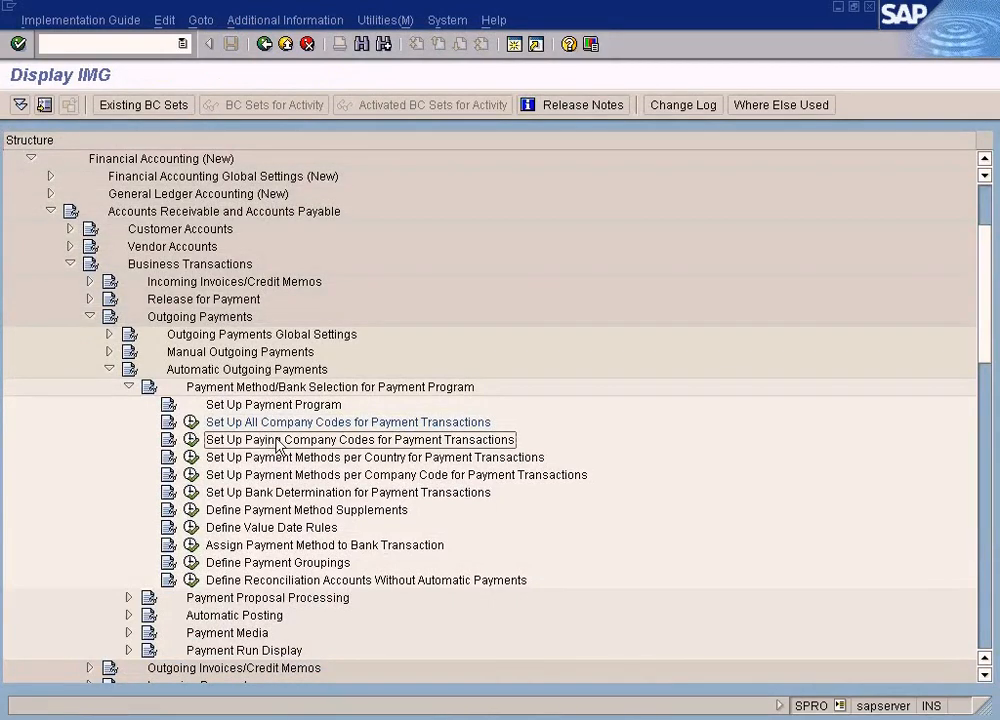
left_click(191, 440)
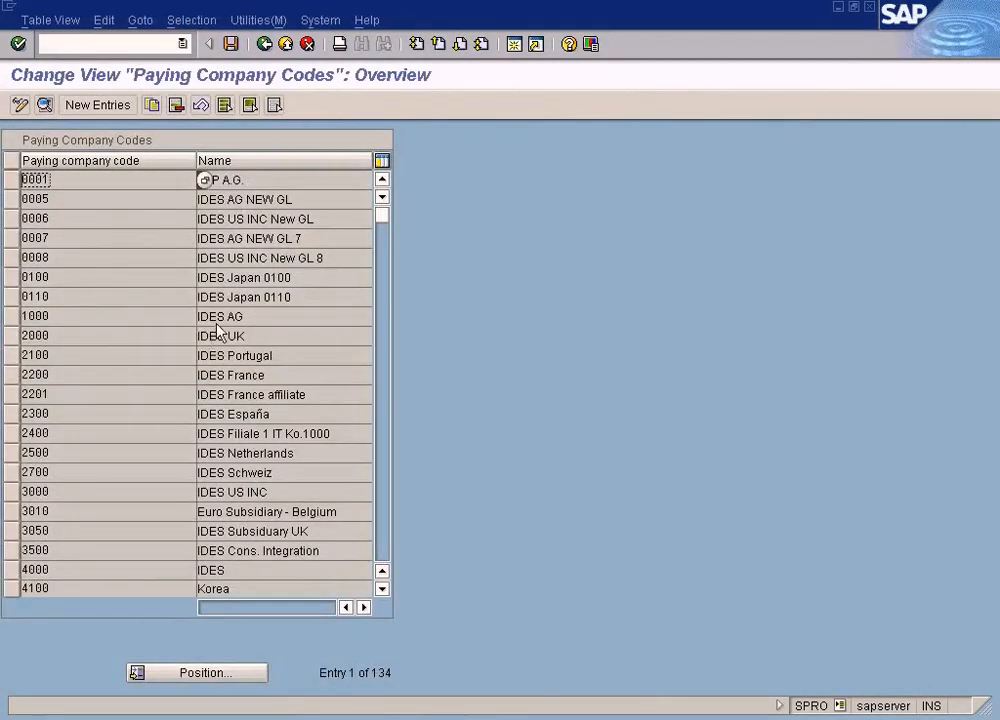
double_click(161, 260)
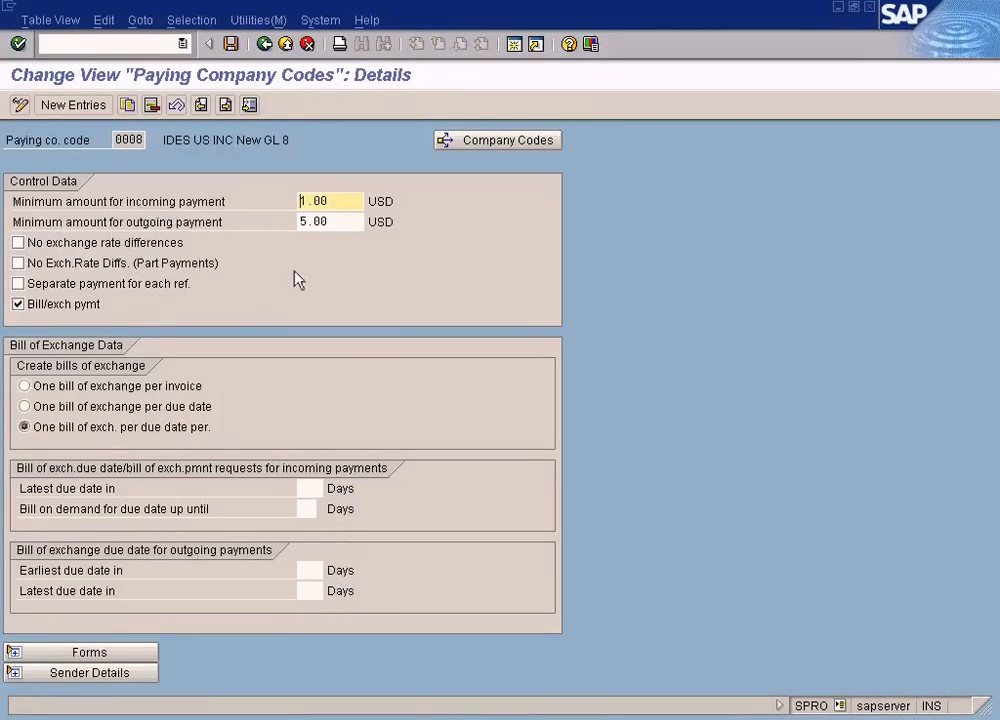
Switch to Paint and delete "/maximum" from line 2 of the configuration list
key("alt+Tab")
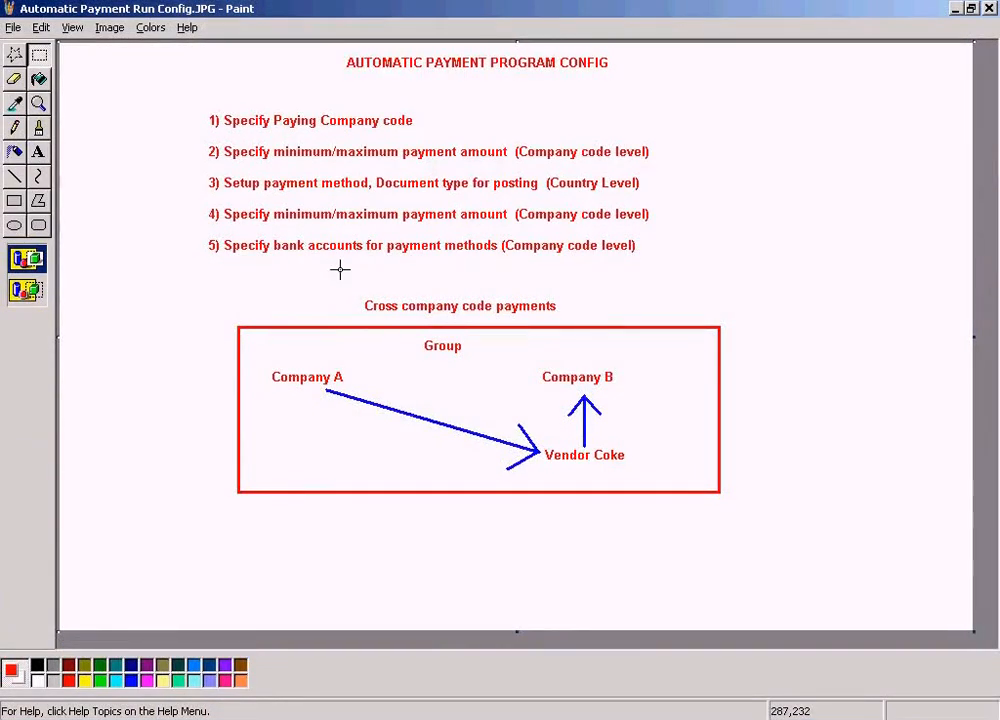
left_click_drag(333, 140, 402, 161)
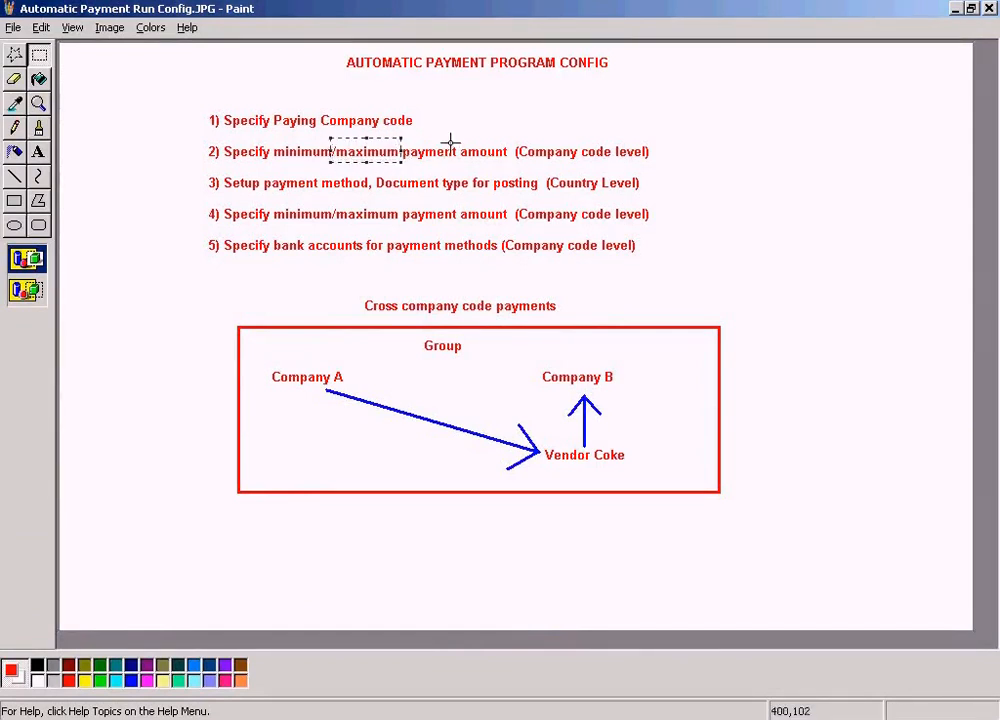
key("Delete")
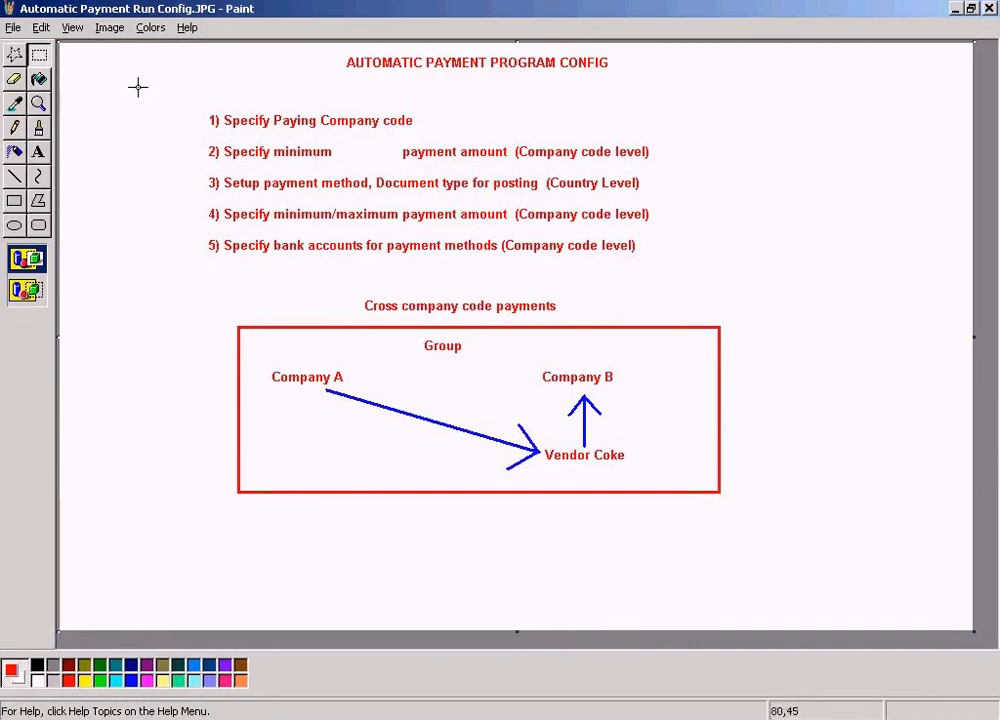
Move "payment amount (Company code level)" on line 2 over to close the gap after "Specify minimum"
left_click(38, 54)
left_click_drag(393, 143, 664, 160)
key("ctrl+x")
key("ctrl+v")
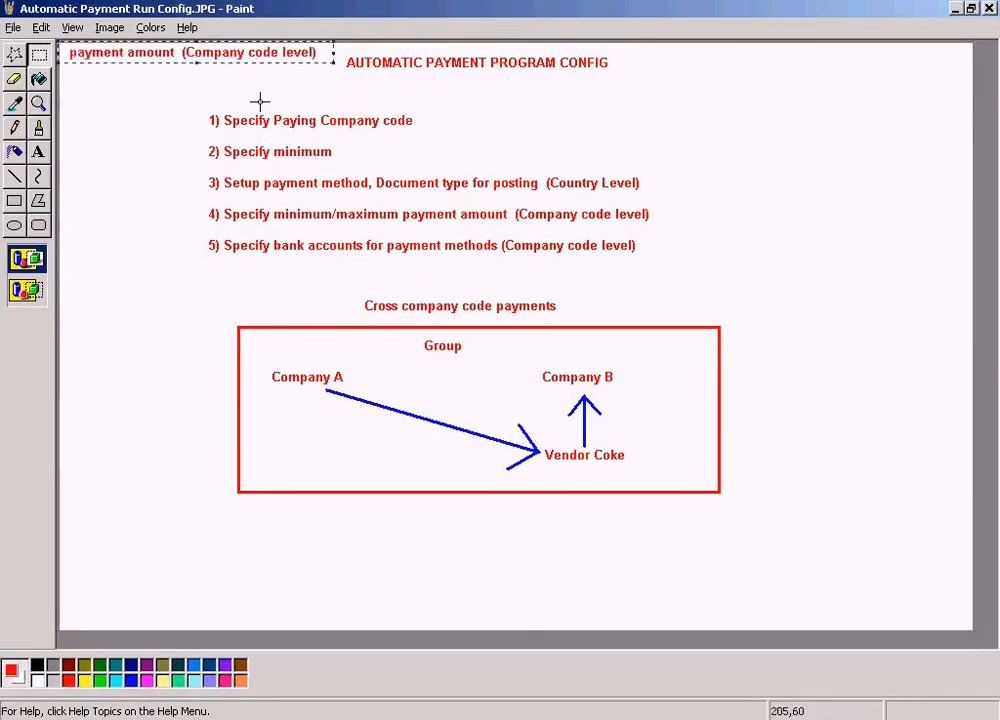
left_click_drag(230, 64, 502, 147)
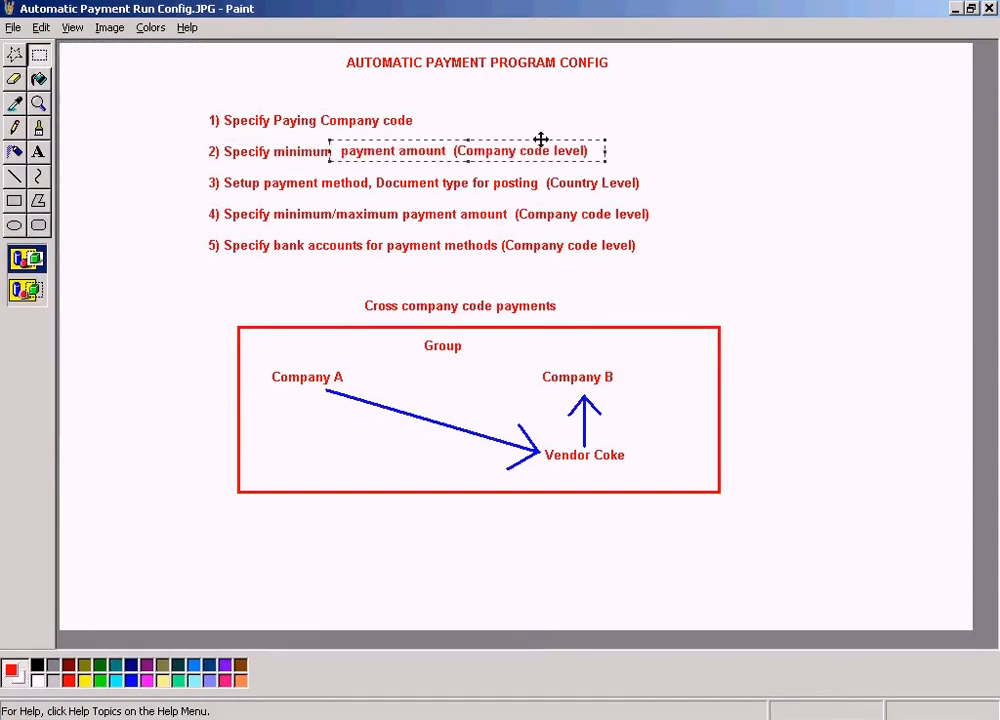
left_click(618, 108)
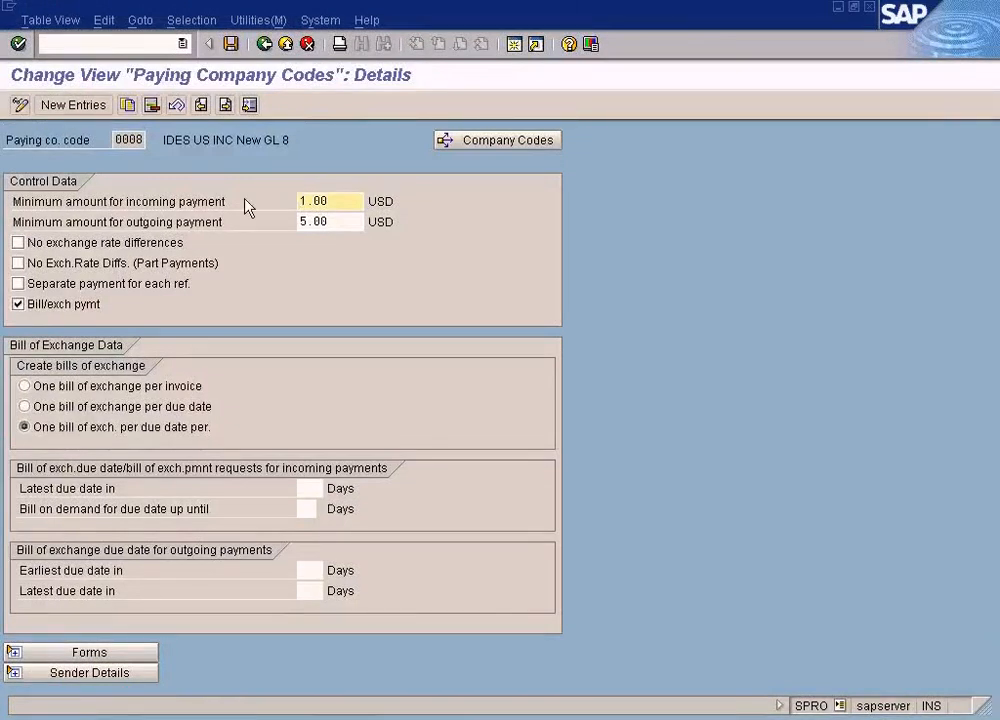
Review the minimum amounts for incoming and outgoing payments of paying company code 0008 in SAP
left_click(334, 220)
left_click(337, 203)
left_click(338, 219)
left_click(335, 202)
left_click(336, 218)
left_click(337, 203)
left_click(342, 221)
left_click(338, 201)
left_click(342, 218)
left_click(339, 202)
left_click(339, 221)
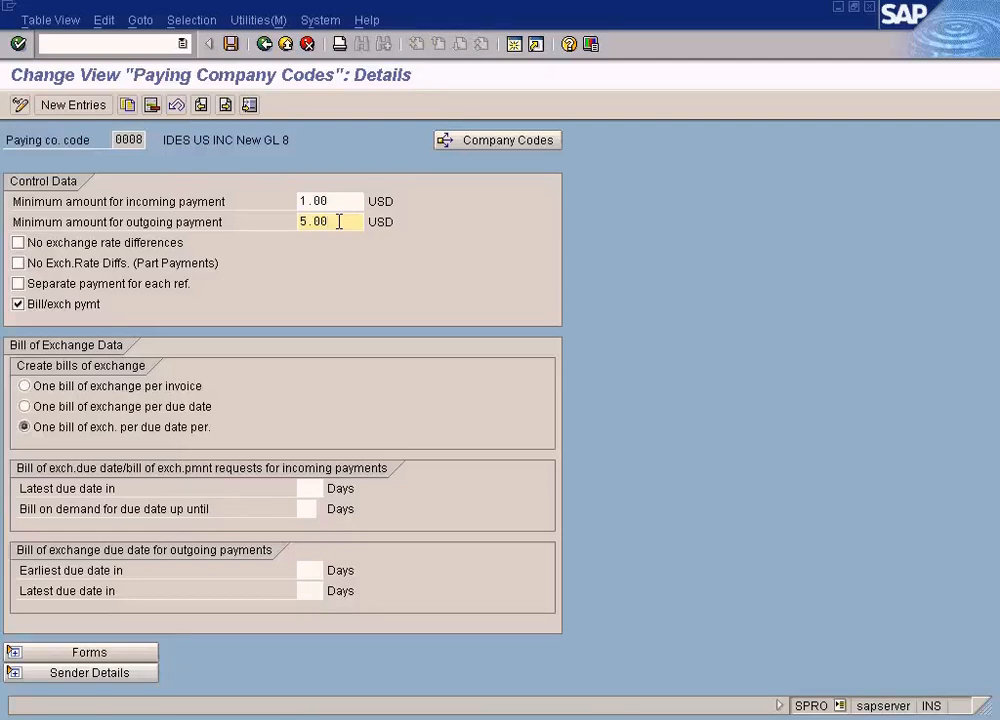
left_click_drag(345, 201, 291, 222)
left_click(348, 221)
double_click(340, 224)
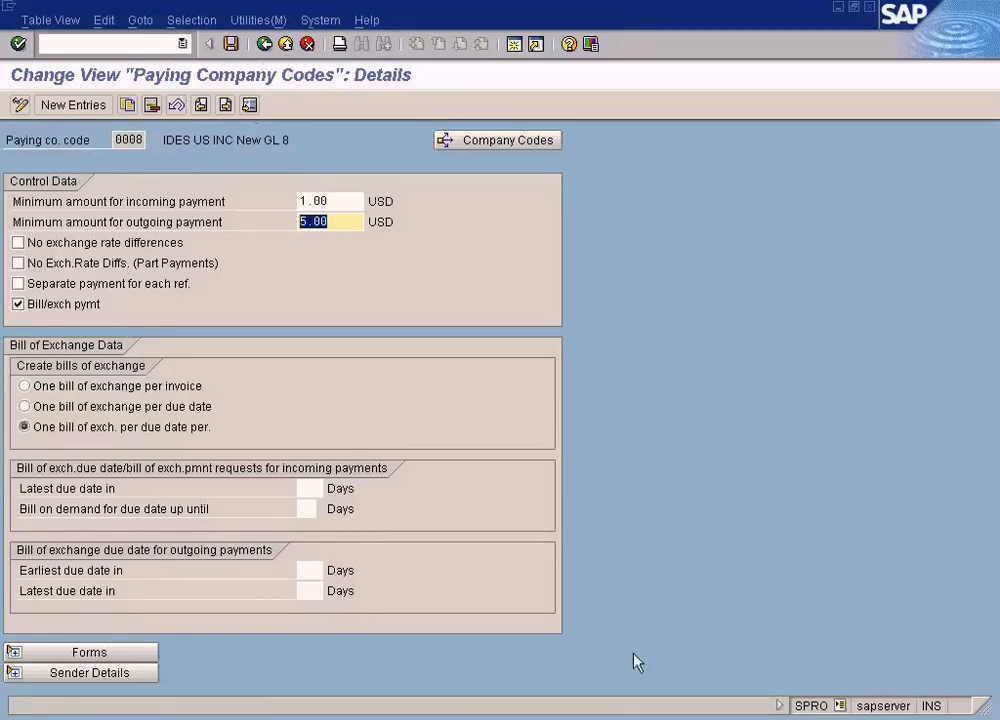
Mark out line 2 on the minimum payment amount in Paint and relate it to the paying company code in SAP
key("alt+Tab")
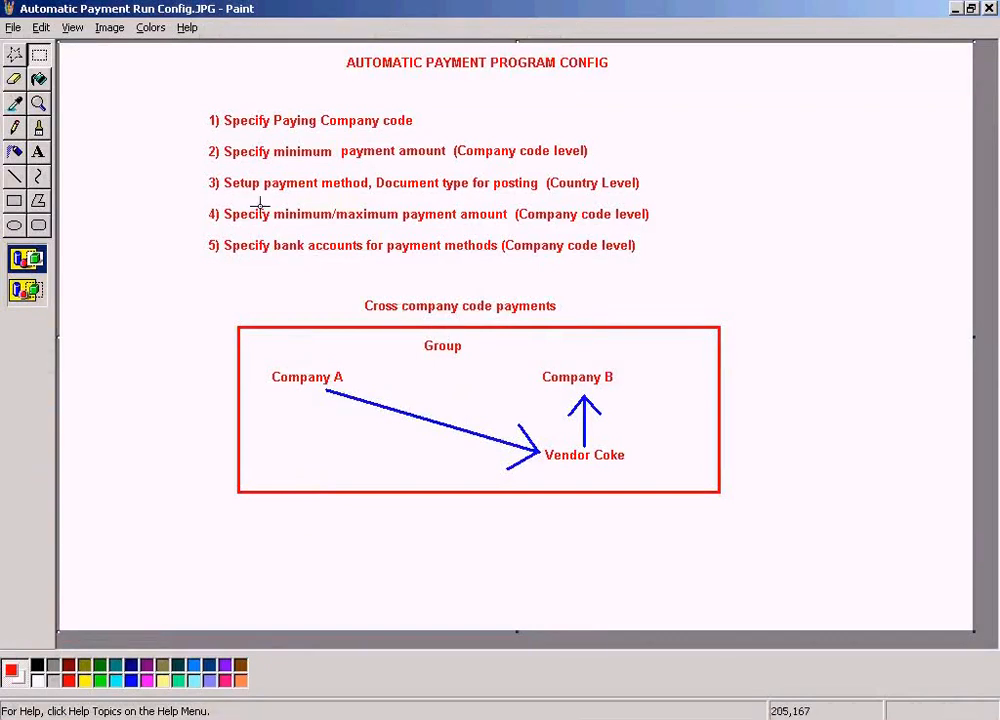
left_click_drag(188, 143, 610, 170)
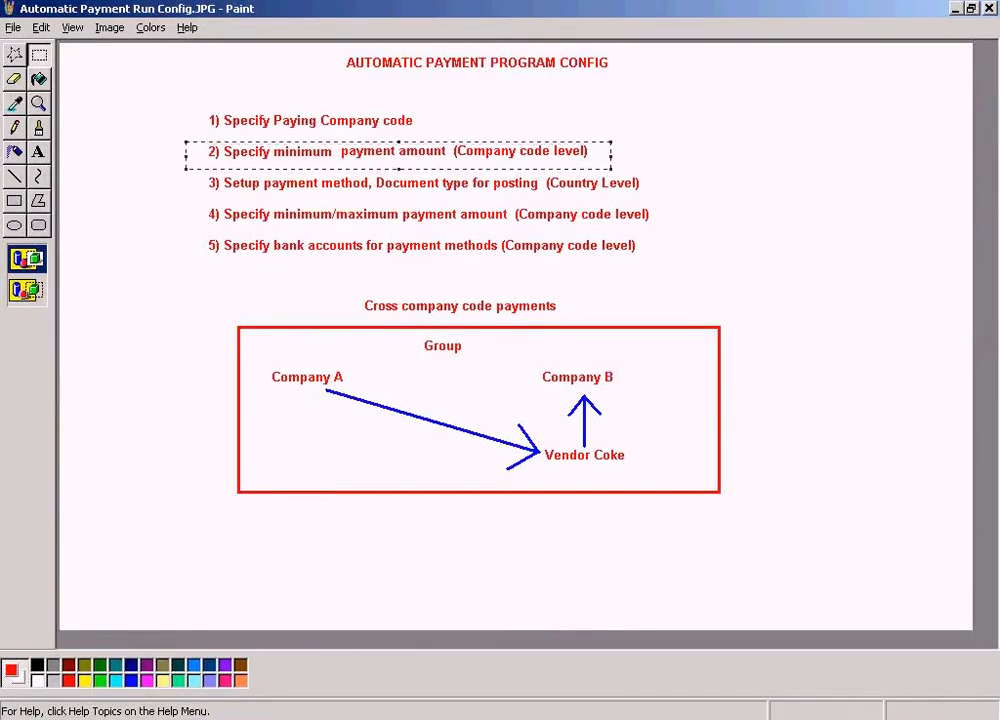
key("alt+Tab")
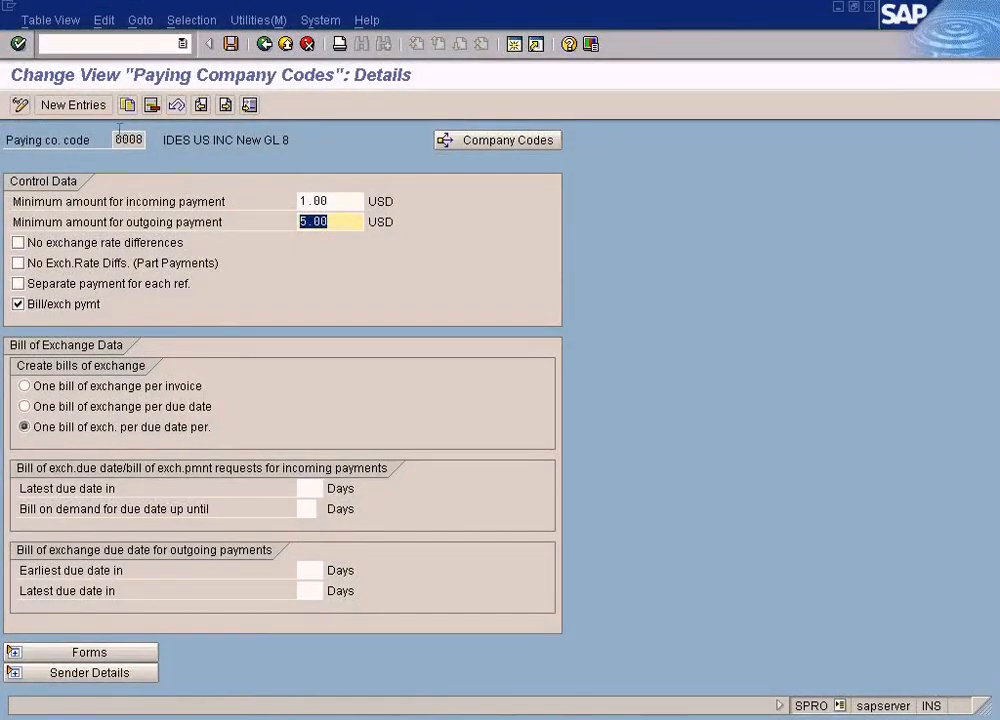
left_click_drag(113, 139, 167, 140)
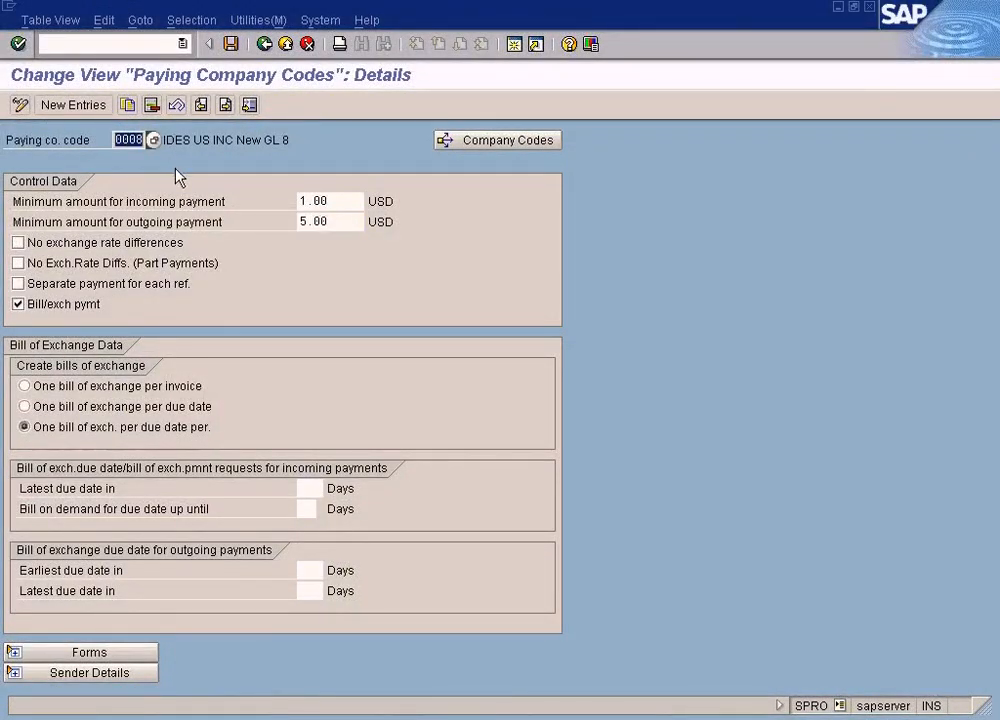
Switch to Paint and mark out line 3, "Setup payment method, Document type for posting (Country Level)", with a rectangular selection
key("alt+Tab")
left_click(163, 183)
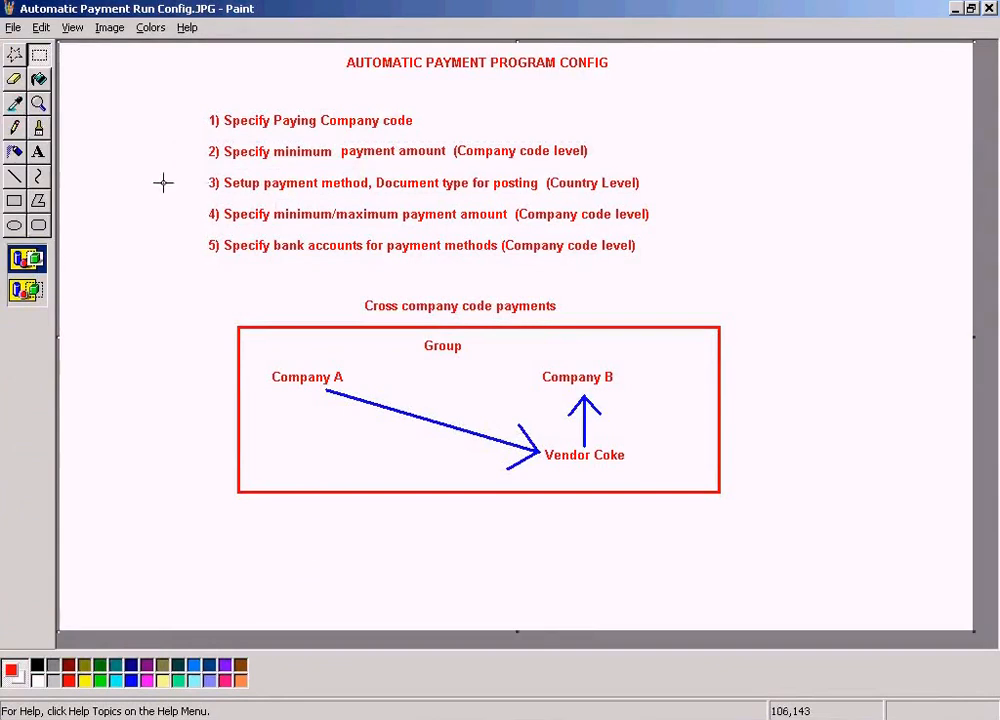
left_click_drag(183, 175, 708, 200)
Return to the SAP implementation guide and open Set Up Payment Methods per Country for Payment Transactions
key("alt+Tab")
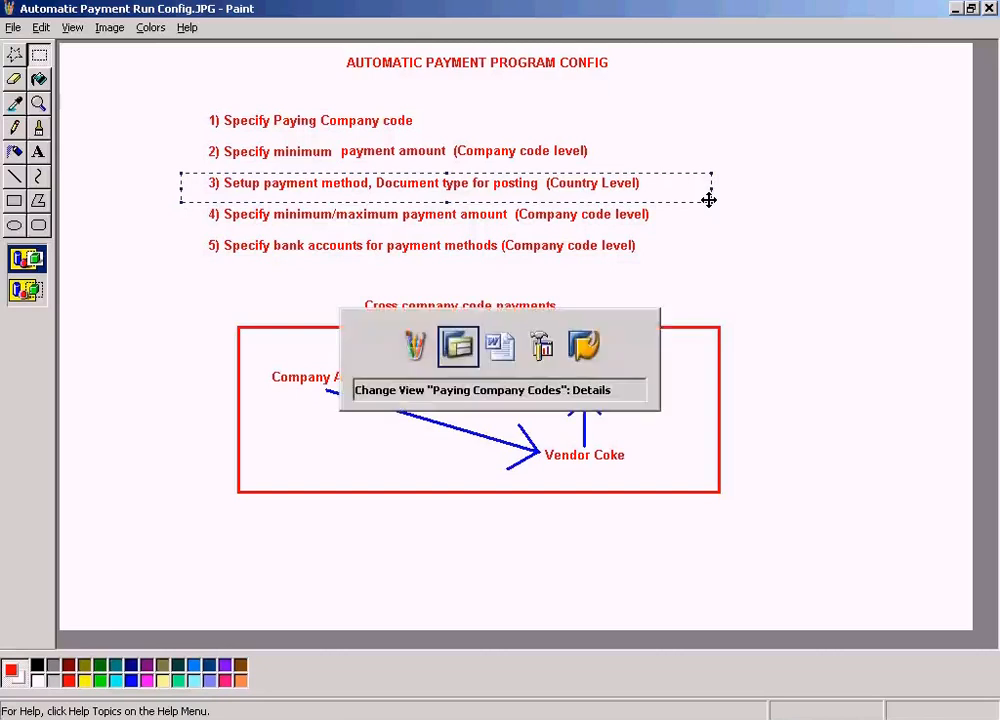
left_click(265, 44)
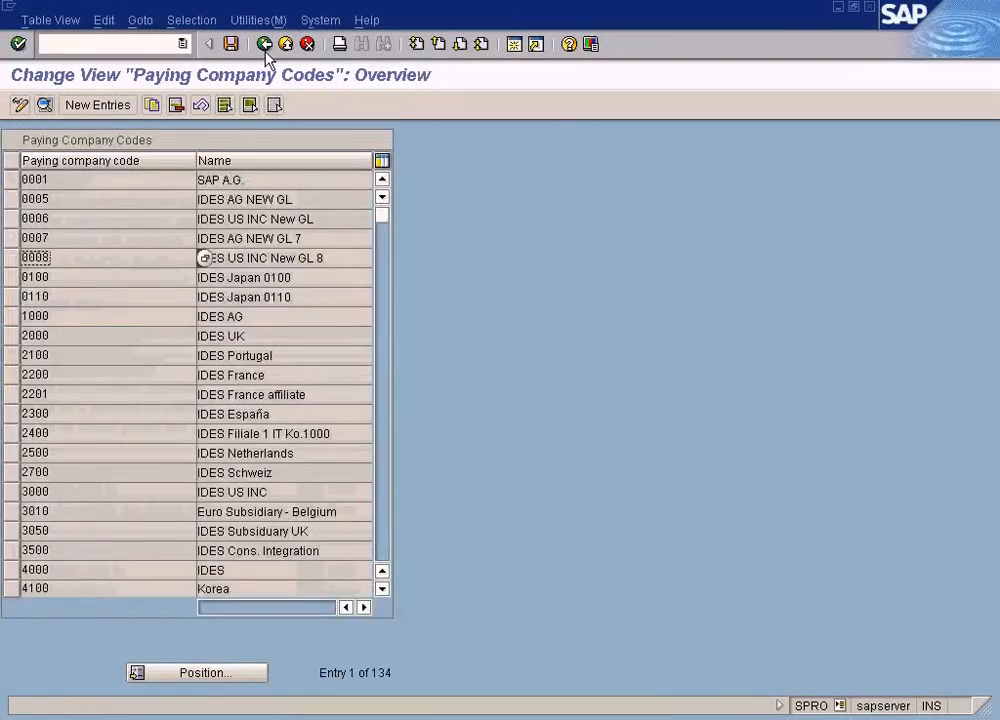
left_click(264, 44)
left_click(290, 459)
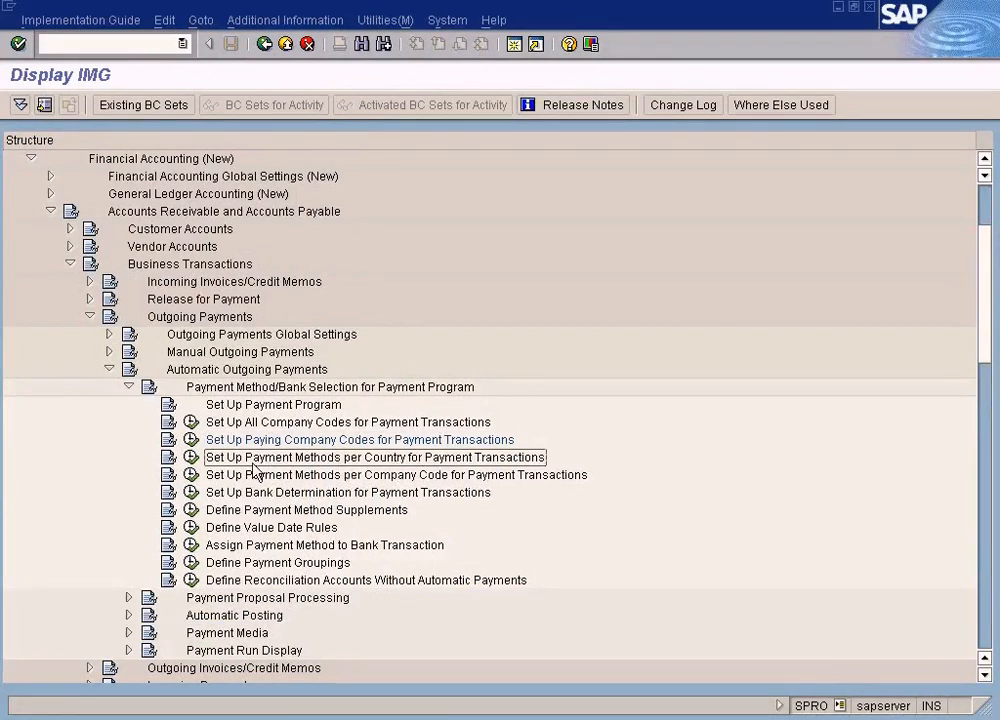
left_click(191, 457)
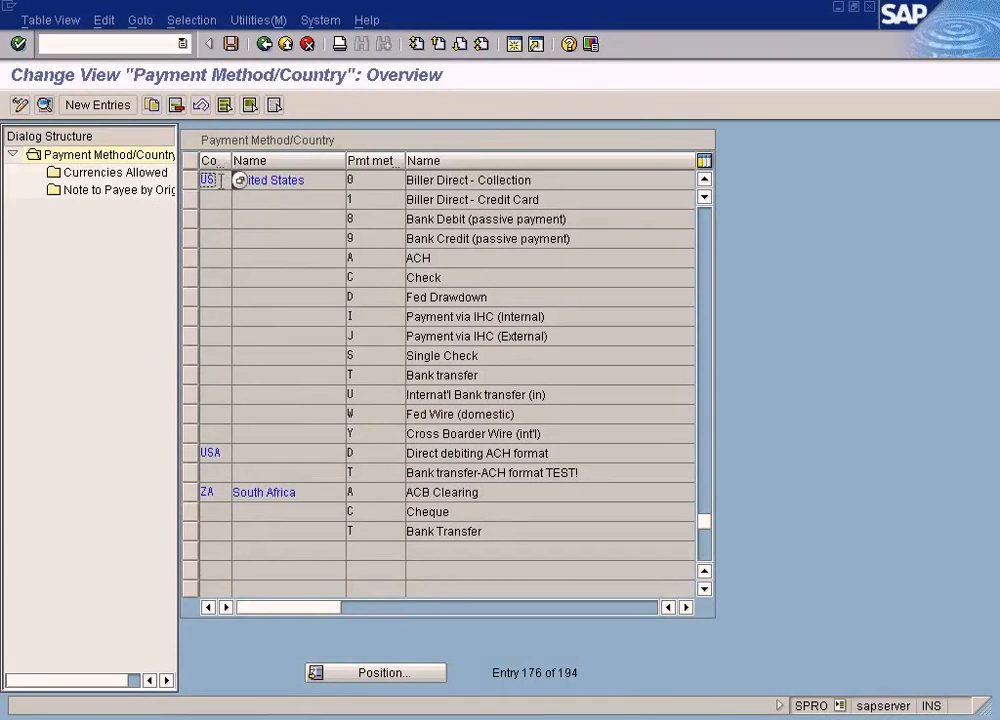
Open the details of payment method T, Bank transfer, for the United States
left_click(210, 492)
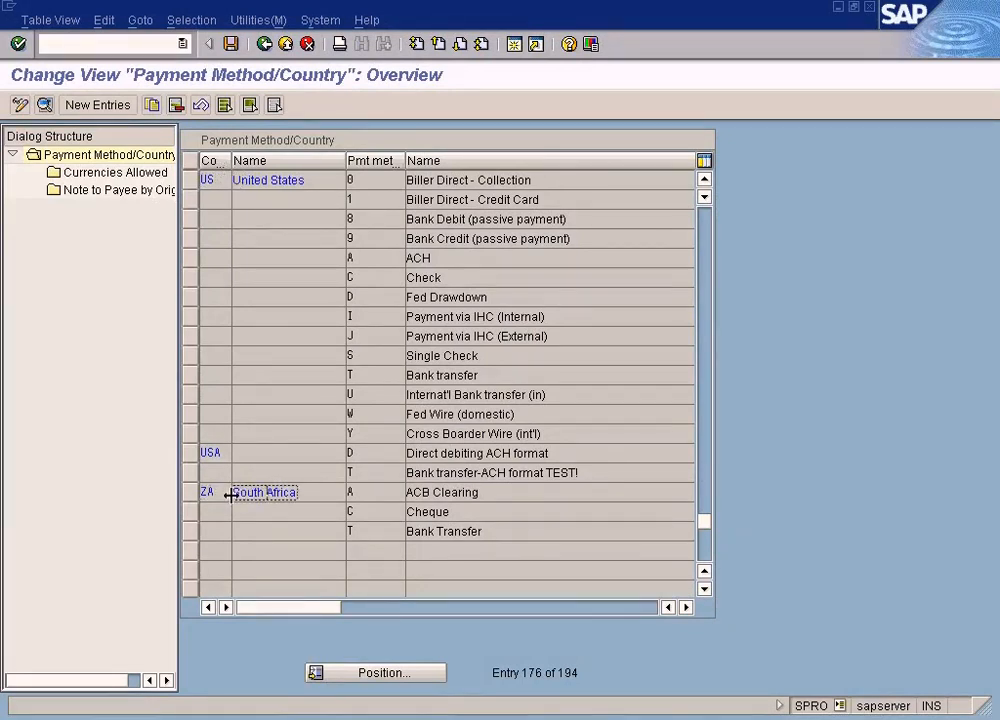
left_click(365, 375)
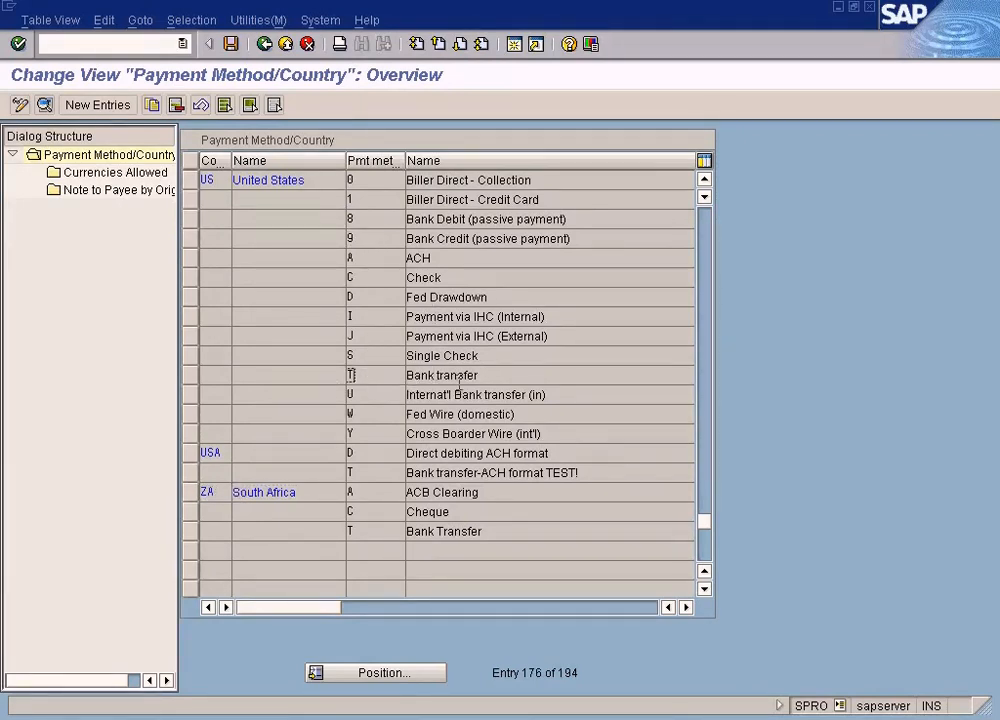
double_click(396, 372)
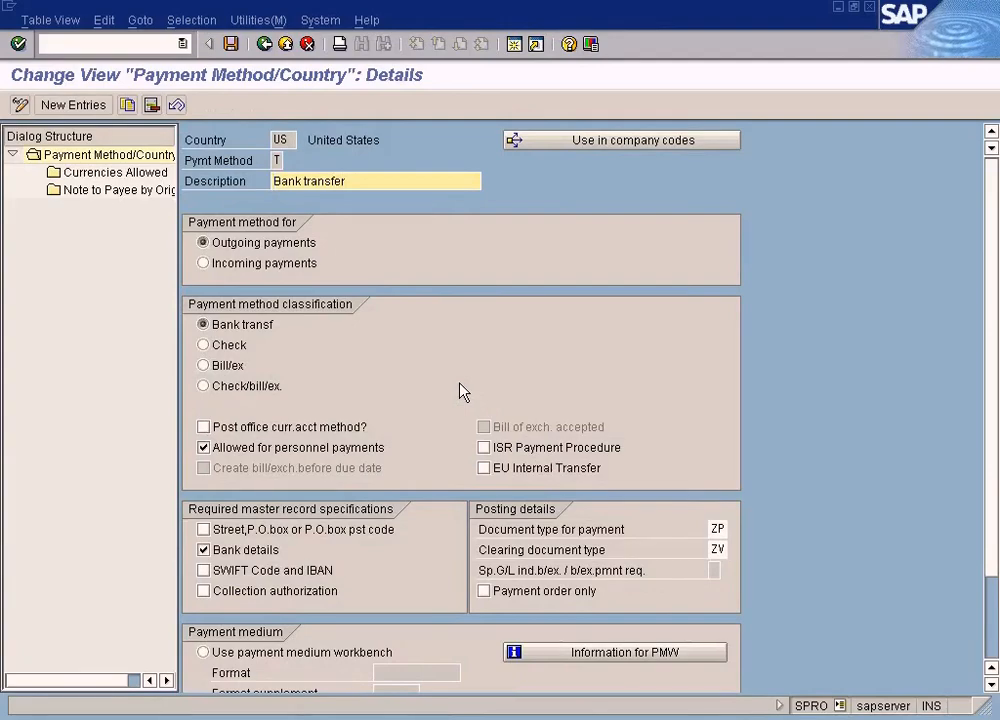
Compare line 3 in Paint with the US bank transfer's payment method and document type for payment in SAP
key("alt+Tab")
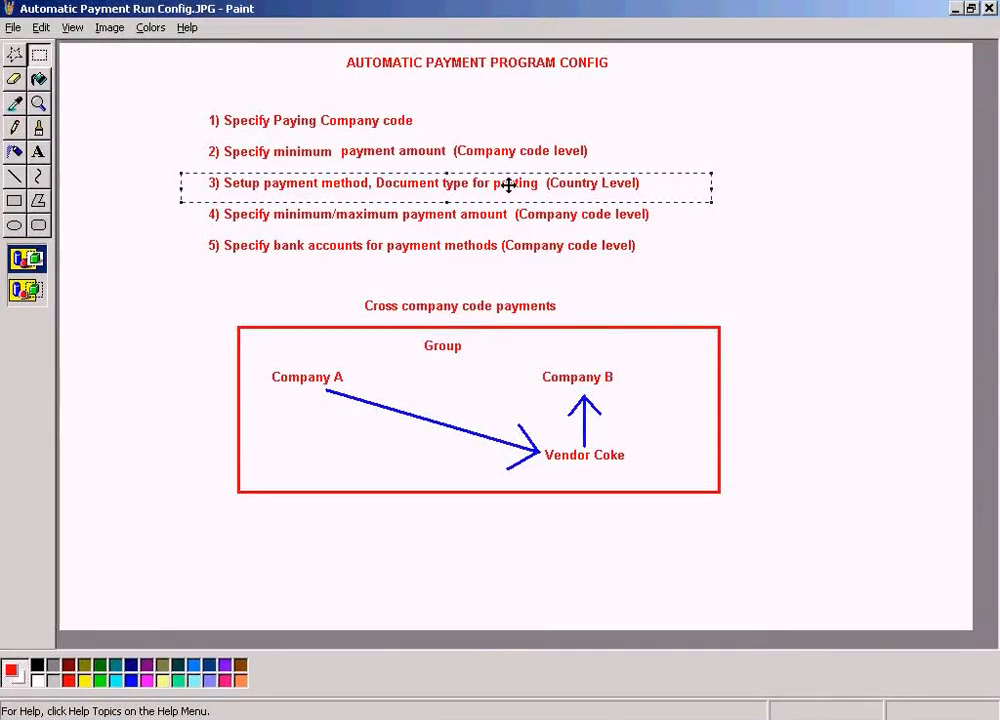
key("alt+Tab")
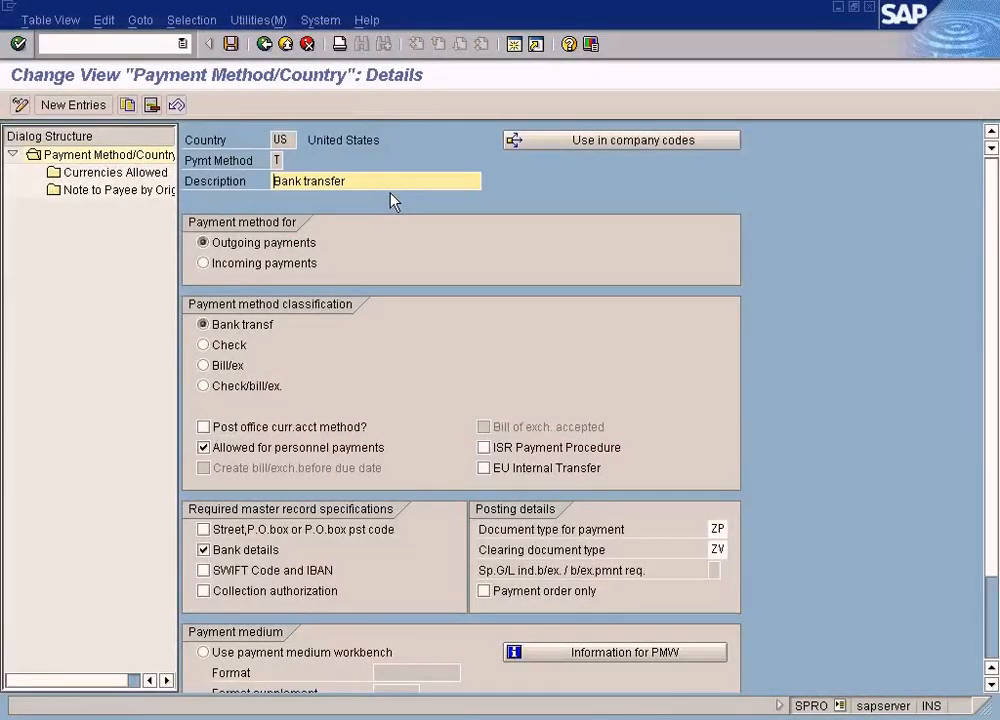
left_click(277, 160)
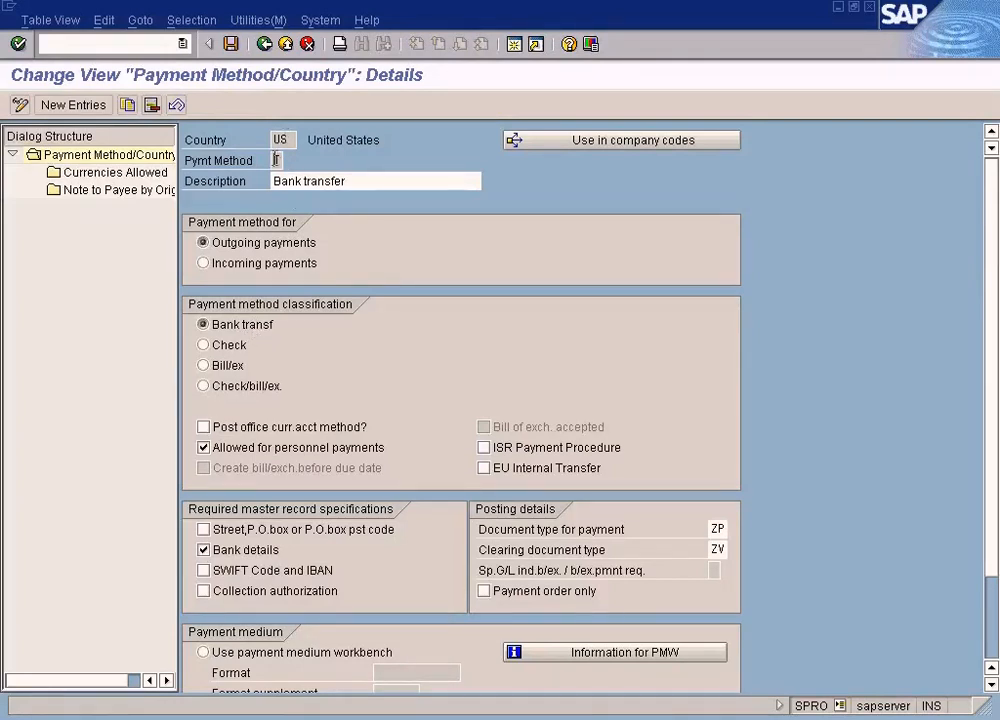
key("Tab")
left_click(717, 528)
left_click_drag(710, 529, 734, 529)
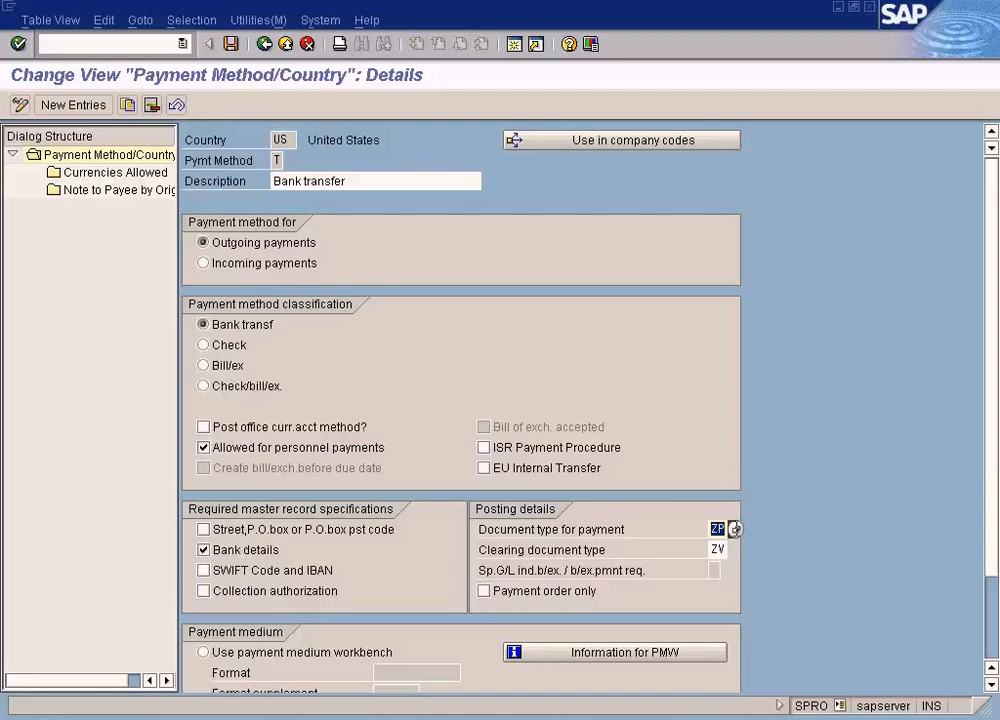
Open a new session and start the Post Outgoing Payments transaction F-53
left_click(514, 45)
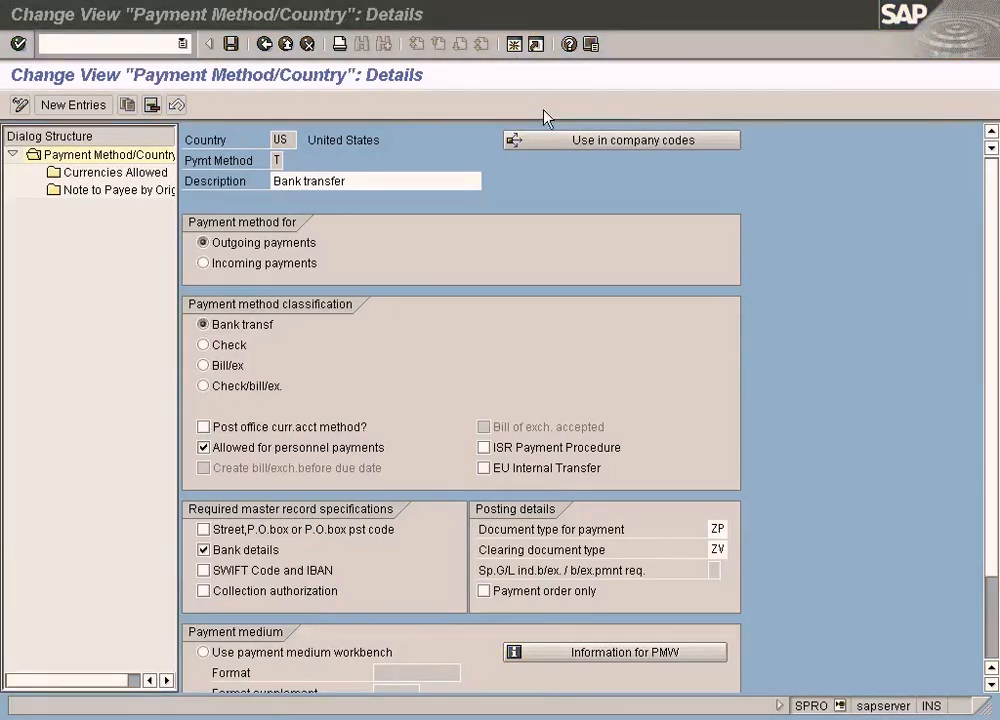
type("-53")
key("Return")
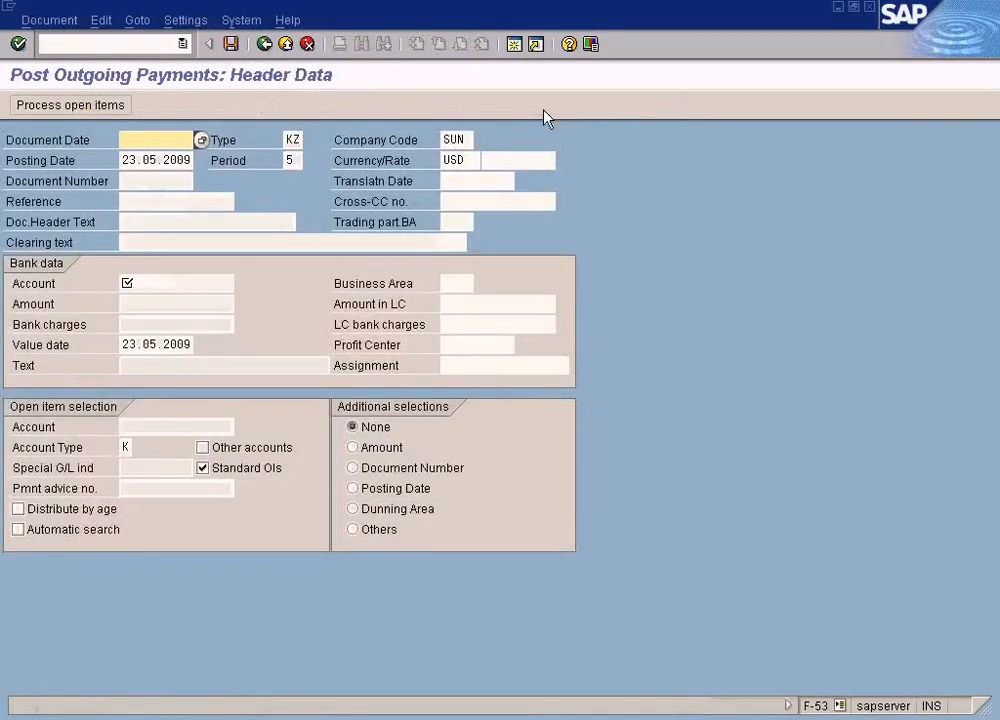
Examine the document type in the outgoing payment header and its list of possible document types
left_click(289, 140)
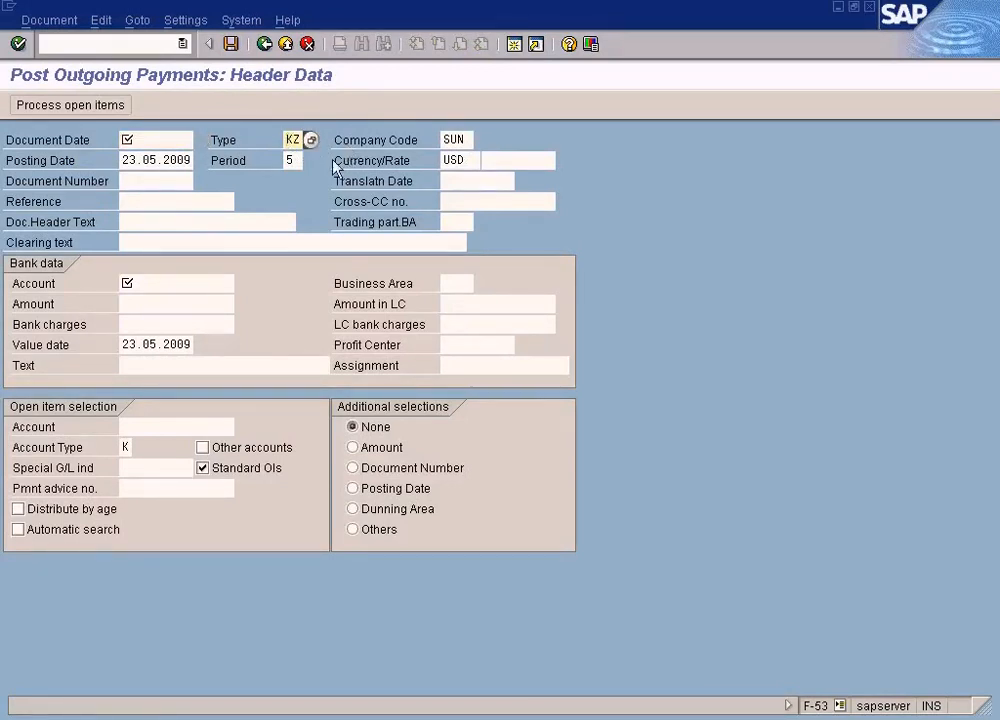
left_click_drag(285, 140, 304, 140)
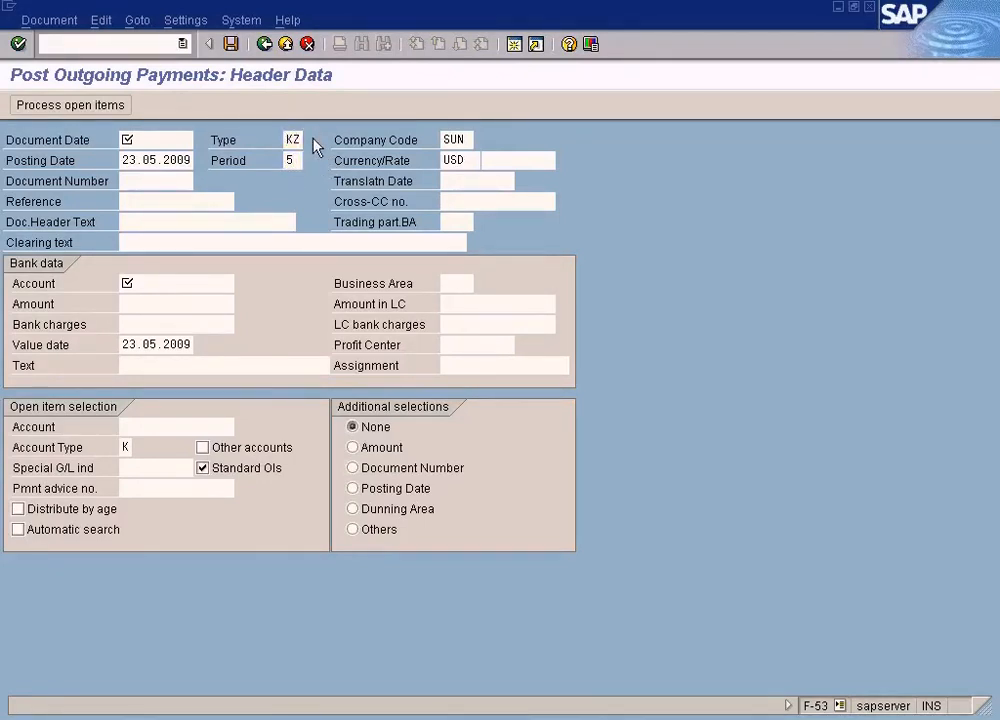
left_click(315, 143)
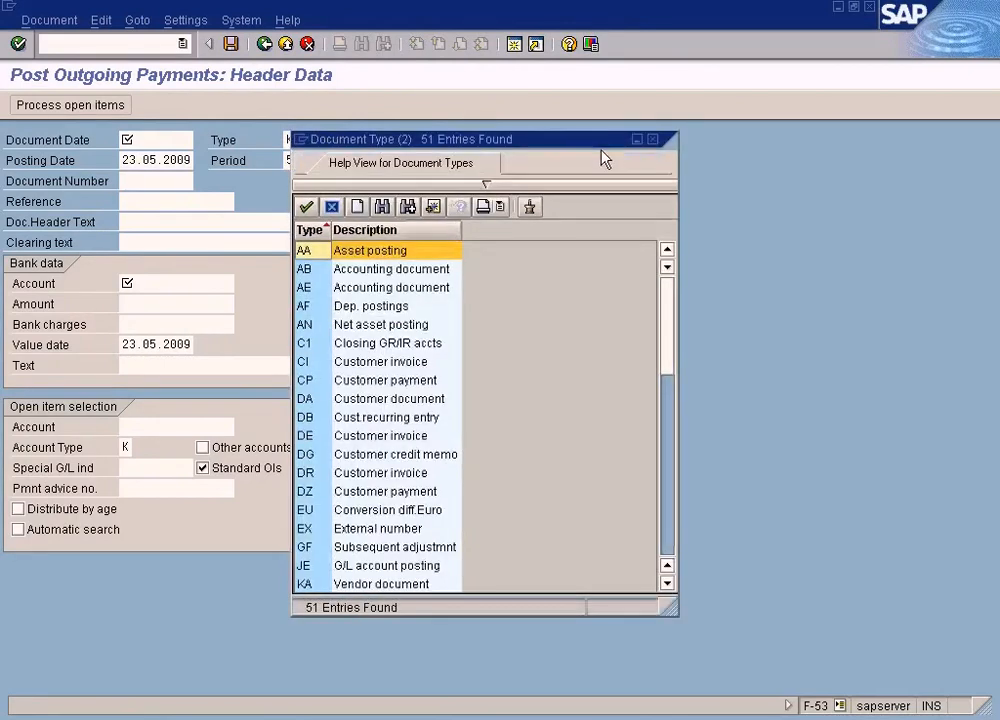
left_click(651, 140)
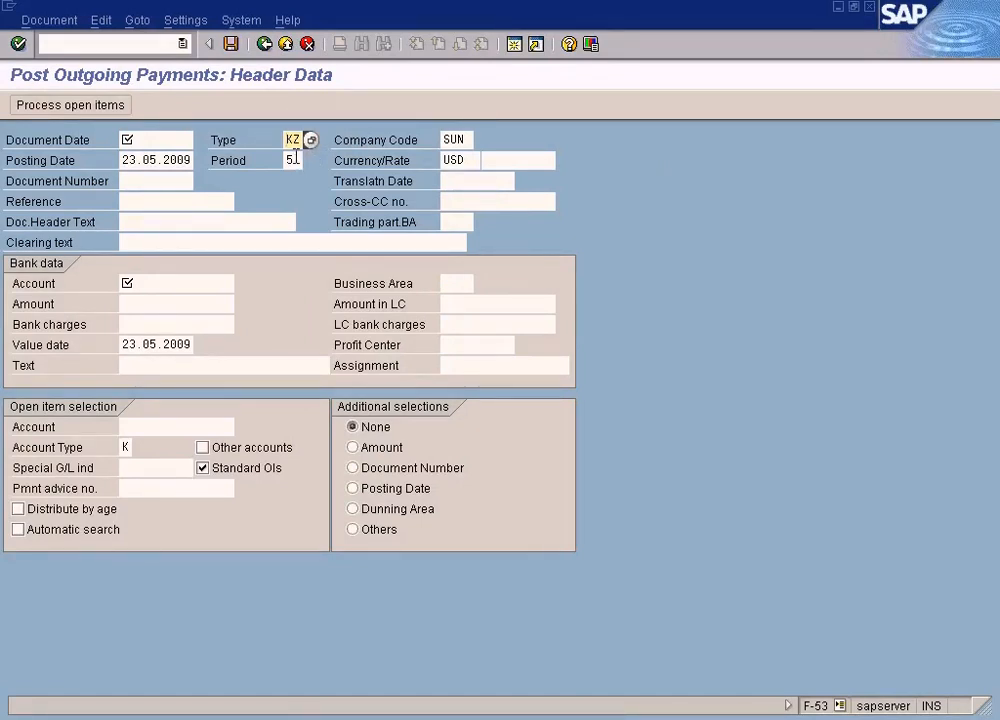
key("shift+Tab")
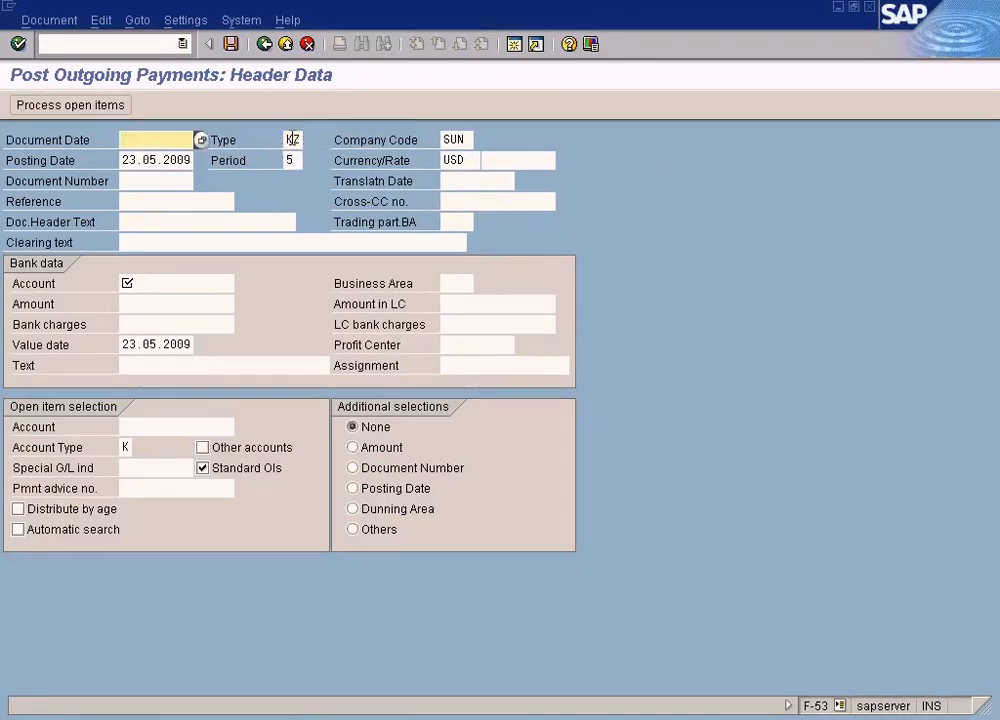
key("Tab")
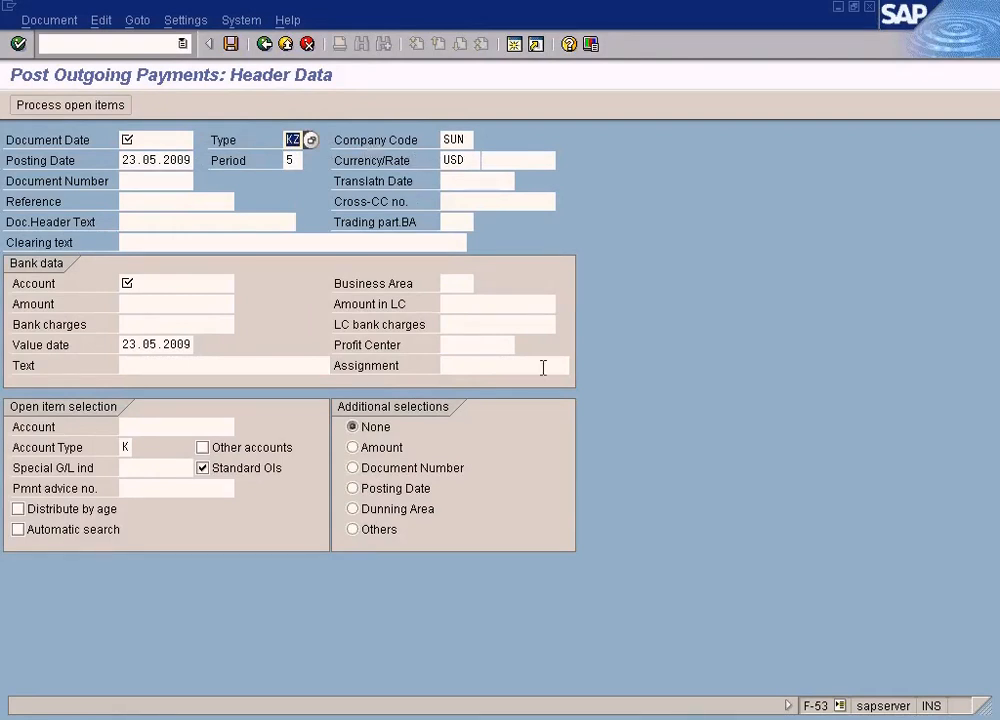
Compare the US bank transfer's document type for payment with the document type in the outgoing payment header
left_click(407, 718)
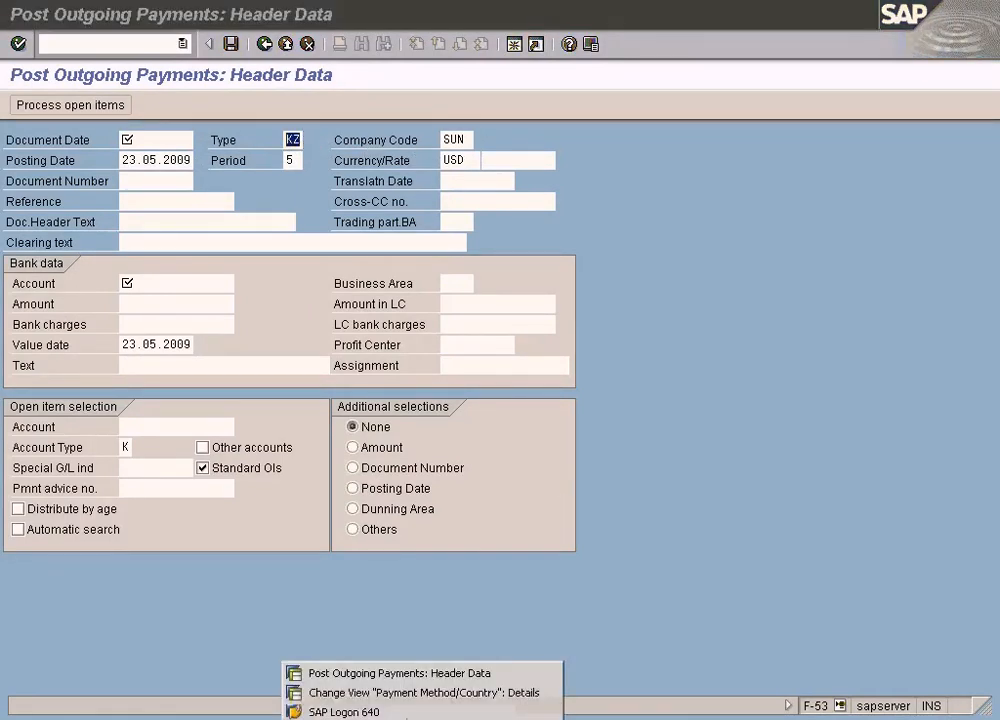
left_click(395, 692)
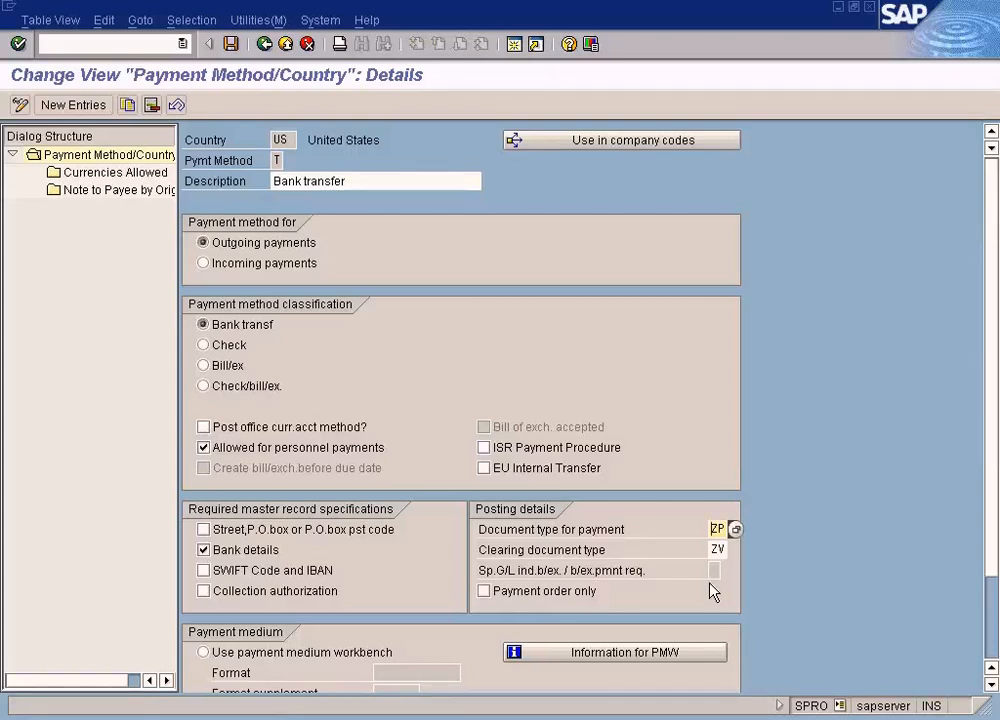
key("alt+Tab")
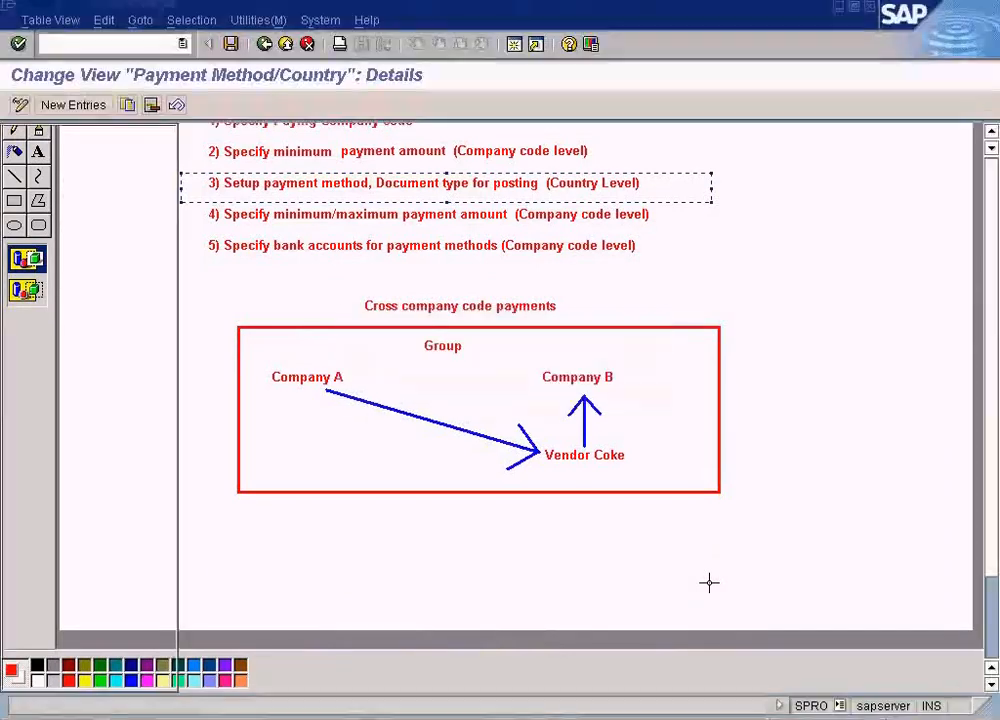
key("alt+Tab")
key("alt+Tab")
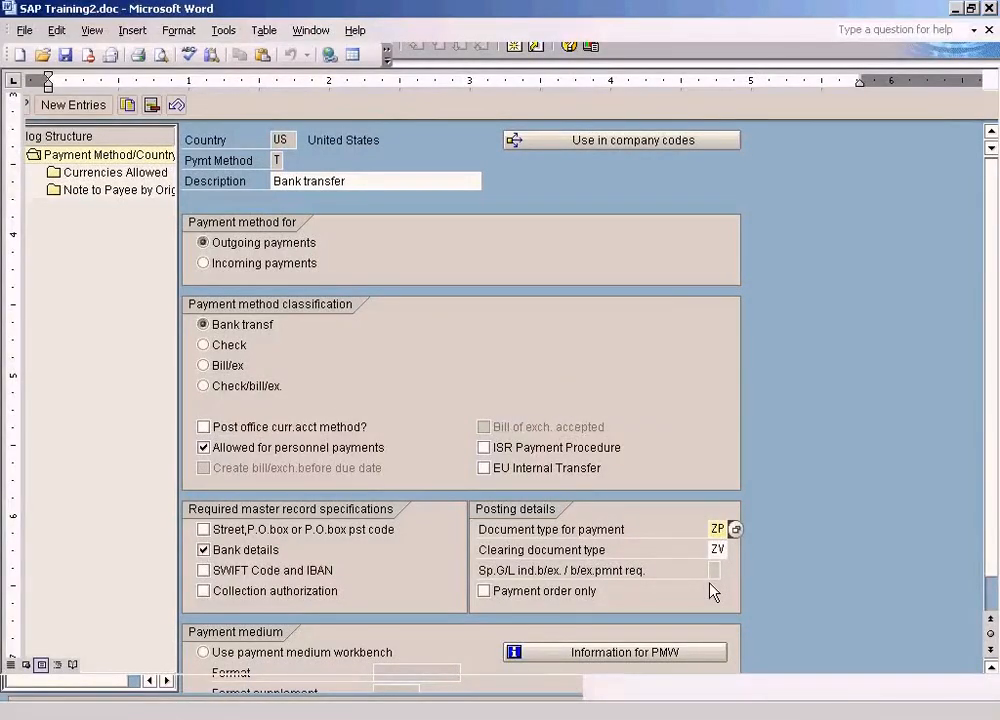
key("alt+Tab")
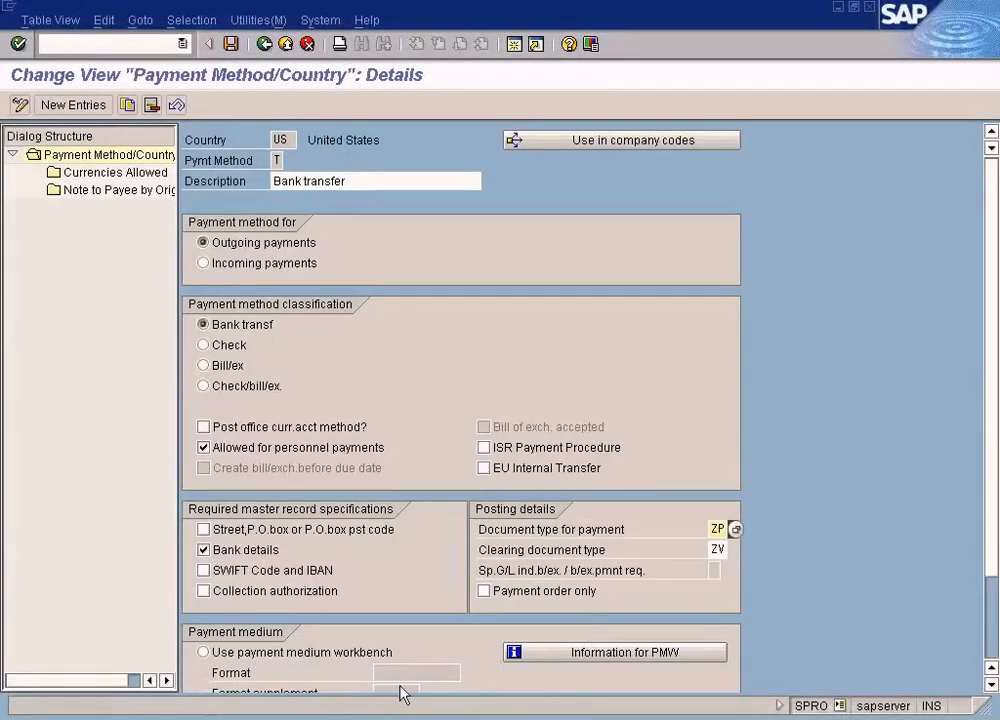
left_click(400, 718)
left_click(388, 678)
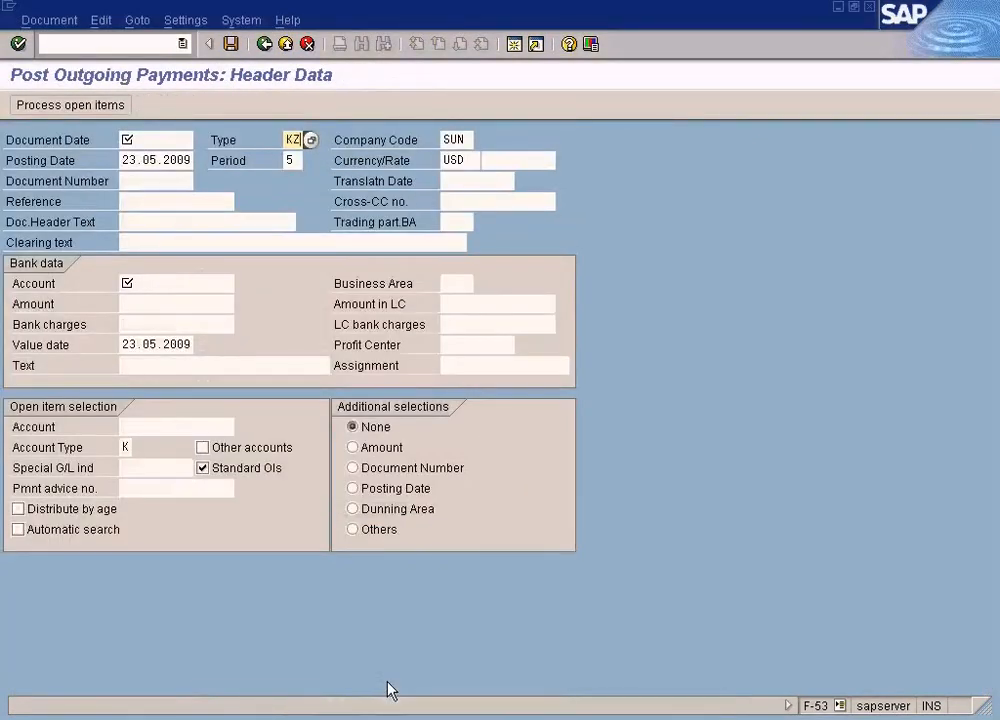
double_click(291, 140)
left_click(365, 718)
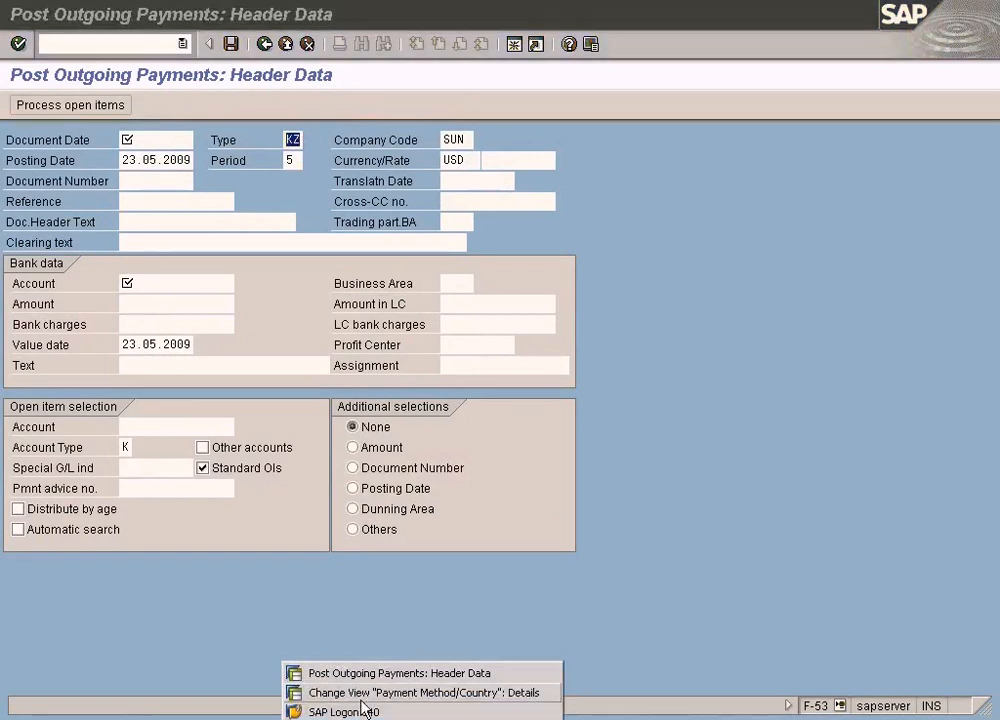
left_click(366, 692)
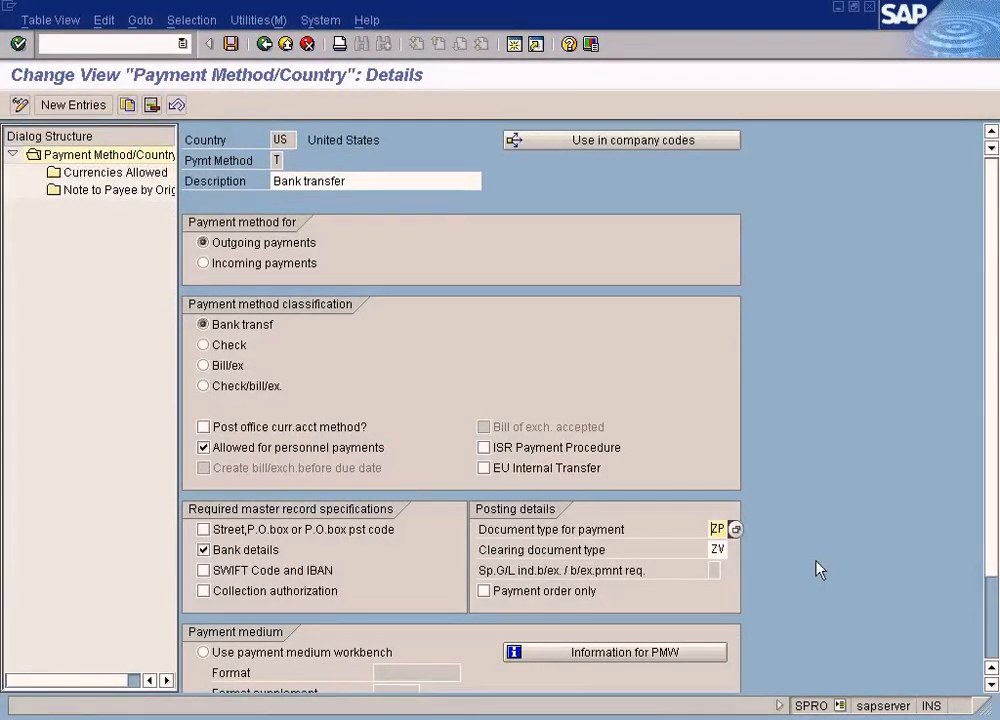
Try KZ as the US bank transfer's document type for payment and restore the entry to ZP
key("Delete")
key("Delete")
type("k")
type("z")
key("BackSpace")
type("zp")
key("BackSpace")
key("BackSpace")
type("zp")
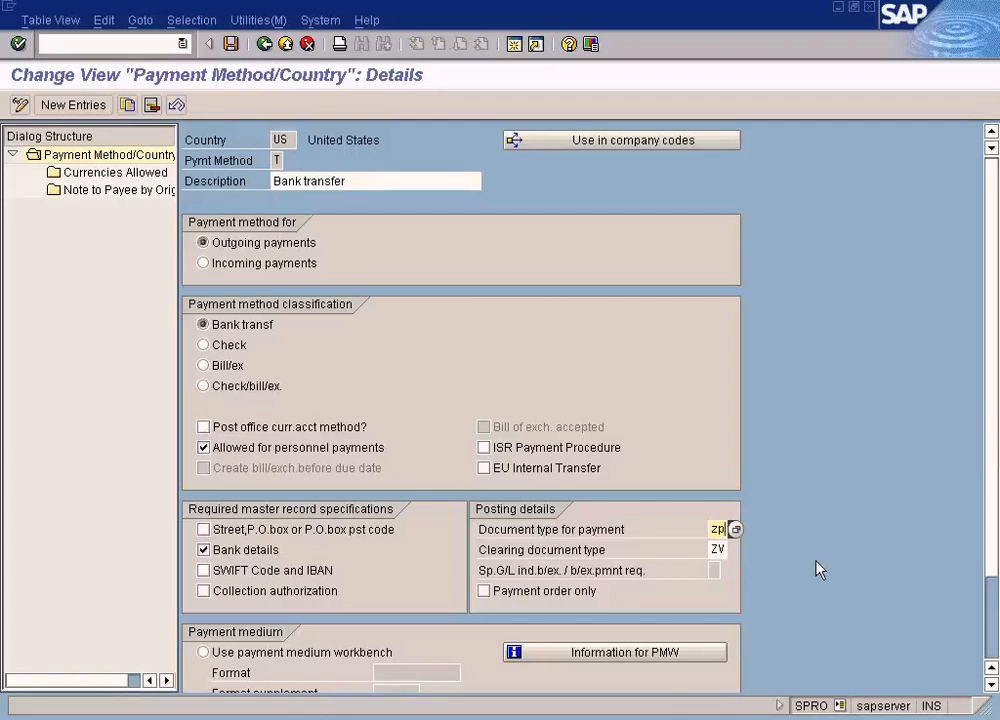
Check the bank transfer's clearing document type against the outgoing payment header's document type, returning to the payment method details
left_click(721, 549)
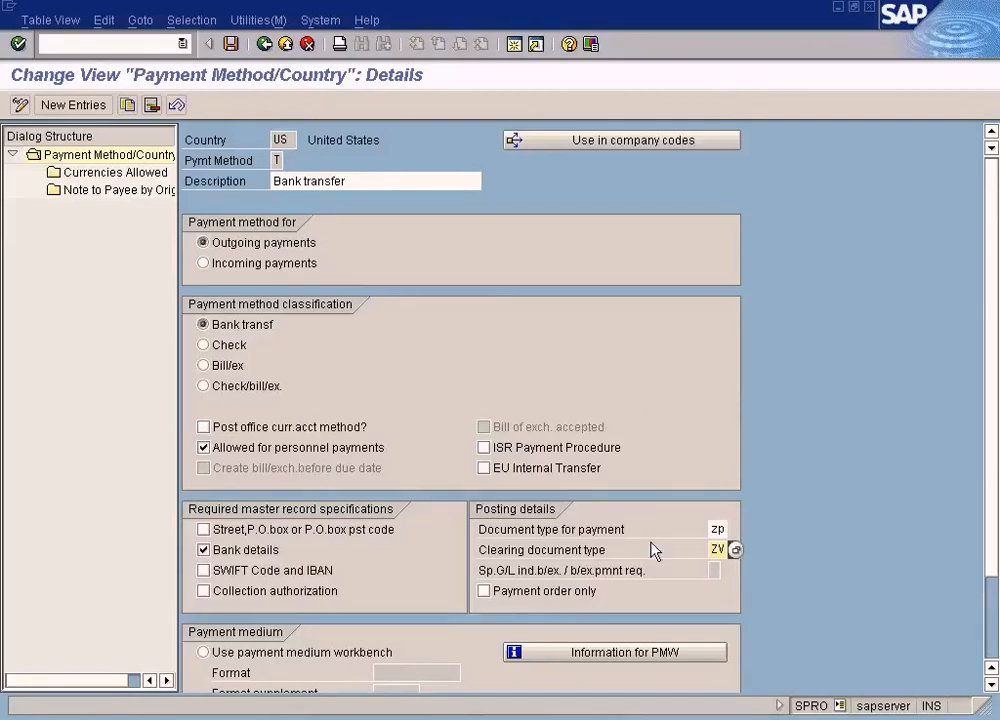
key("alt+Tab")
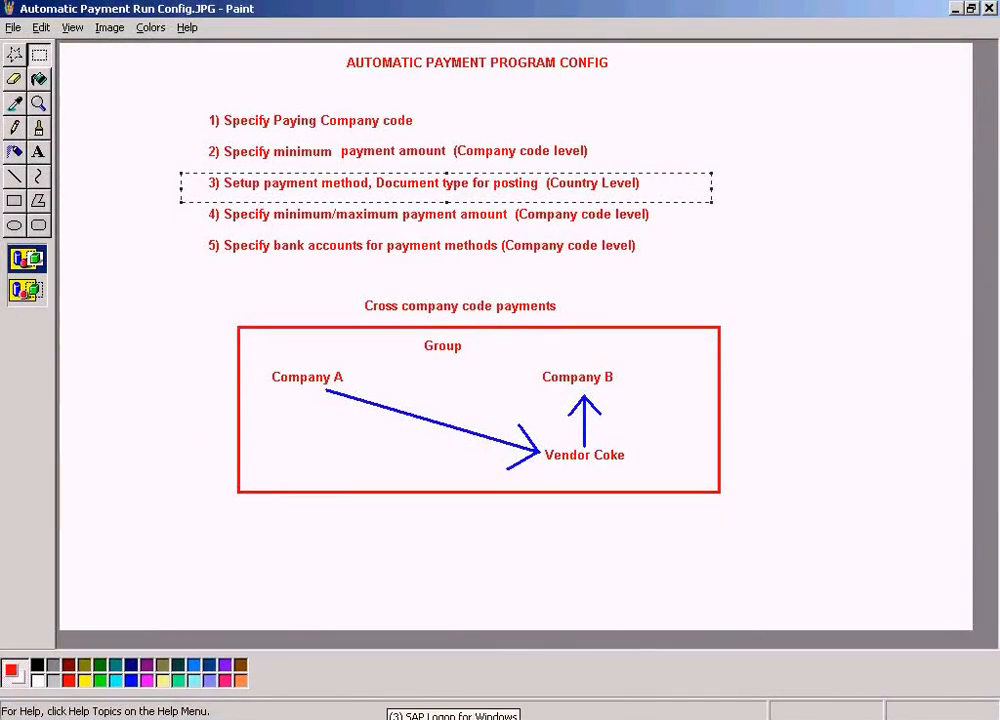
left_click(381, 710)
left_click(390, 674)
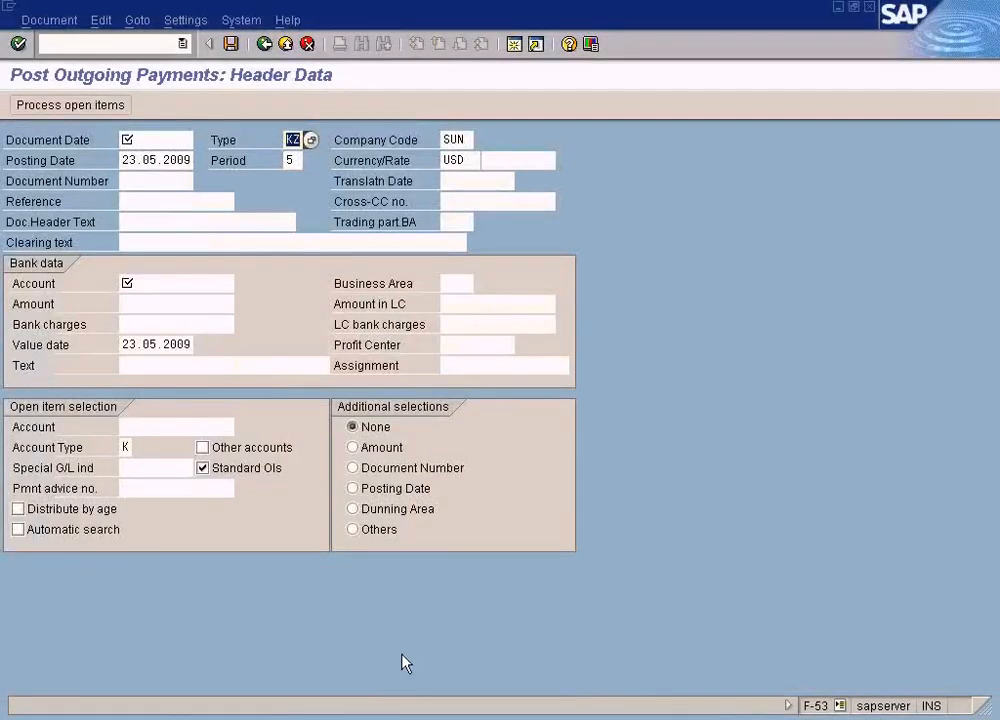
left_click(381, 710)
left_click(310, 689)
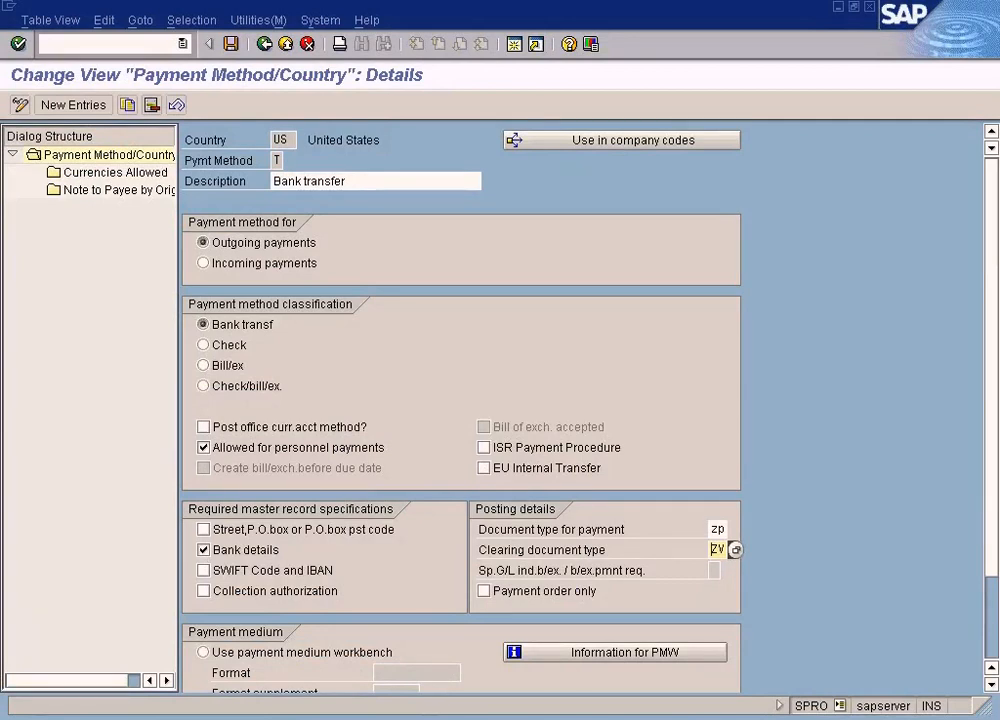
Compare the "Country Level" note of line 3 in Paint with the country of the payment method in SAP
left_click(570, 713)
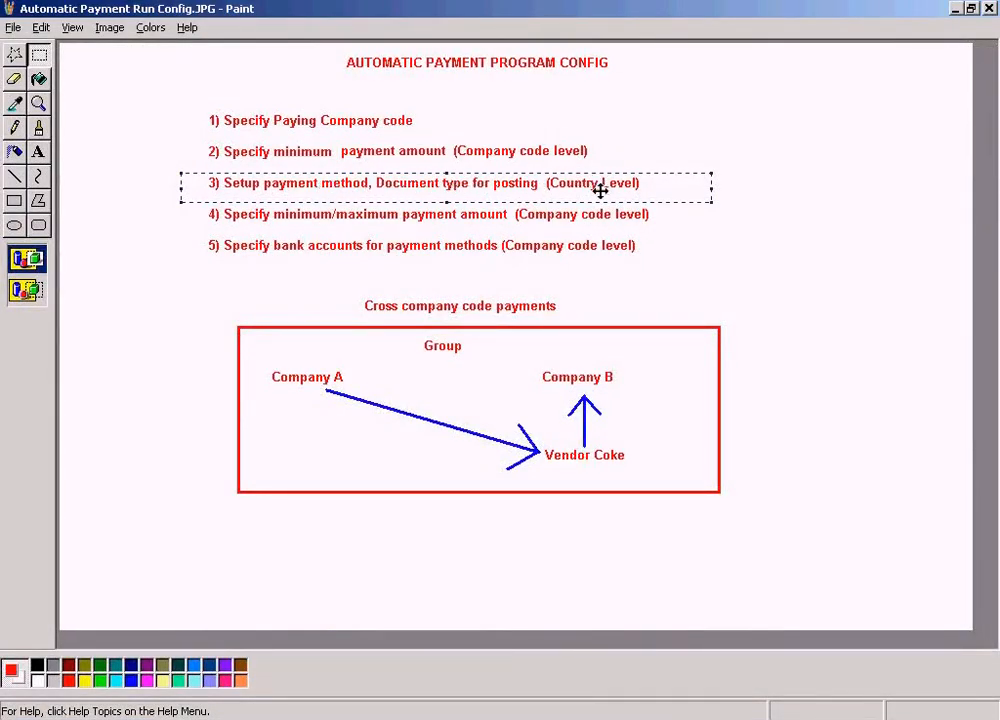
left_click(392, 712)
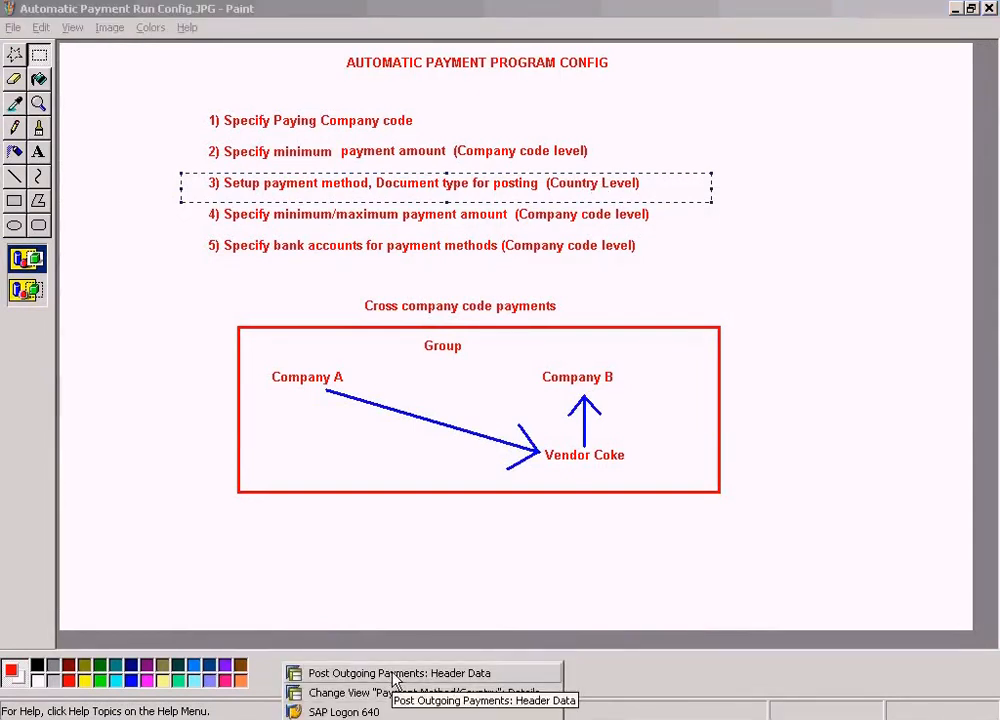
left_click(397, 694)
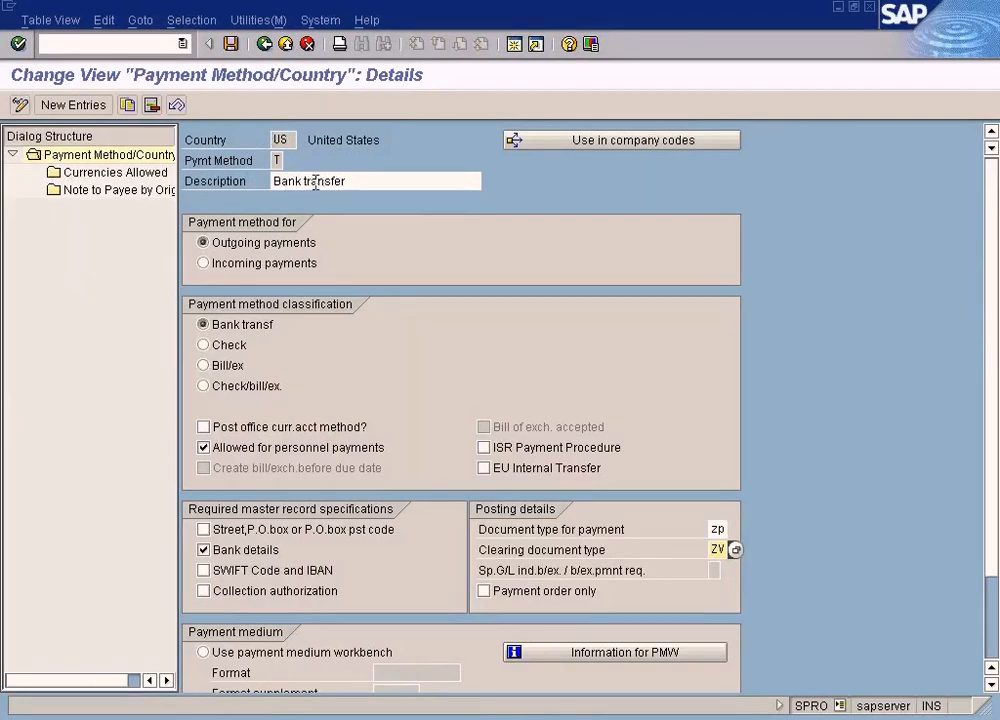
left_click_drag(289, 140, 265, 134)
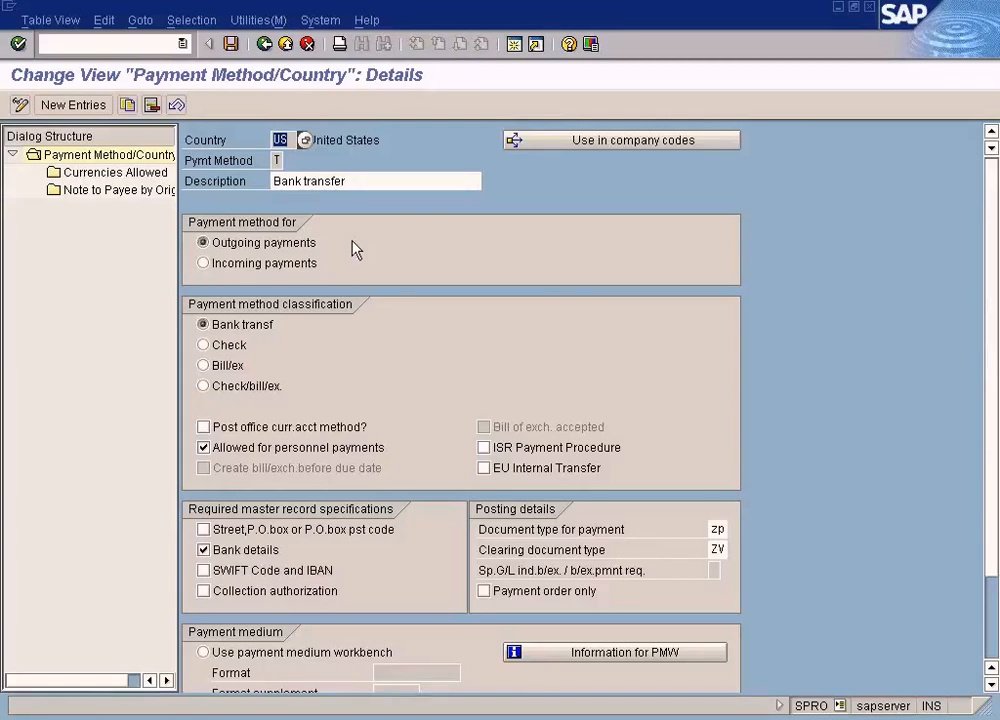
In the Post Outgoing Payments session, go to transaction SPRO and display the SAP Reference IMG
left_click(420, 719)
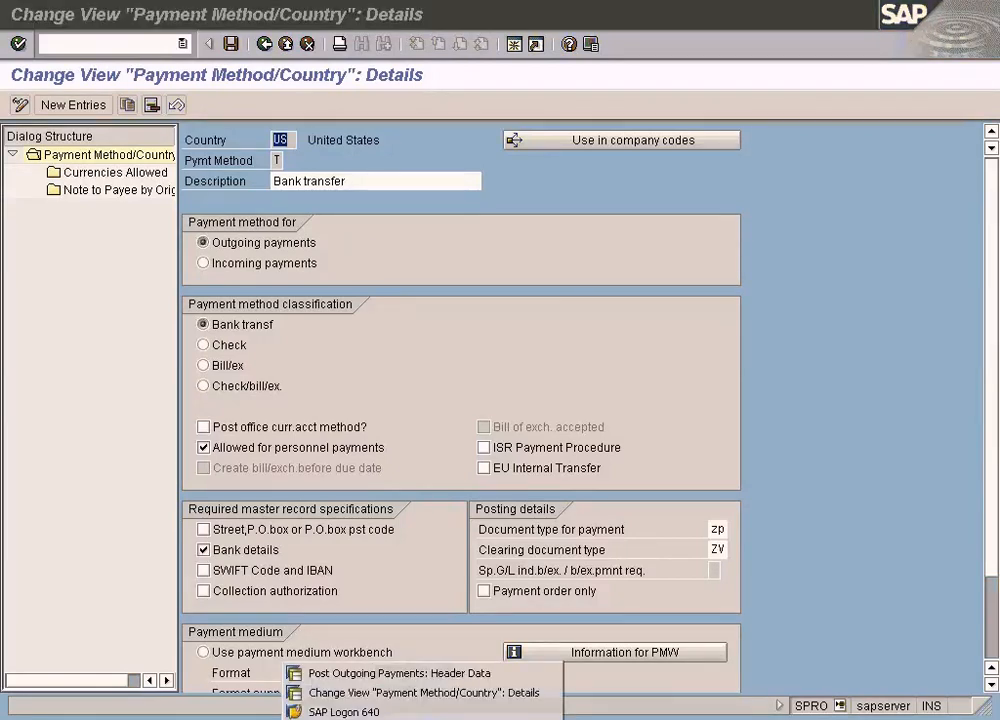
left_click(398, 673)
left_click(154, 46)
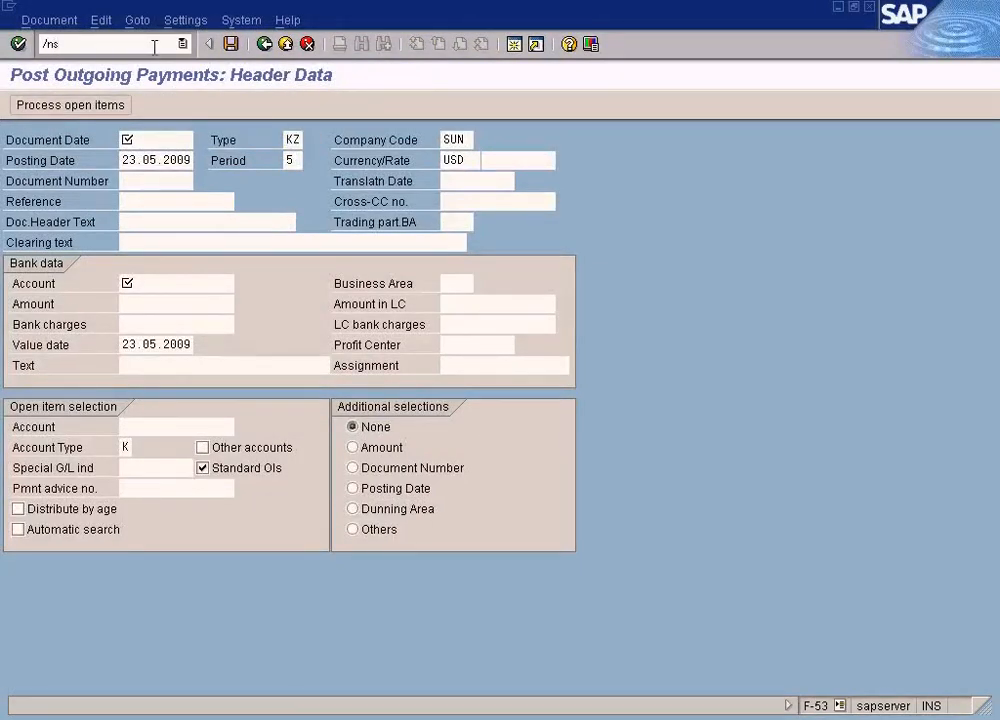
key("Return")
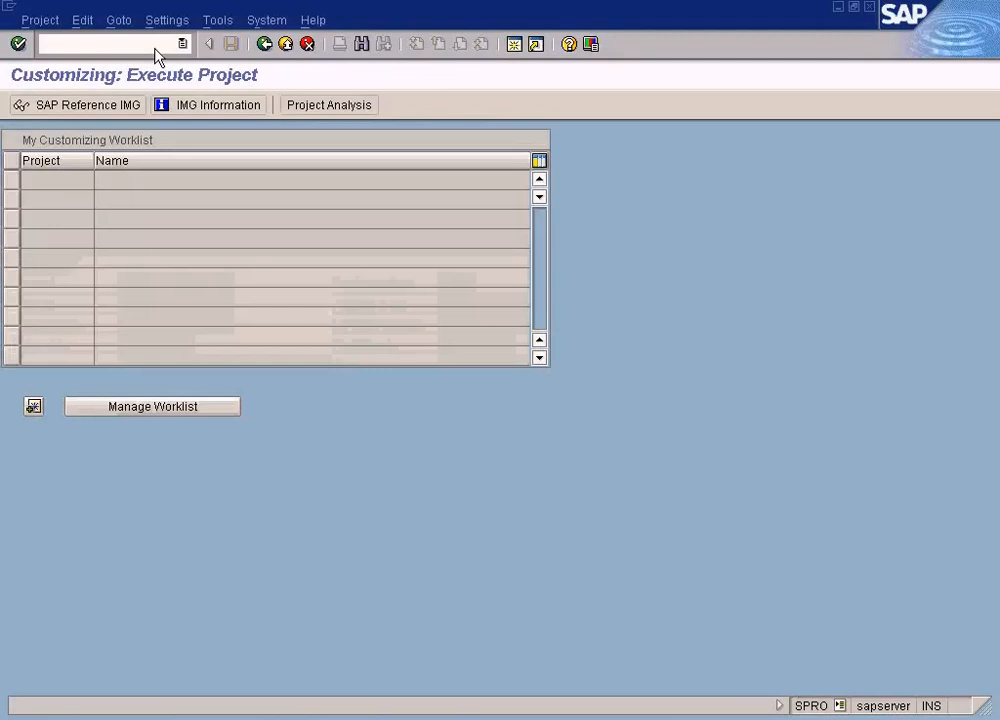
left_click(99, 110)
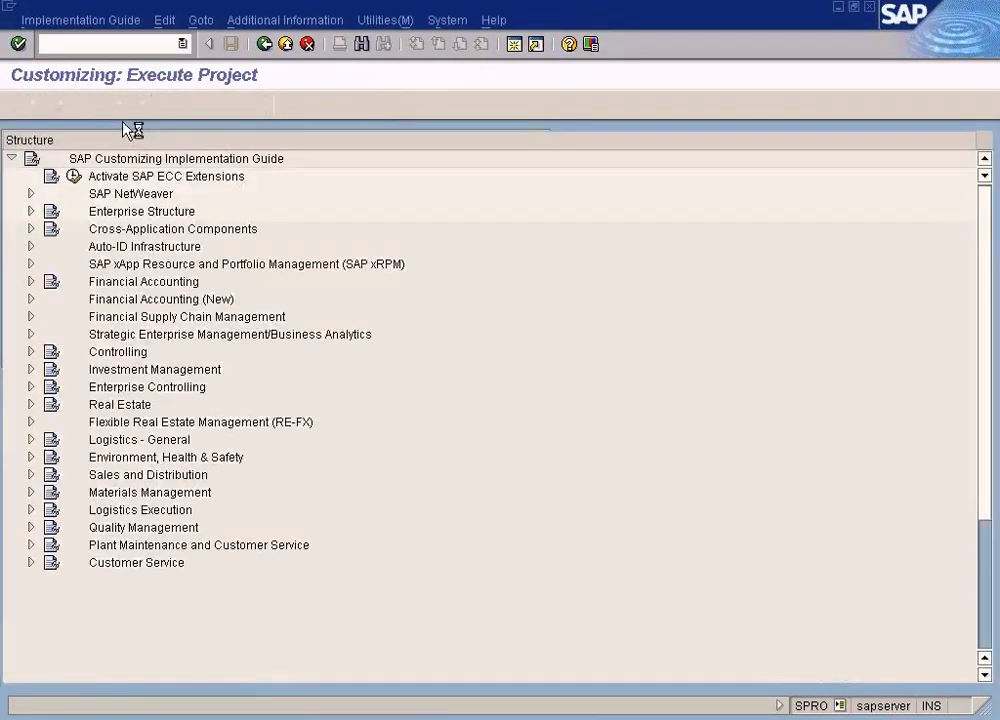
Open Edit Company Code Data from the Financial Accounting definitions of the Enterprise Structure
left_click(30, 211)
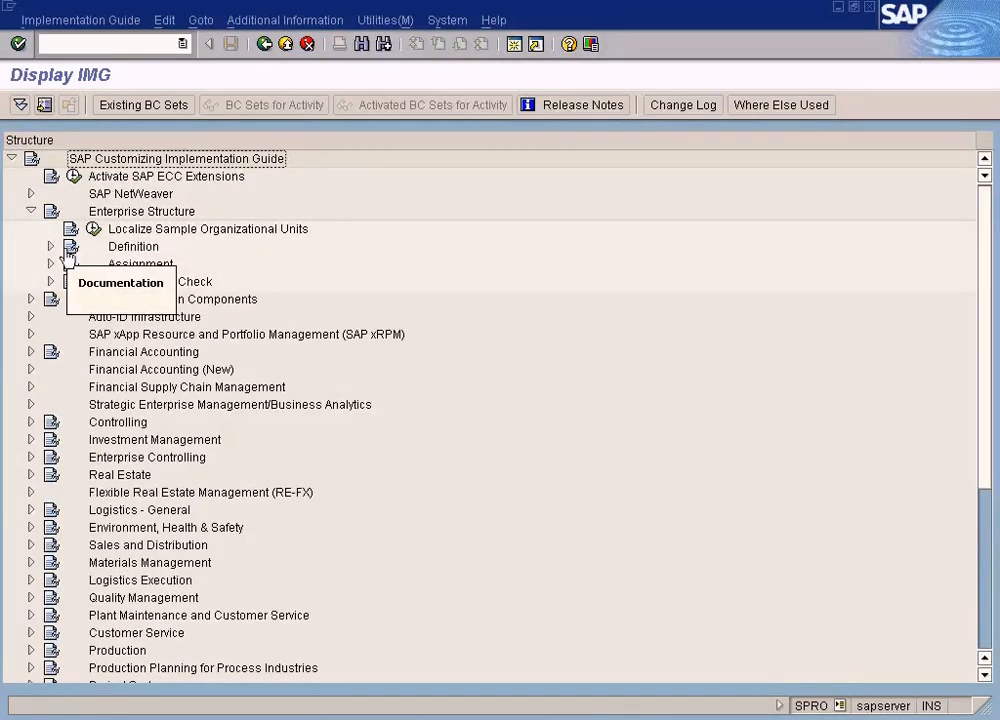
left_click(50, 248)
left_click(69, 264)
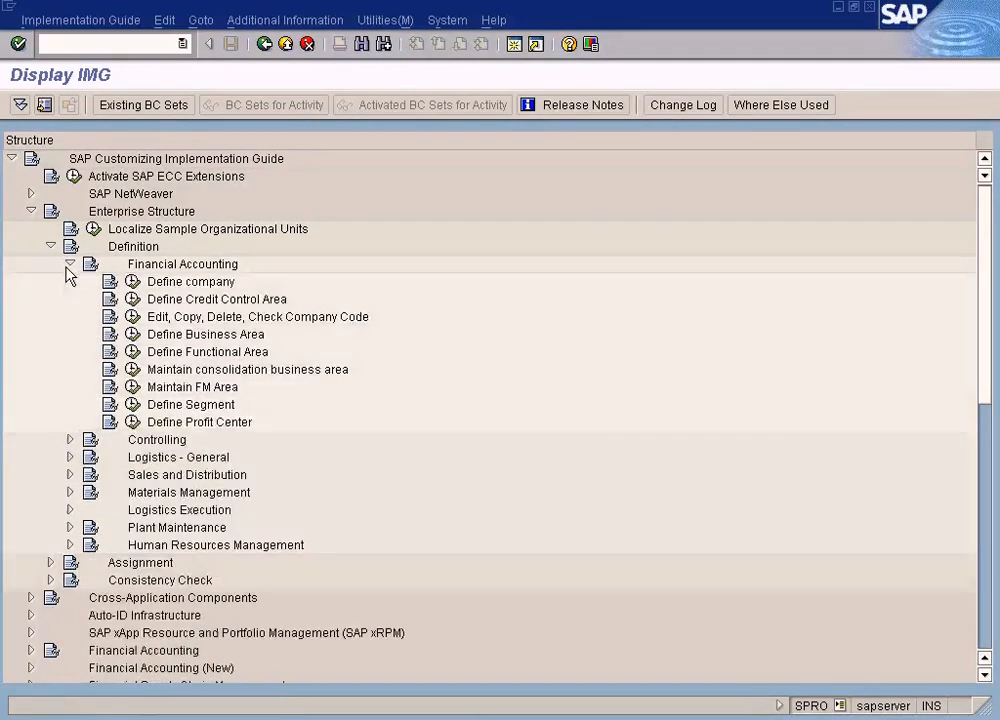
left_click(133, 317)
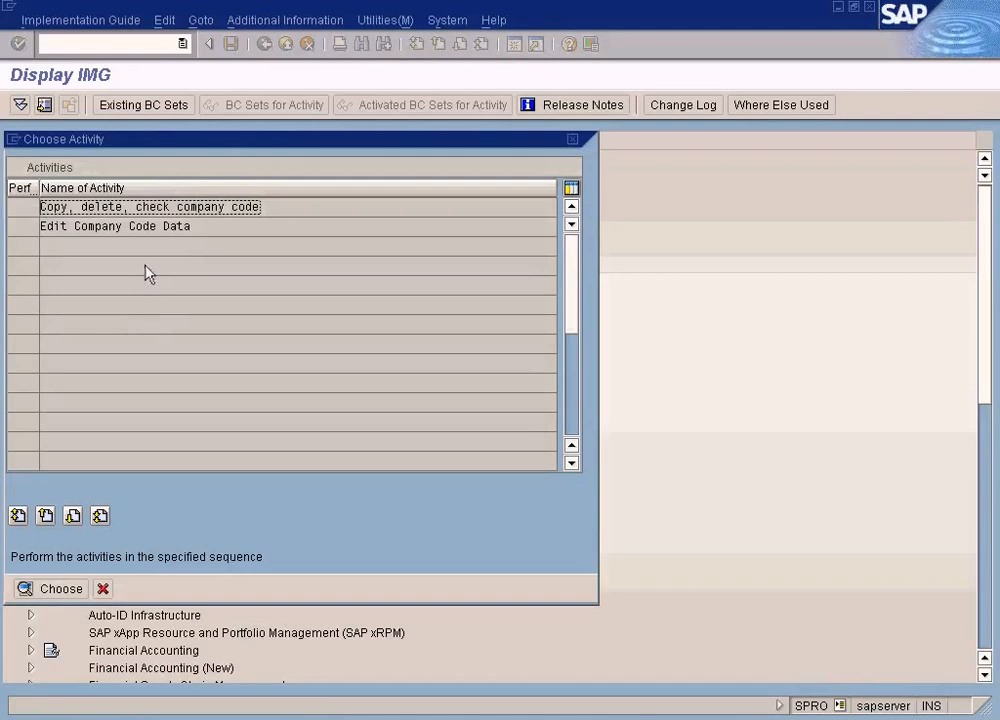
double_click(146, 227)
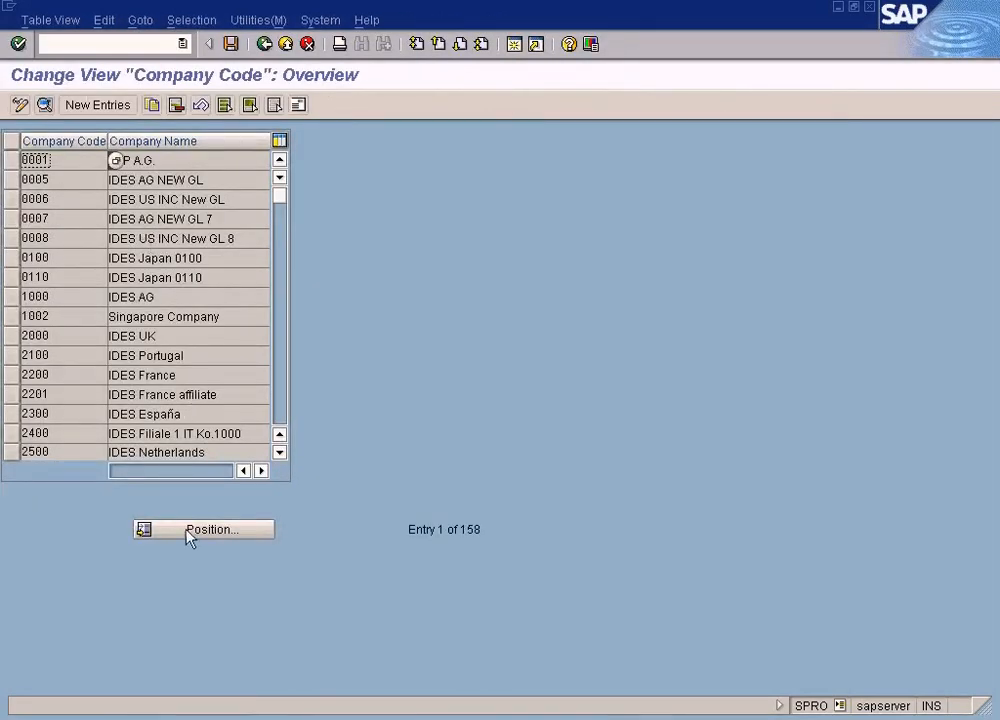
Find company code SUN in the company code overview and open its details
left_click(187, 531)
type("sun")
key("Return")
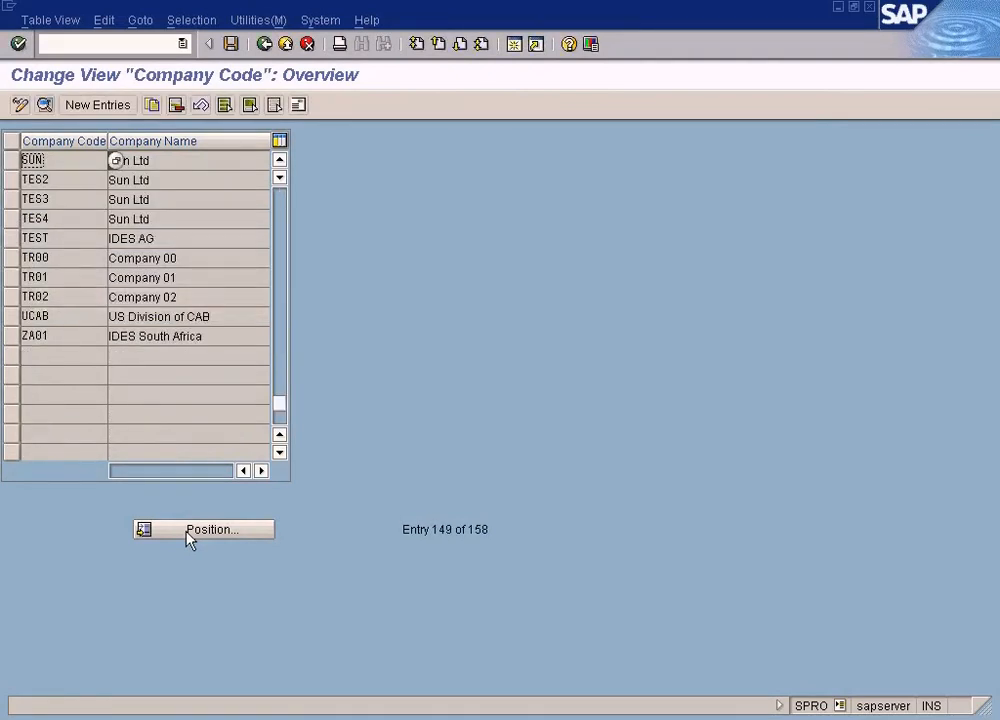
double_click(155, 162)
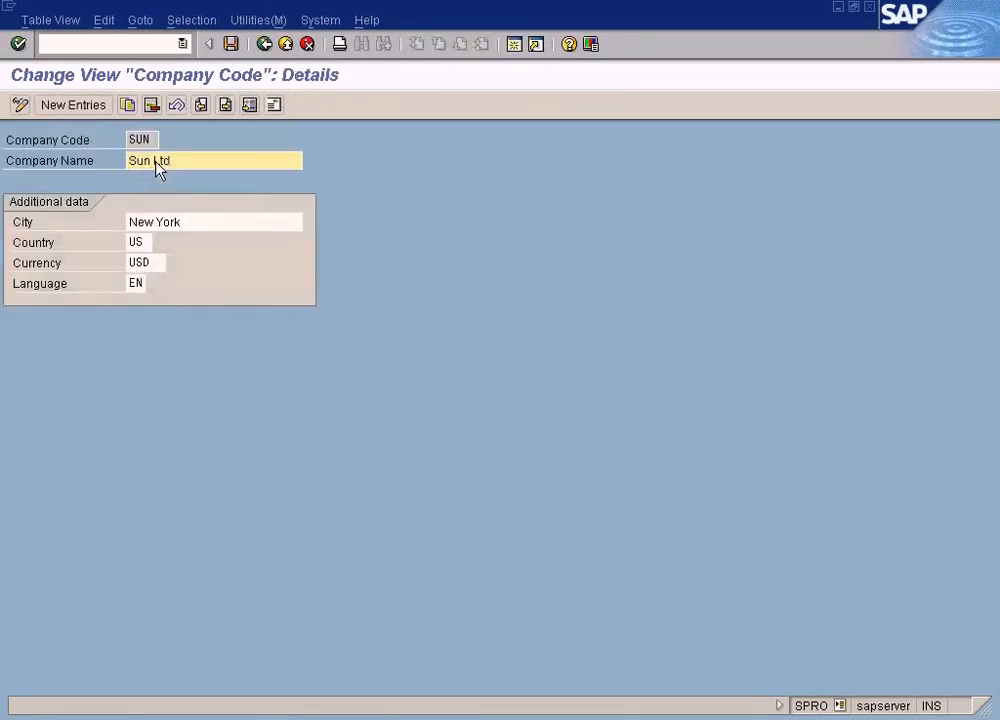
Review the country and currency assigned to company code SUN, and return to the implementation guide
left_click(145, 241)
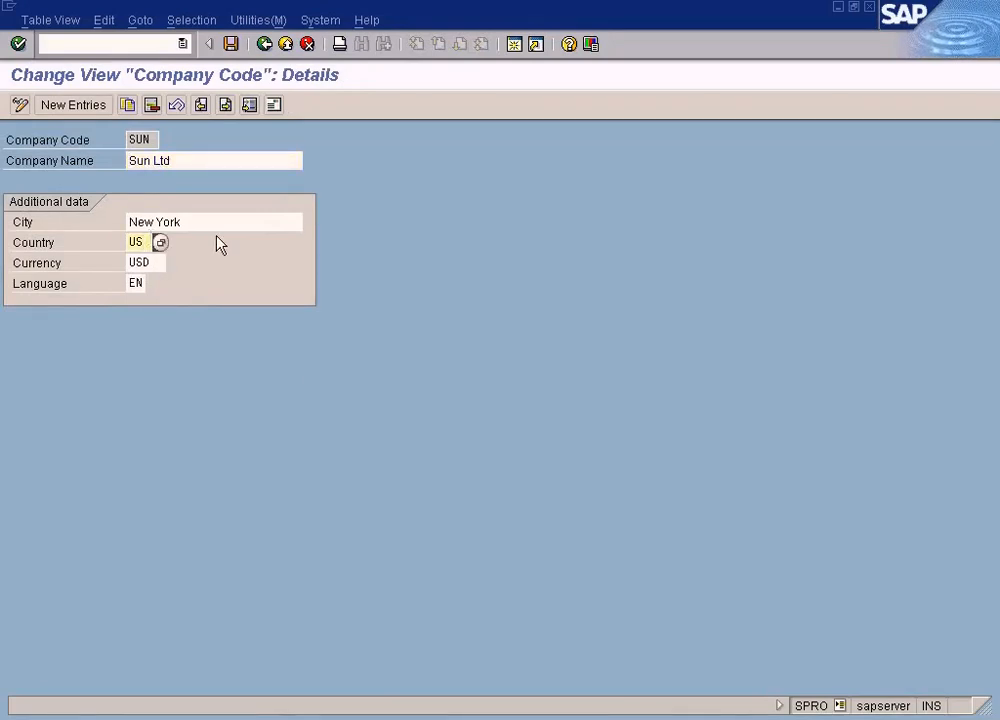
double_click(138, 140)
double_click(155, 244)
left_click(152, 262)
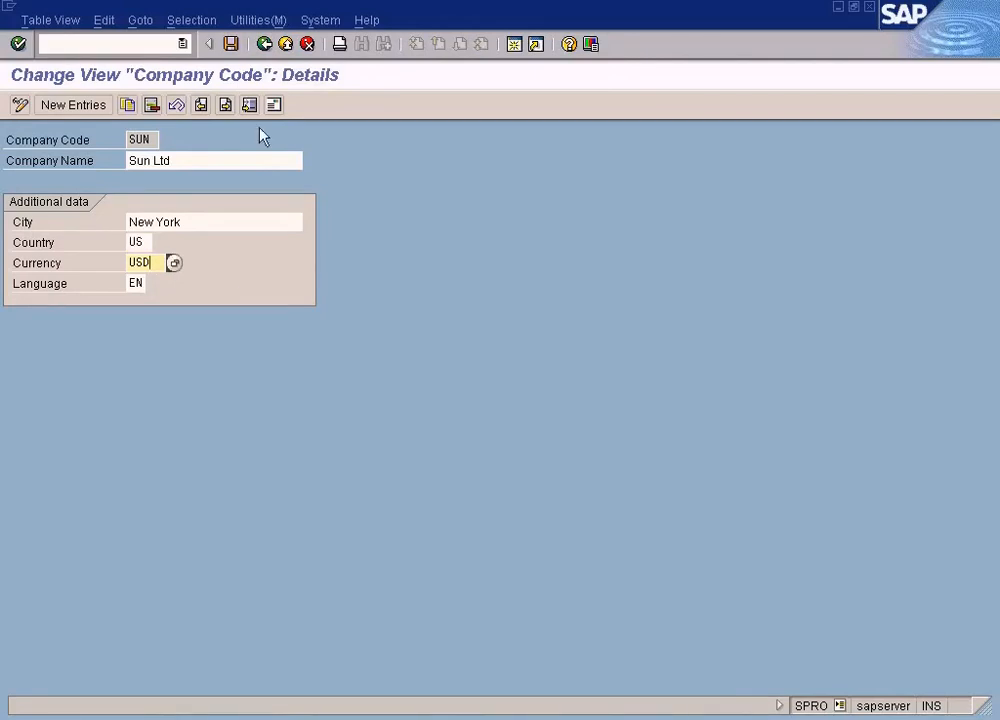
left_click(264, 44)
left_click(264, 44)
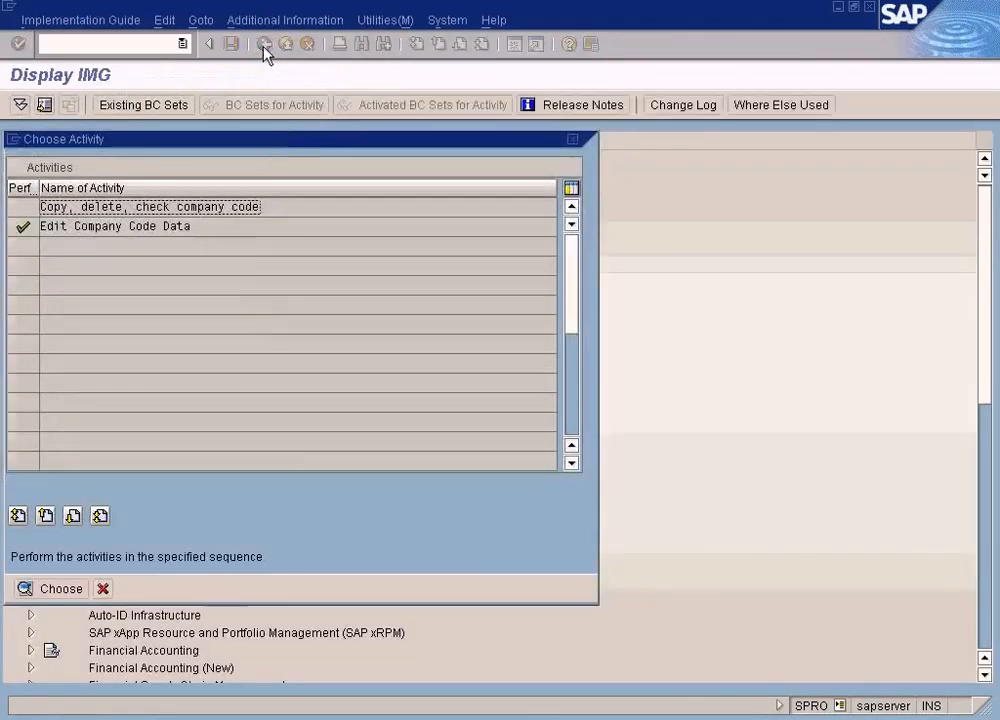
left_click(110, 589)
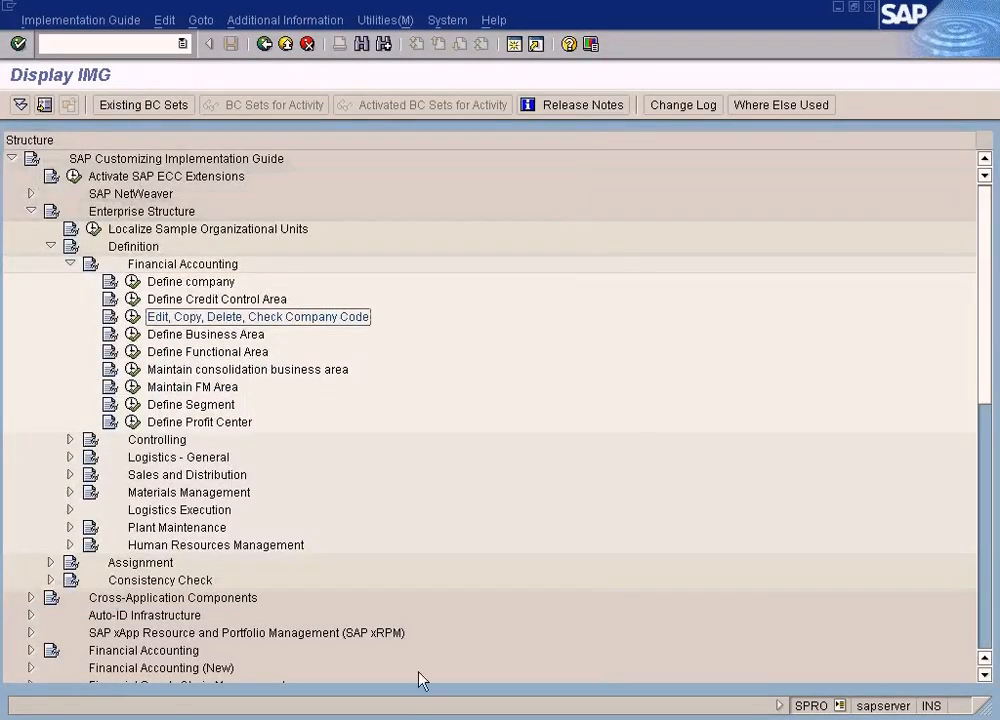
Switch to the Payment Method/Country session, review the US bank transfer method's payment document type and description, and return to the overview
left_click(410, 716)
left_click(382, 694)
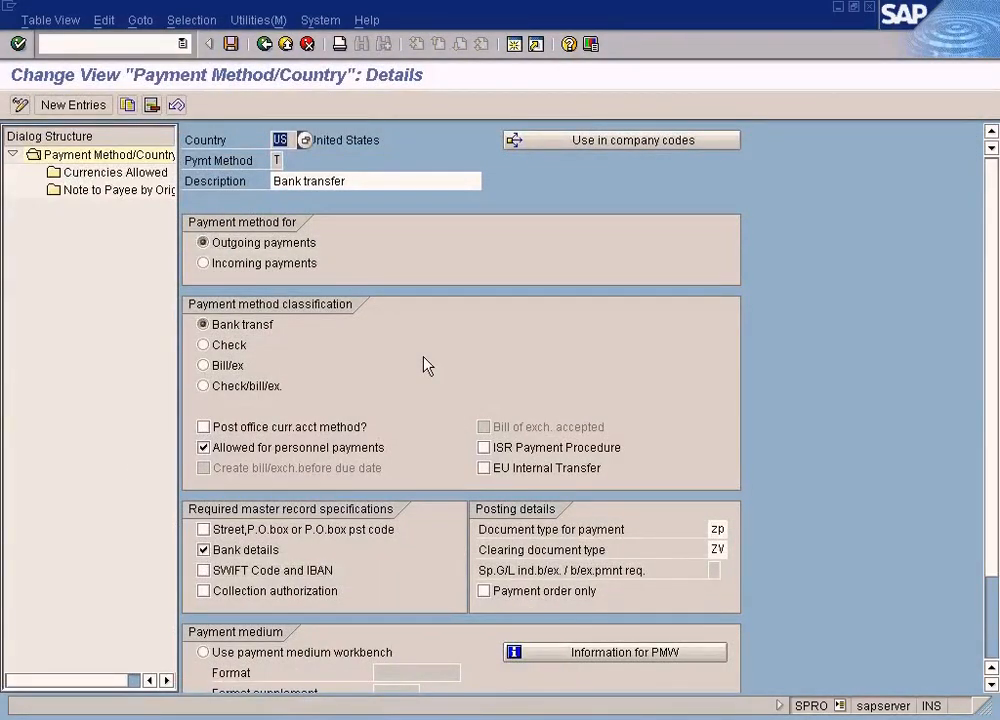
left_click(716, 529)
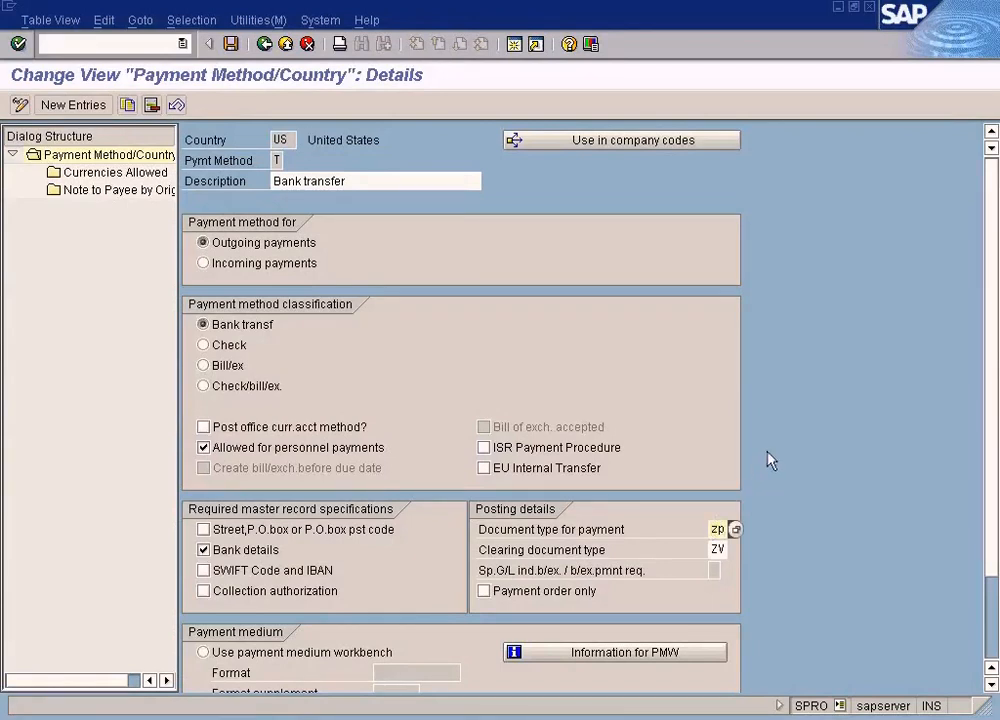
left_click(278, 161)
left_click(343, 180)
left_click(264, 44)
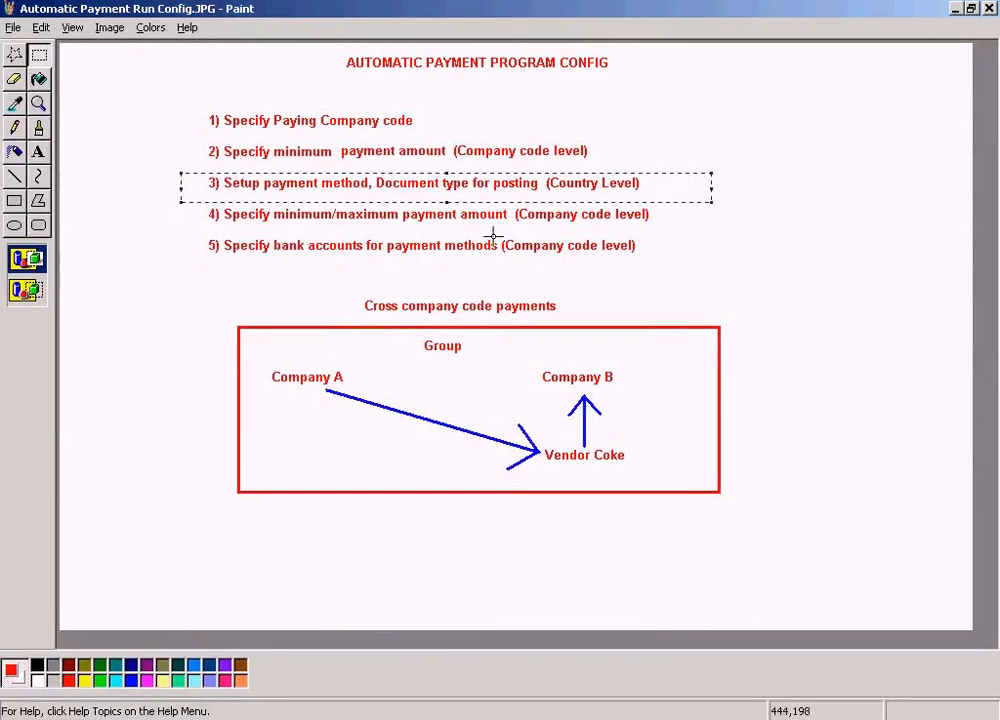
Mark line 4 of the Paint checklist with a selection and close the extra Display IMG session in SAP
left_click_drag(194, 201, 667, 232)
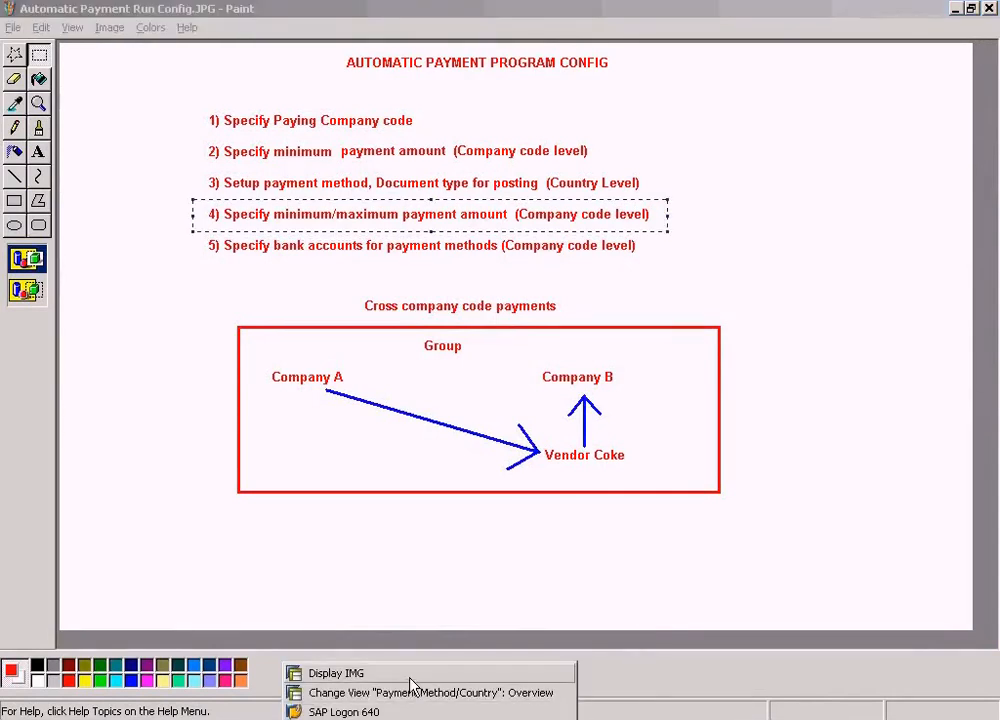
left_click(410, 670)
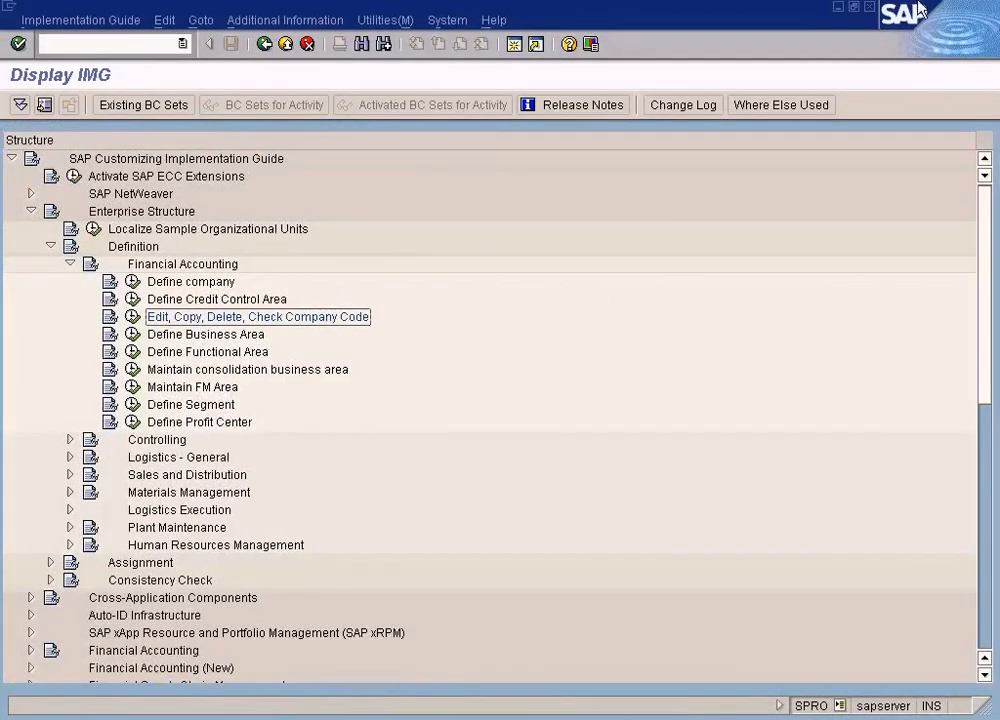
left_click(869, 7)
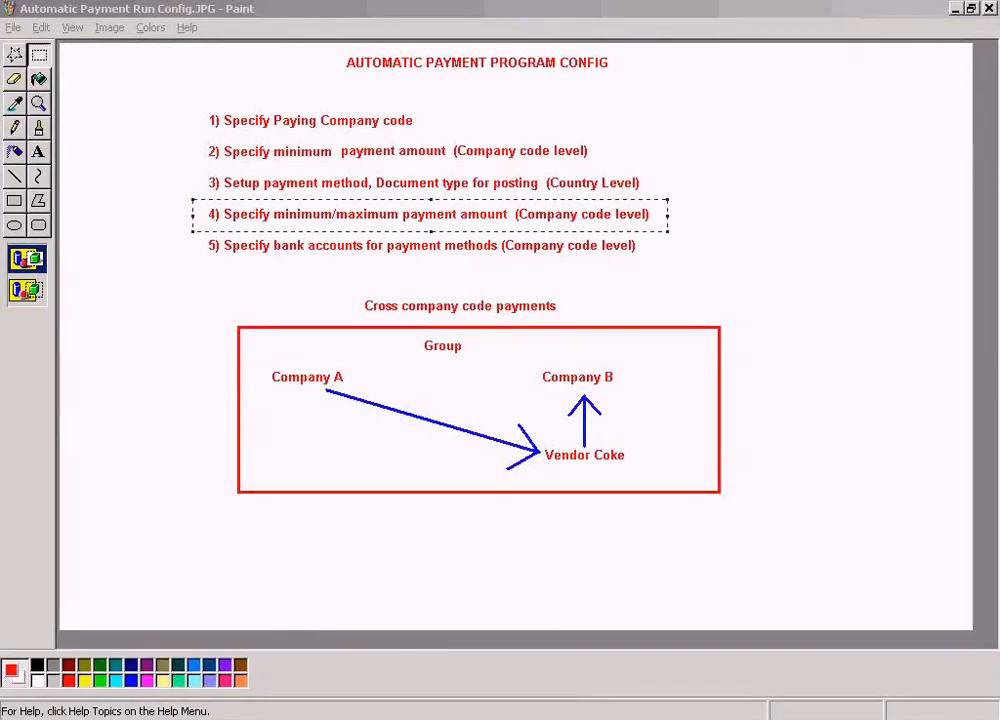
Leave the Payment Method/Country overview in the remaining SAP session without saving the changes
left_click(300, 693)
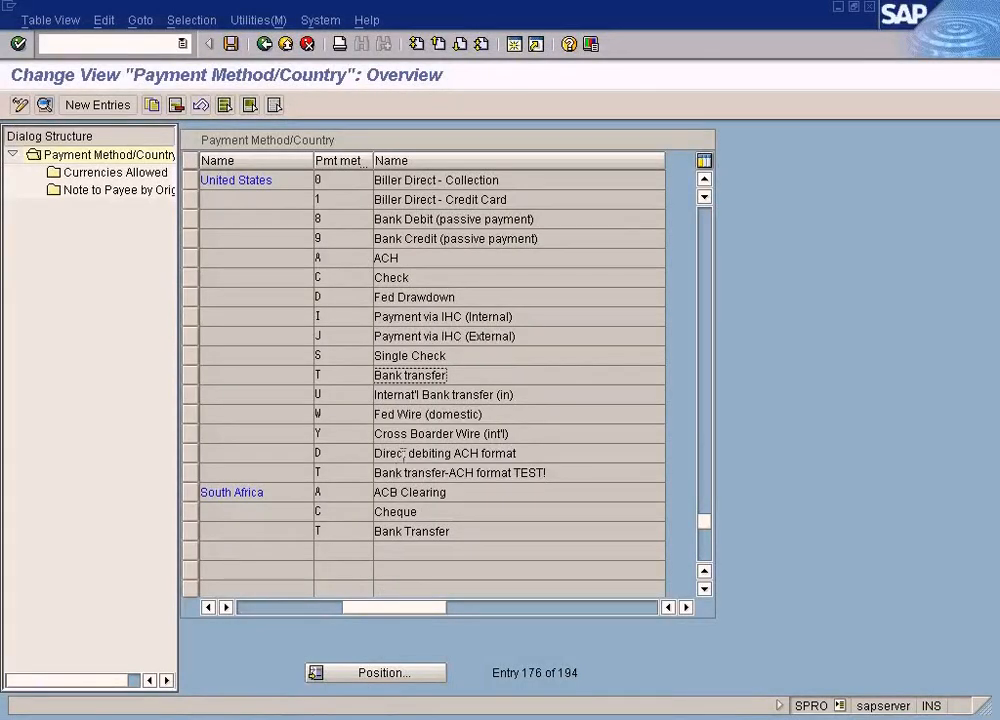
left_click(264, 44)
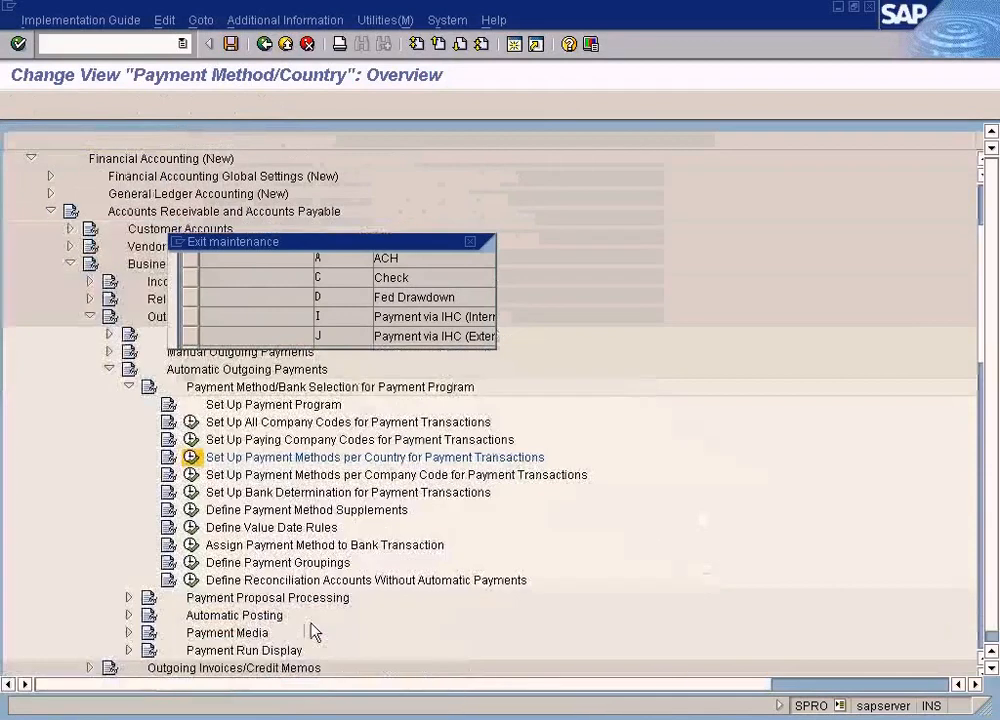
left_click(350, 712)
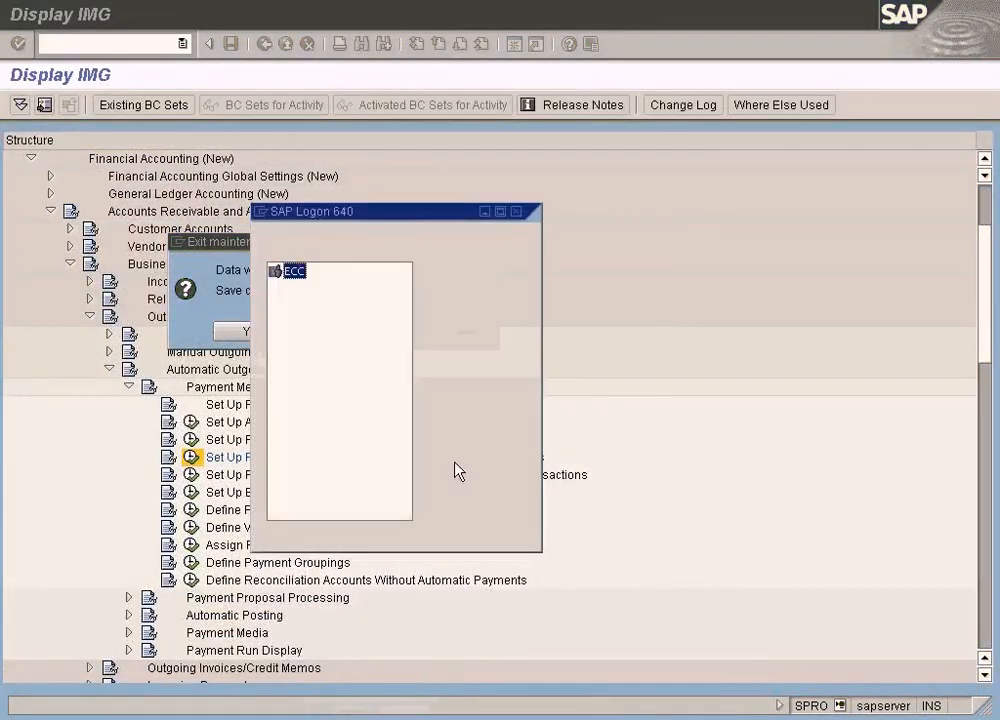
left_click(516, 213)
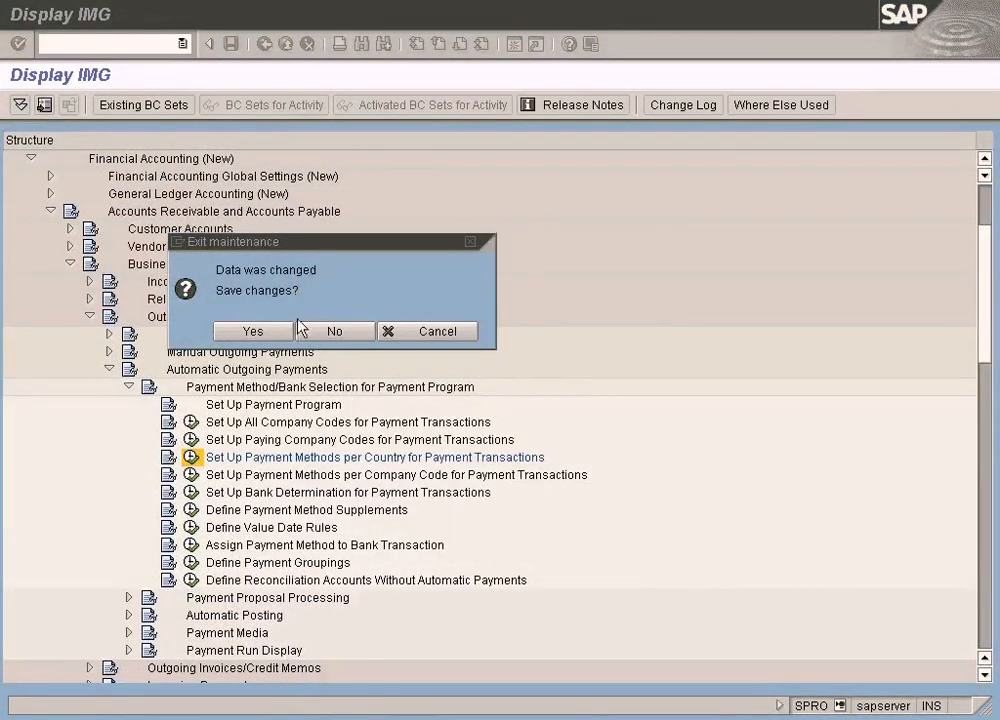
left_click(417, 334)
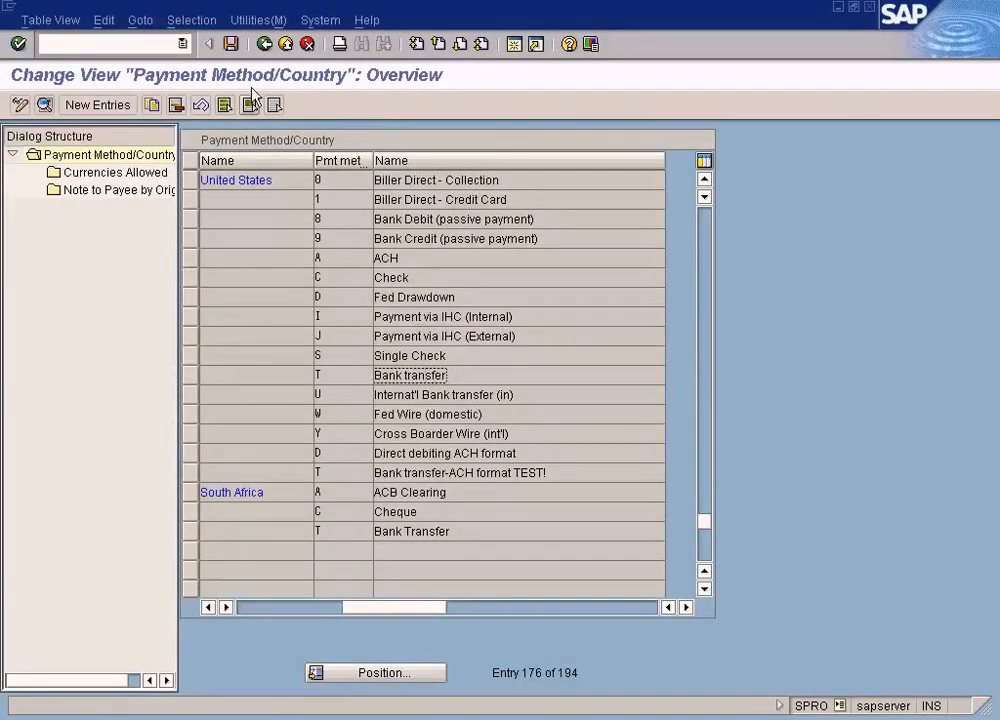
left_click(264, 44)
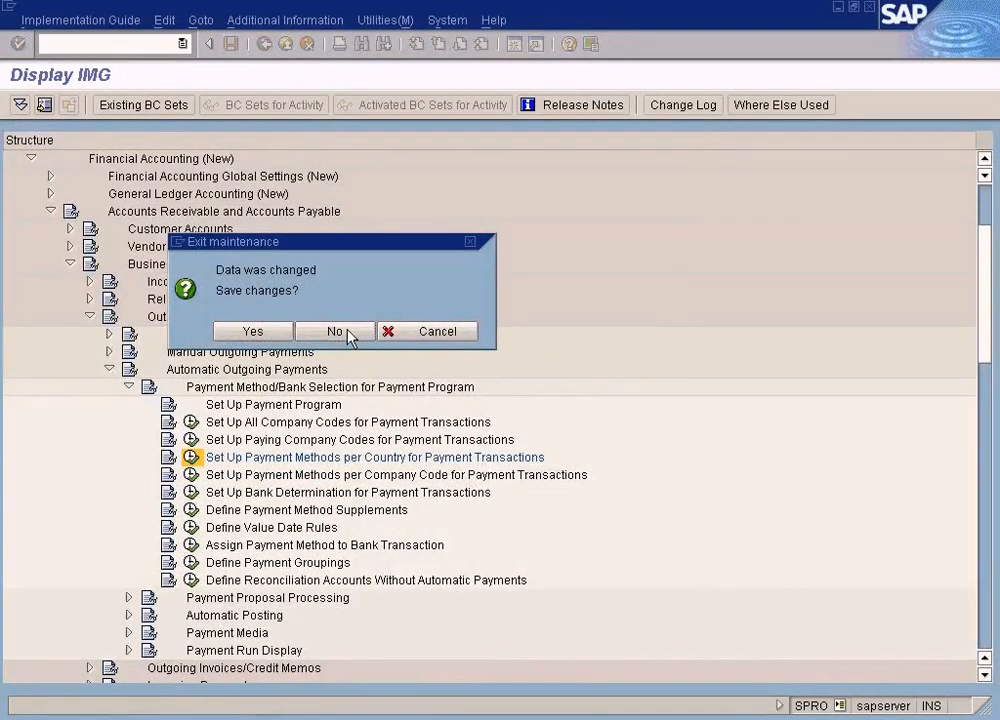
left_click(352, 325)
Start a new entry in Set Up Payment Methods per Company Code for Payment Transactions and list the selectable payment methods
left_click(251, 476)
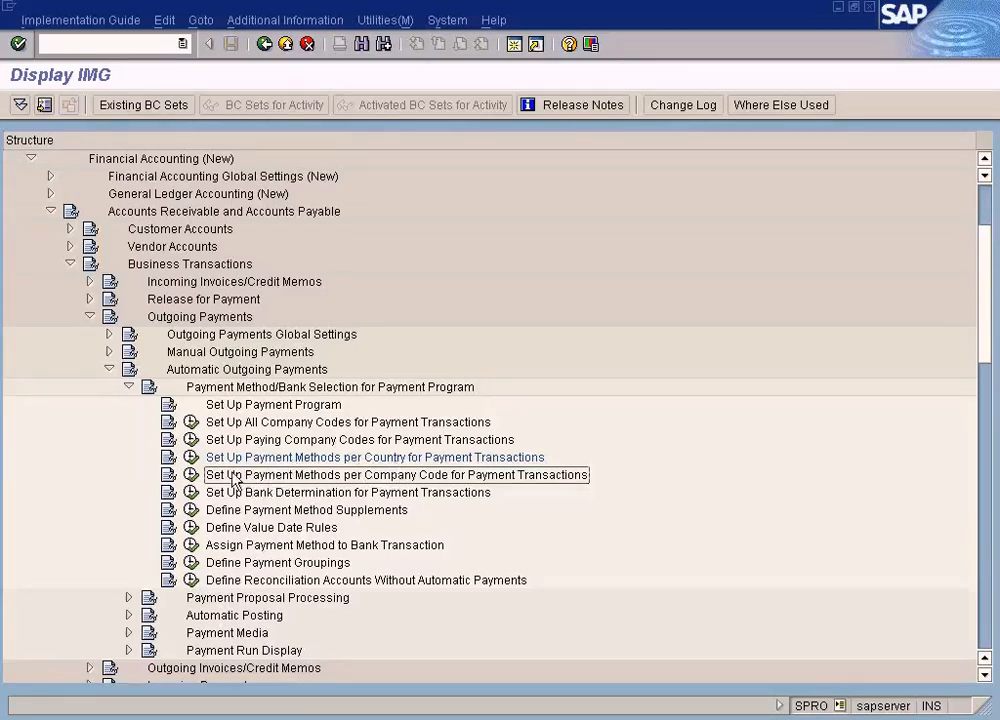
left_click(191, 479)
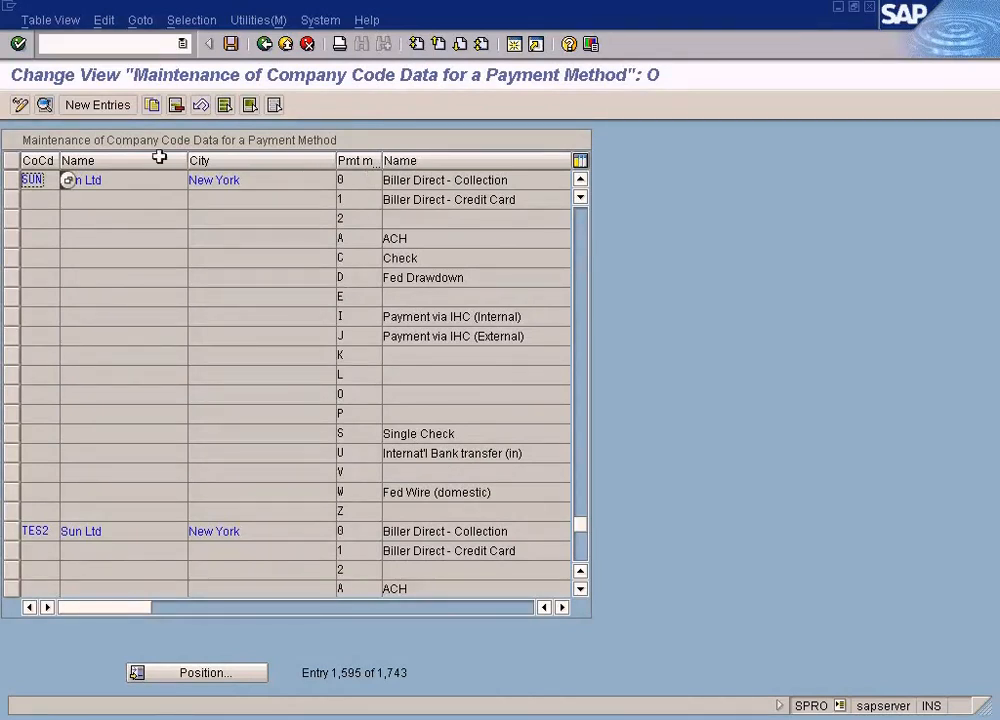
left_click(123, 106)
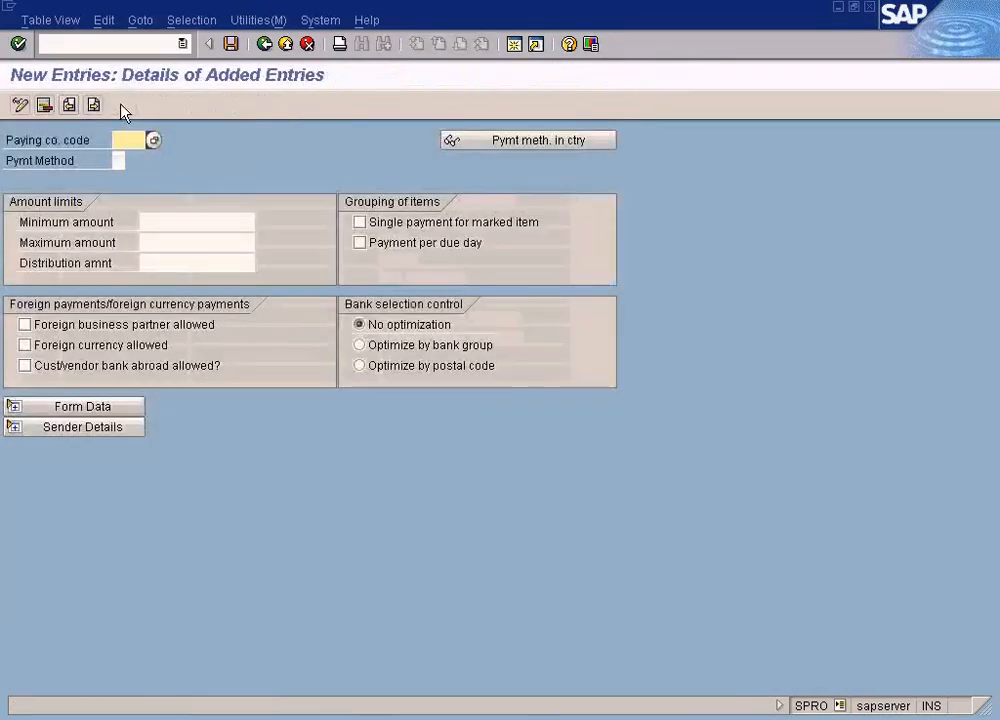
left_click(119, 160)
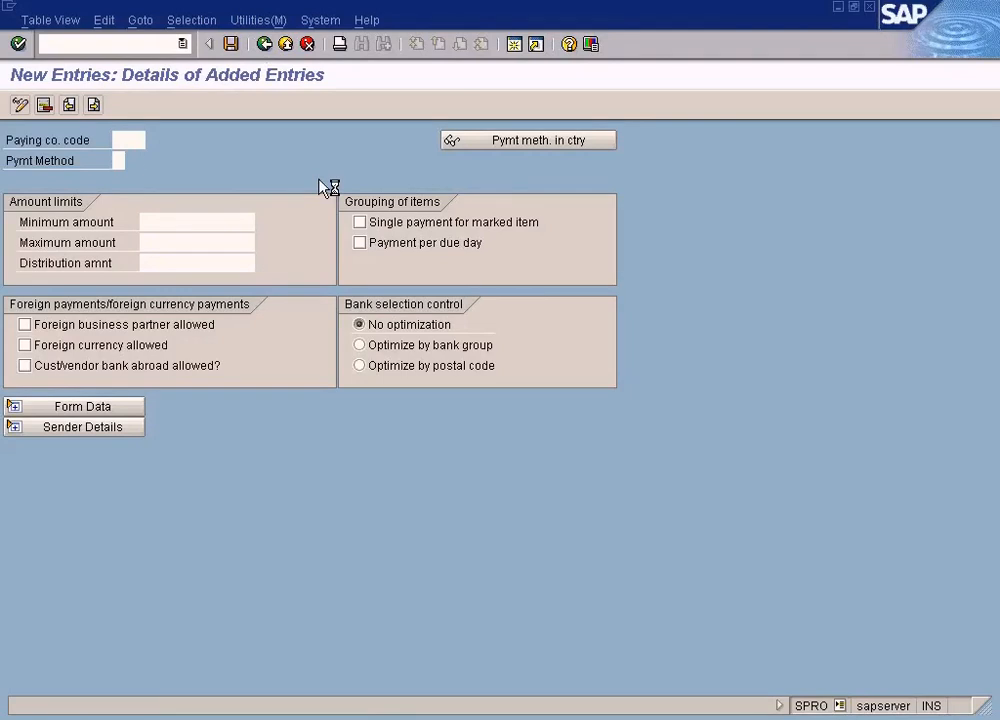
key("F4")
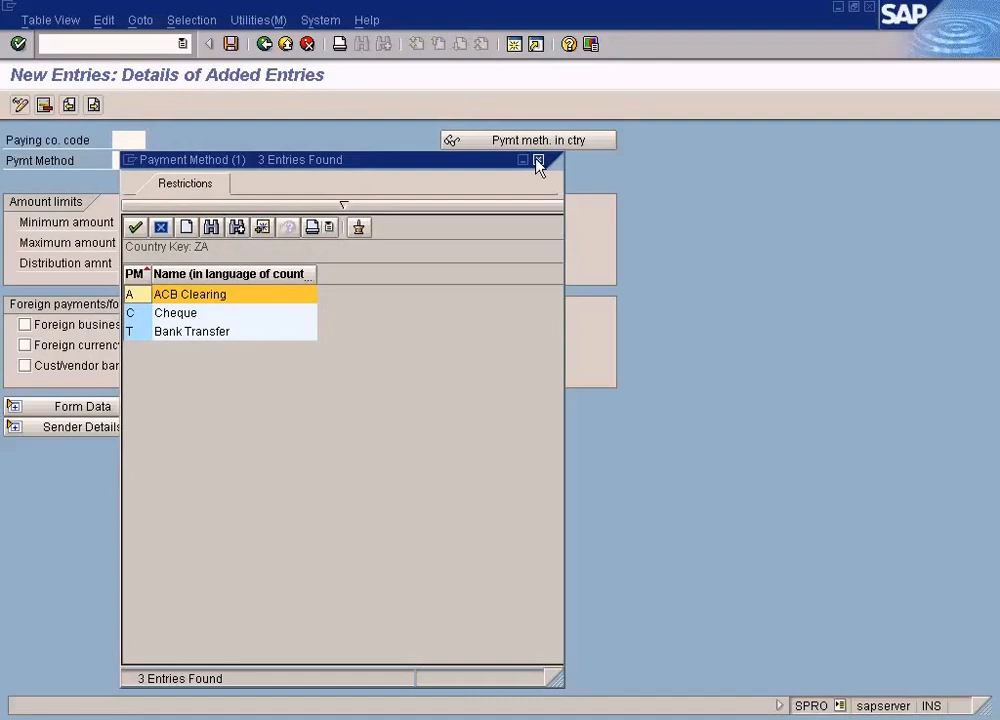
left_click(538, 161)
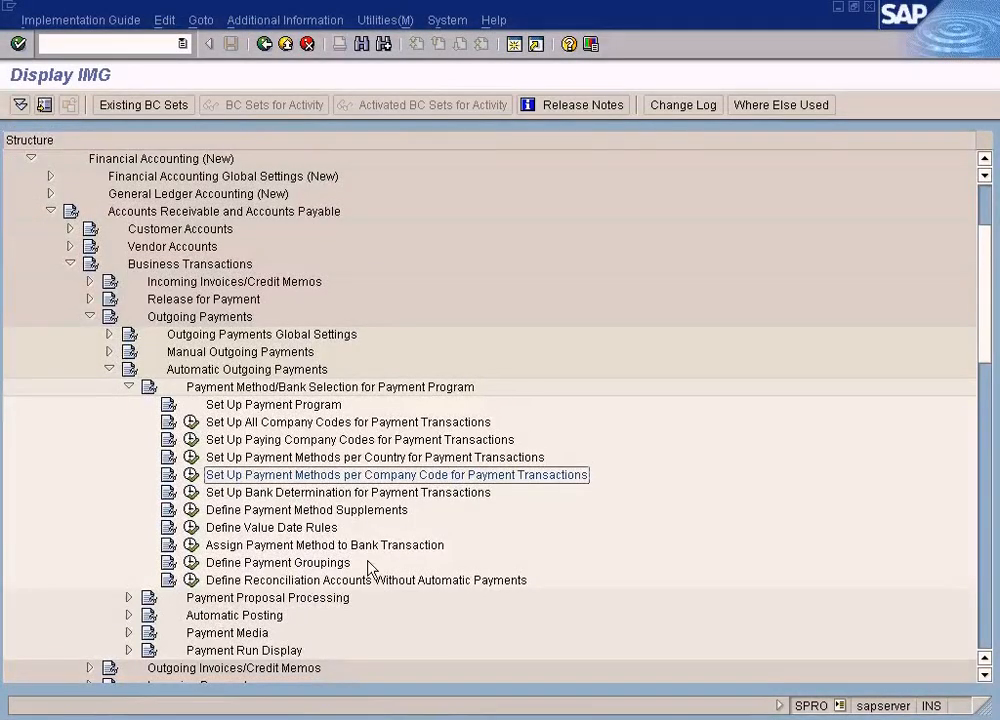
Open payment method K of company code SUN from the company code payment methods and examine its minimum and maximum amount limits
left_click(190, 476)
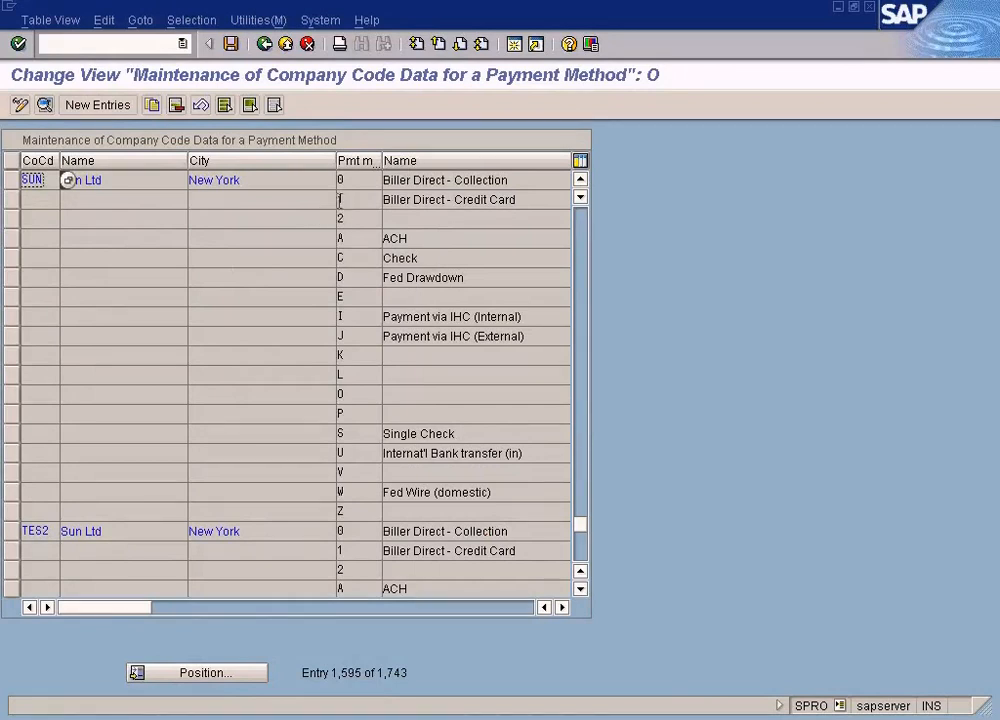
double_click(362, 360)
left_click(214, 225)
left_click(214, 242)
left_click(215, 221)
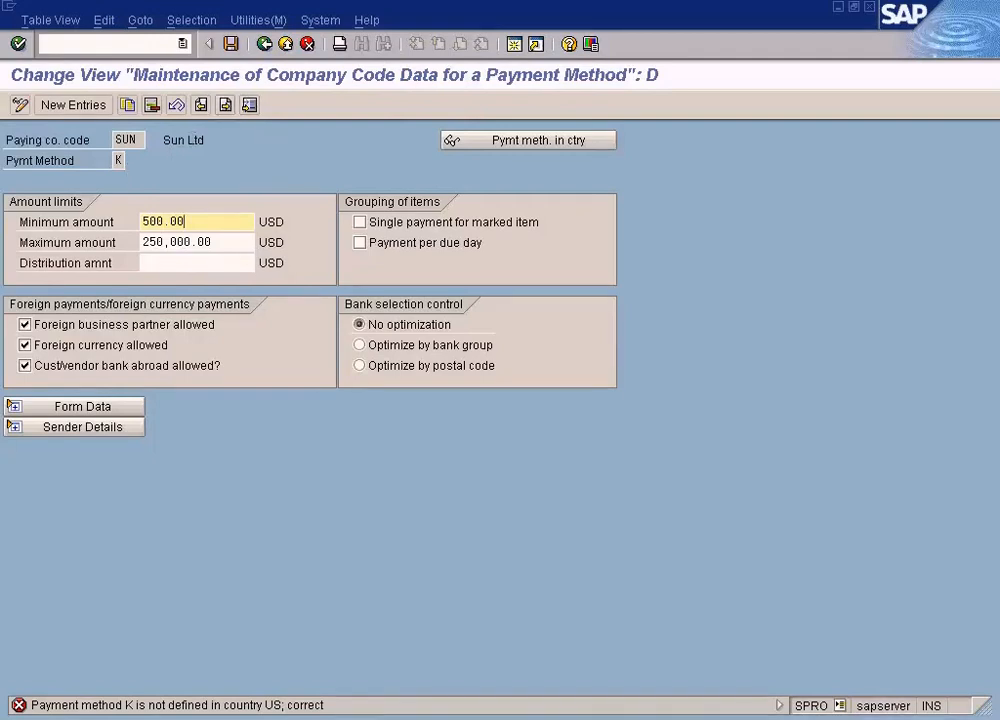
In Automatic Payment Run.JPG in Paint, add the red text "Specify the payment method" above the "Execute automatic payment program function" line
key("alt+Tab")
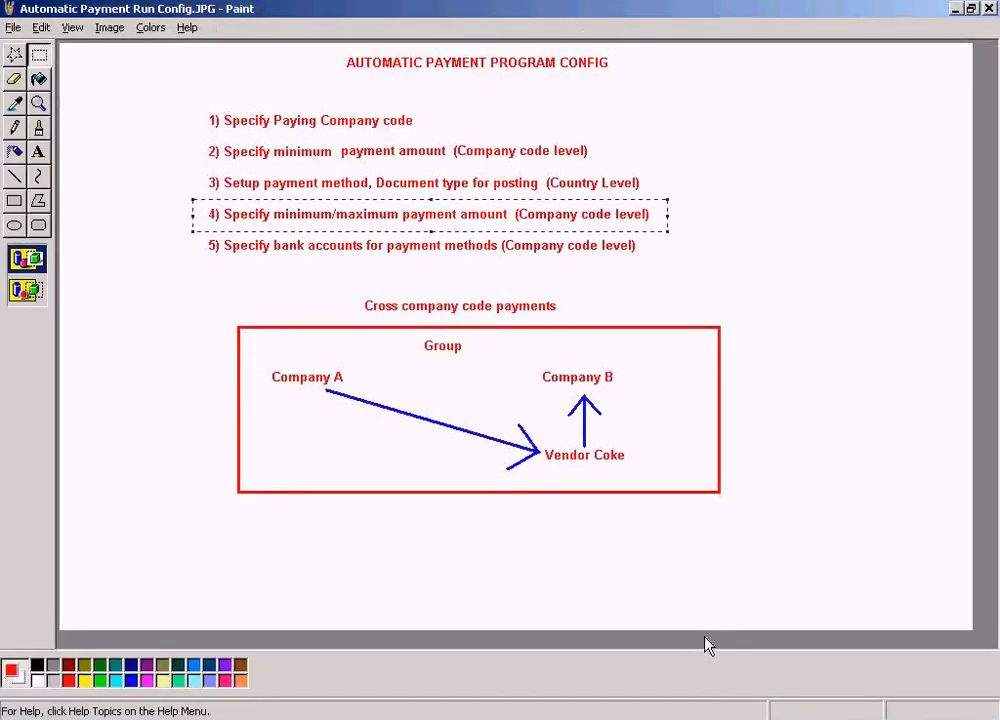
left_click(789, 465)
key("alt+Tab")
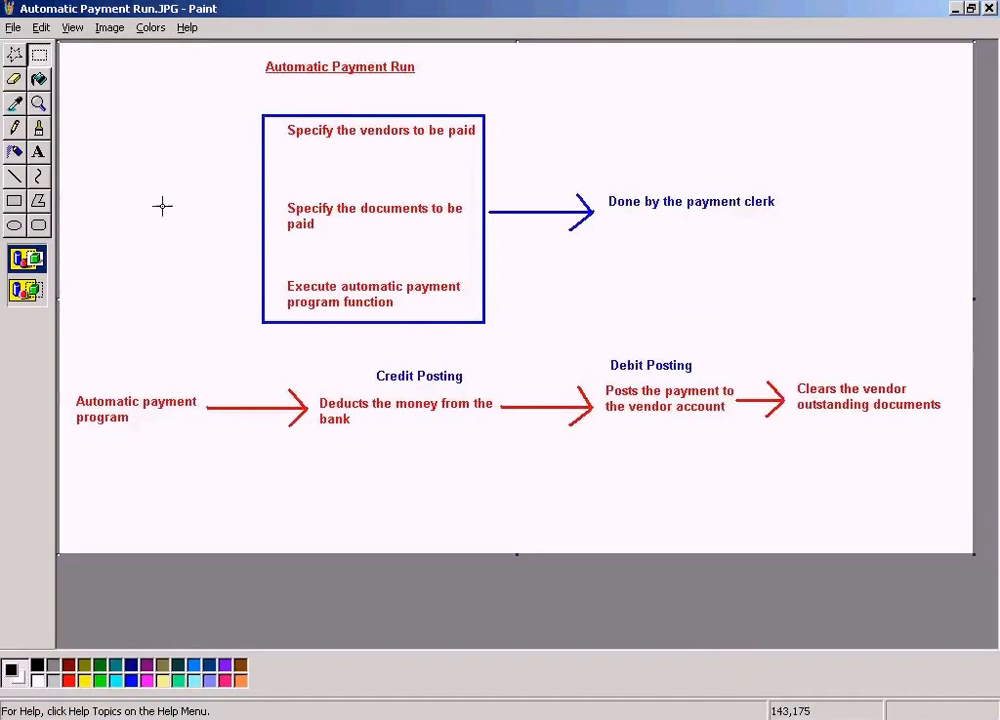
left_click(40, 154)
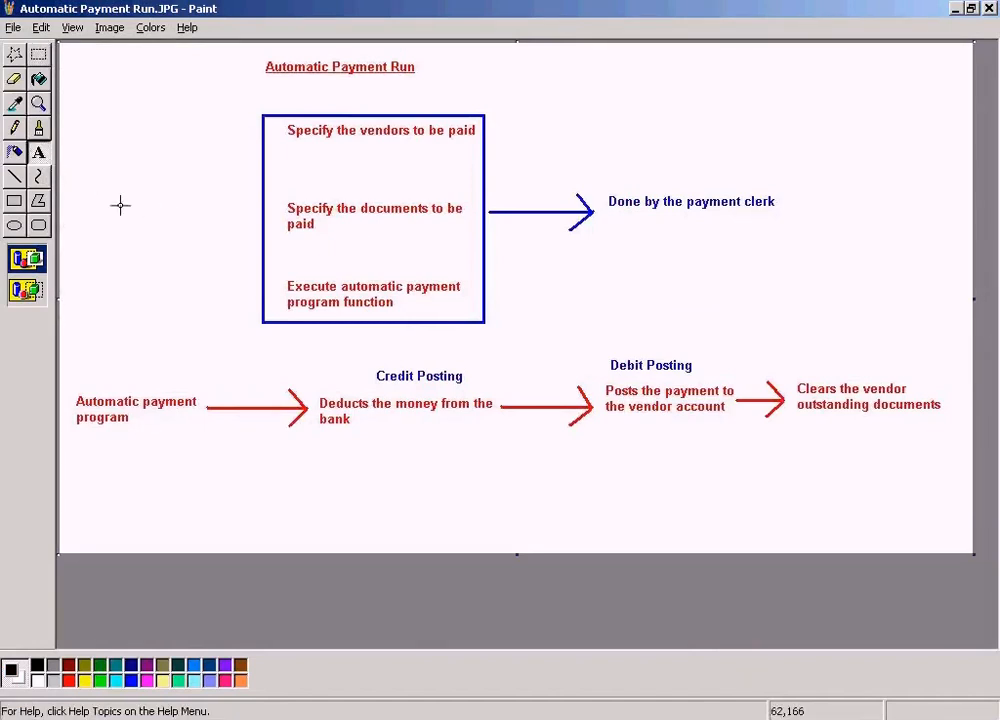
left_click(67, 681)
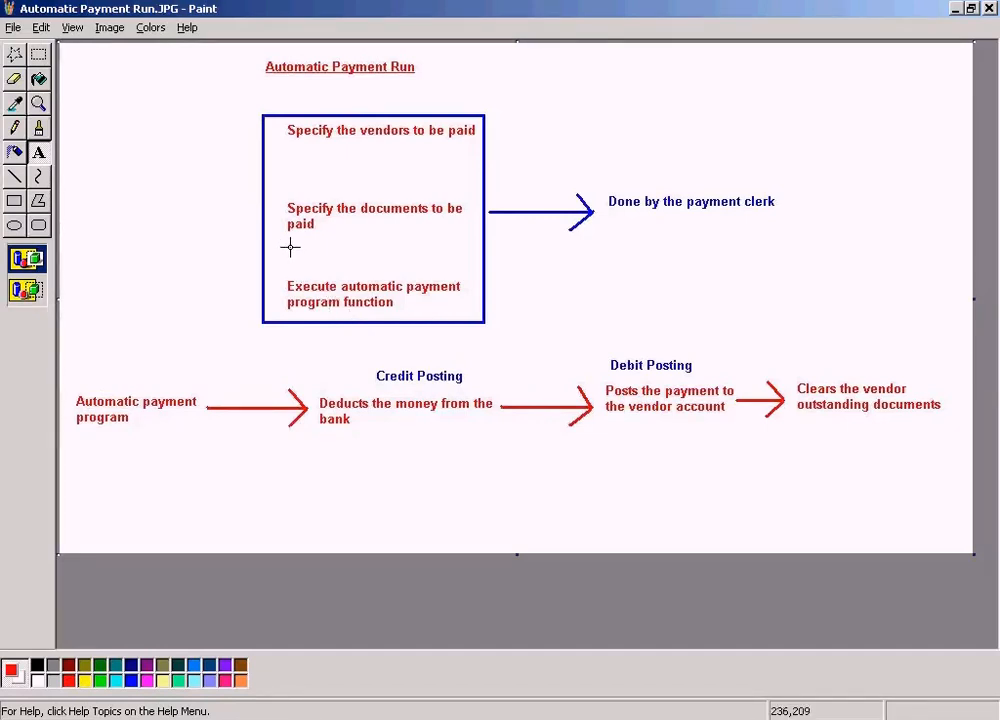
left_click_drag(290, 247, 466, 262)
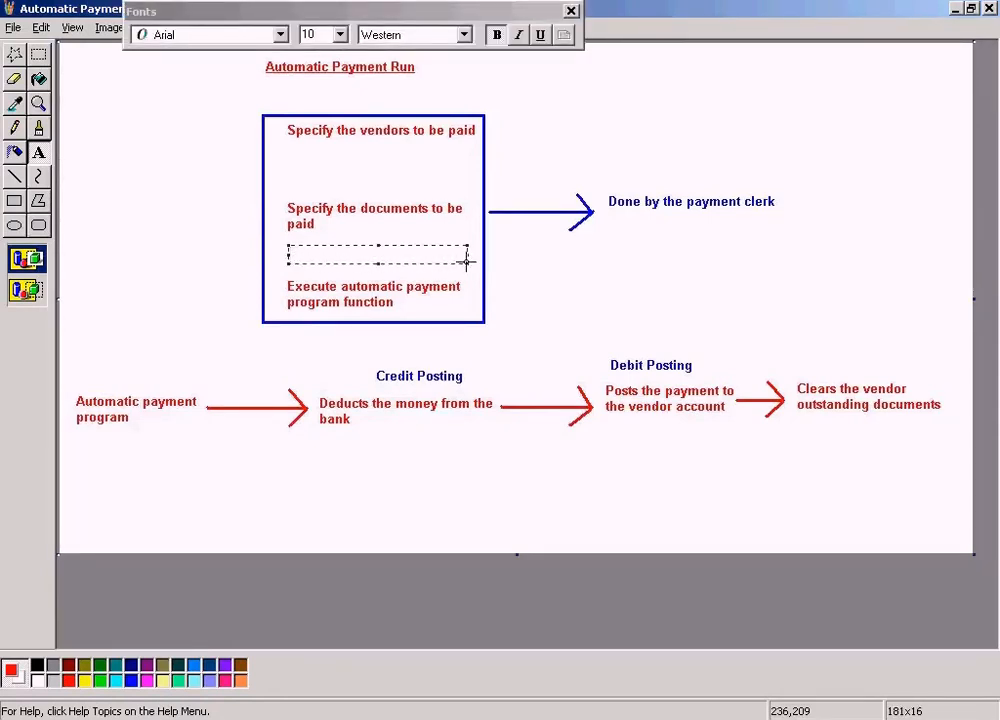
type("Specify the payment ")
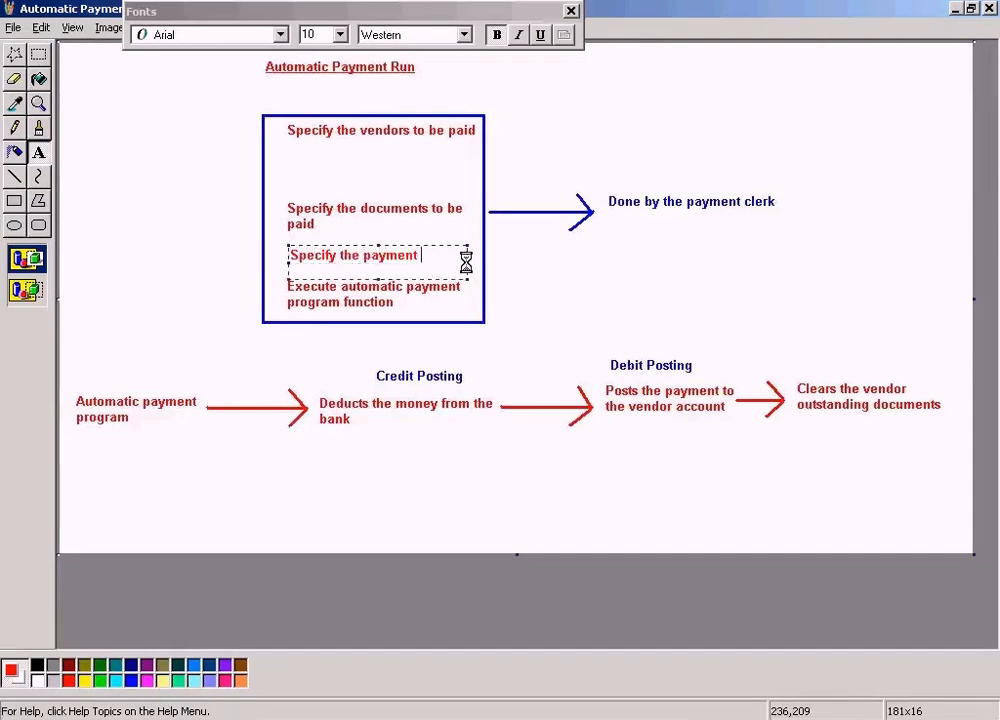
type("method")
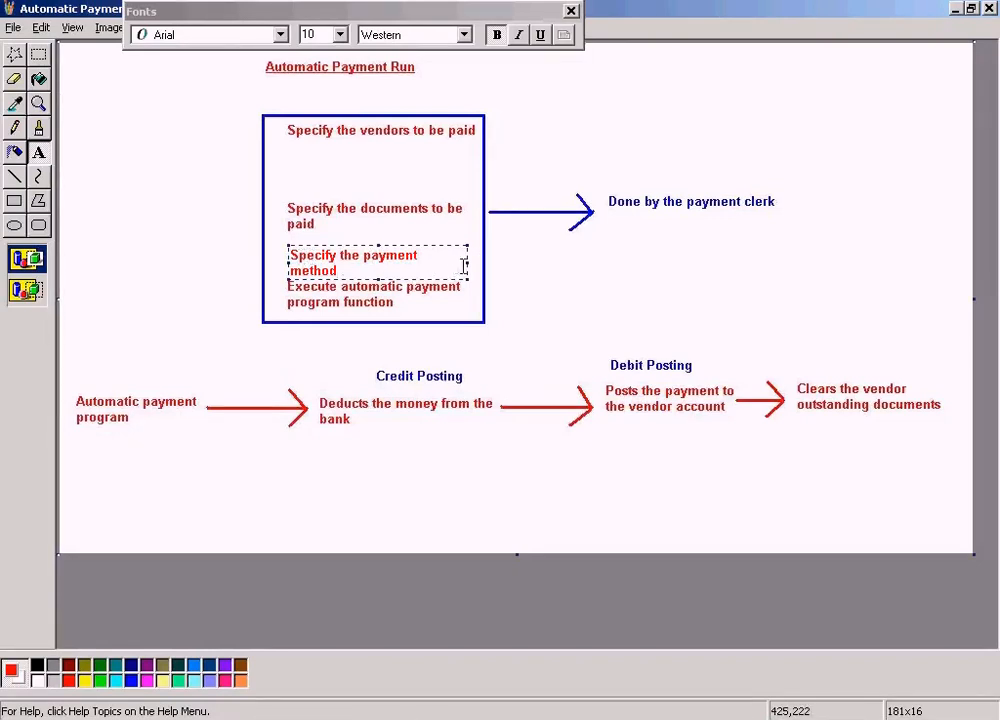
left_click_drag(469, 263, 476, 263)
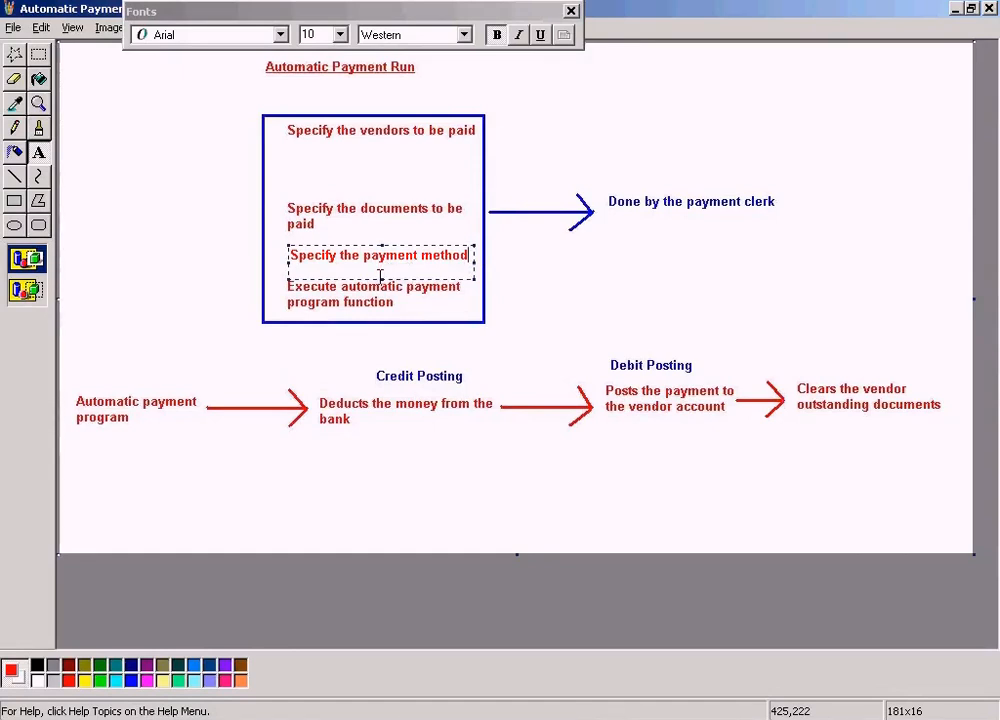
left_click_drag(381, 278, 410, 266)
left_click(530, 263)
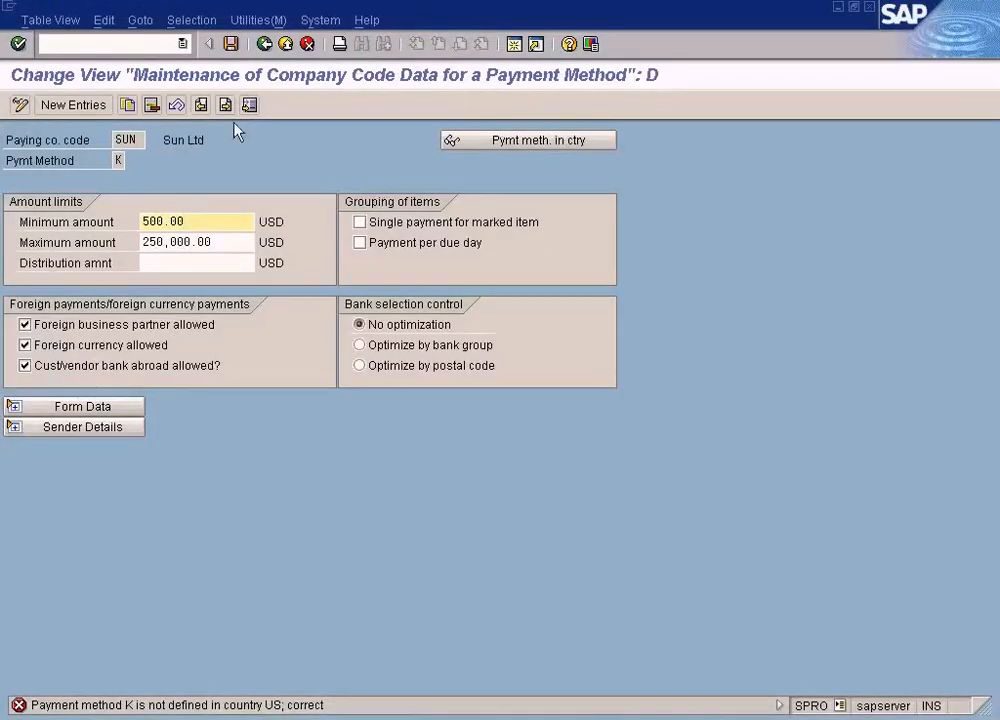
Return to SAP, point out the payment method field of entry K, and leave its details for the overview
left_click(121, 160)
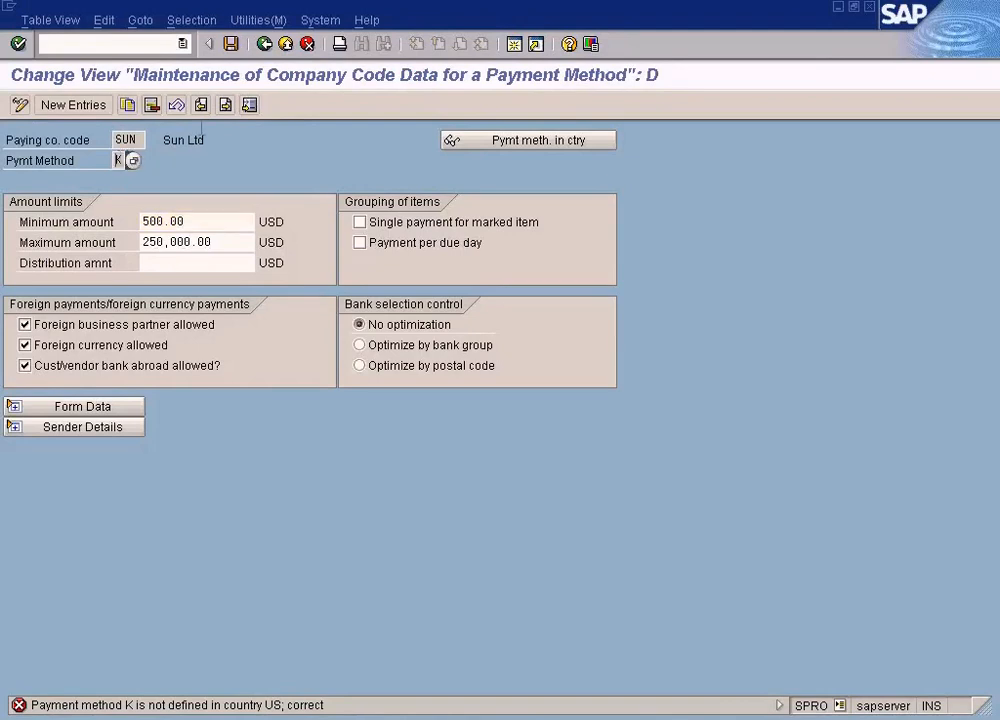
left_click(265, 45)
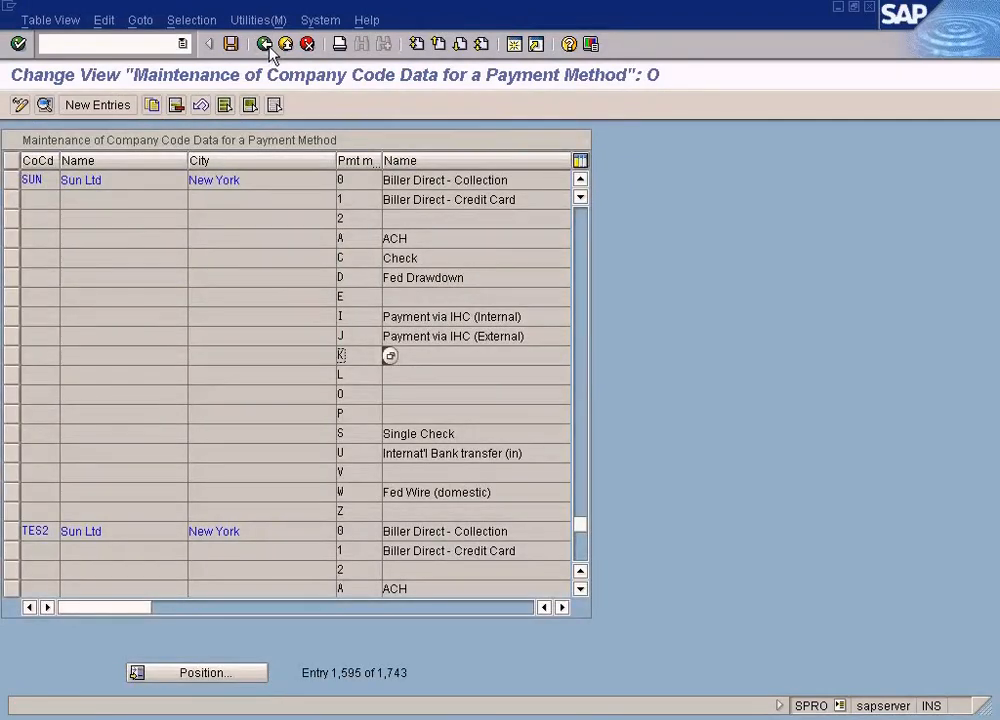
Open US payment method T in the payment methods per country, point out its classification and payment document type, and leave without saving changes
left_click(265, 44)
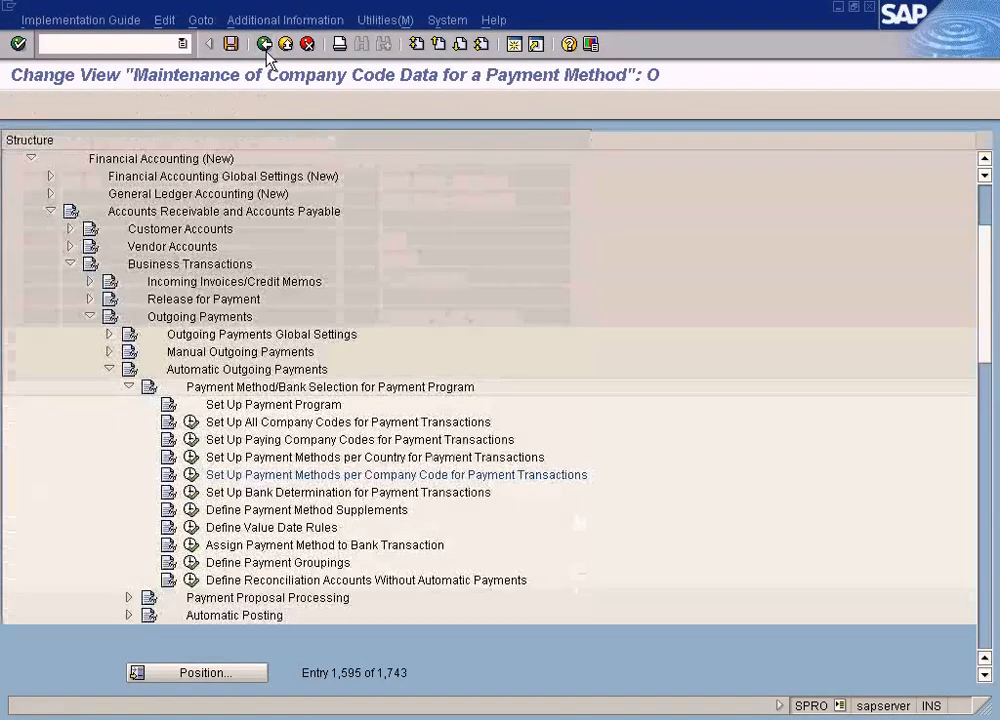
left_click(203, 458)
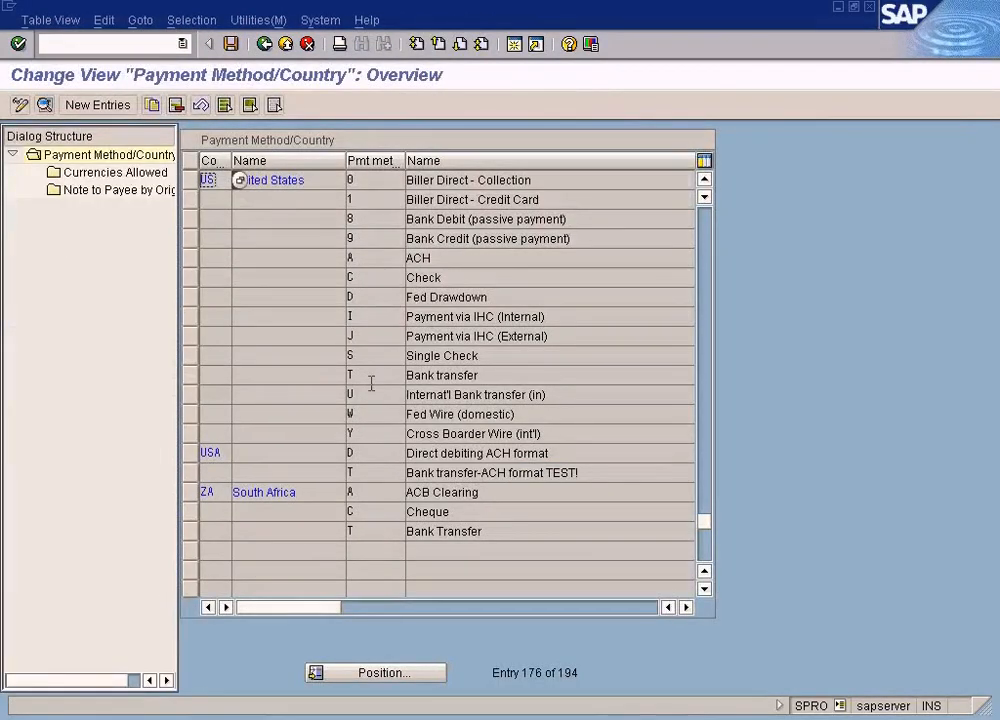
double_click(363, 375)
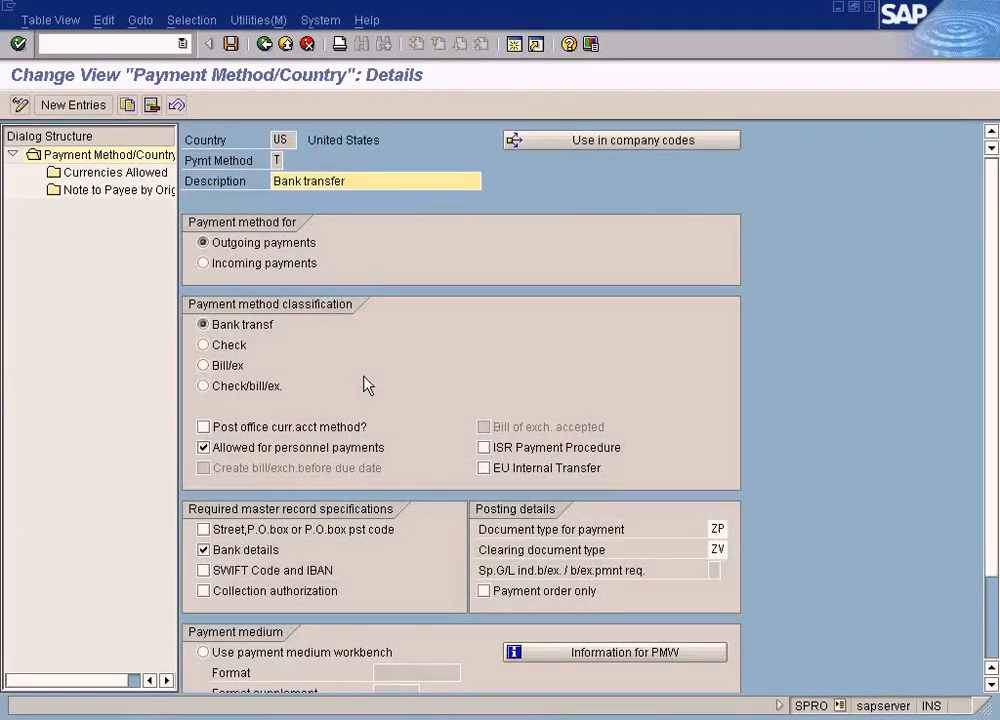
left_click(276, 160)
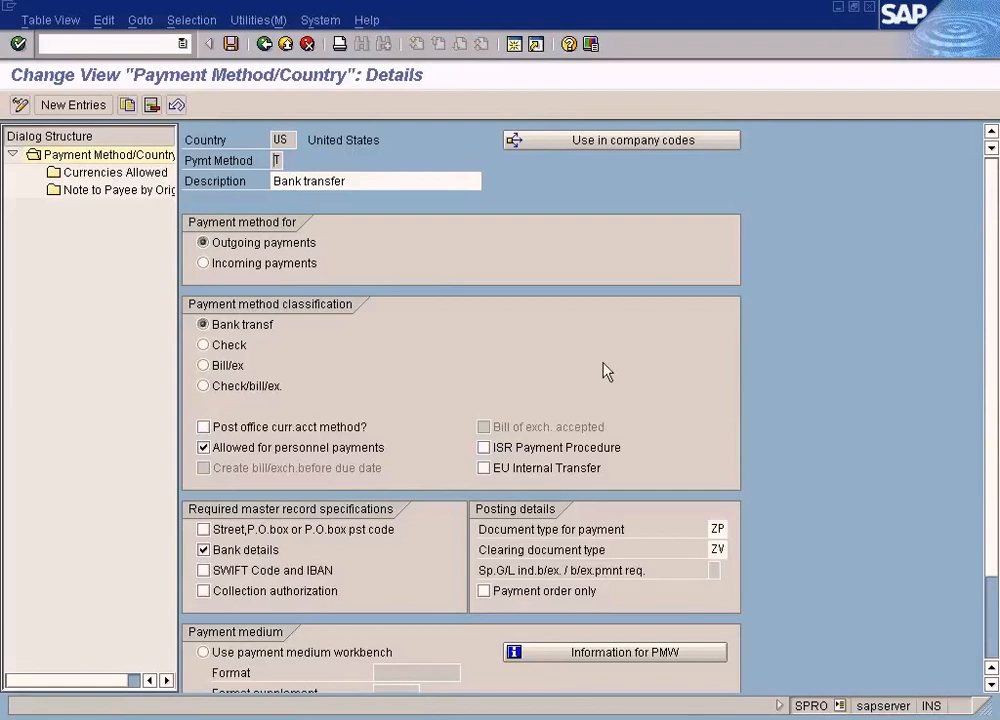
left_click(714, 529)
left_click(245, 347)
left_click(243, 327)
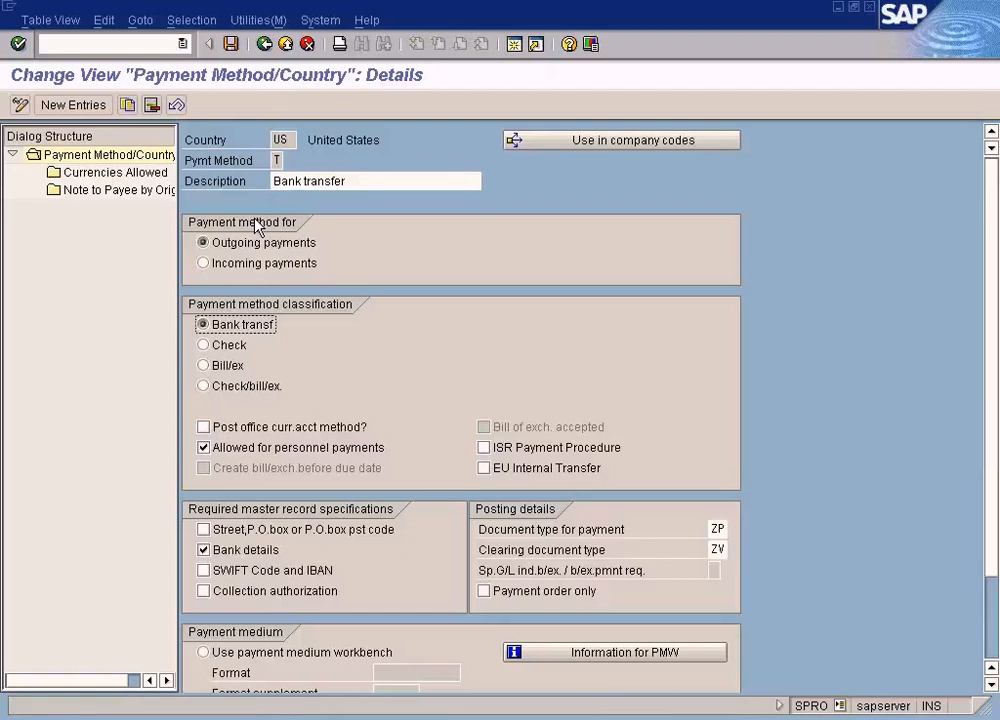
left_click(265, 44)
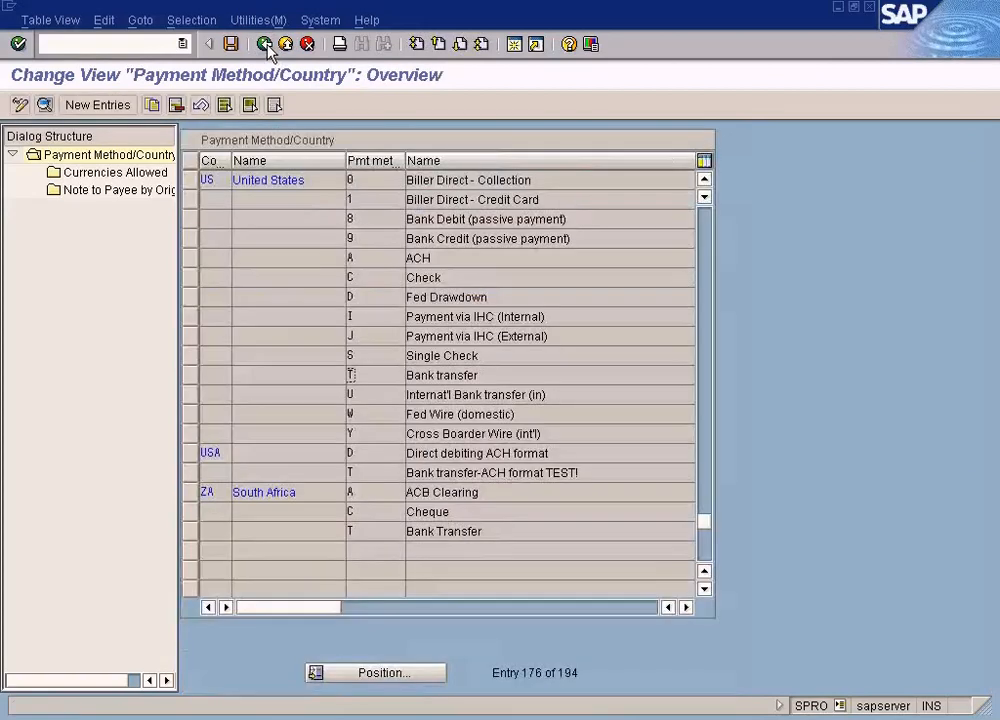
left_click(266, 44)
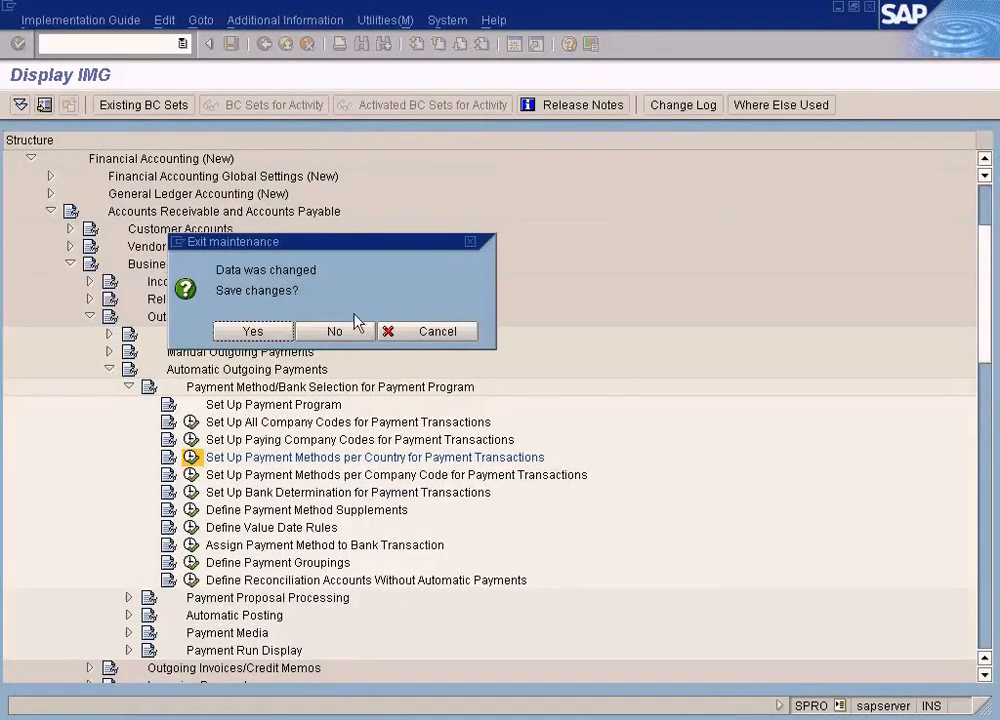
left_click(336, 331)
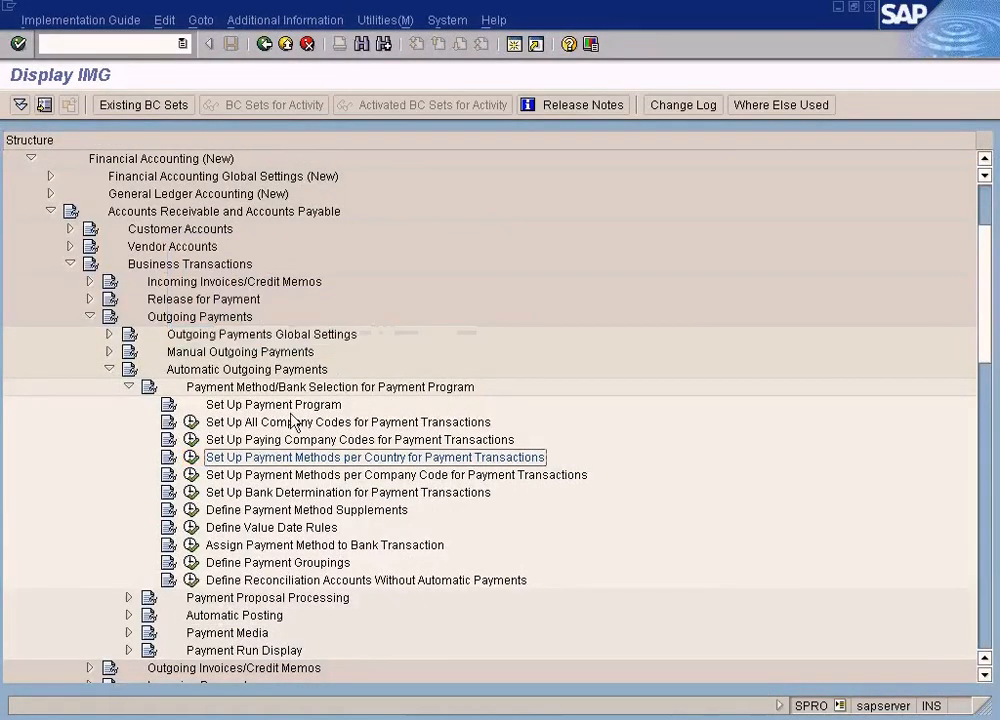
Open payment method O of company code SUN in Set Up Payment Methods per Company Code for Payment Transactions to view its amount limits
left_click(191, 475)
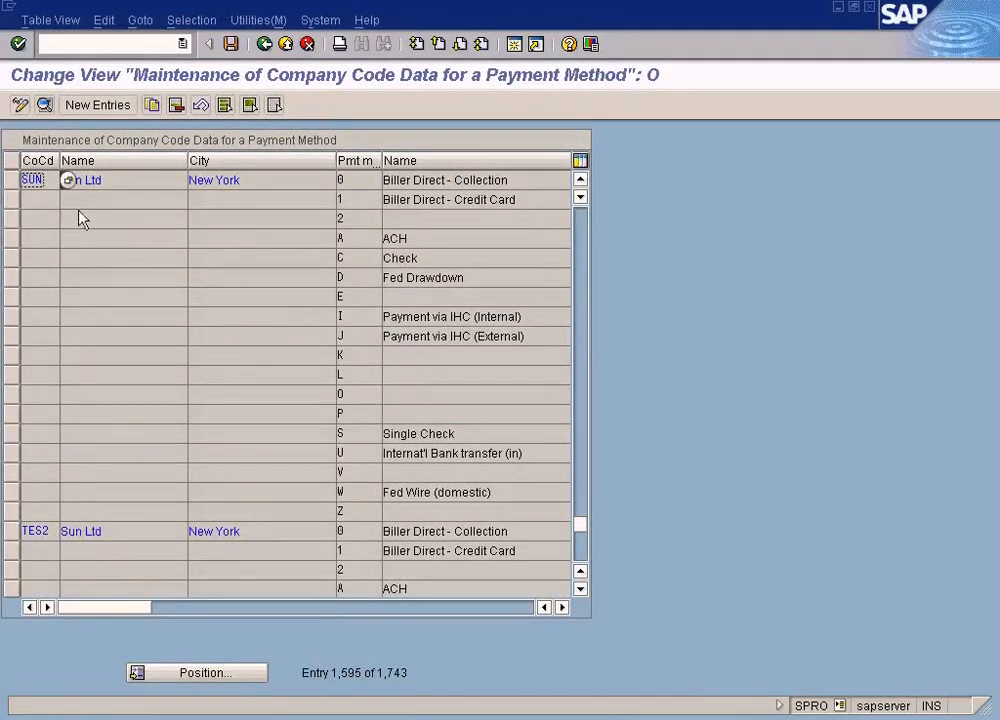
double_click(360, 394)
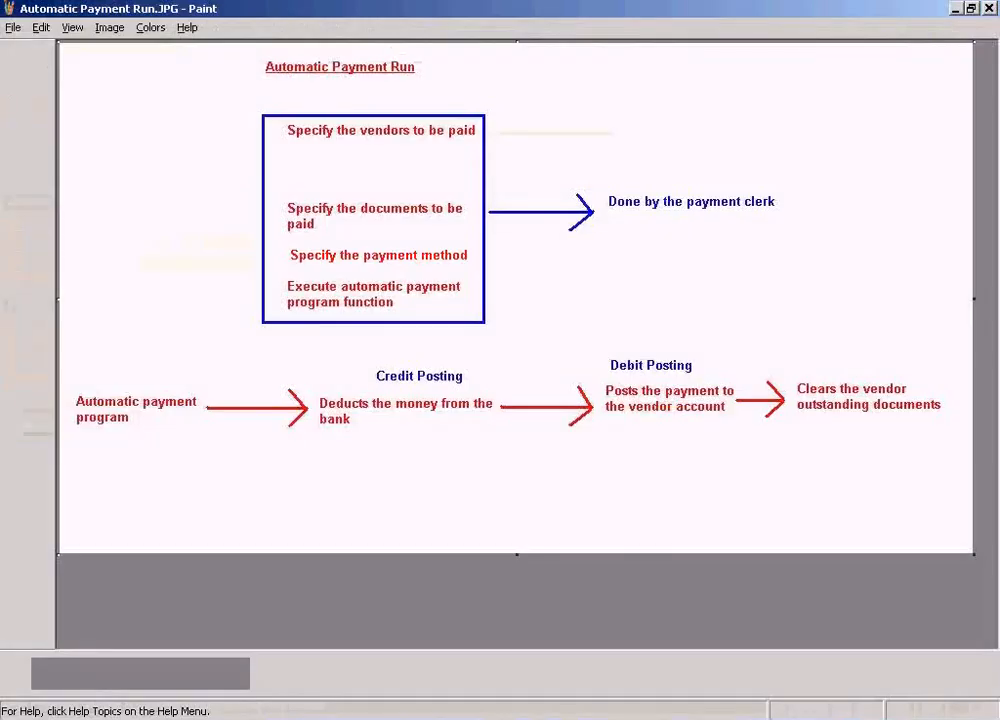
In Paint, open Automatic Payment Run Config.JPG, saving the changes to Automatic Payment Run.JPG
left_click(13, 28)
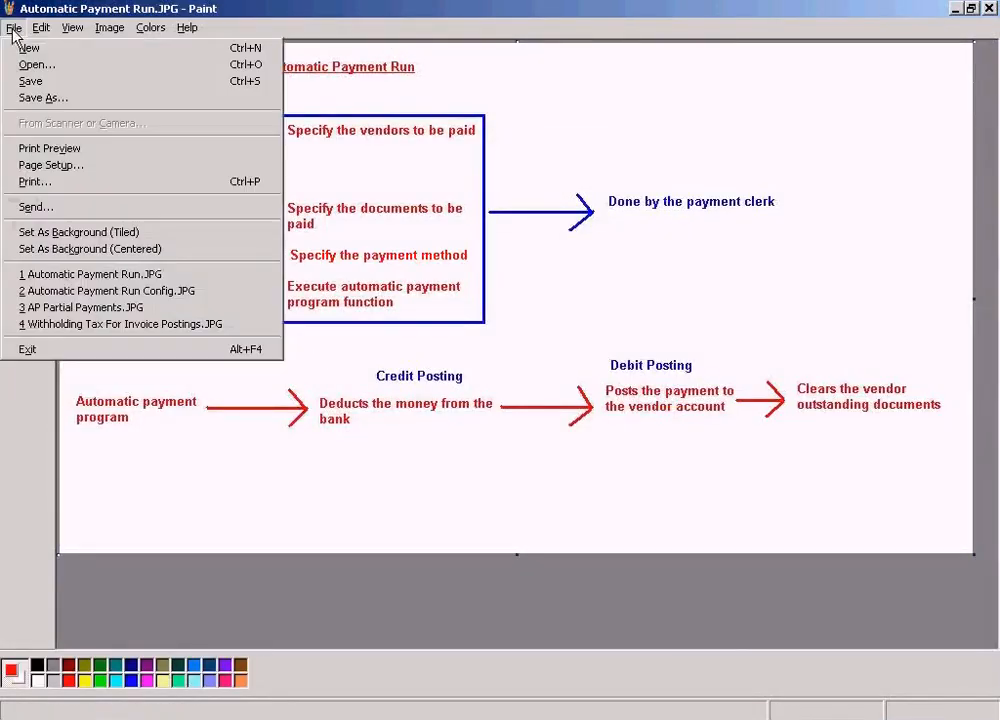
left_click(105, 276)
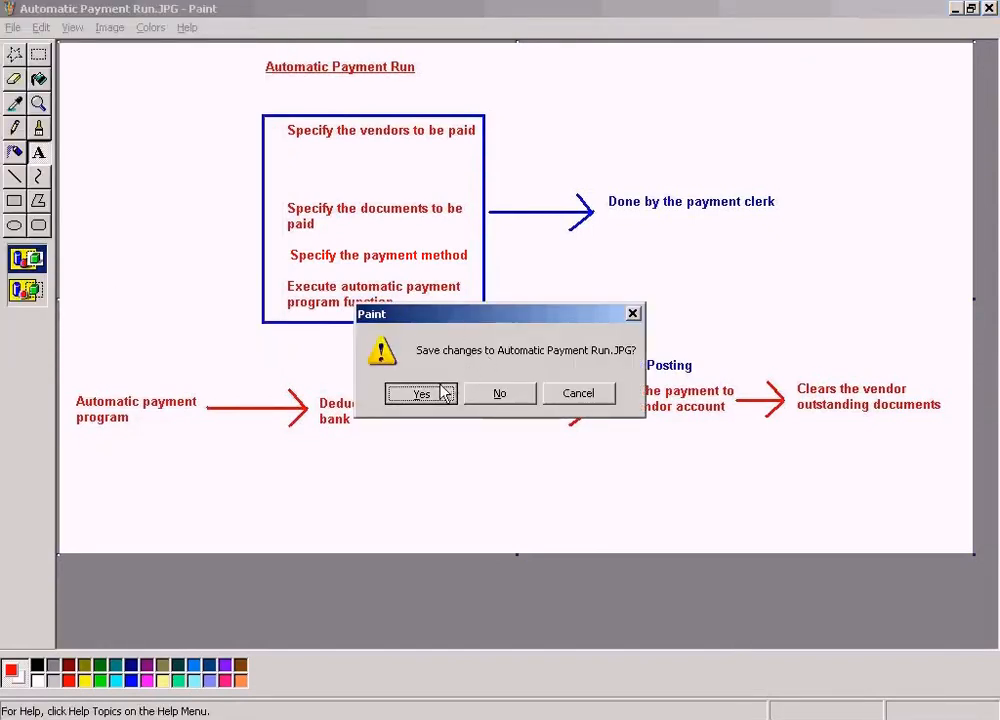
left_click(440, 394)
Point out checklist item 5, "Specify bank accounts for payment methods (Company code level)", with a rectangular selection around the line
left_click_drag(192, 237, 673, 265)
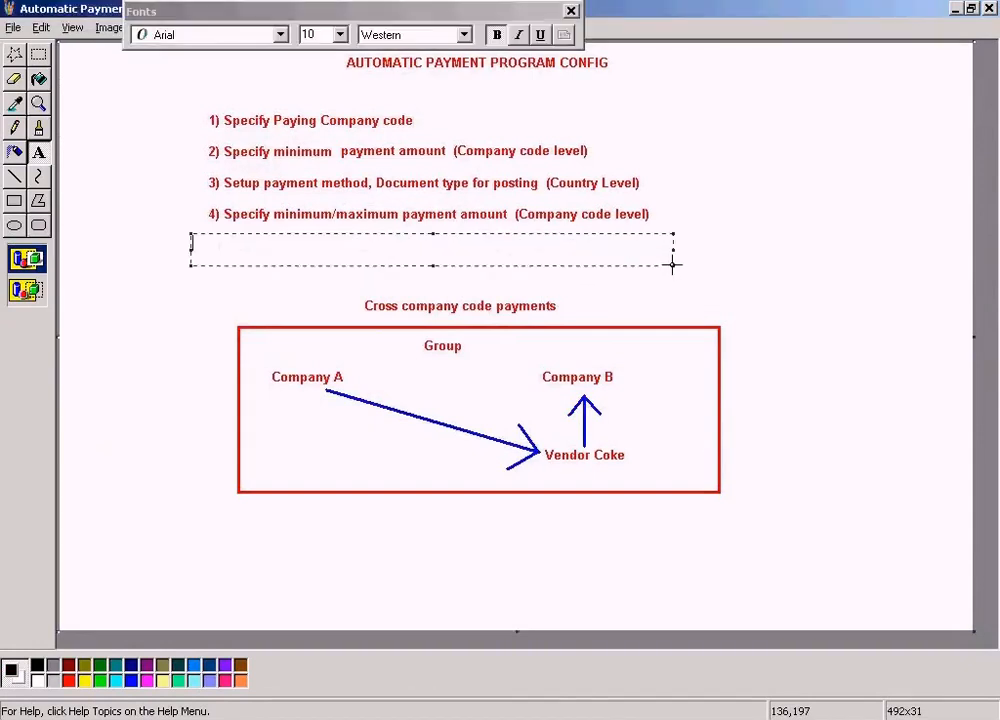
left_click(756, 189)
left_click(38, 54)
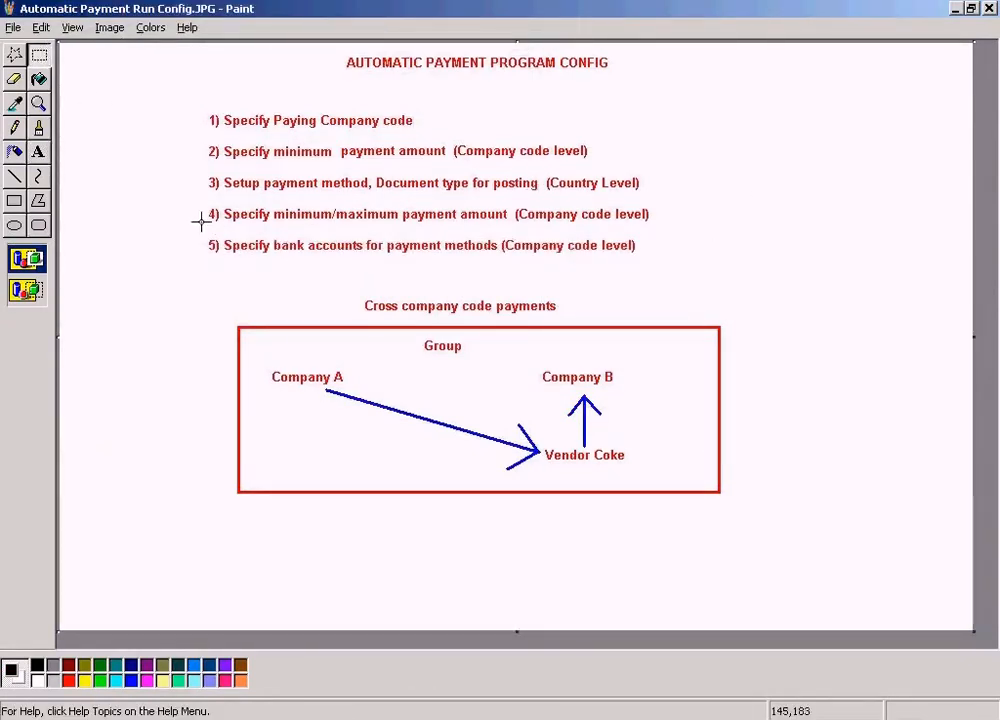
left_click_drag(192, 233, 670, 265)
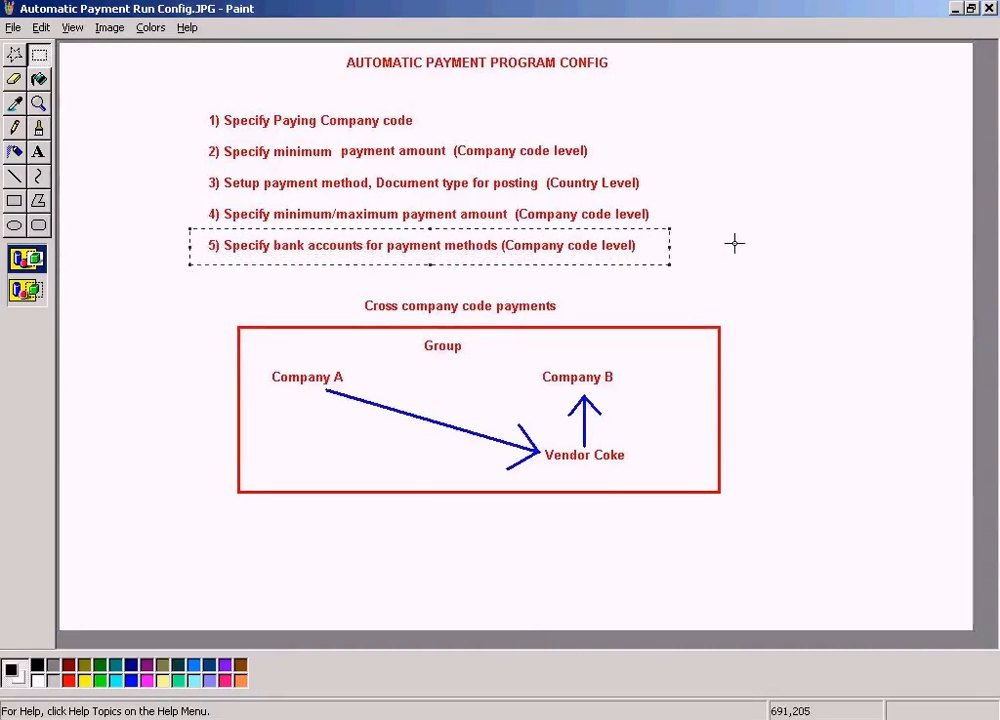
Return to SAP, leave the payment method O details, and open Set Up Bank Determination for Payment Transactions
left_click(397, 716)
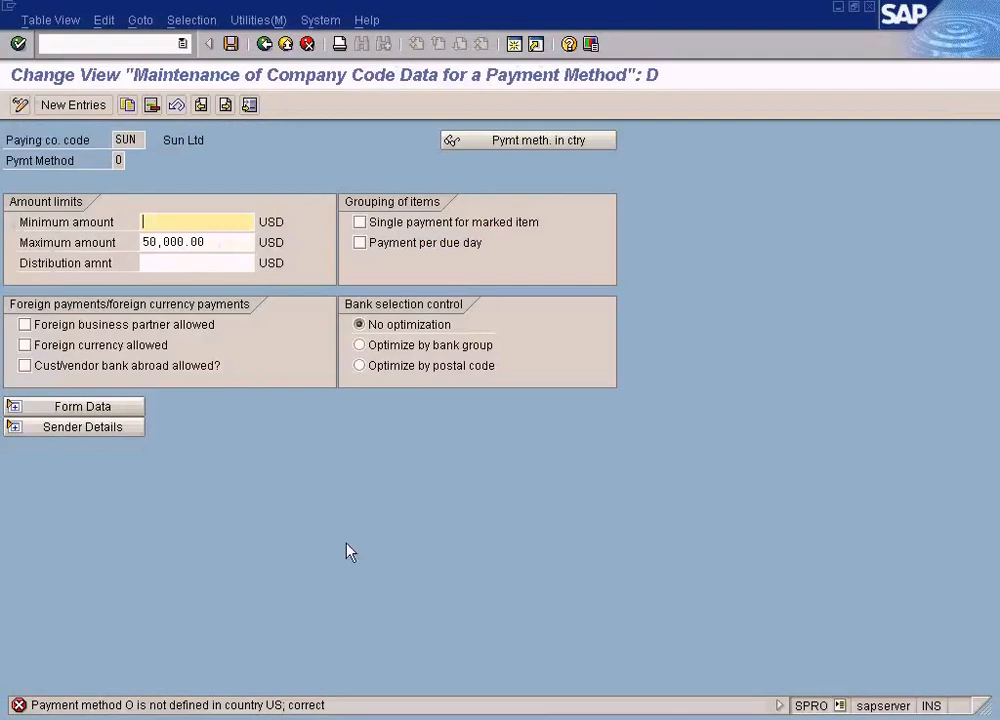
left_click(264, 44)
left_click(264, 44)
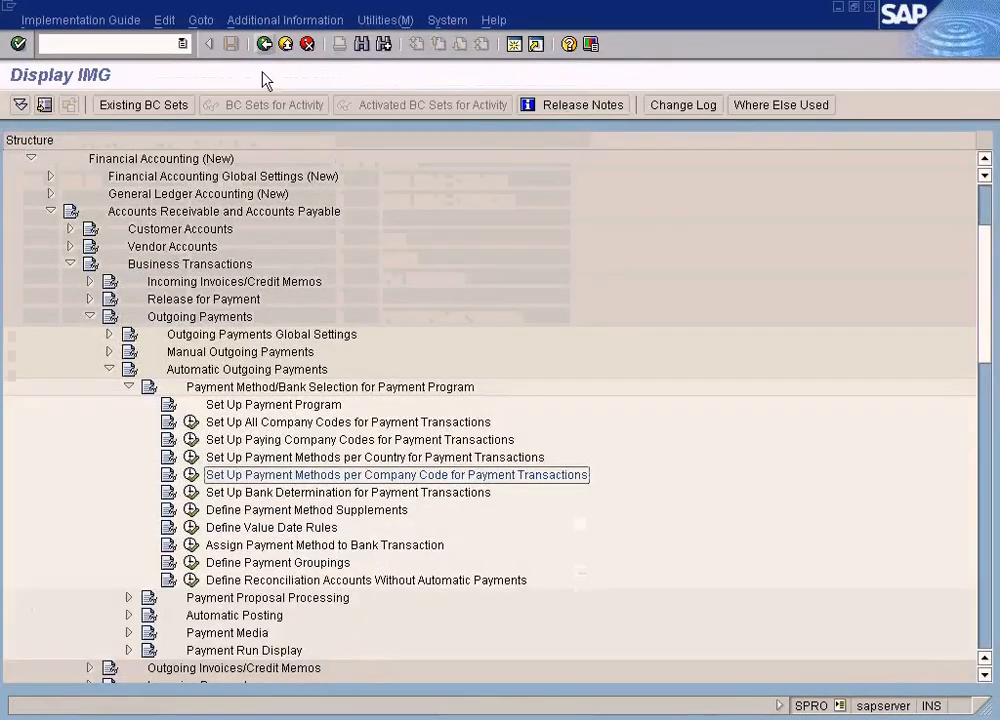
left_click(191, 492)
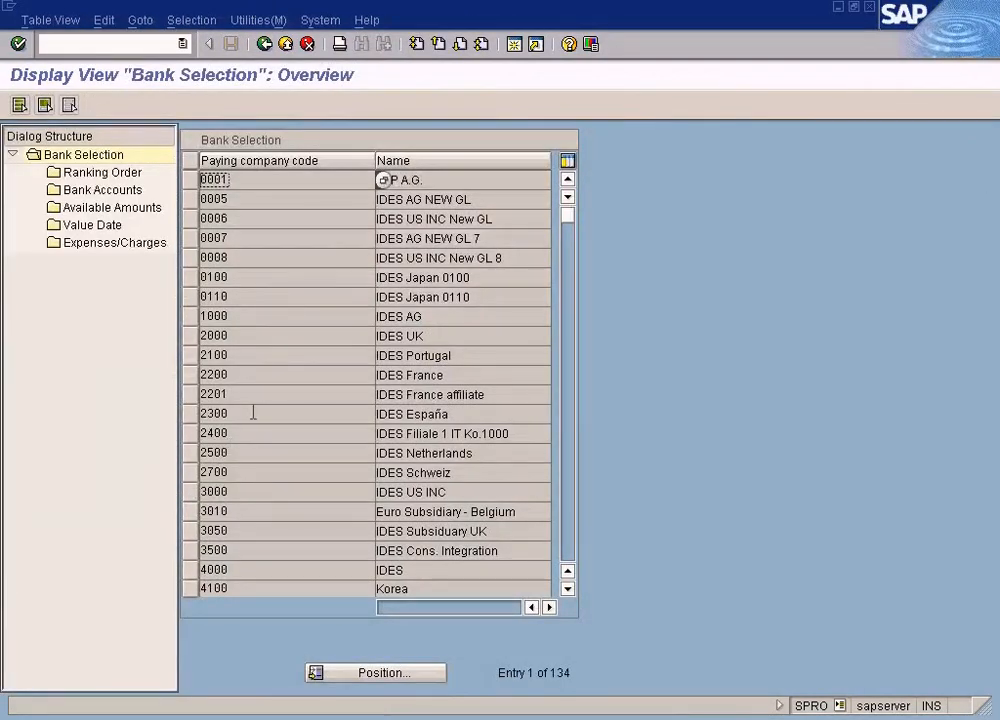
left_click(264, 44)
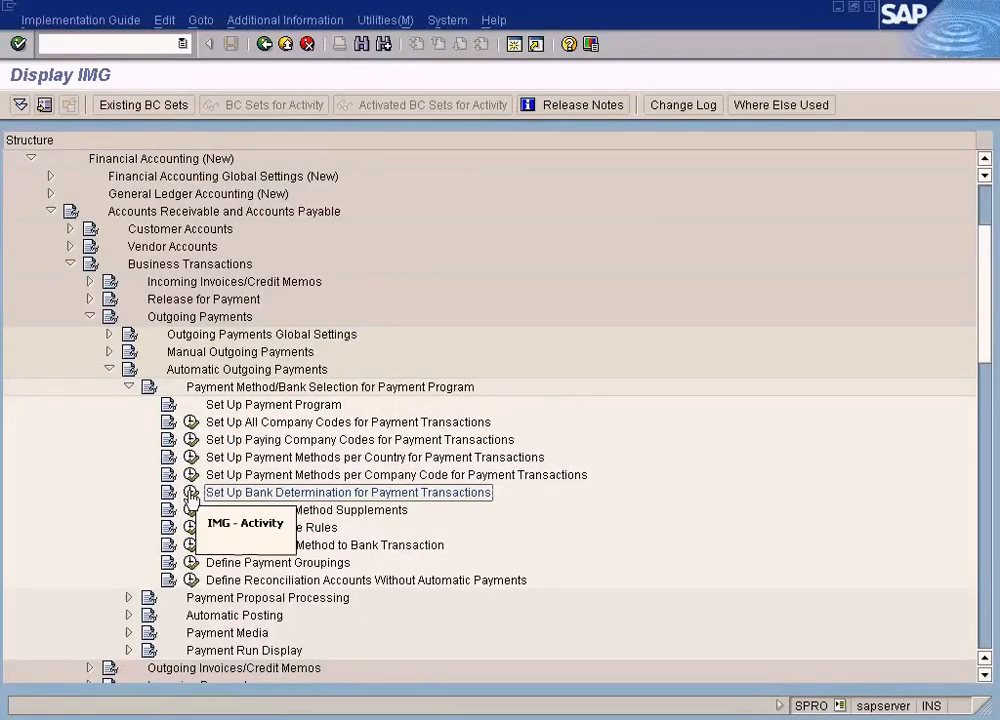
left_click(190, 493)
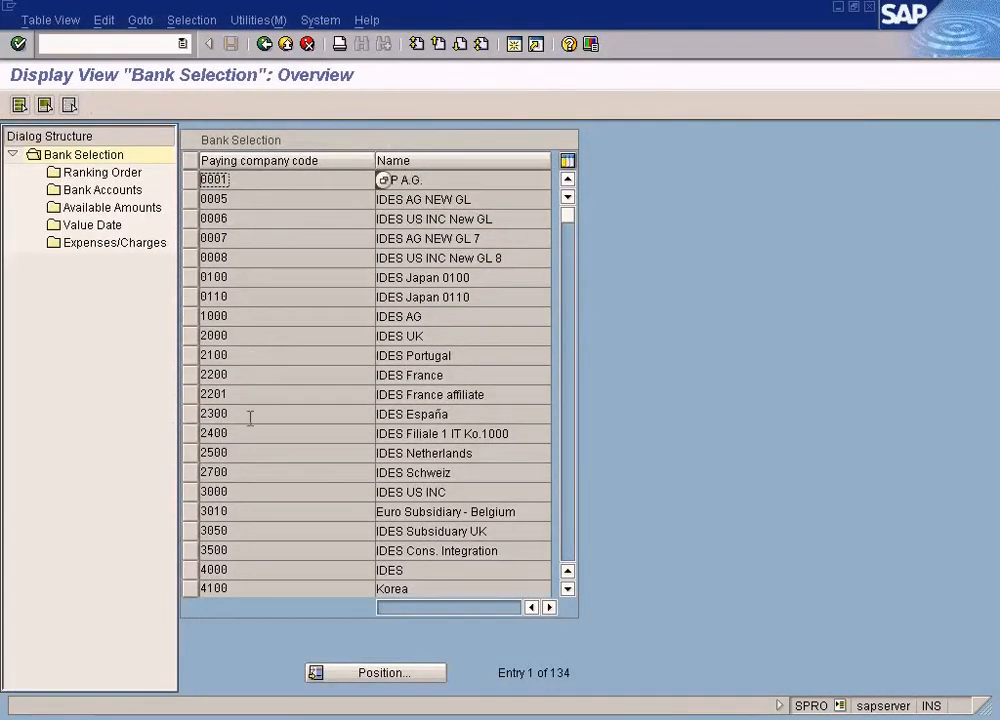
Look for company code SUN in the Bank Selection list and return to the beginning of the paying company codes
left_click(370, 672)
type("sun")
key("Return")
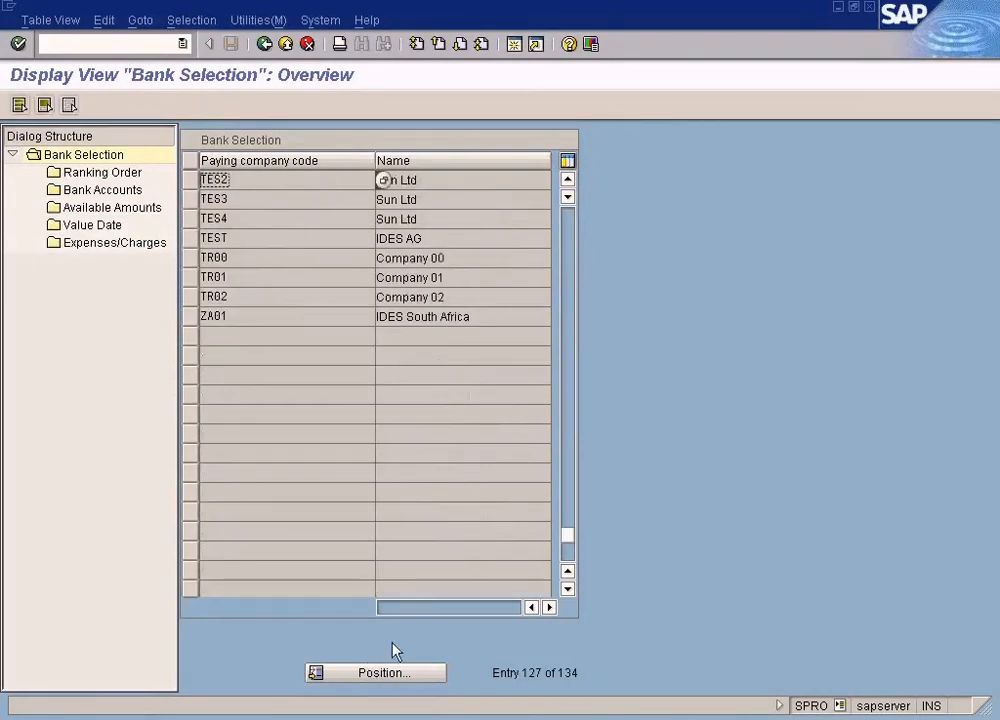
left_click(572, 242)
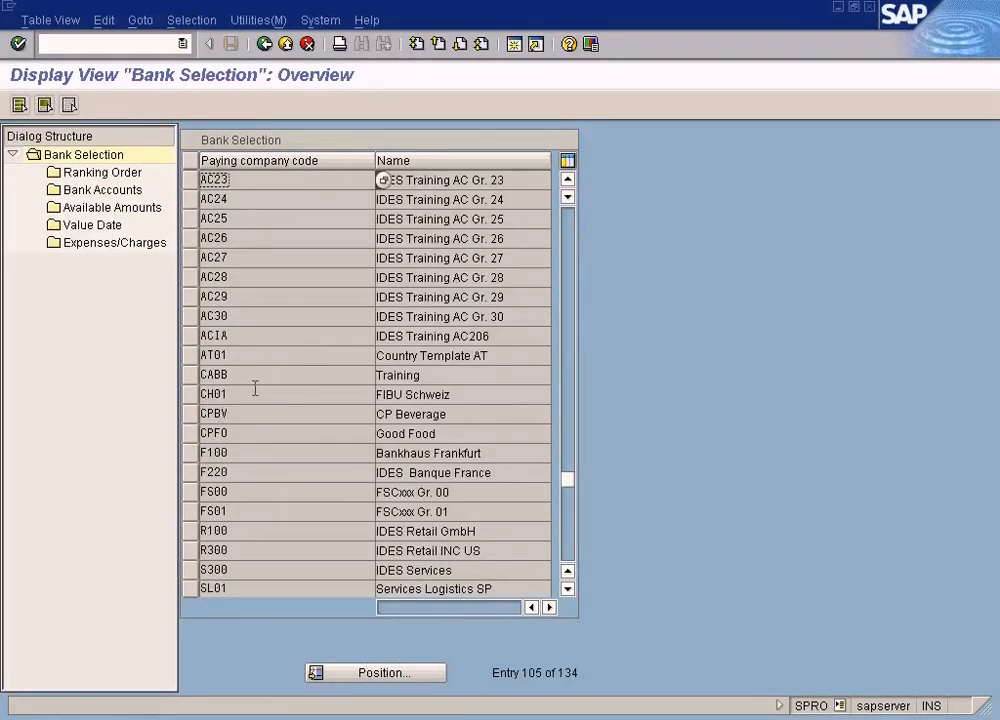
left_click(574, 223)
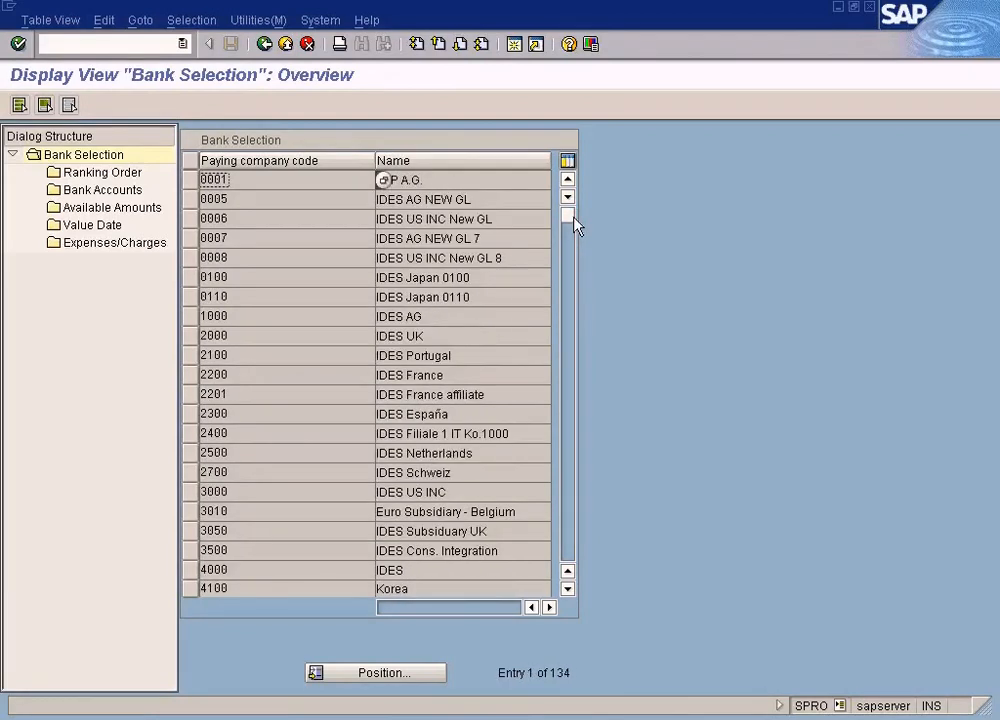
Open the bank accounts of paying company code 2000 and widen the payment method and house bank columns to examine the first entry
left_click(190, 336)
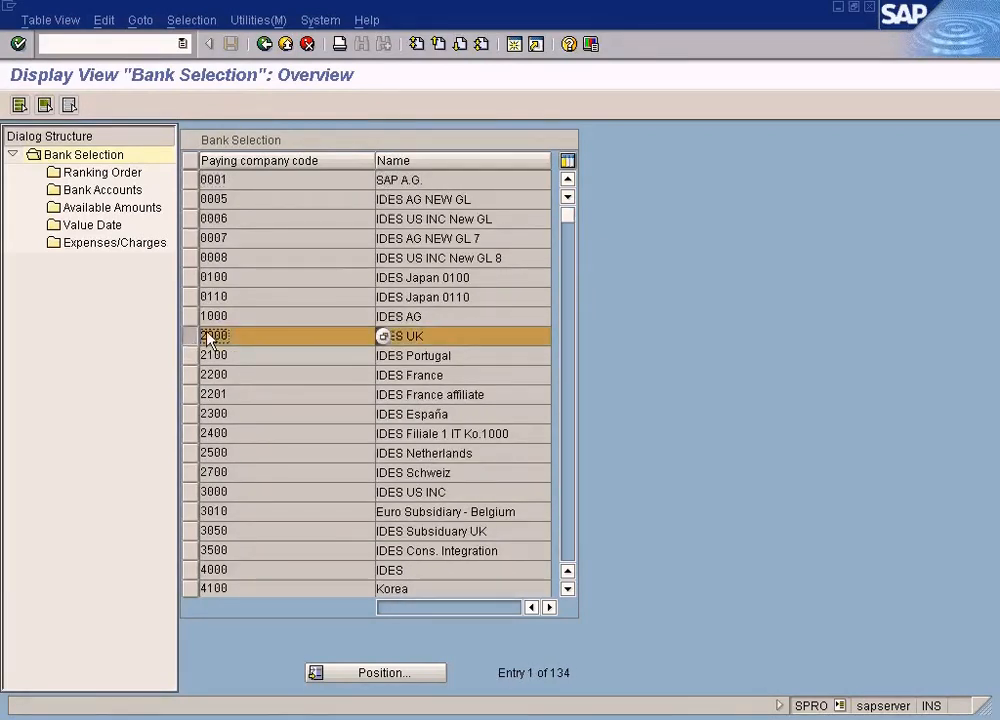
double_click(131, 194)
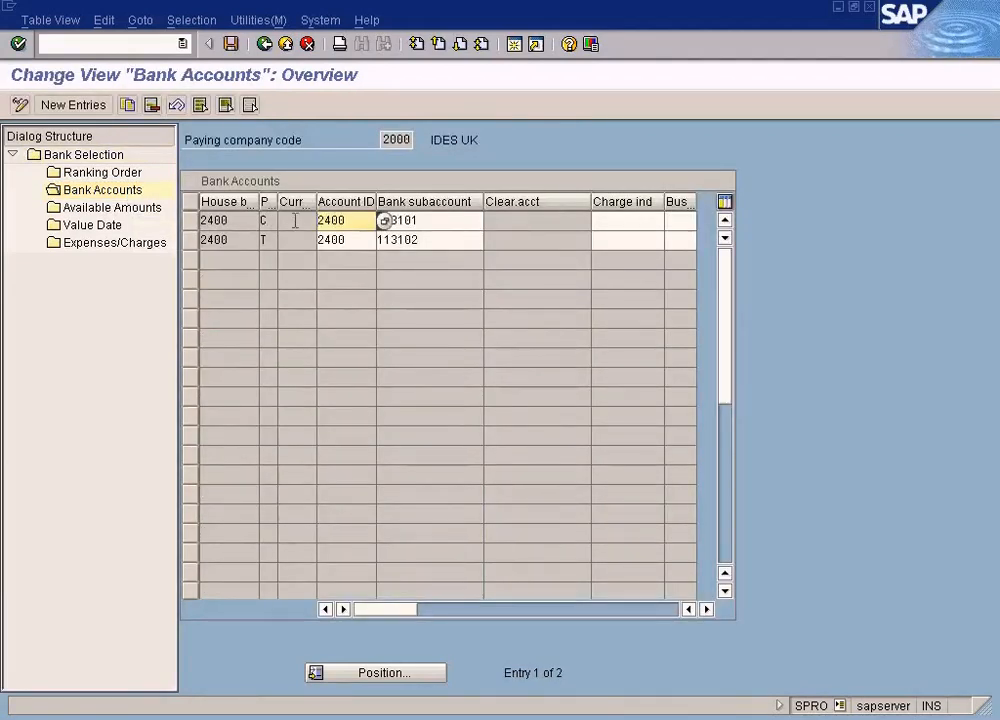
left_click(295, 220)
left_click_drag(278, 207, 359, 203)
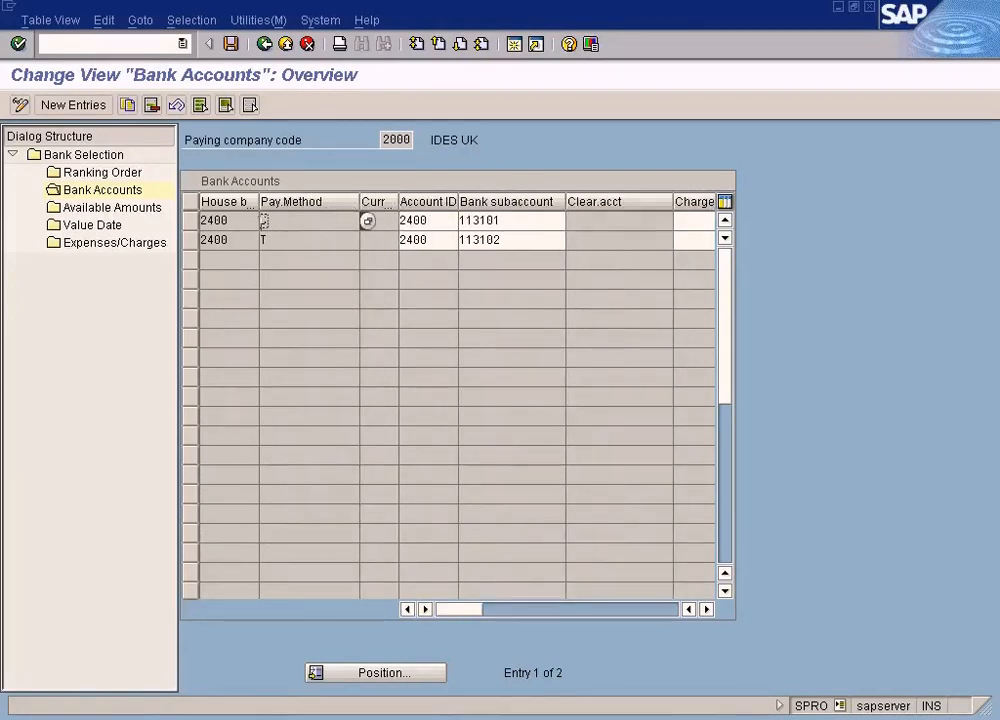
left_click(233, 221)
left_click_drag(258, 204, 327, 204)
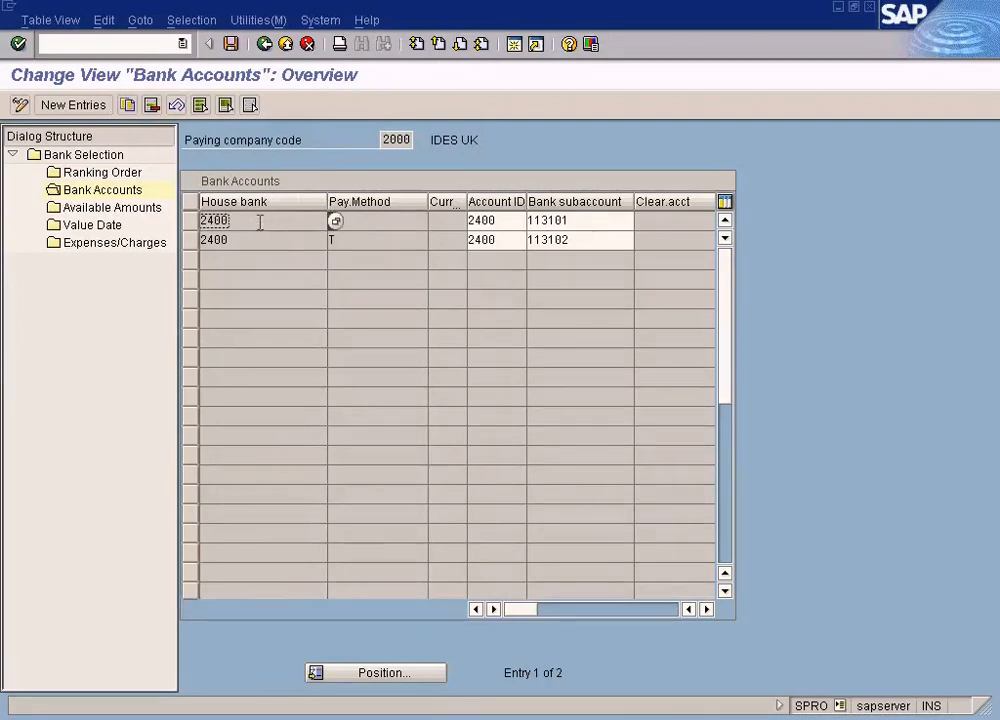
left_click(380, 218)
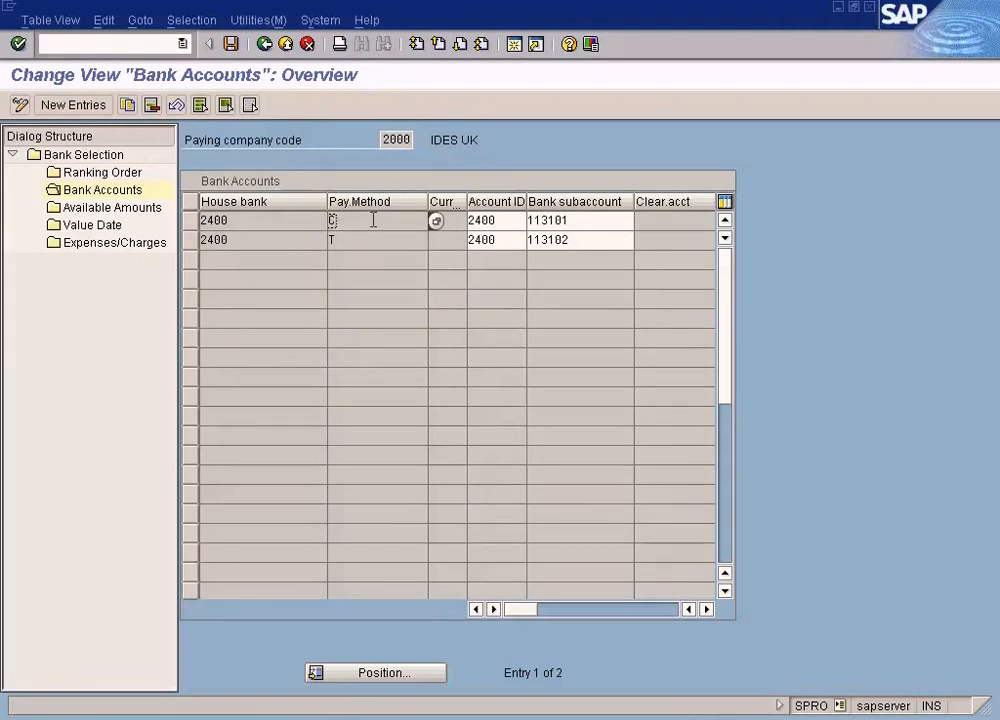
left_click(246, 221)
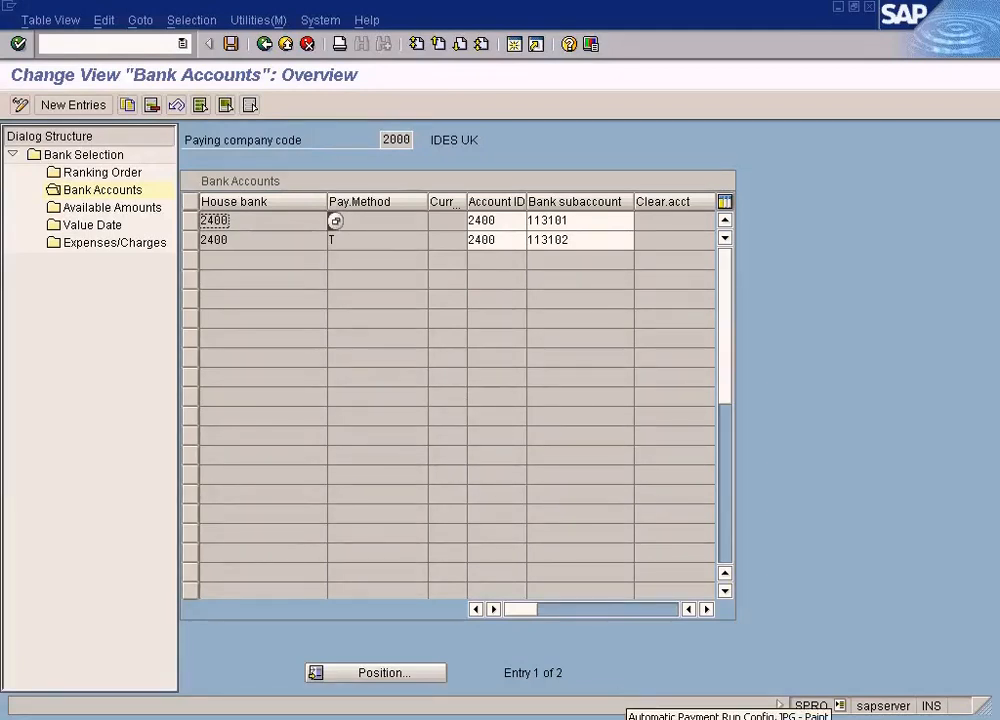
Switch to the Paint checklist and clear the selection around item 5 to review all five configuration steps
left_click(626, 715)
left_click(775, 319)
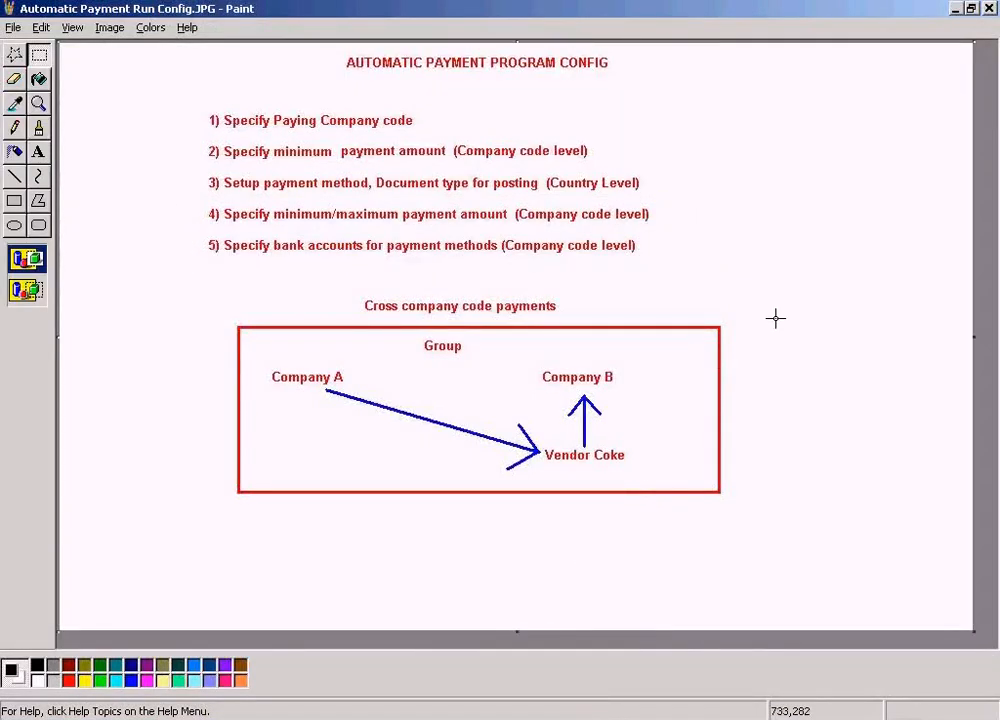
Switch to SAP Training2.doc in Word and append "- Introduction" to the "Automatic Payment Run" topic under Accounts Payable
left_click(470, 714)
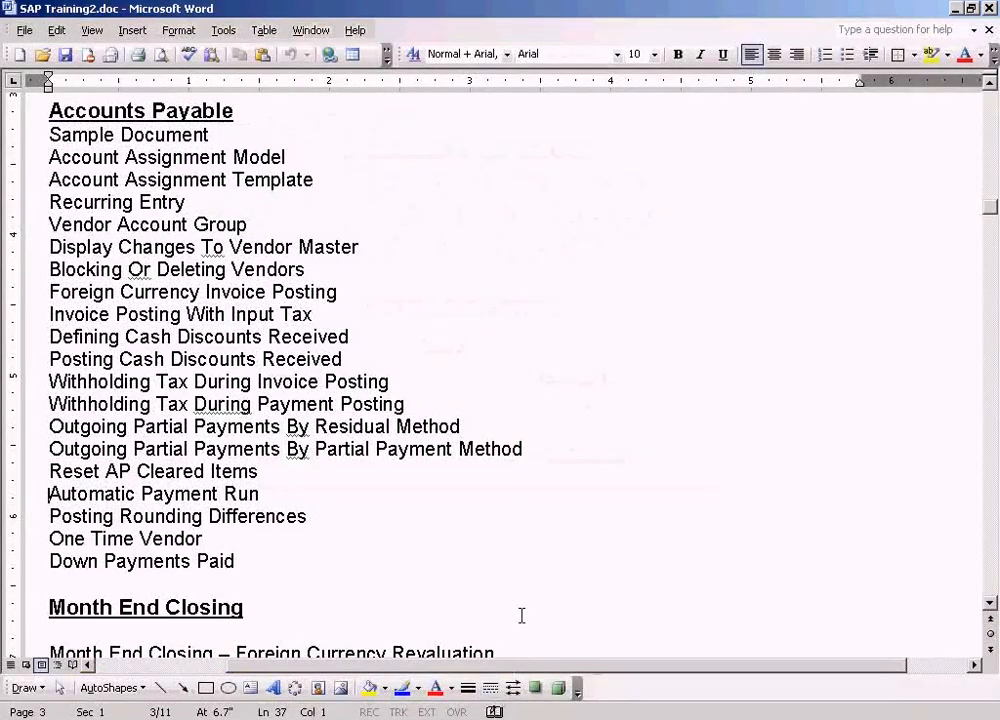
key("End")
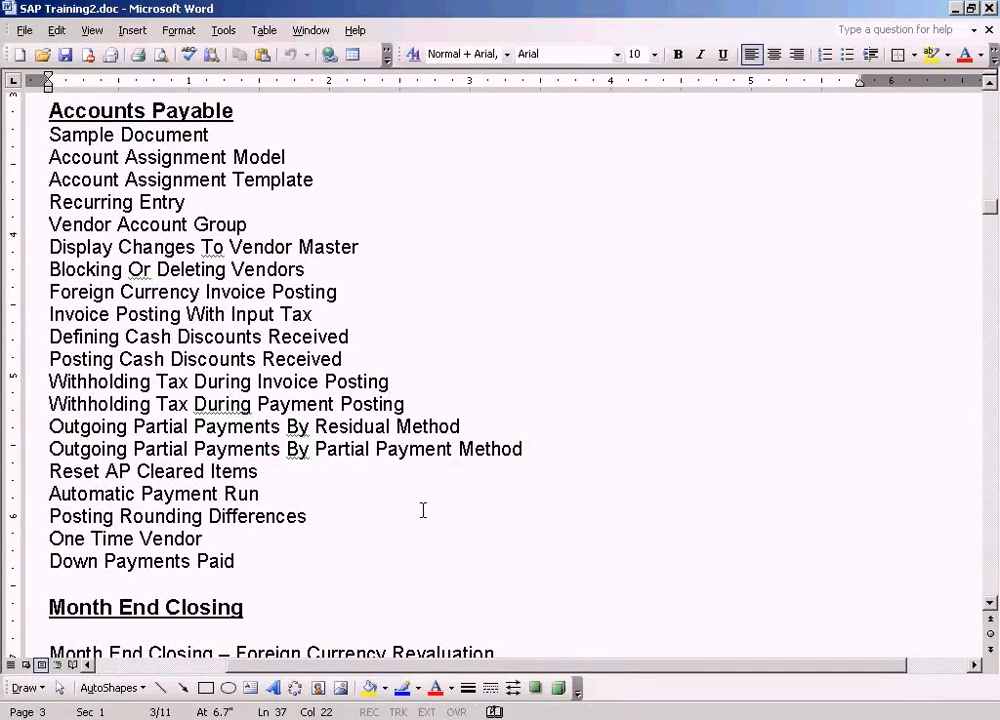
key("Home")
key("End")
type("- Introduction")
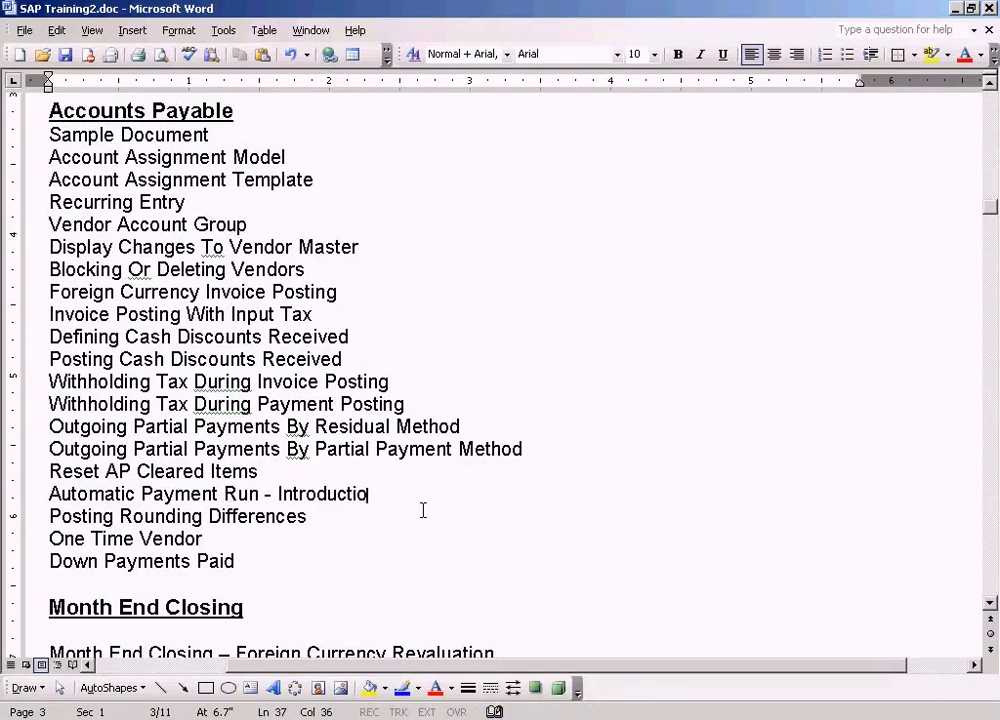
Add a new line below "Automatic Payment Run – Introduction" and paste a copy of that topic there
key("Return")
key("Up")
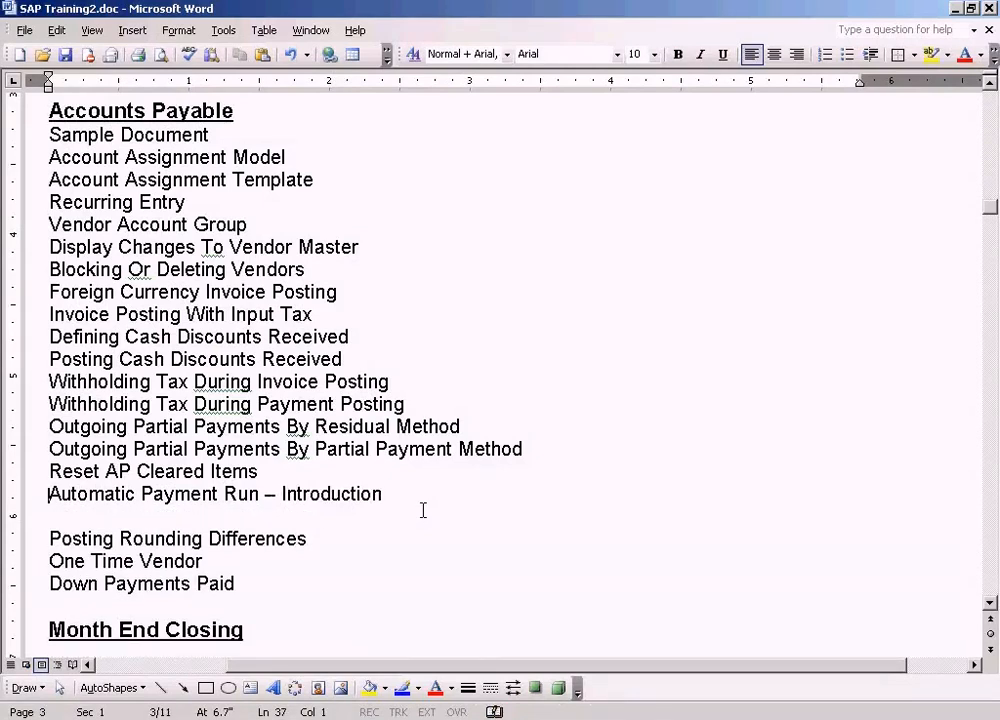
key("shift+Down")
key("ctrl+c")
key("End")
key("Down")
key("ctrl+v")
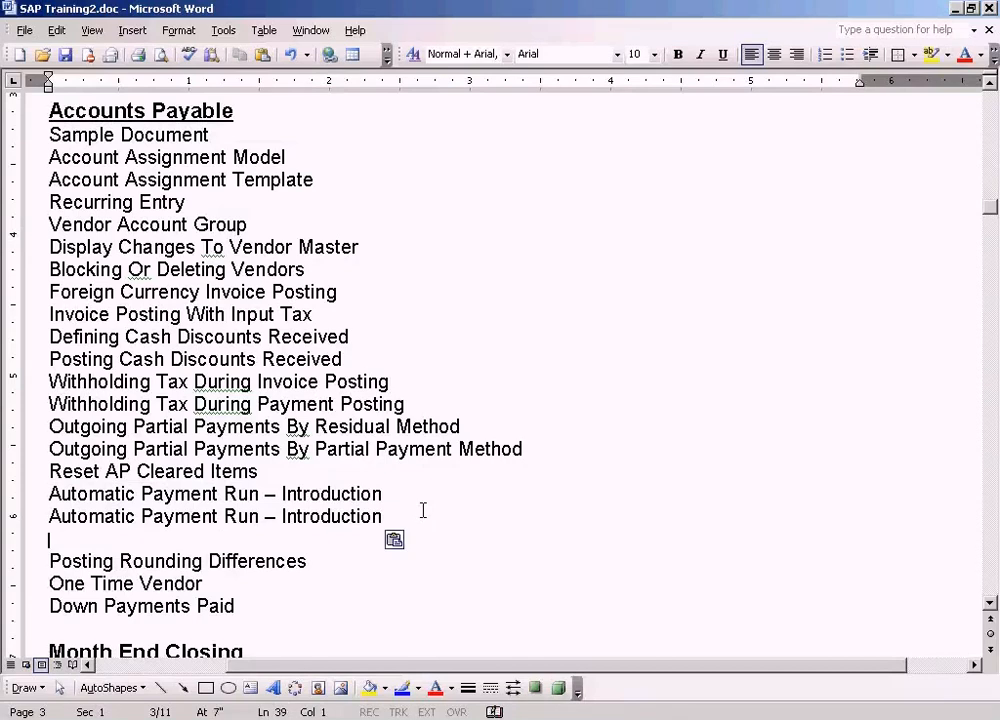
Replace "Introduction" with "Configuration" in the second "Automatic Payment Run" topic under Accounts Payable
key("Up")
key("End")
key("BackSpace")
key("BackSpace")
key("BackSpace")
key("BackSpace")
key("BackSpace")
key("BackSpace")
key("BackSpace")
key("BackSpace")
key("BackSpace")
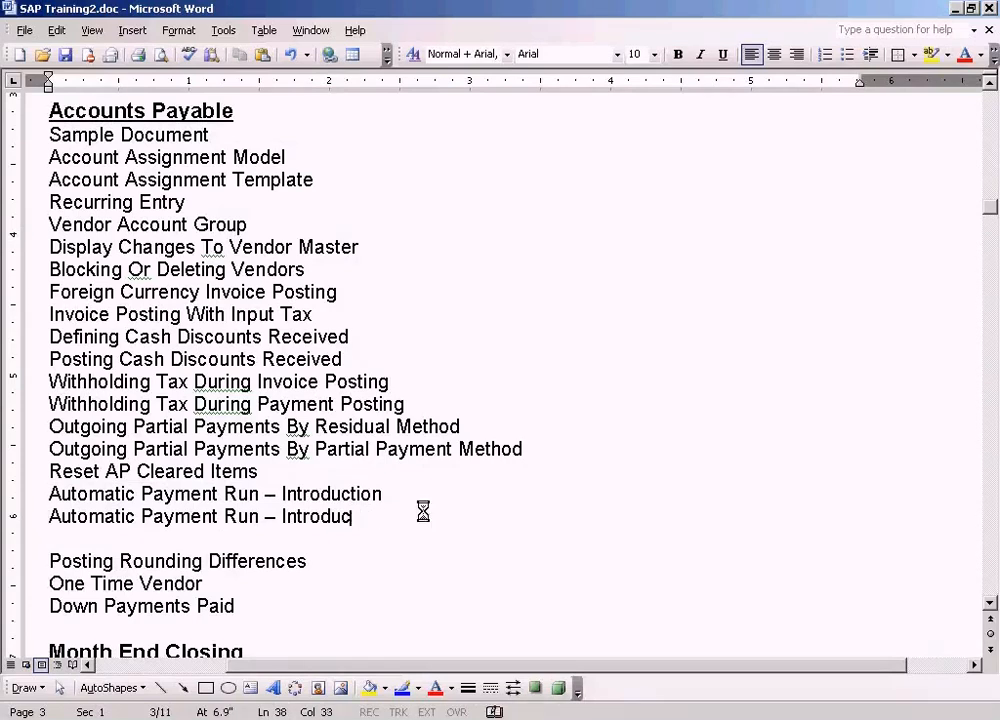
key("BackSpace")
key("BackSpace")
key("BackSpace")
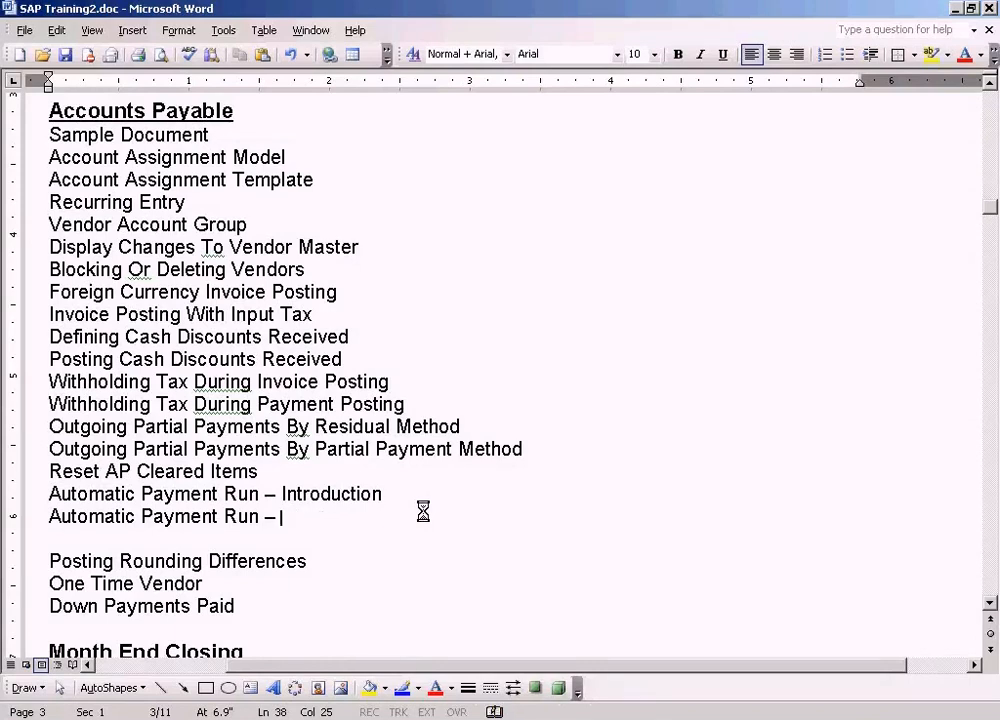
type("Configuration")
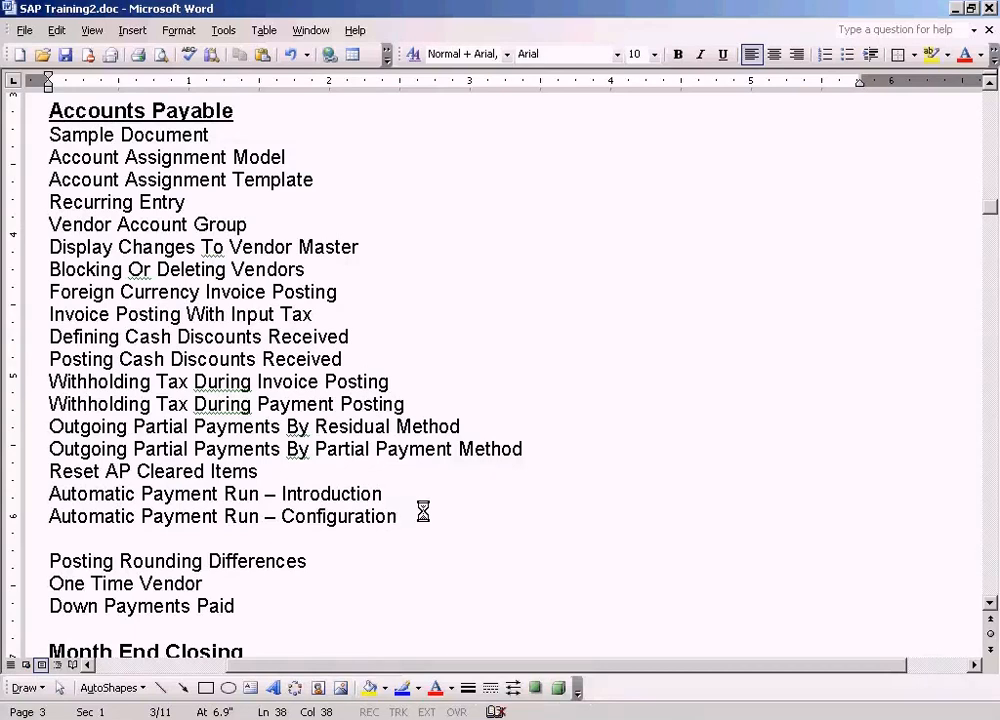
Paste another copy of "Automatic Payment Run – Introduction" below the Configuration topic and remove the blank lines after it
key("Return")
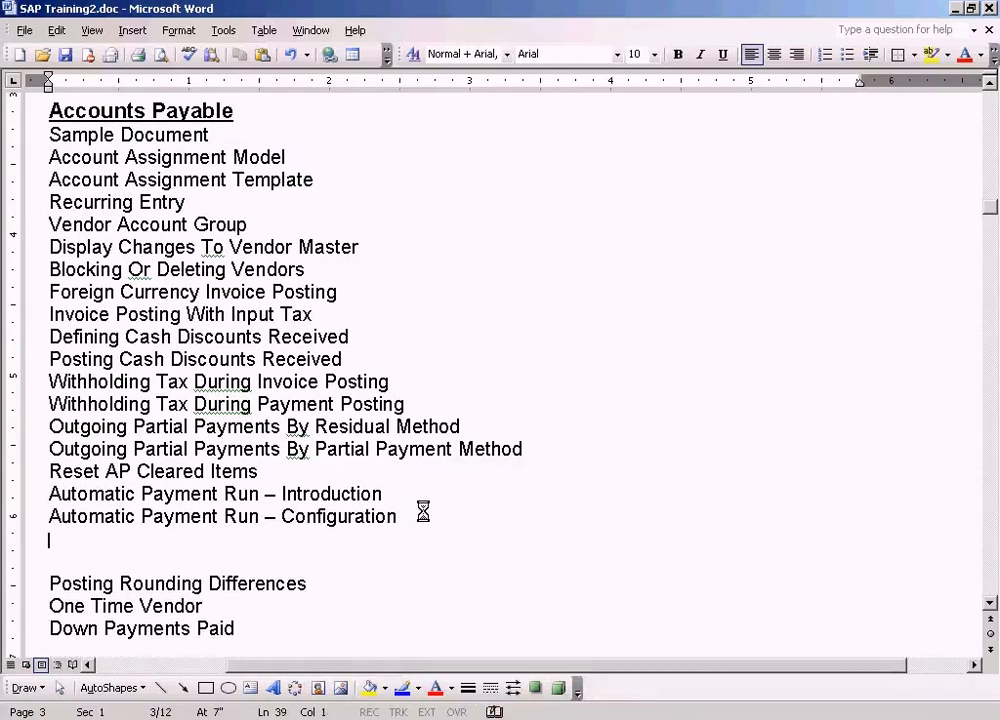
key("ctrl+v")
key("Delete")
key("Delete")
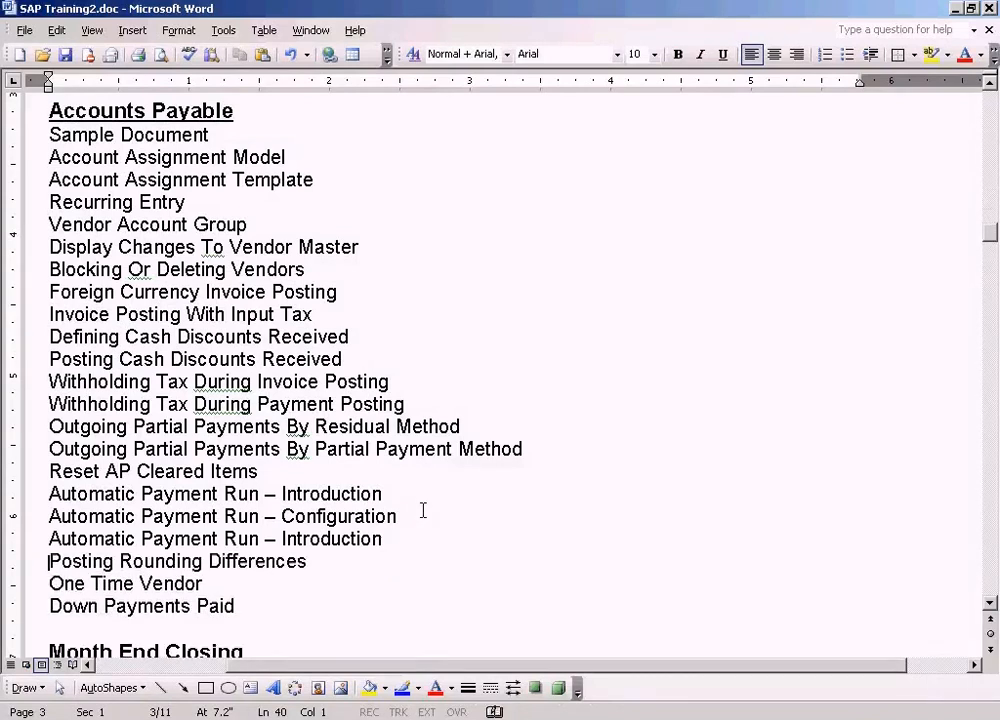
Replace "Introduction" with "Execution" in the third "Automatic Payment Run" topic and save the document
key("Up")
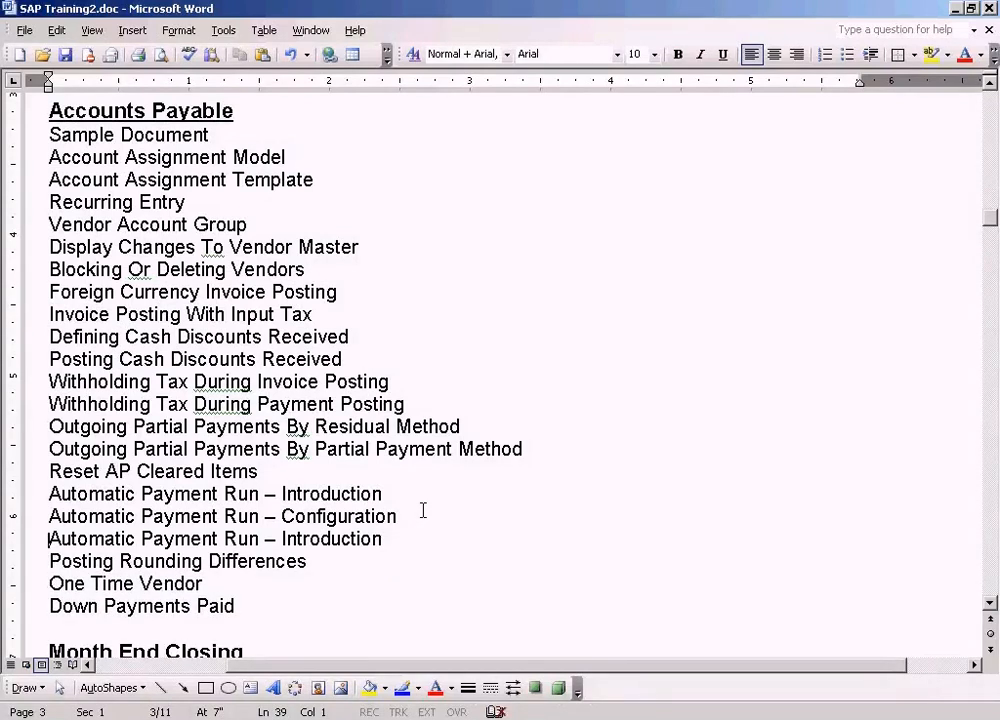
key("End")
key("BackSpace")
key("BackSpace")
key("BackSpace")
key("BackSpace")
key("BackSpace")
key("BackSpace")
key("BackSpace")
key("BackSpace")
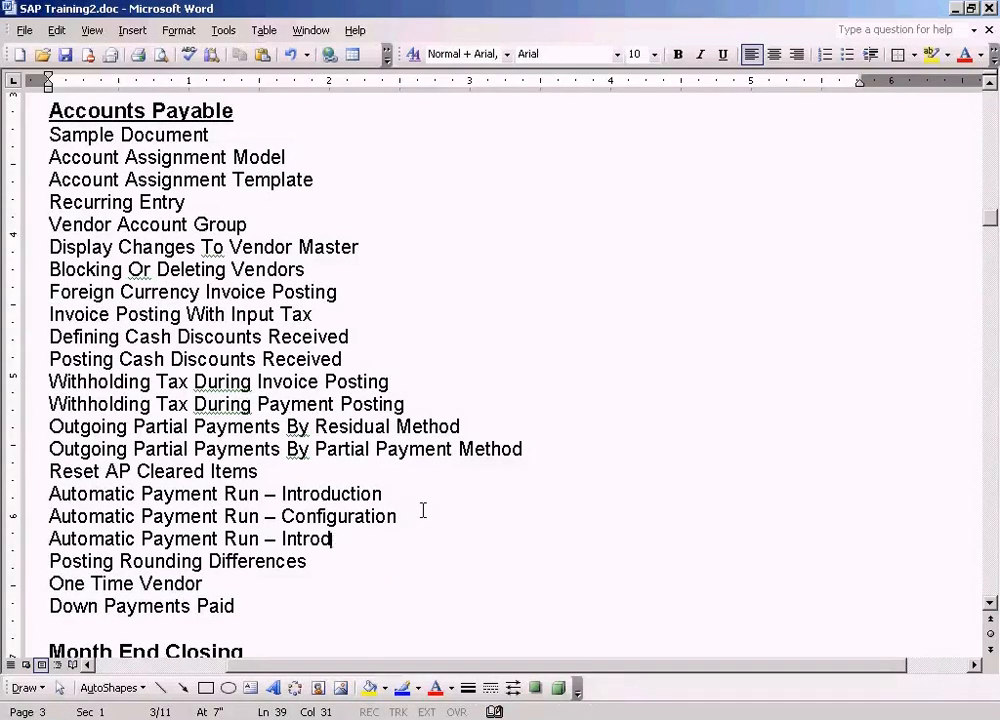
key("BackSpace")
key("BackSpace")
key("BackSpace")
key("BackSpace")
type("Exec")
type("ute")
key("BackSpace")
type("ion")
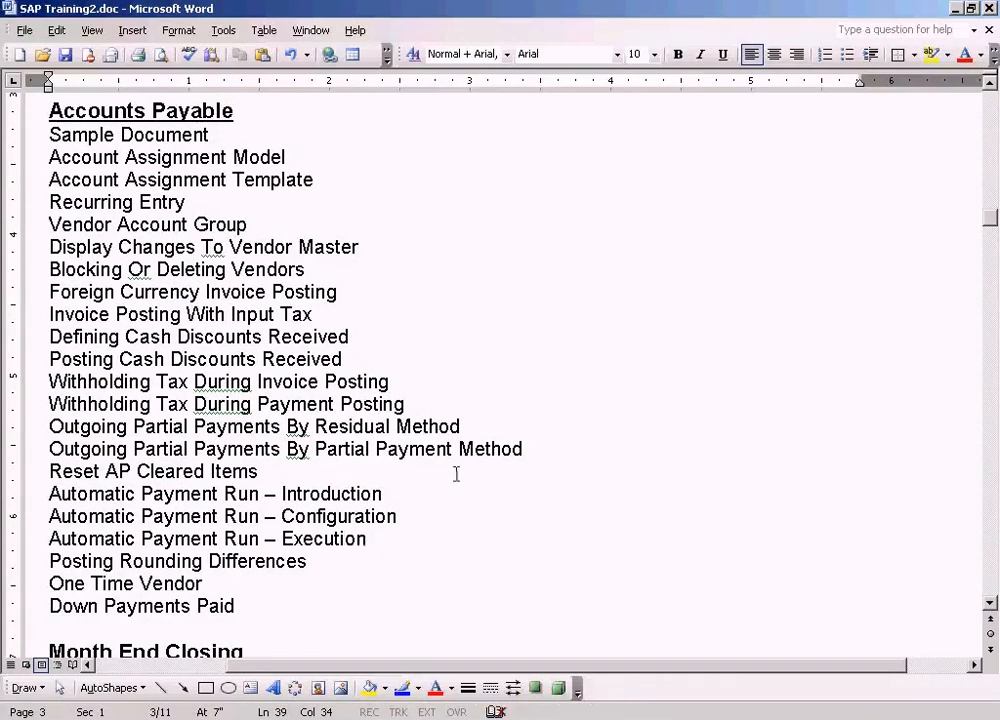
left_click(429, 498)
key("ctrl+s")
Review the Word outline's Bank Accounting section, especially "Bank Master Data Creation", and look back over the Accounts Payable topics
key("alt+Tab")
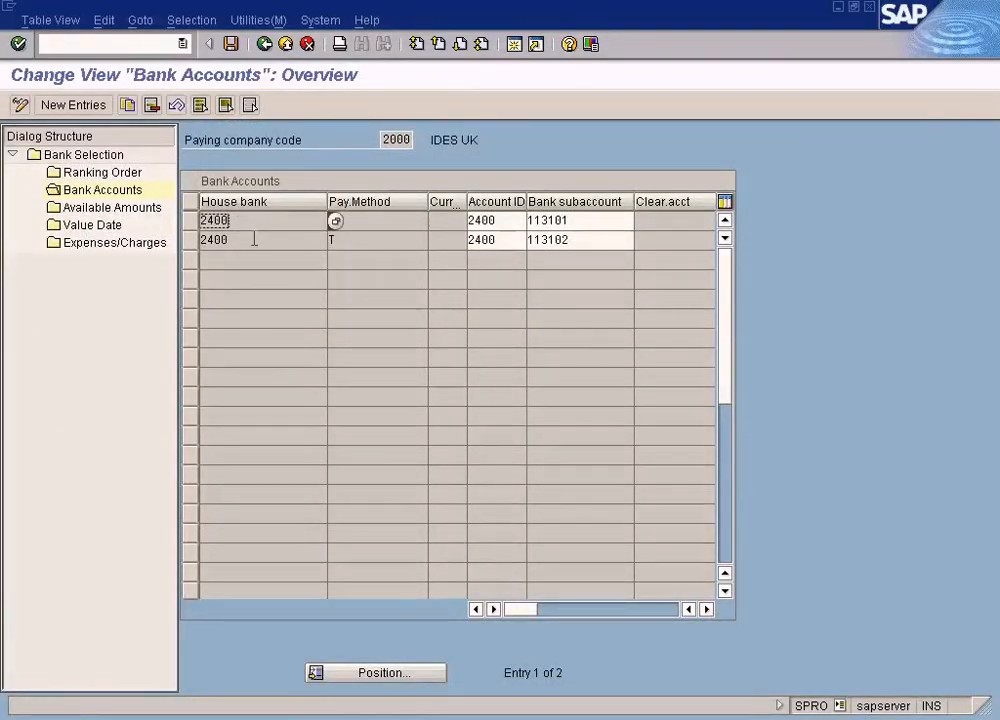
left_click(515, 46)
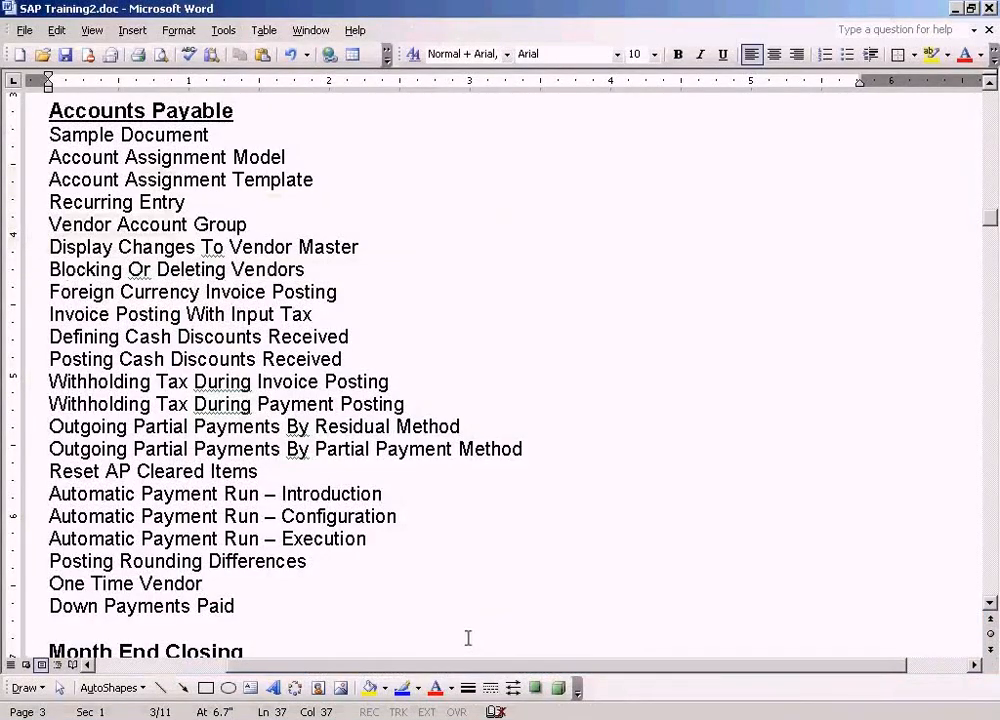
scroll(469, 641, "down", 4)
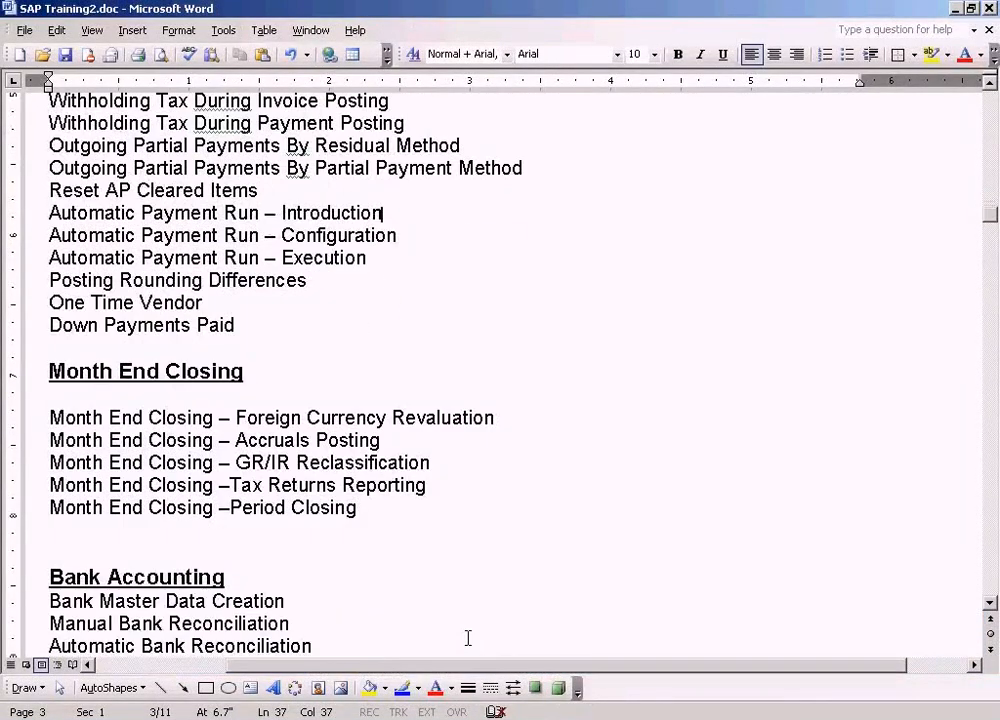
scroll(328, 557, "down", 2)
left_click(147, 460)
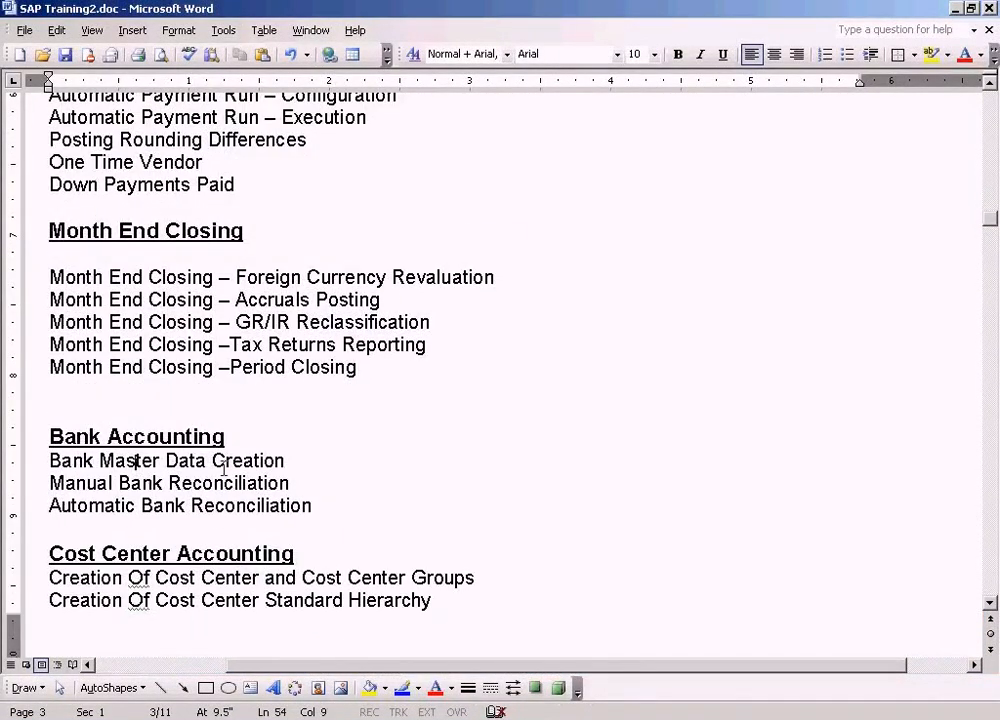
left_click_drag(289, 466, 96, 470)
scroll(96, 472, "up", 6)
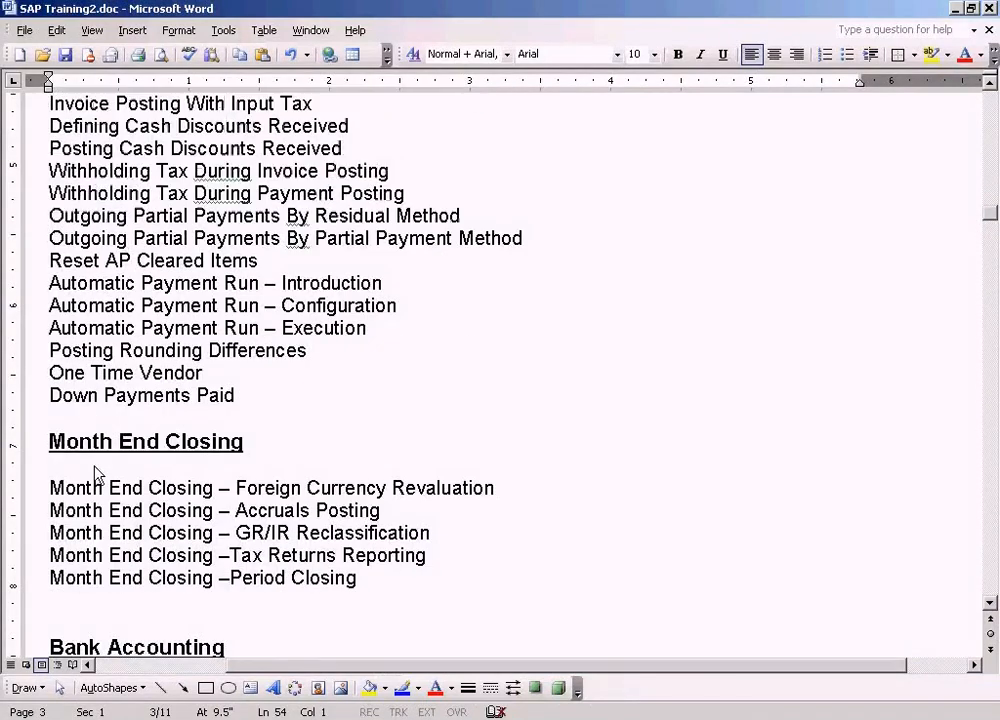
scroll(96, 470, "up", 5)
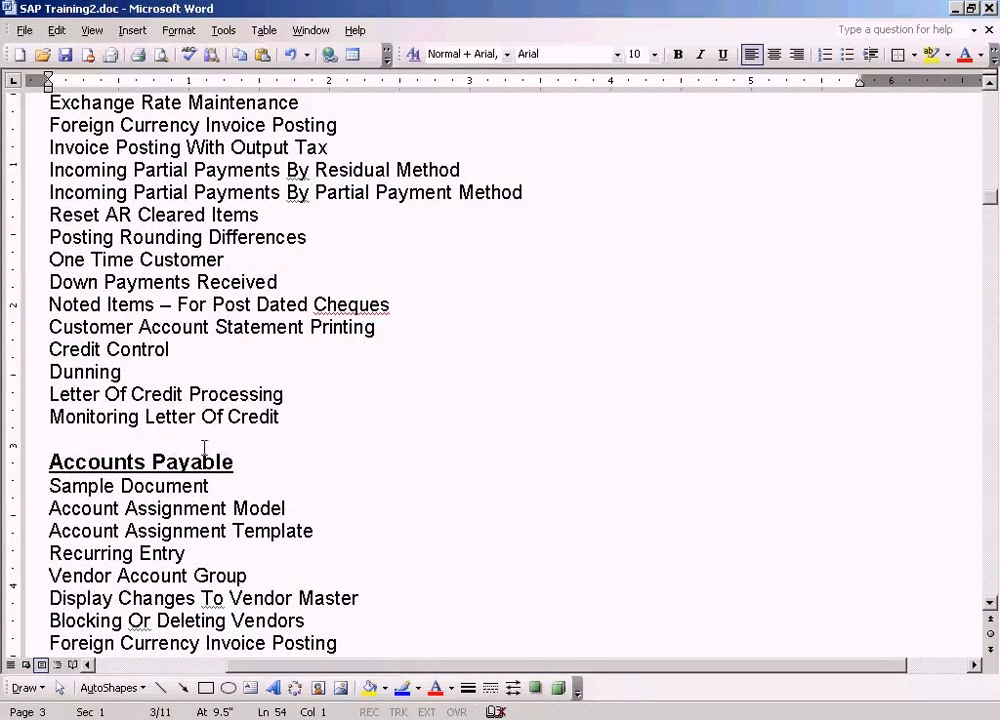
scroll(205, 457, "down", 4)
scroll(205, 457, "down", 2)
left_click(330, 424)
Switch to SAP, create a new session and open the SAP Reference IMG through transaction spro
left_click(590, 718)
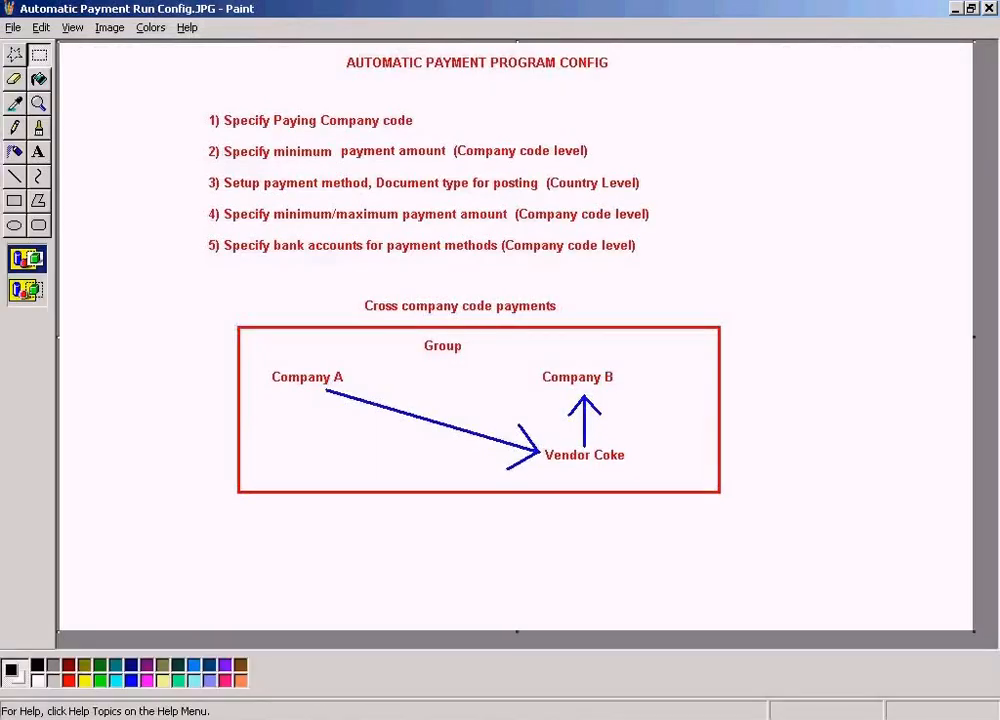
left_click(478, 715)
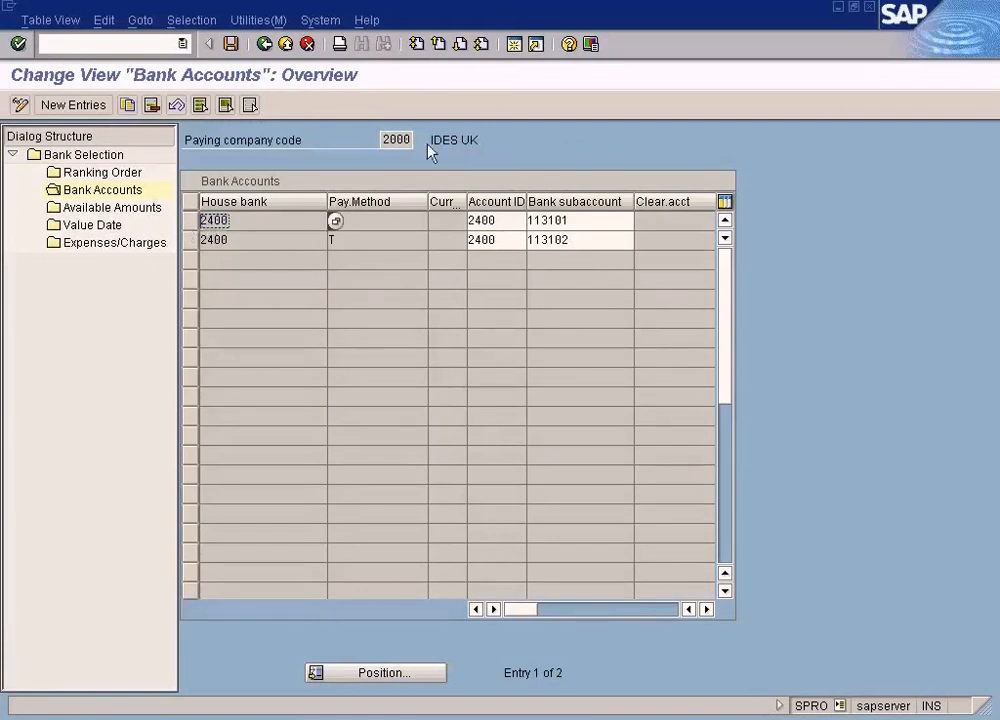
left_click(516, 46)
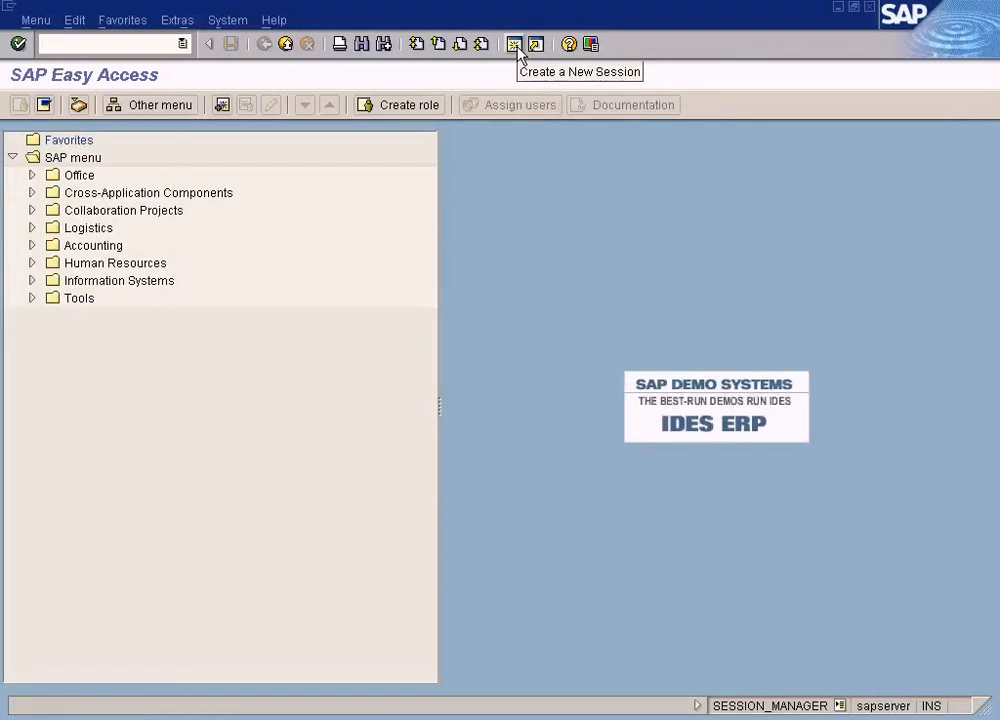
type("spro")
key("Return")
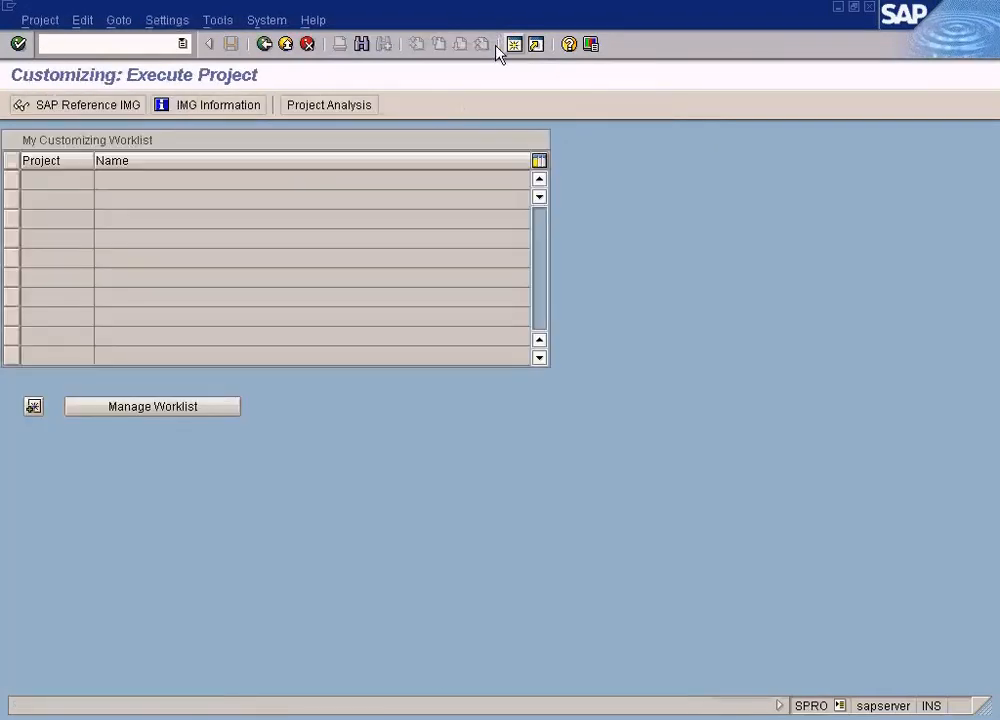
left_click(110, 105)
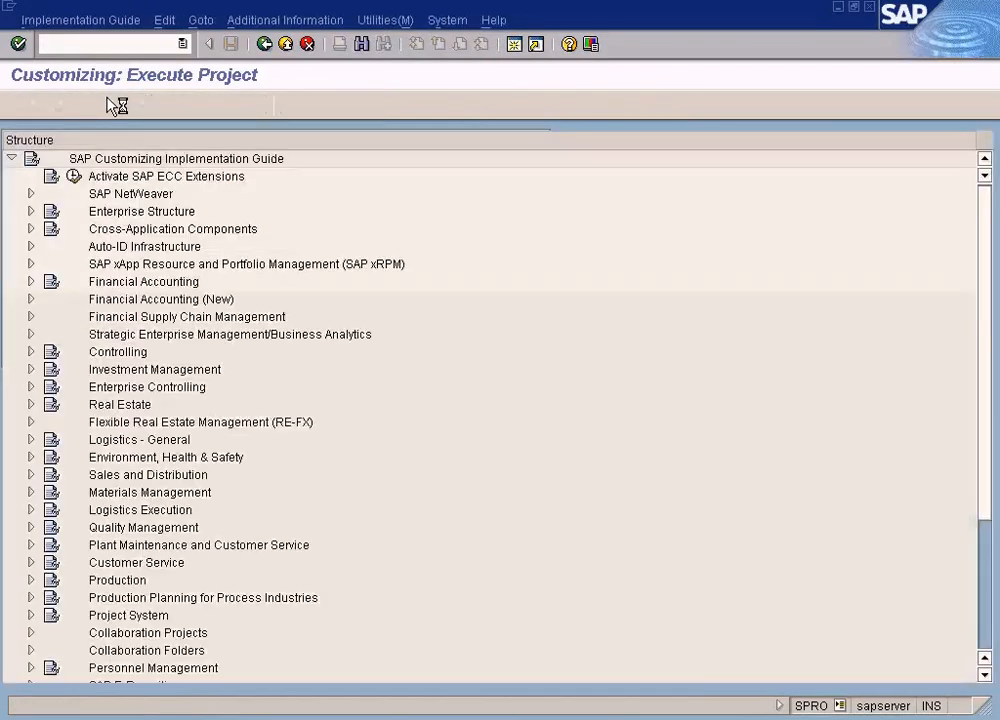
Open Define House Banks in the bank accounts settings of Financial Accounting (New), using company code SUN
left_click(31, 300)
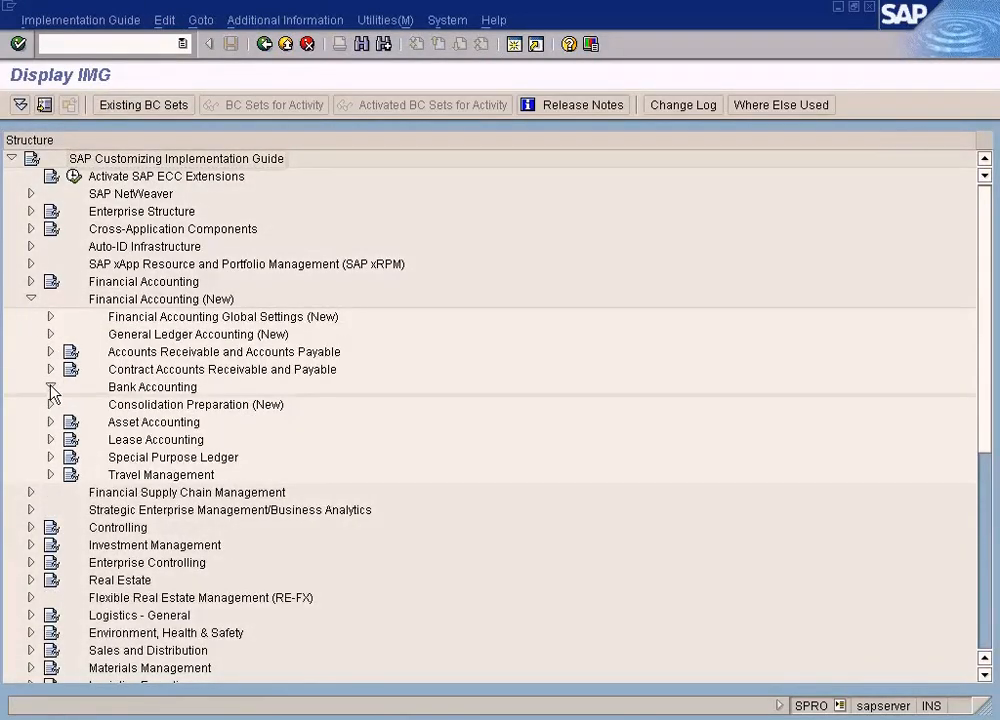
left_click(50, 387)
left_click(70, 422)
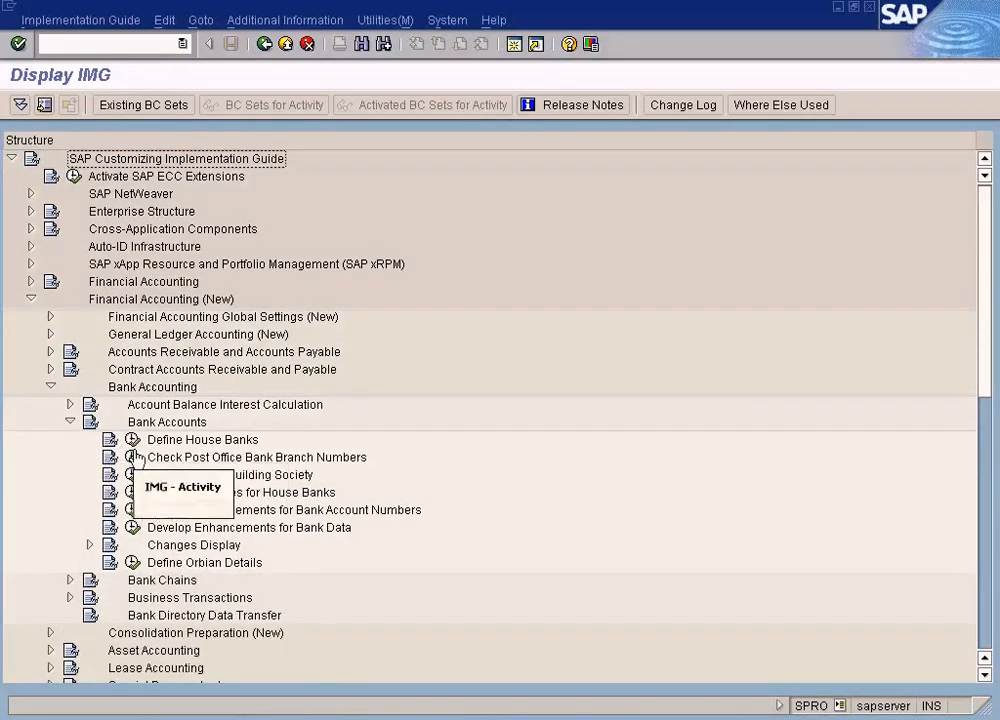
left_click(132, 440)
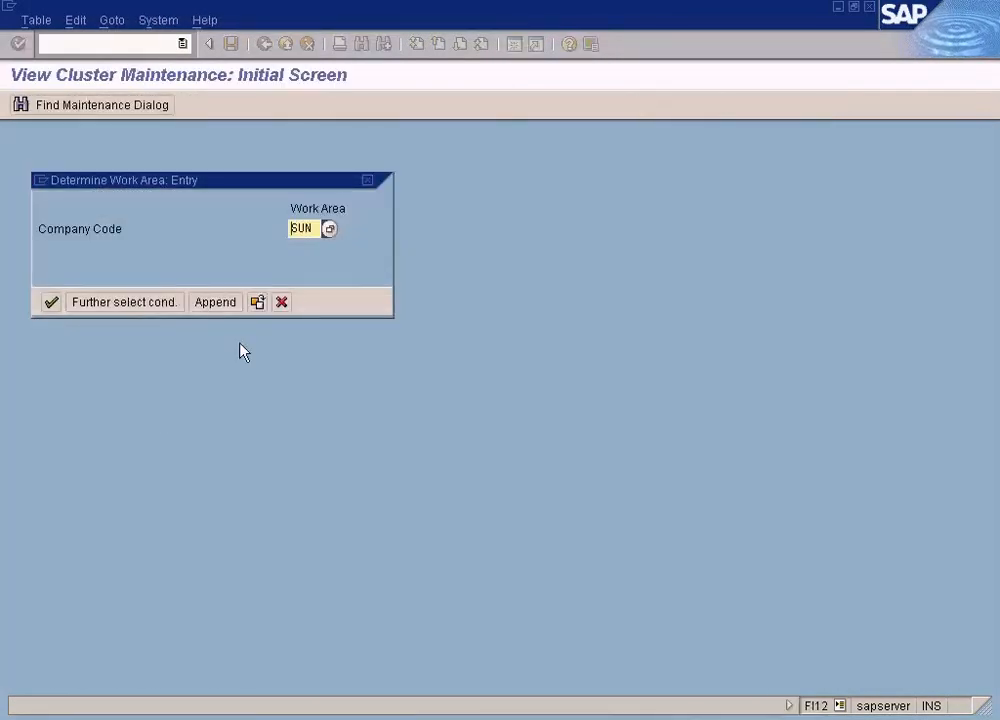
left_click(51, 301)
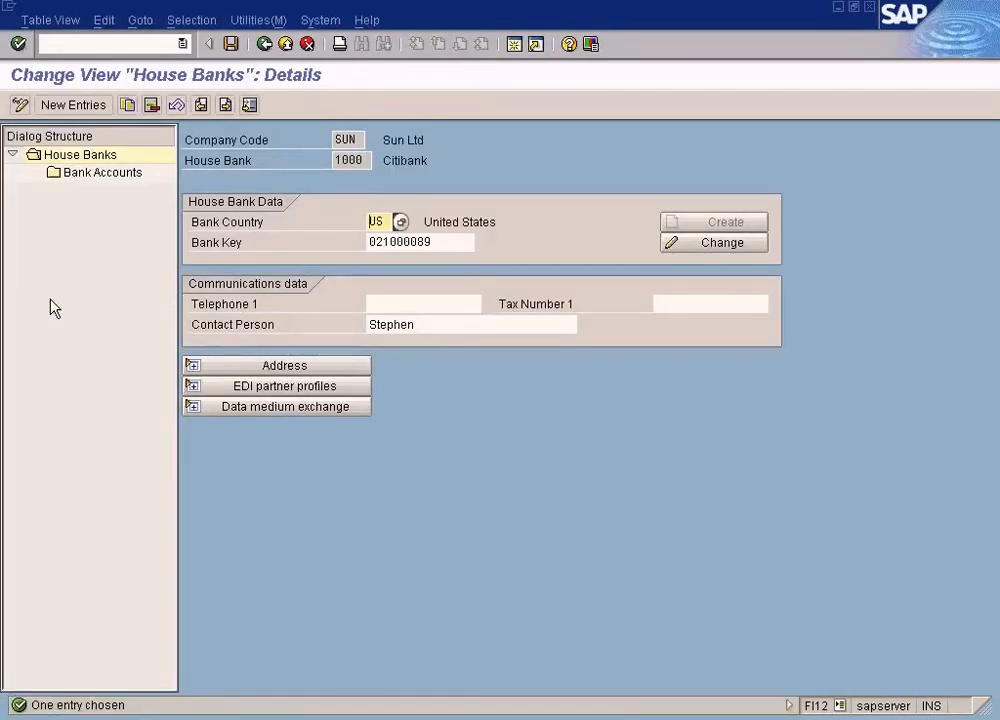
Examine the house bank ID, bank country and bank key in the Citibank house bank details
left_click(365, 160)
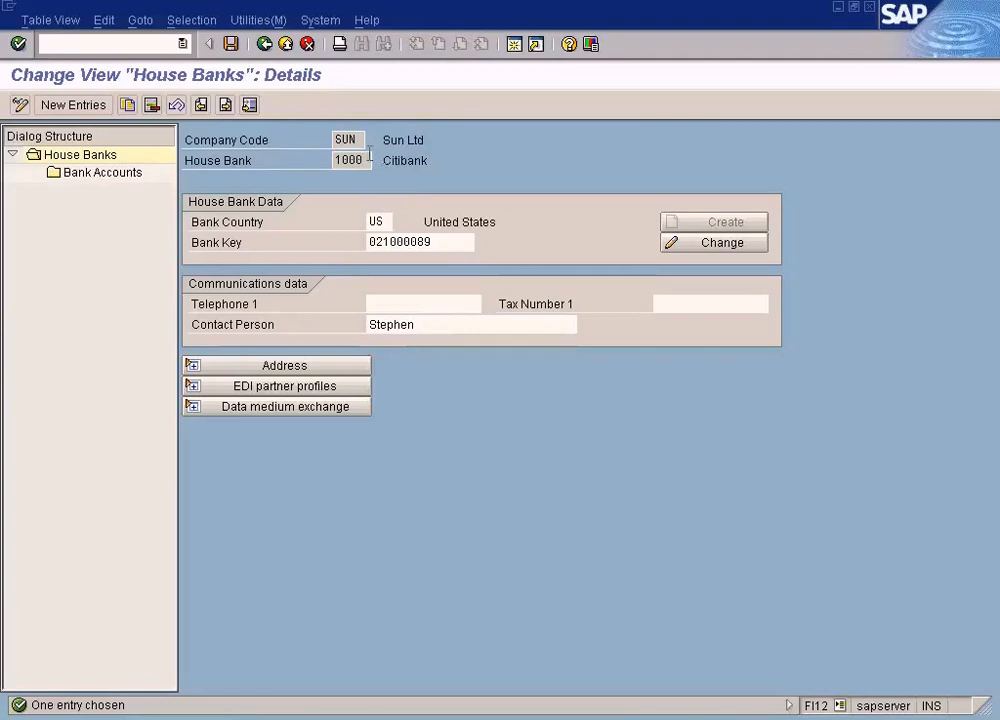
left_click_drag(366, 160, 334, 161)
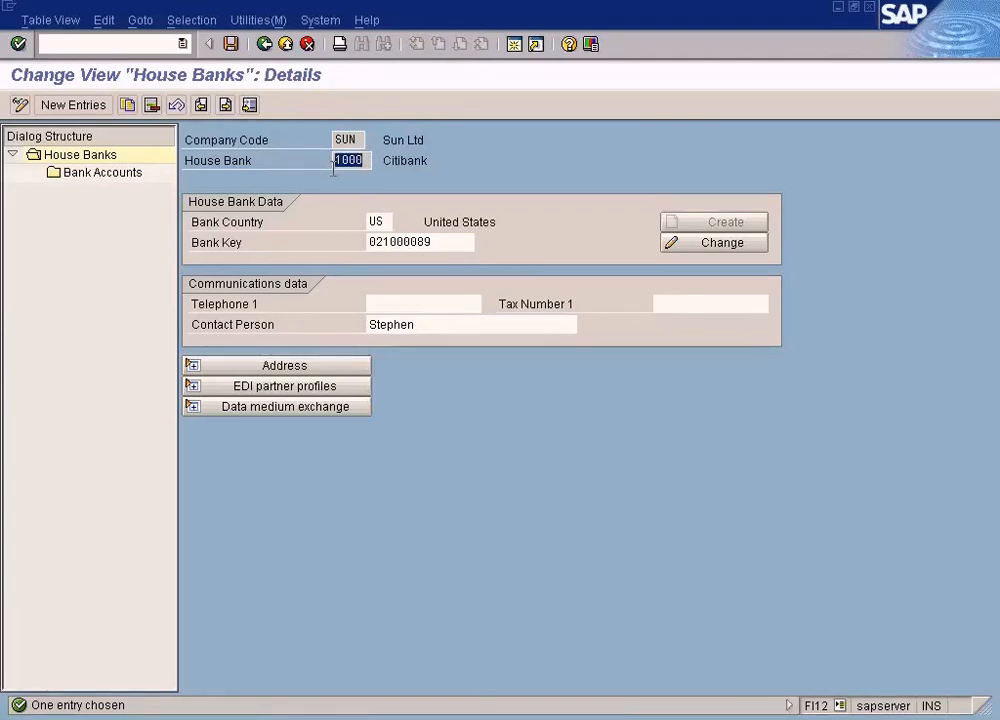
left_click(383, 224)
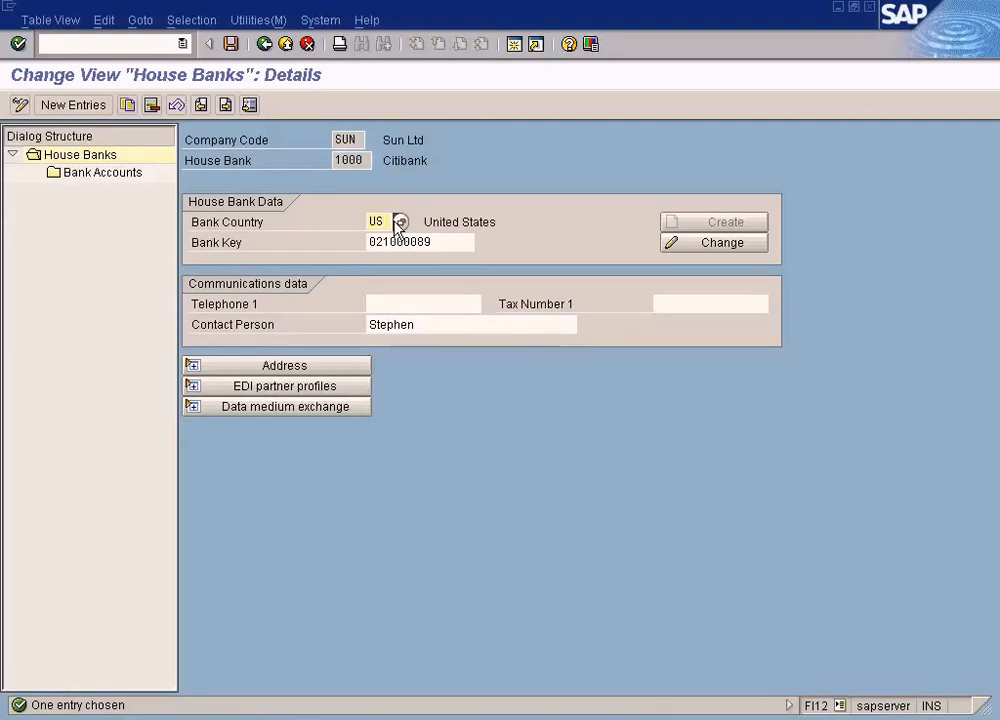
left_click(393, 241)
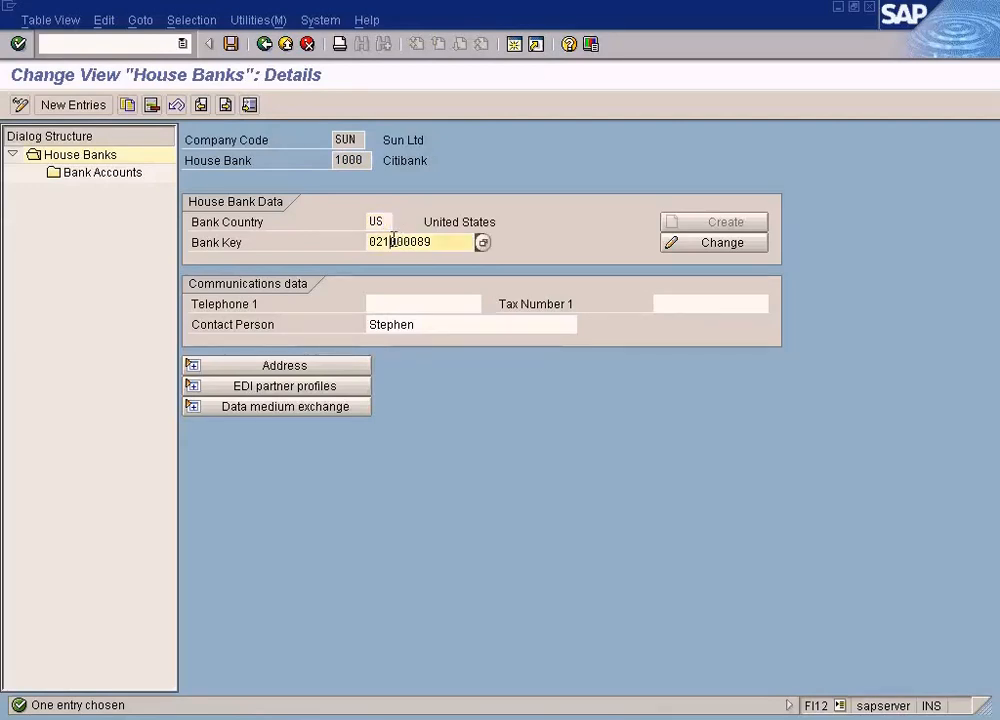
left_click(388, 220)
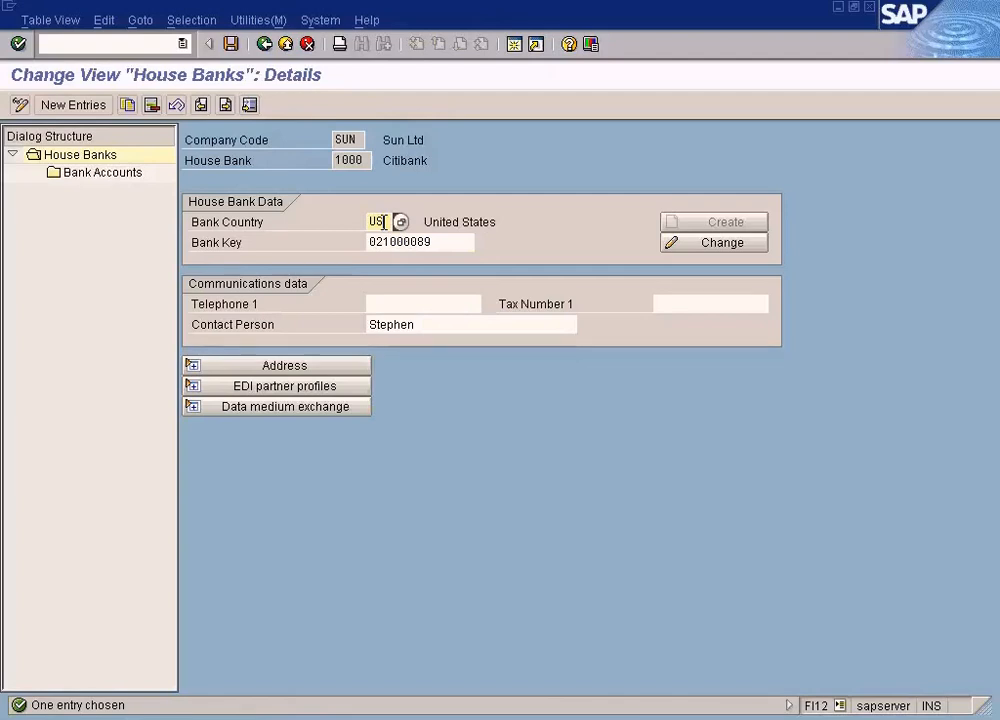
left_click(436, 241)
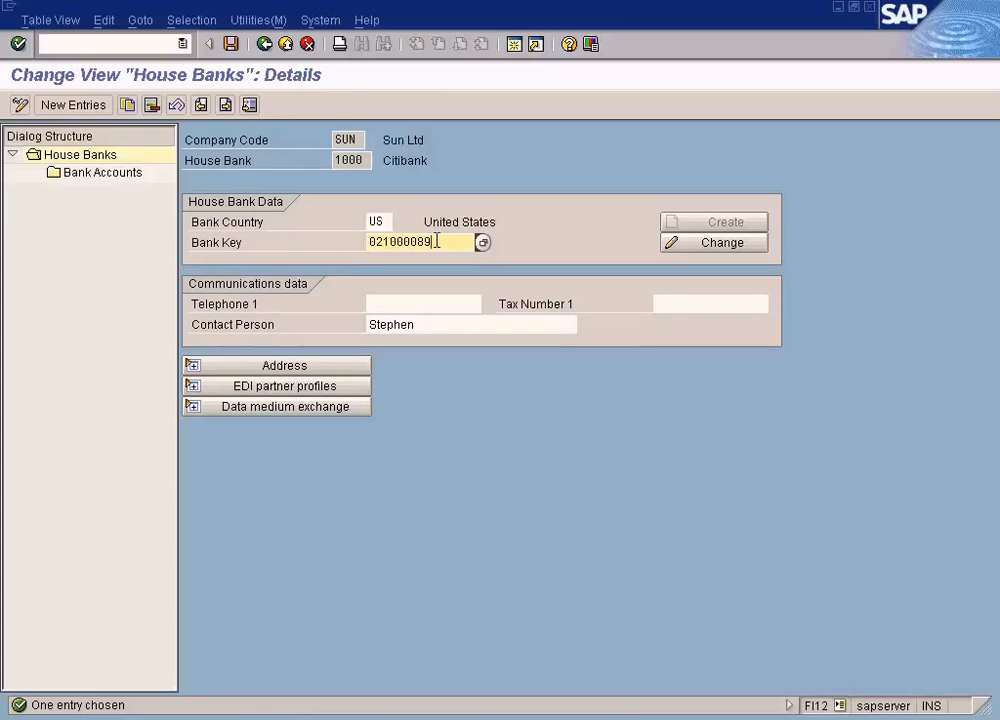
left_click_drag(440, 241, 328, 240)
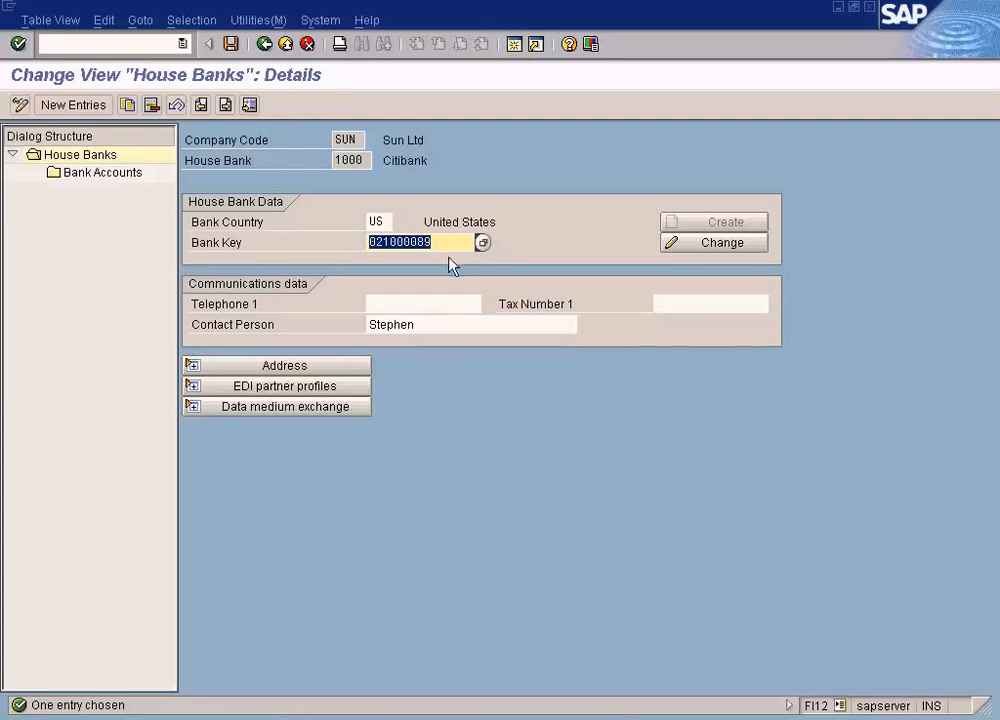
Switch to the Word outline to highlight "Bank Master Data Creation" under Bank Accounting, and return to the bank key in SAP
key("alt+Tab")
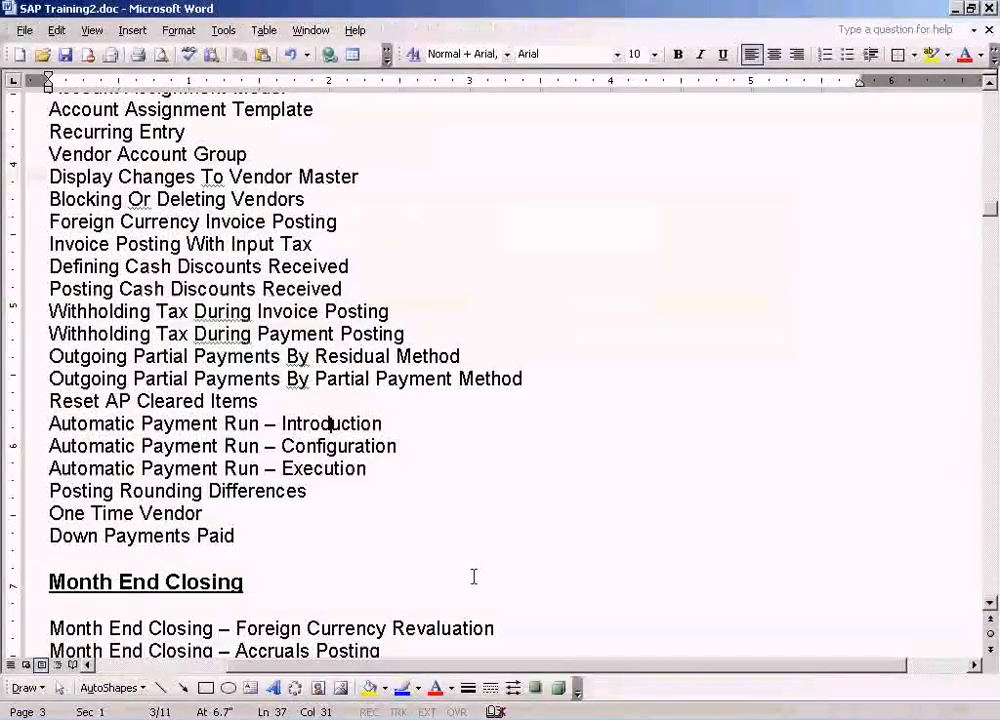
scroll(302, 558, "down", 5)
scroll(302, 558, "down", 2)
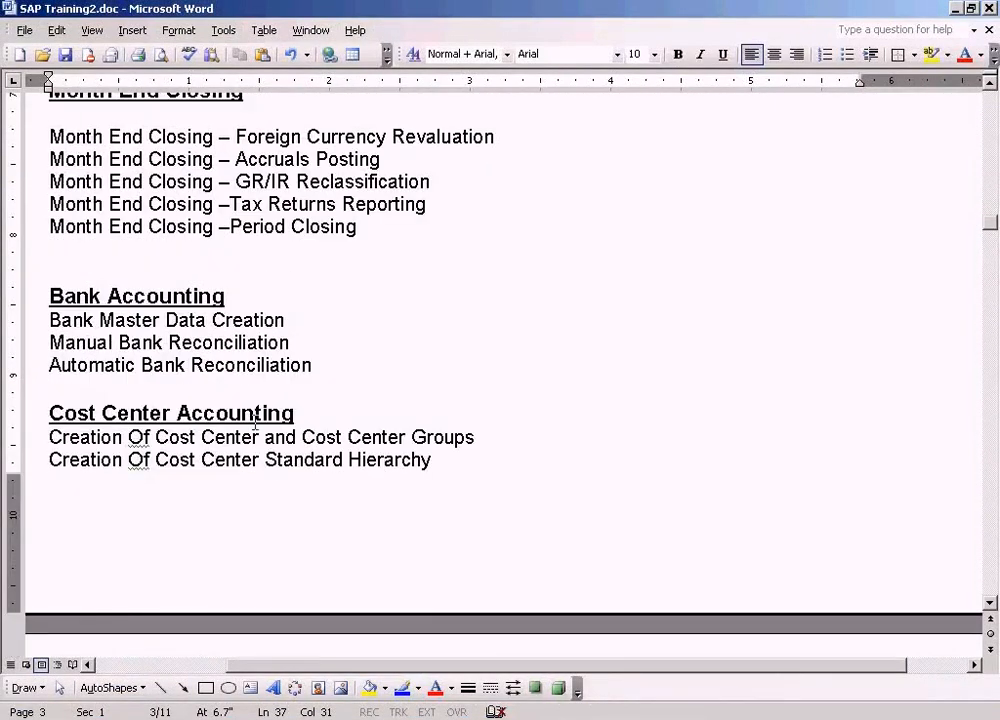
left_click(232, 320)
key("shift+Down")
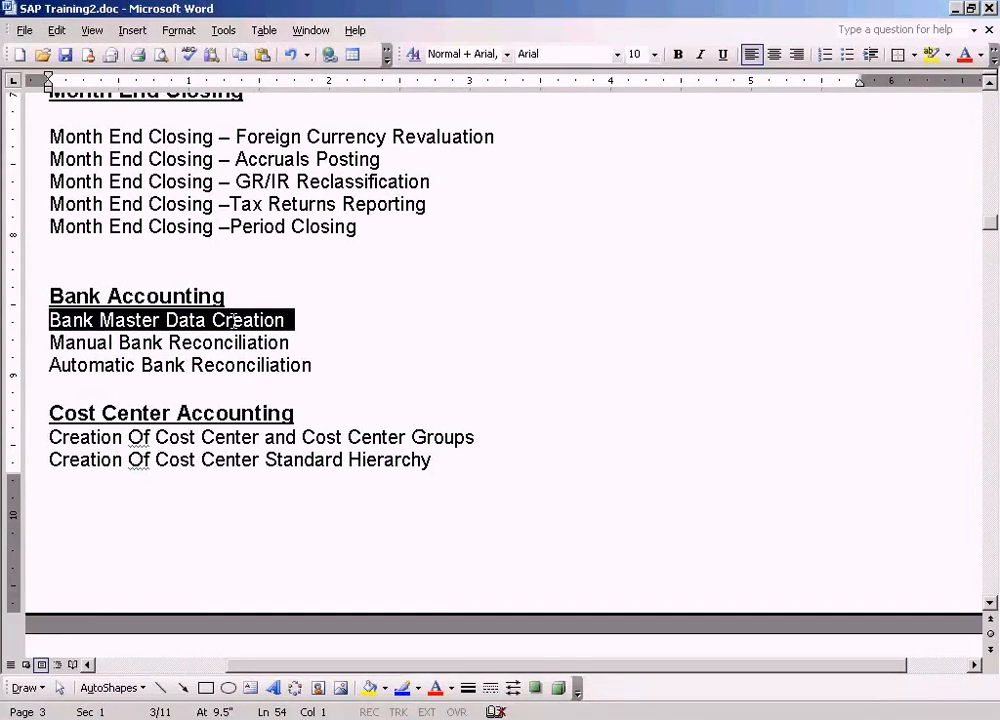
key("alt+Tab")
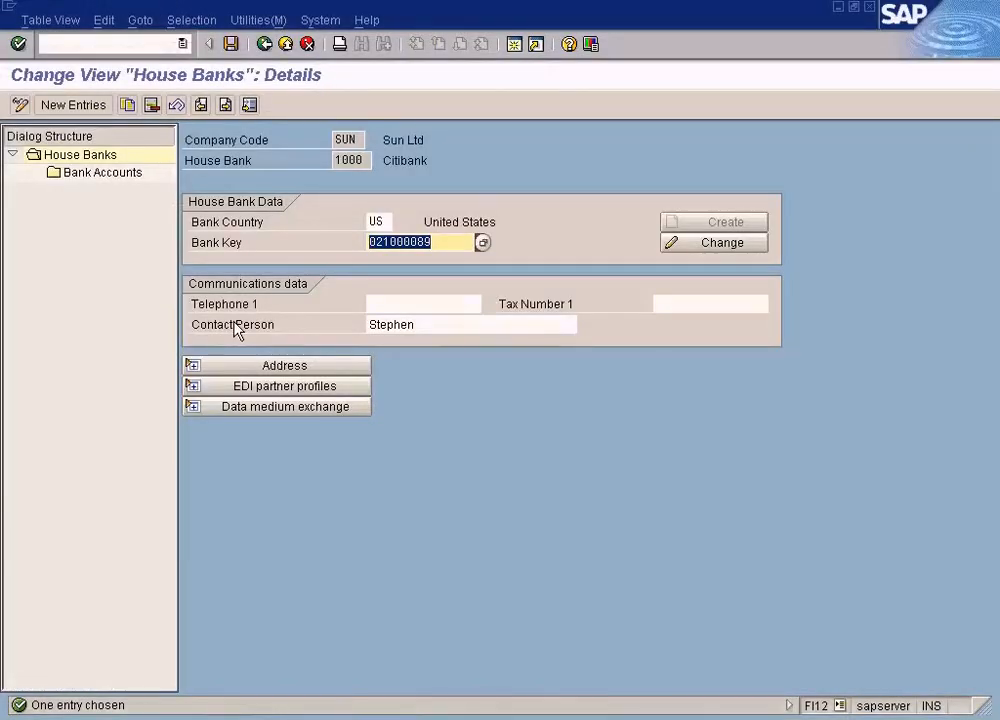
left_click(450, 241)
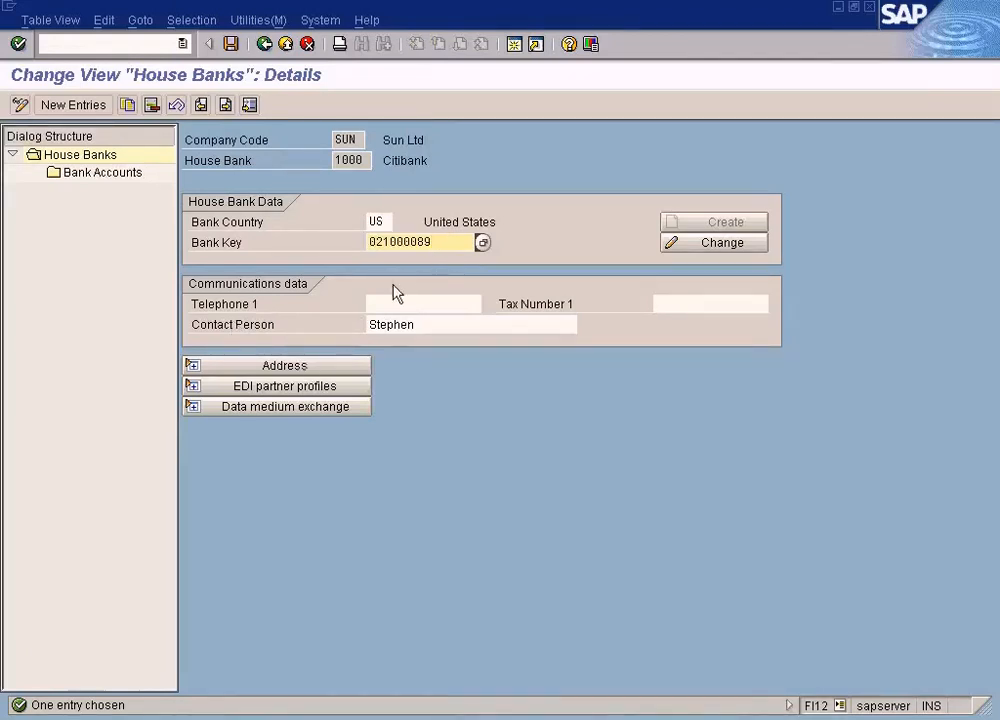
Compare the Citibank house bank ID with the house bank column in the payment program's Bank Accounts overview for IDES UK
left_click(364, 160)
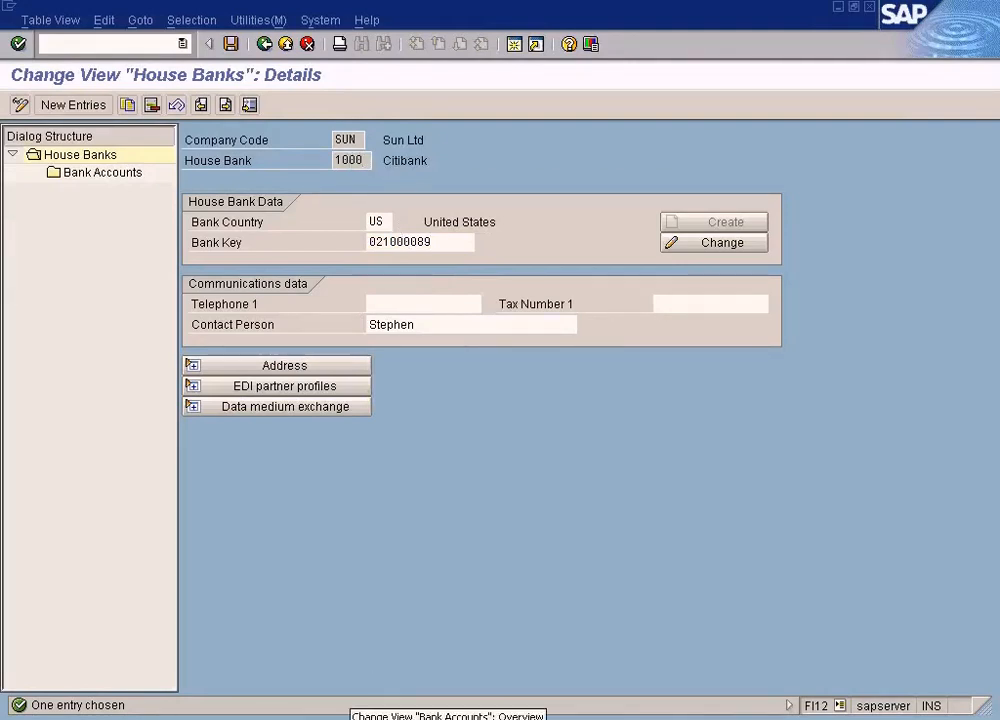
left_click(372, 716)
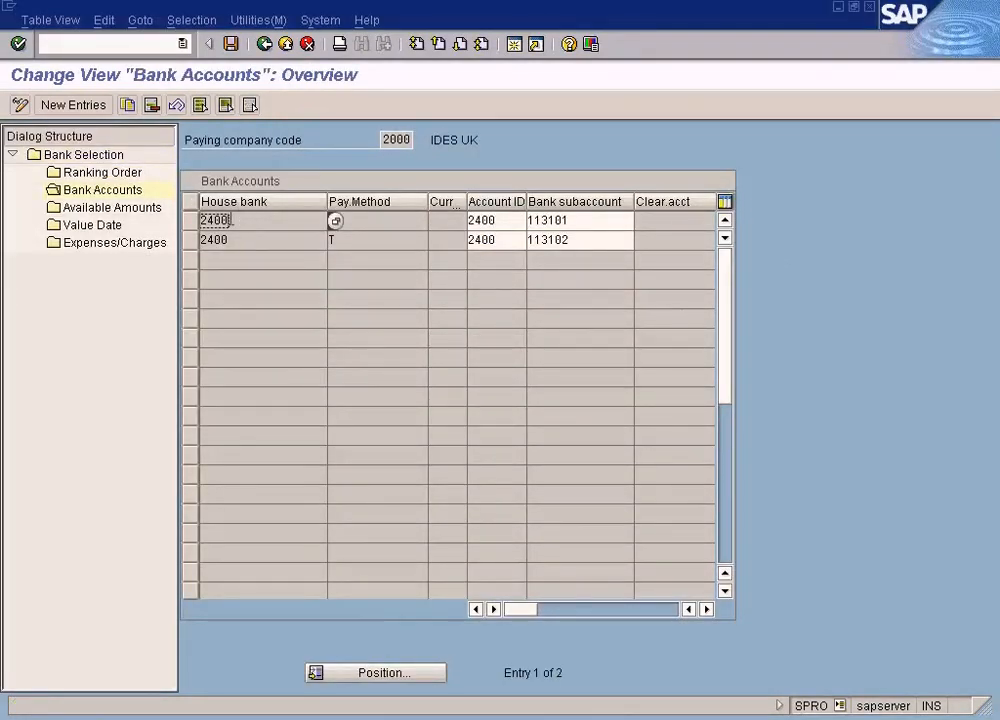
type("C")
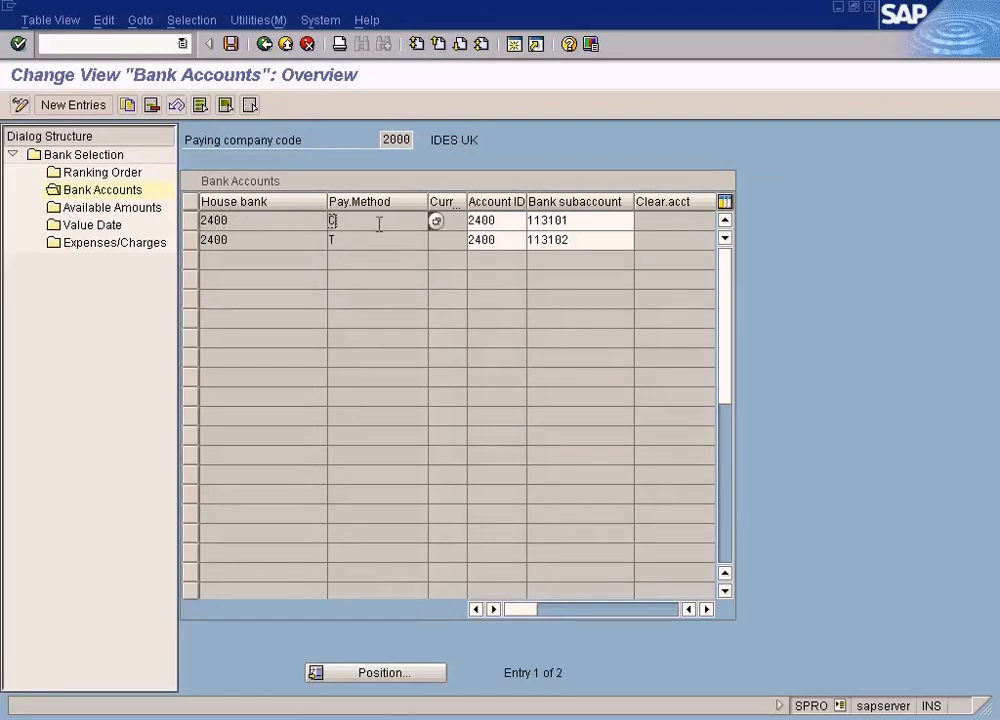
left_click_drag(241, 223, 155, 225)
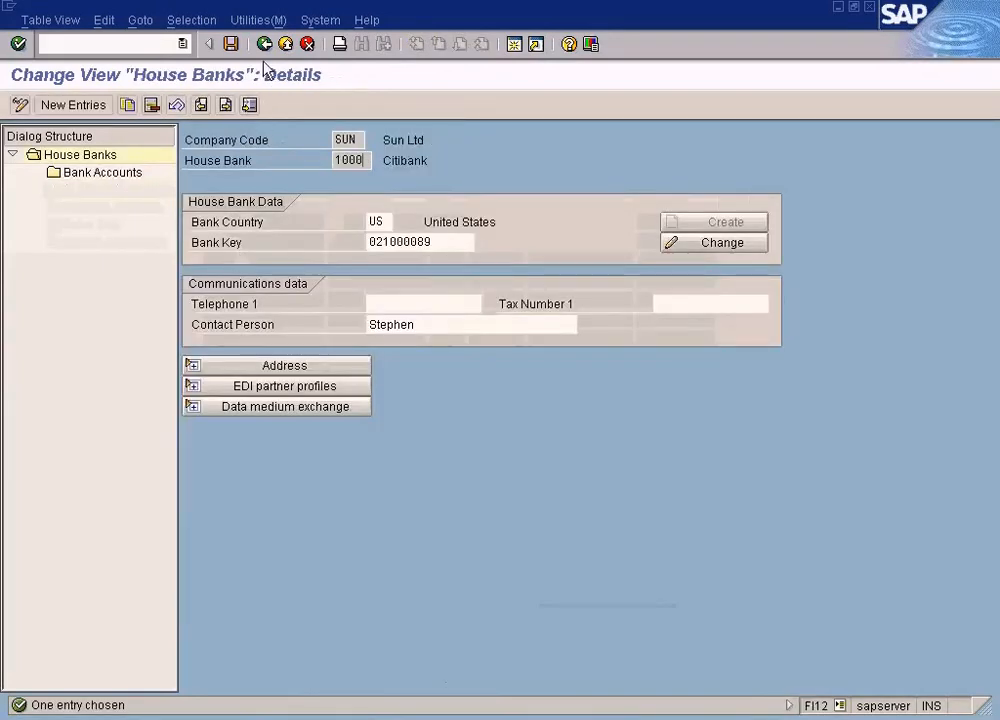
Reopen Define House Banks from the IMG with company code 2000 and open the details of the Barclays Bank house bank
left_click(265, 49)
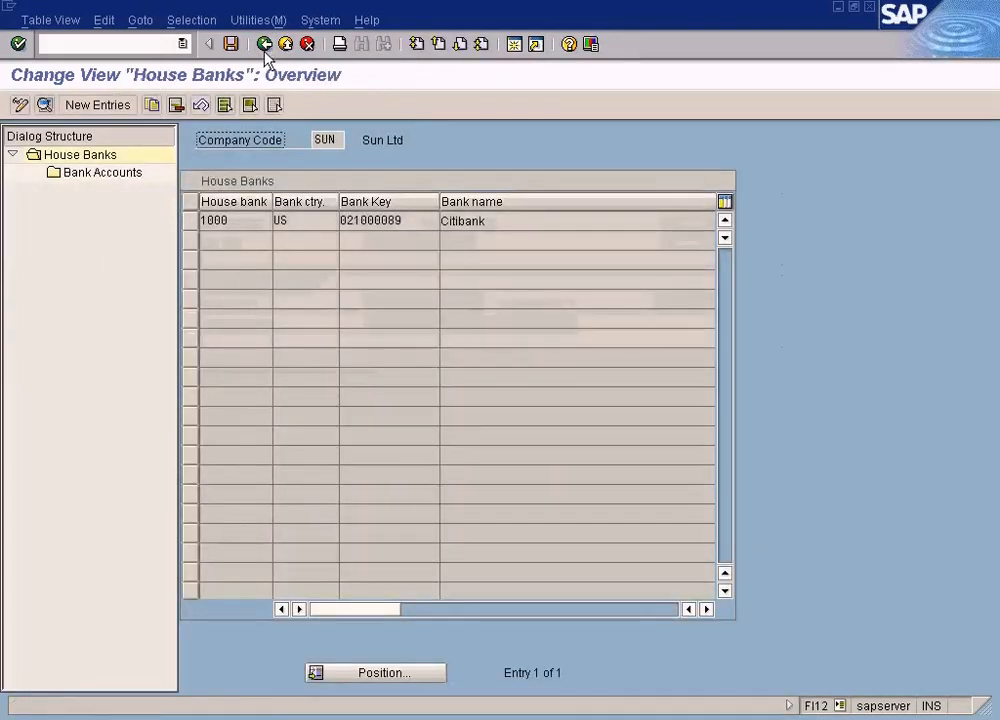
left_click(264, 46)
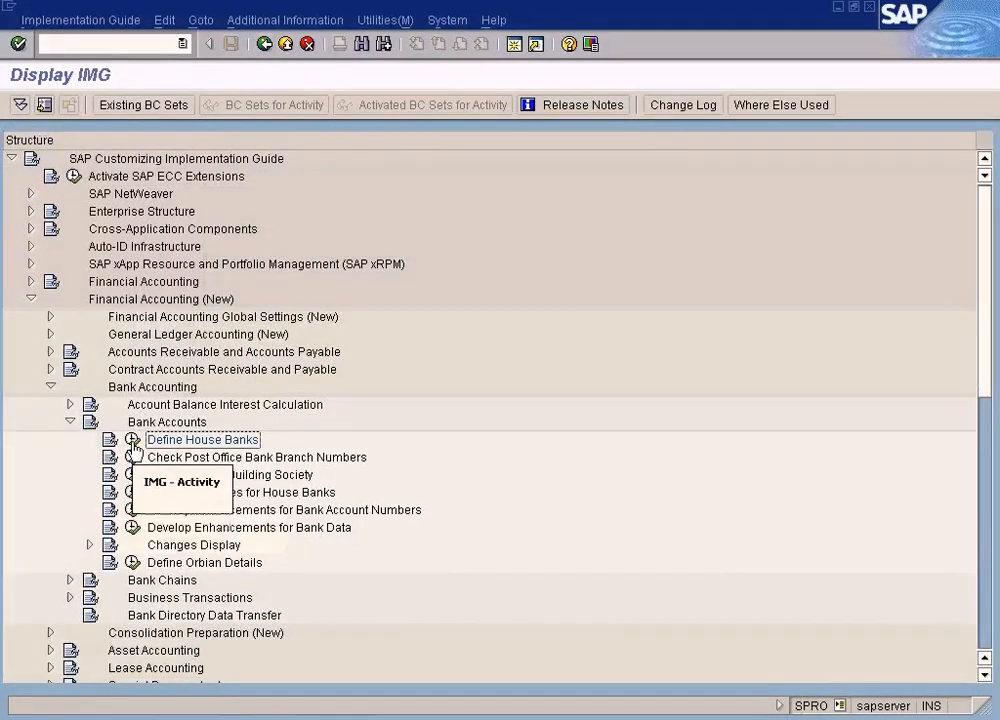
left_click(132, 440)
key("Delete")
key("Delete")
key("Delete")
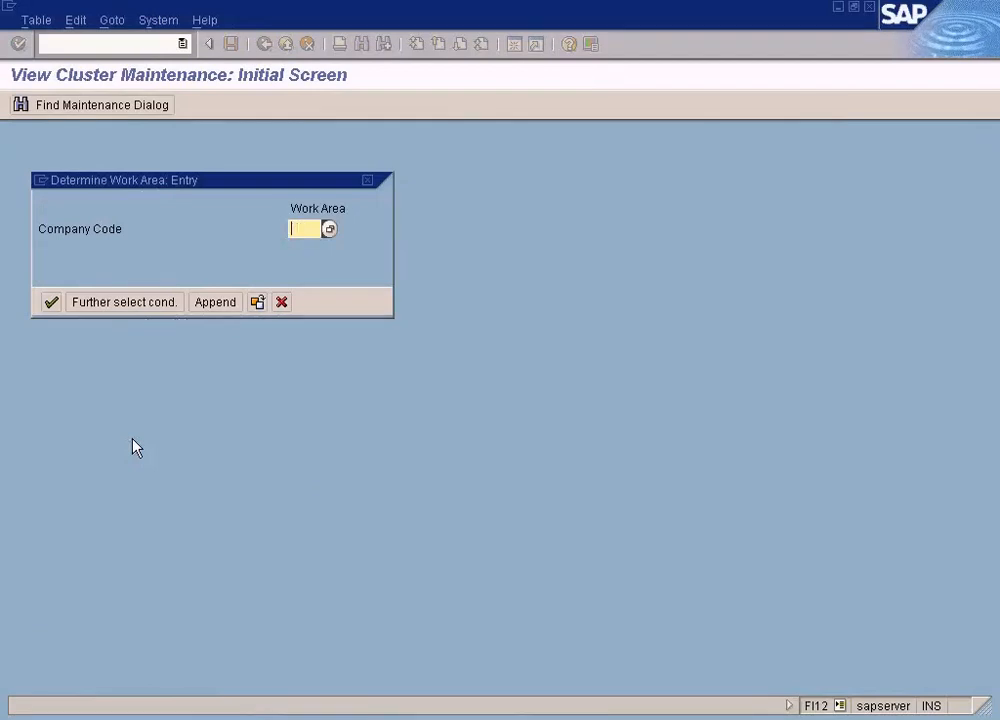
type("2000")
key("Return")
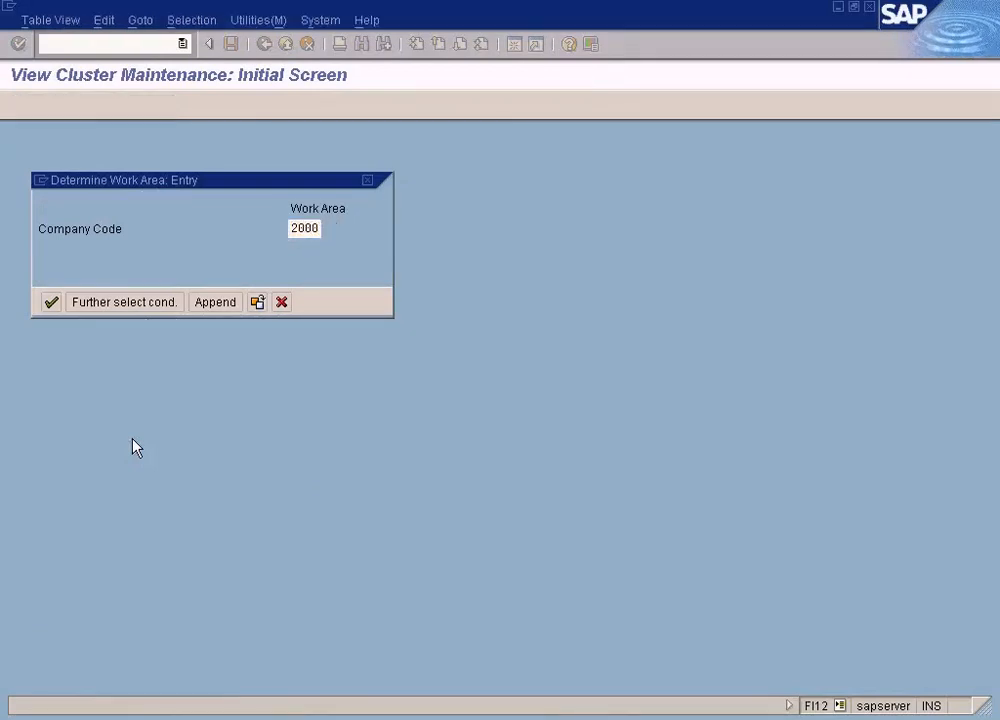
key("shift+Tab")
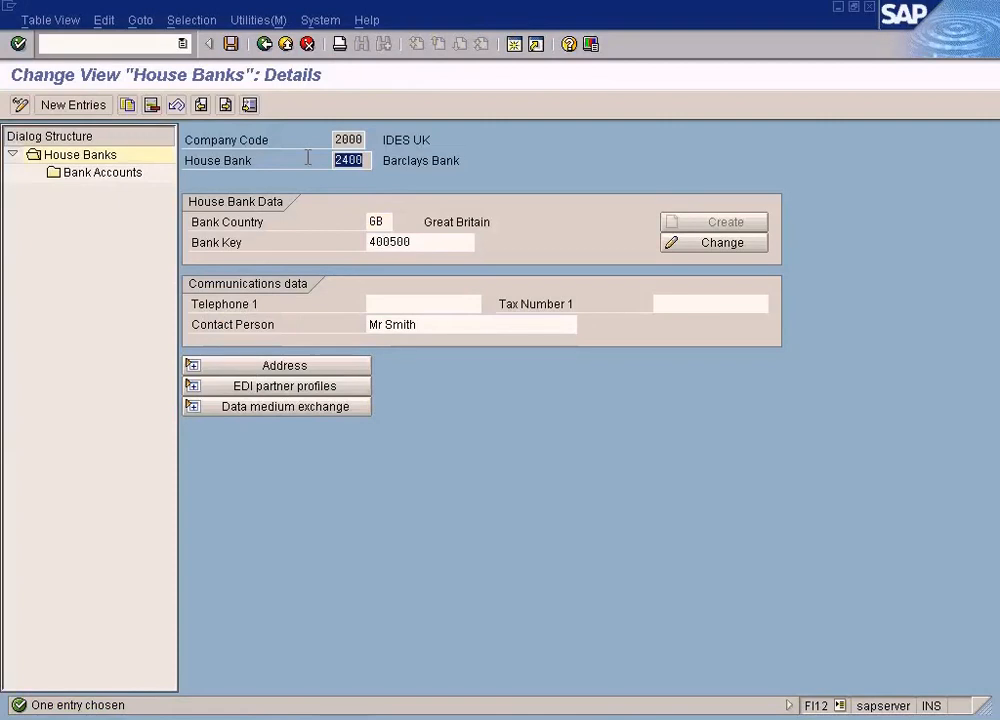
Compare the house bank ID and company code in the Barclays details with those in the payment program's Bank Accounts overview
key("alt+Tab")
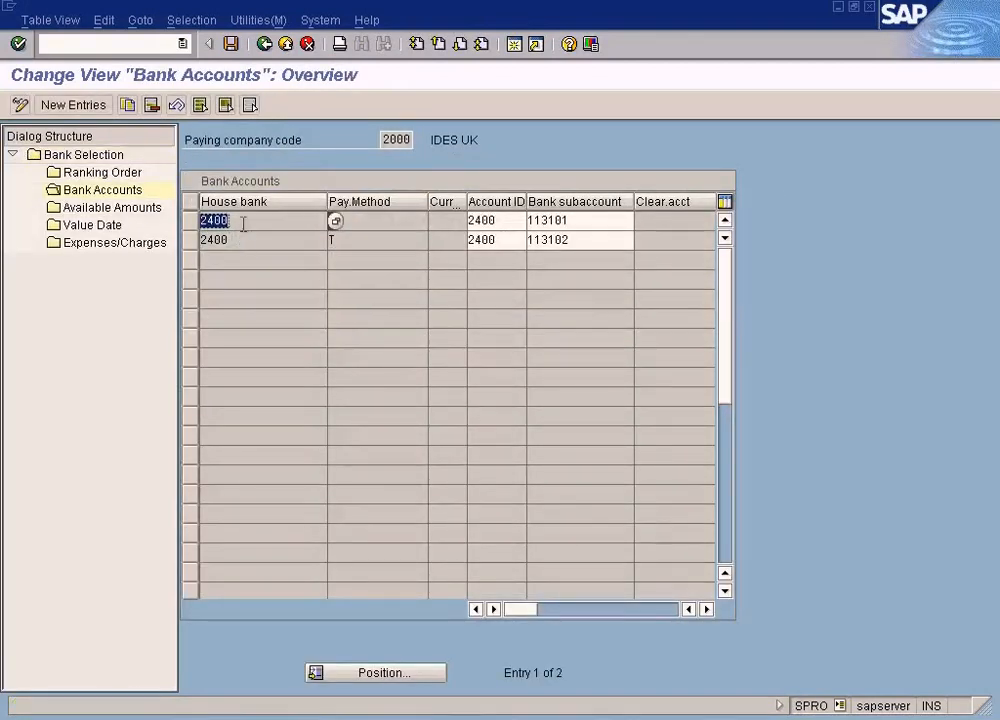
key("alt+Tab")
key("alt+Tab")
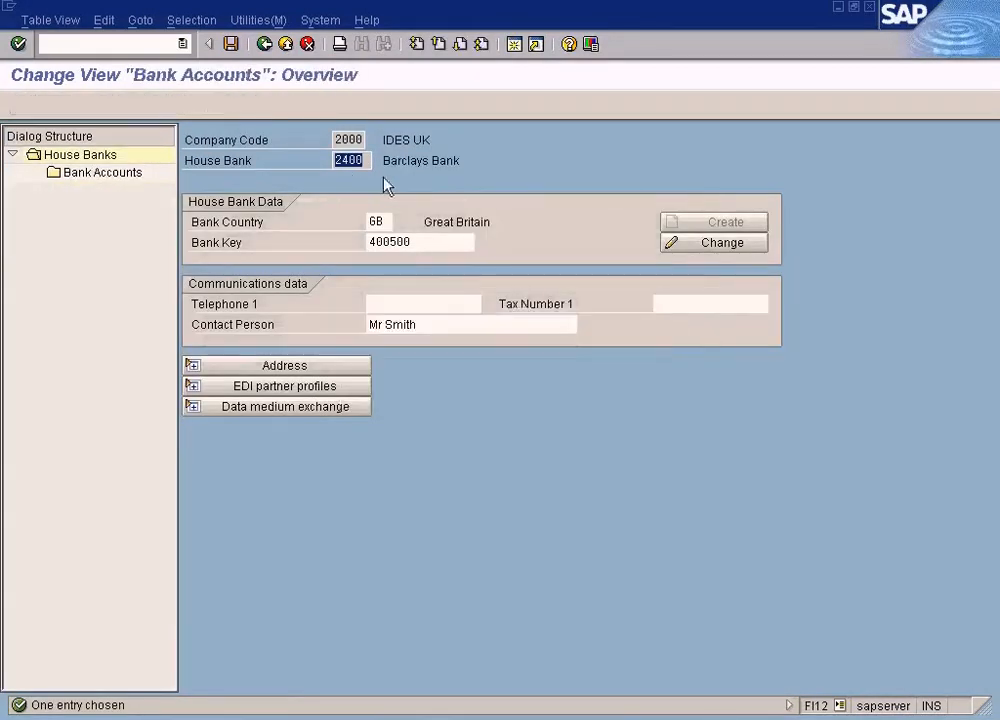
left_click(382, 140)
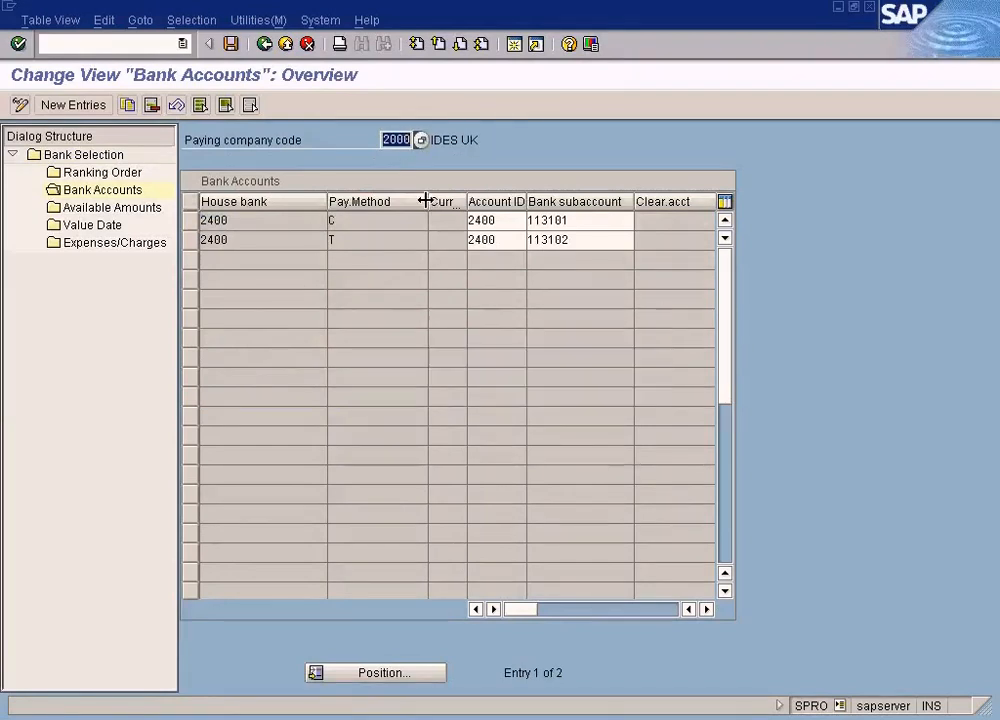
key("alt+Tab")
left_click(363, 141)
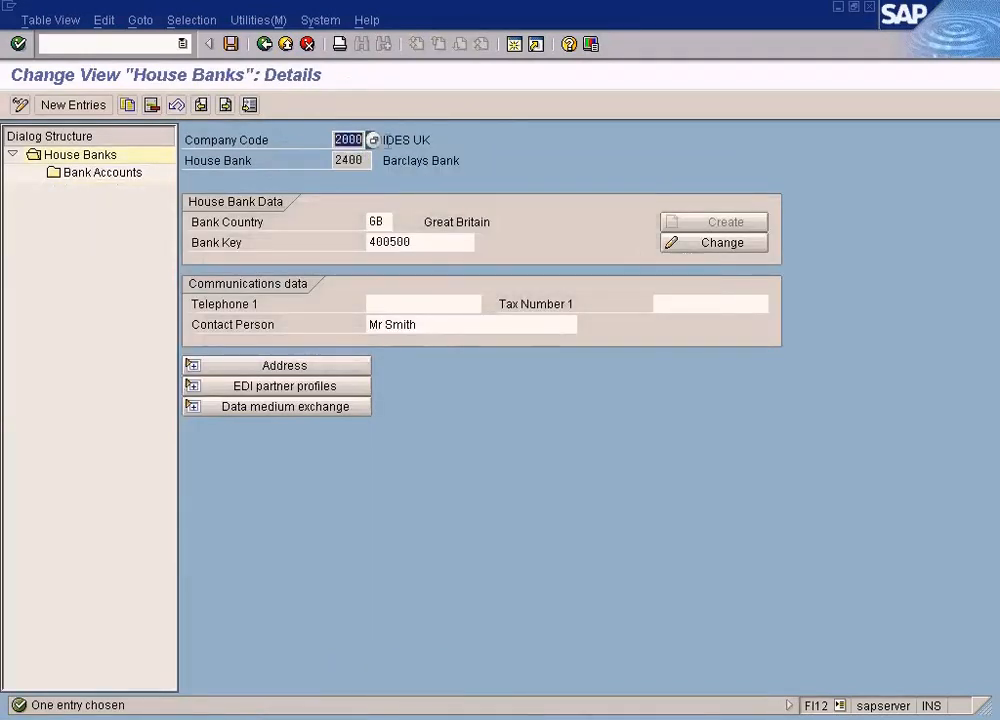
Examine the Barclays house bank ID, country and bank key, checking the payment program's house bank column before returning to the details
left_click(344, 160)
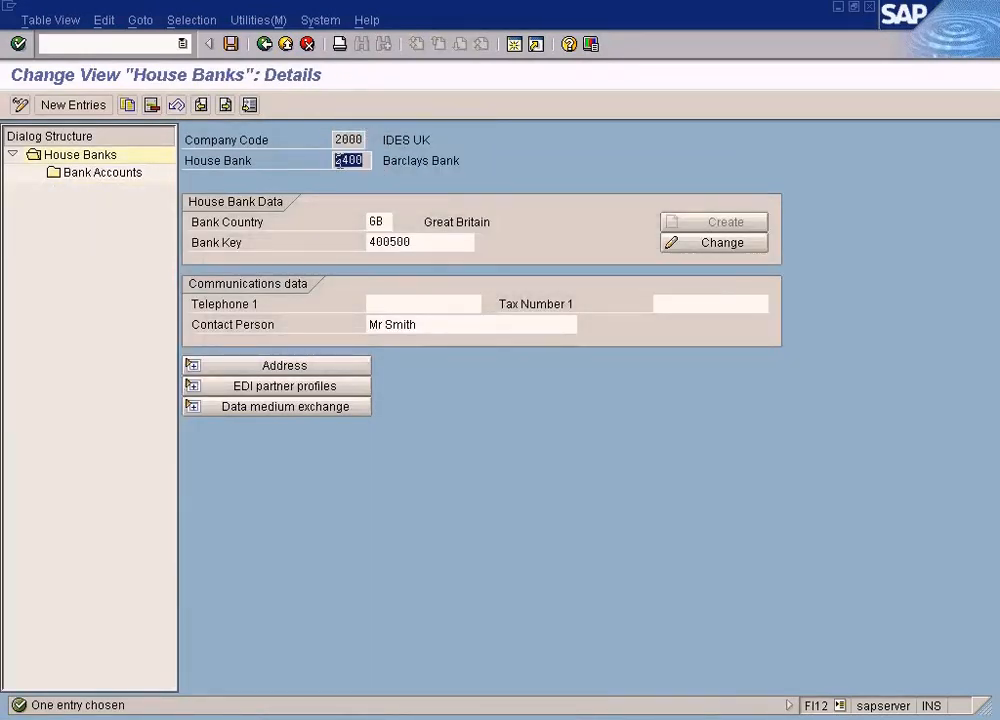
left_click(380, 219)
left_click(425, 242)
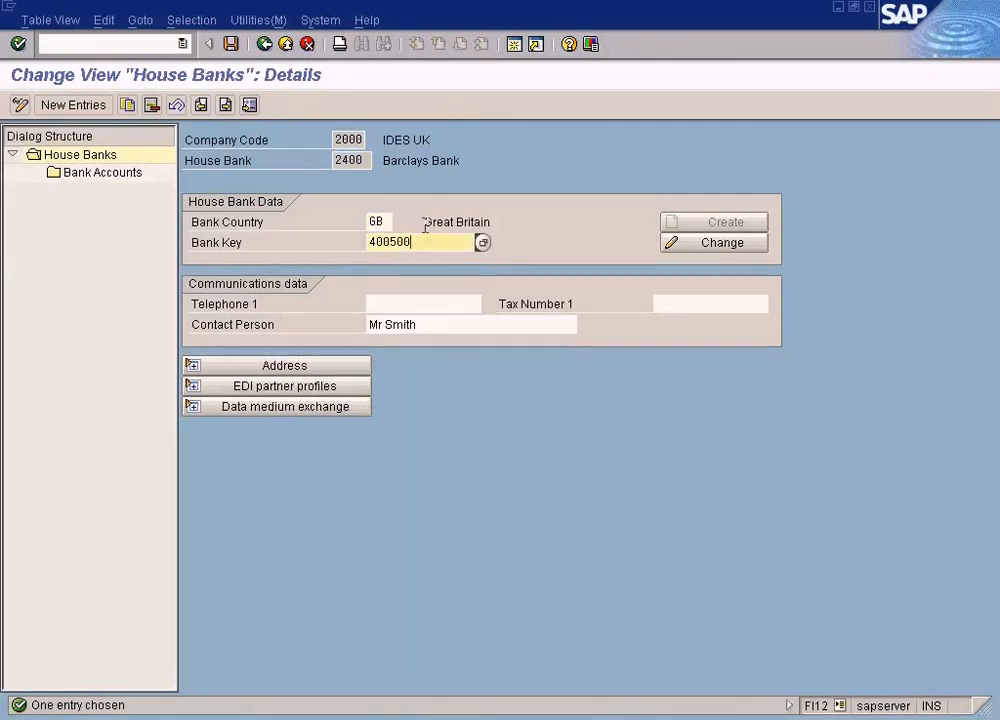
key("alt+Tab")
left_click(258, 221)
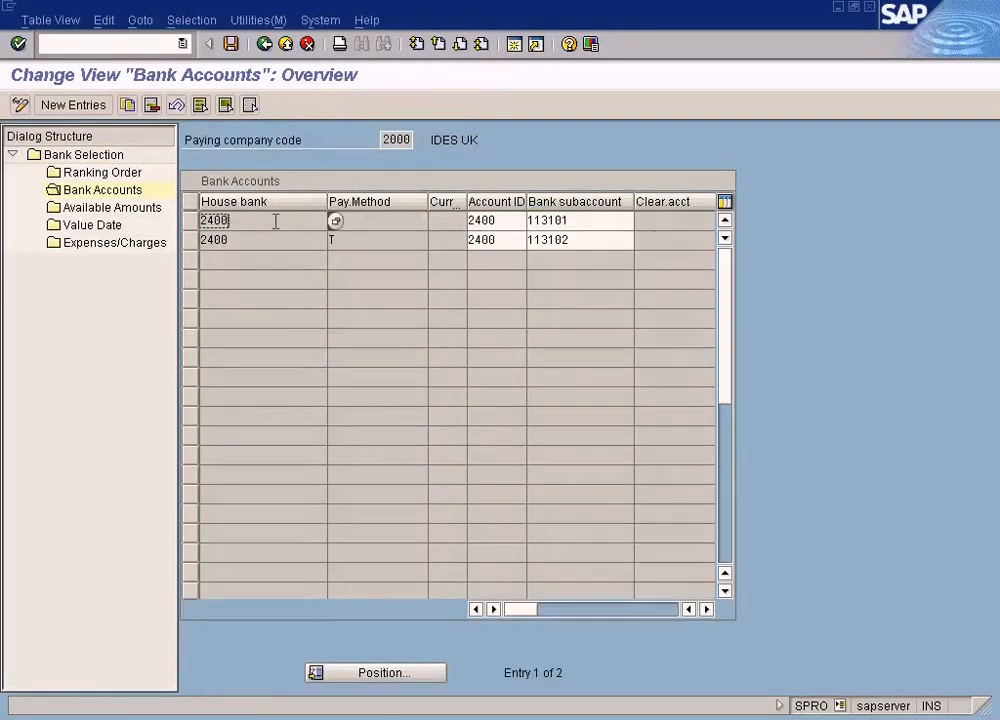
key("alt+Tab")
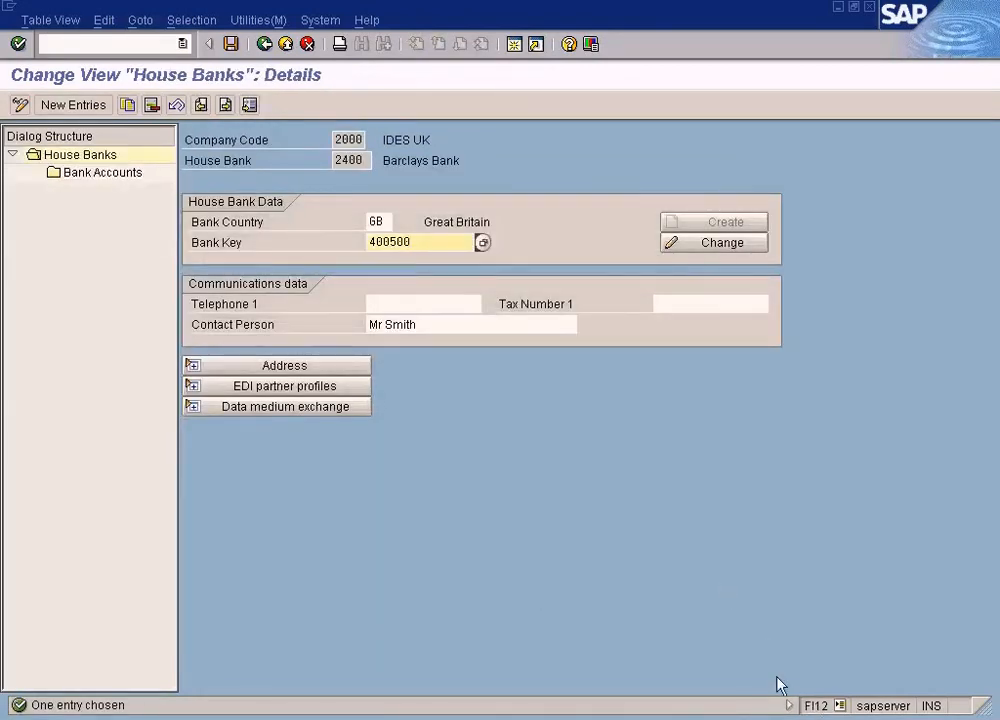
left_click(65, 106)
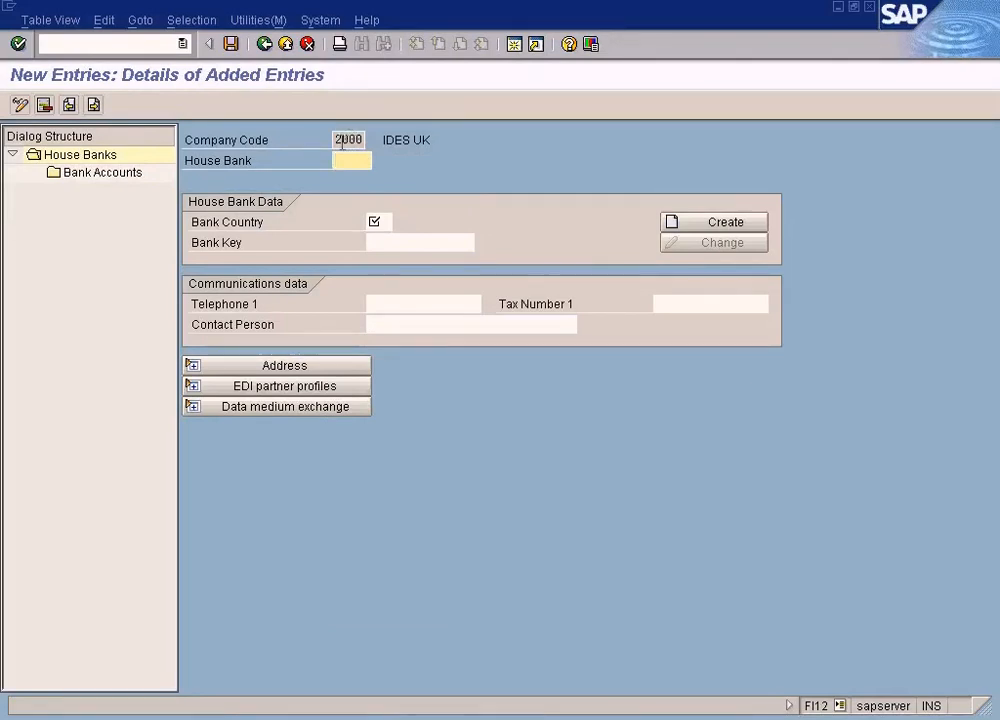
type("3000")
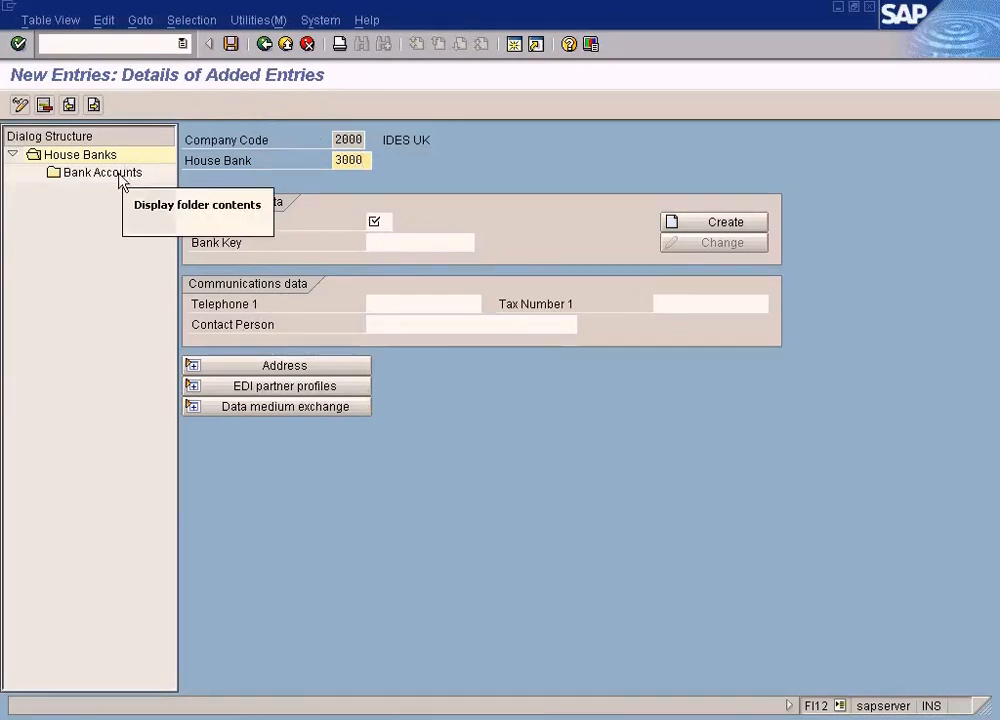
left_click(265, 45)
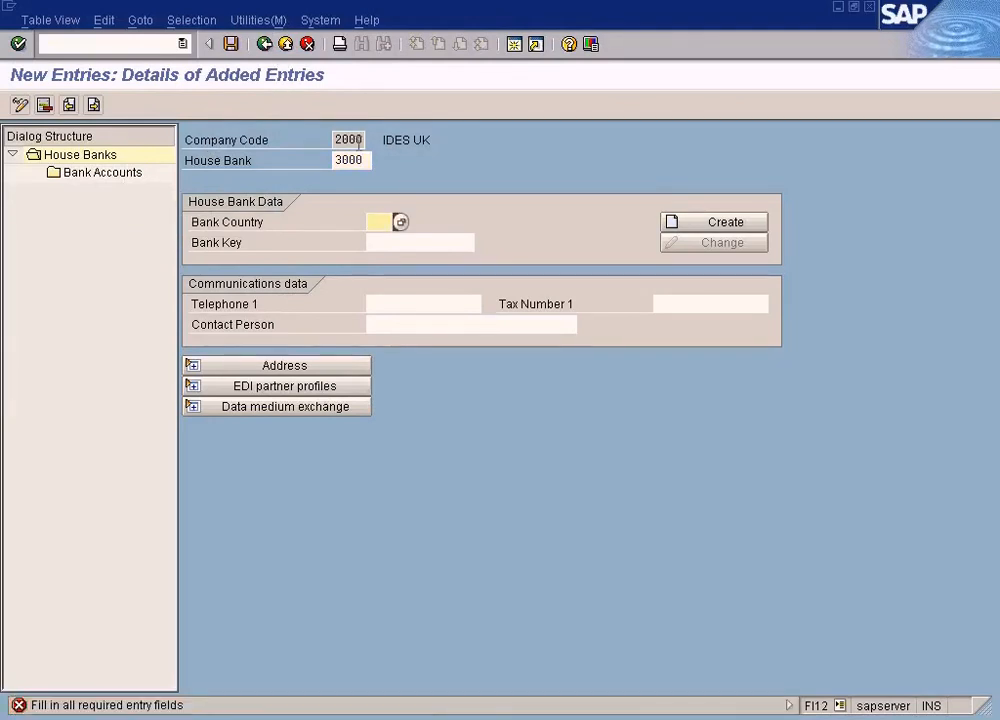
left_click(307, 45)
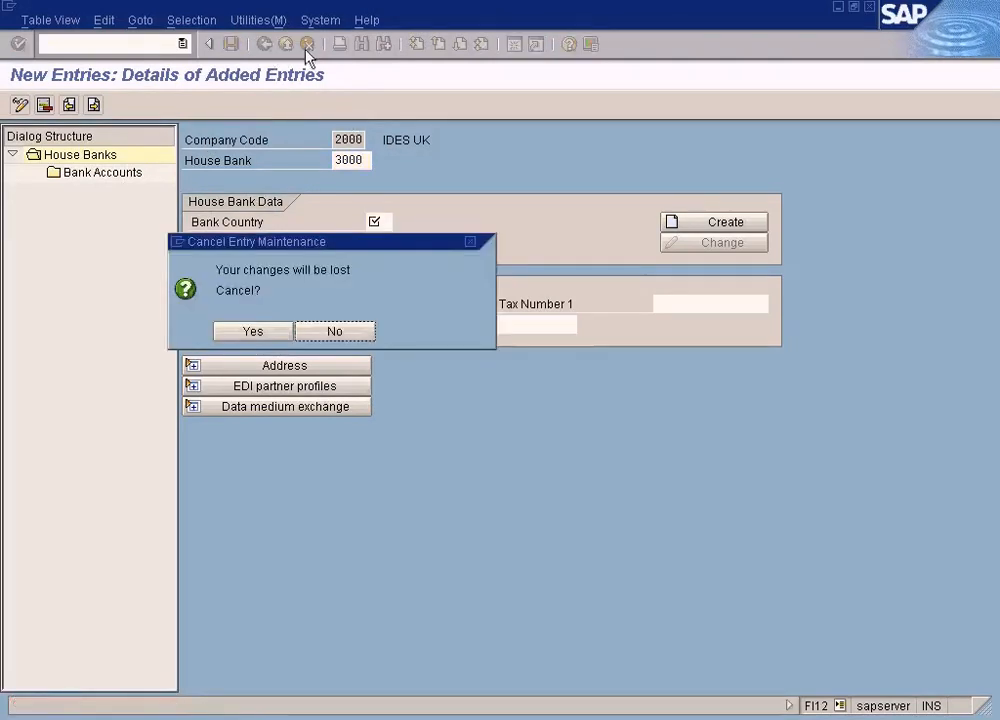
left_click(275, 333)
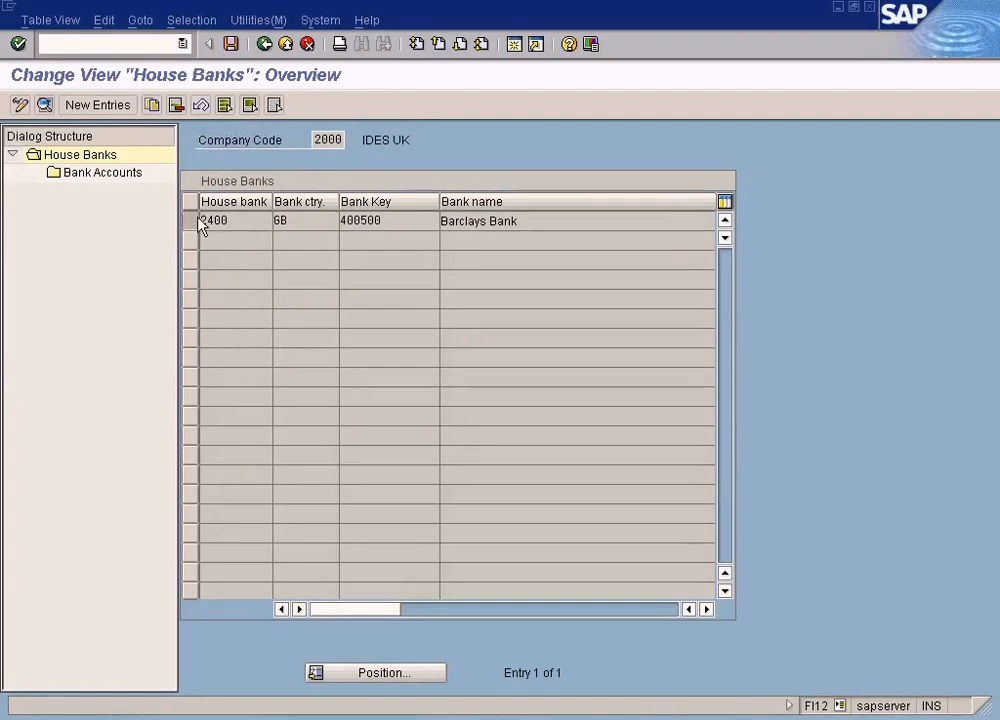
Open the bank account details of the Barclays house bank and examine how its G/L account relates to the house bank ID
left_click(205, 222)
double_click(127, 178)
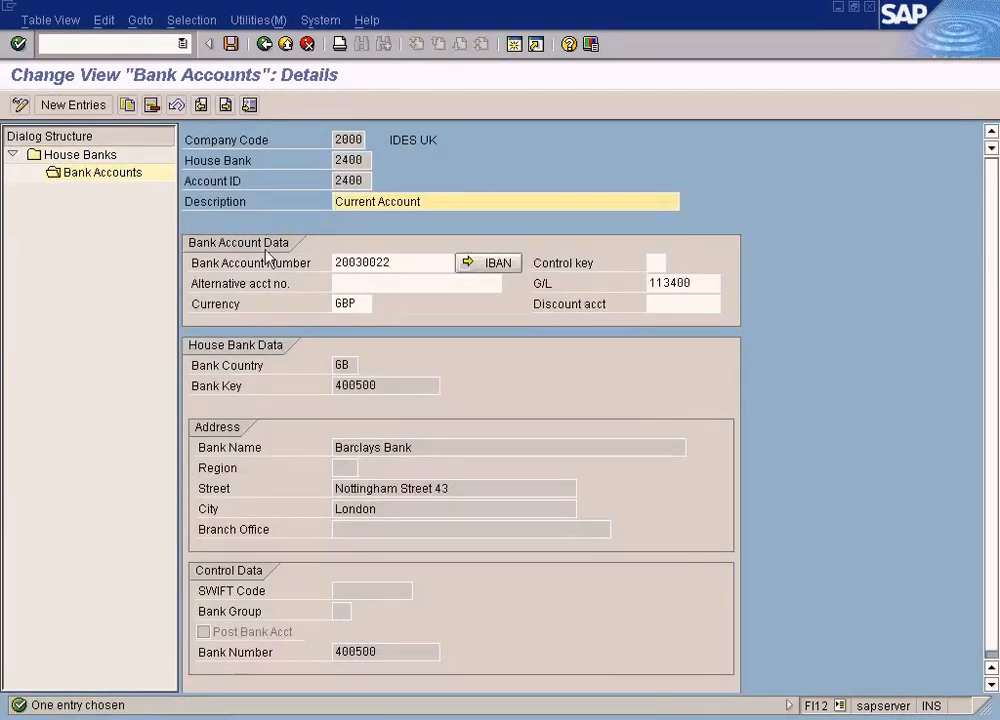
double_click(699, 284)
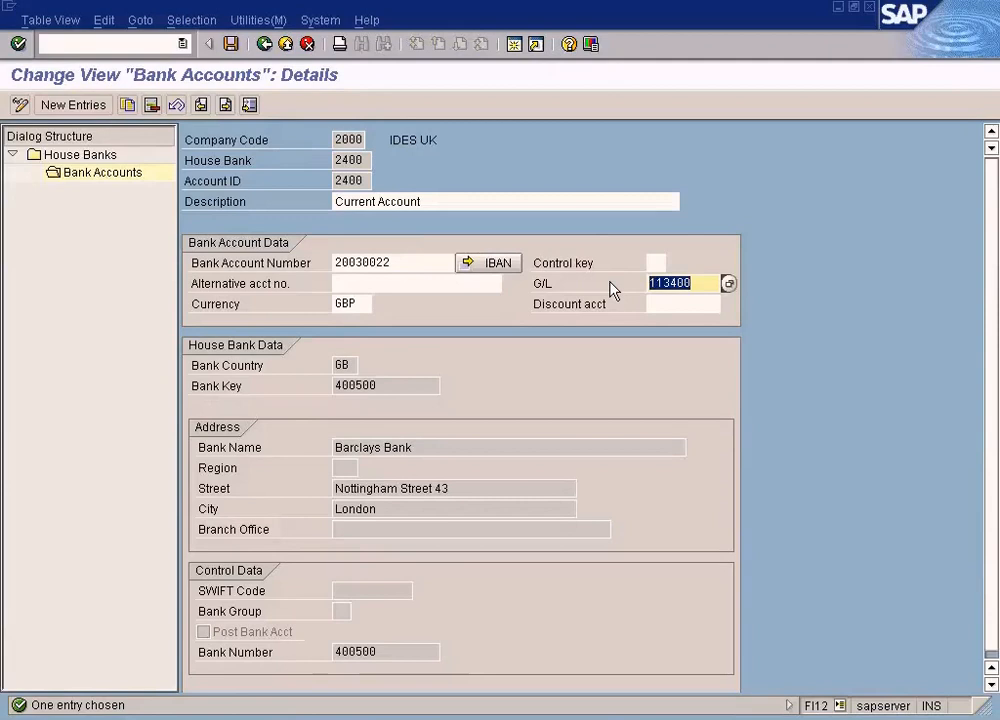
double_click(348, 160)
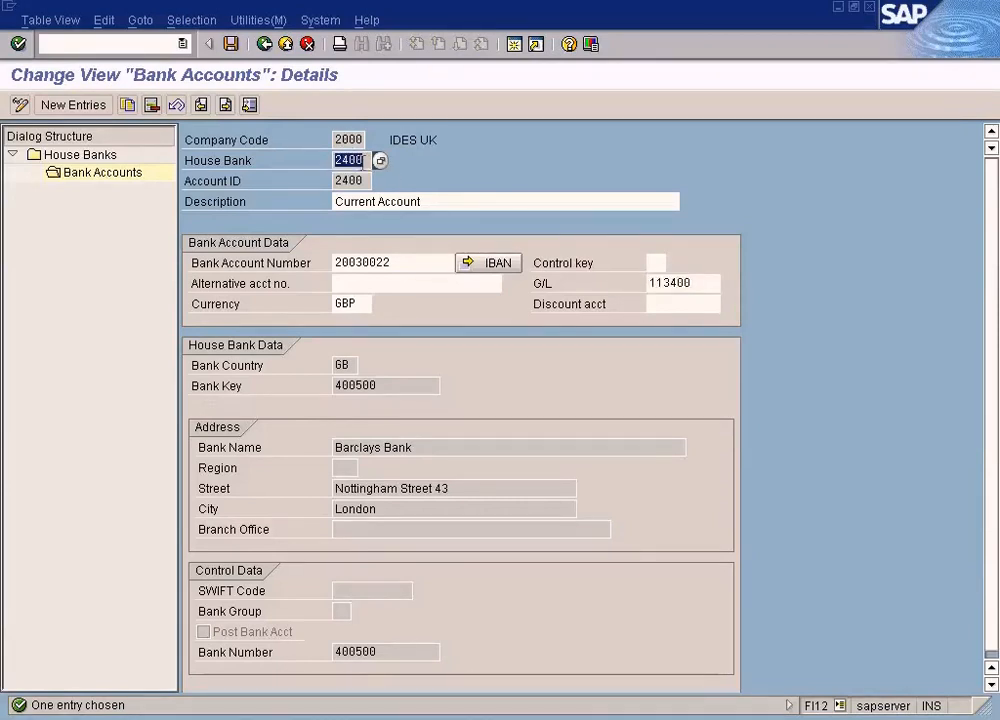
double_click(680, 284)
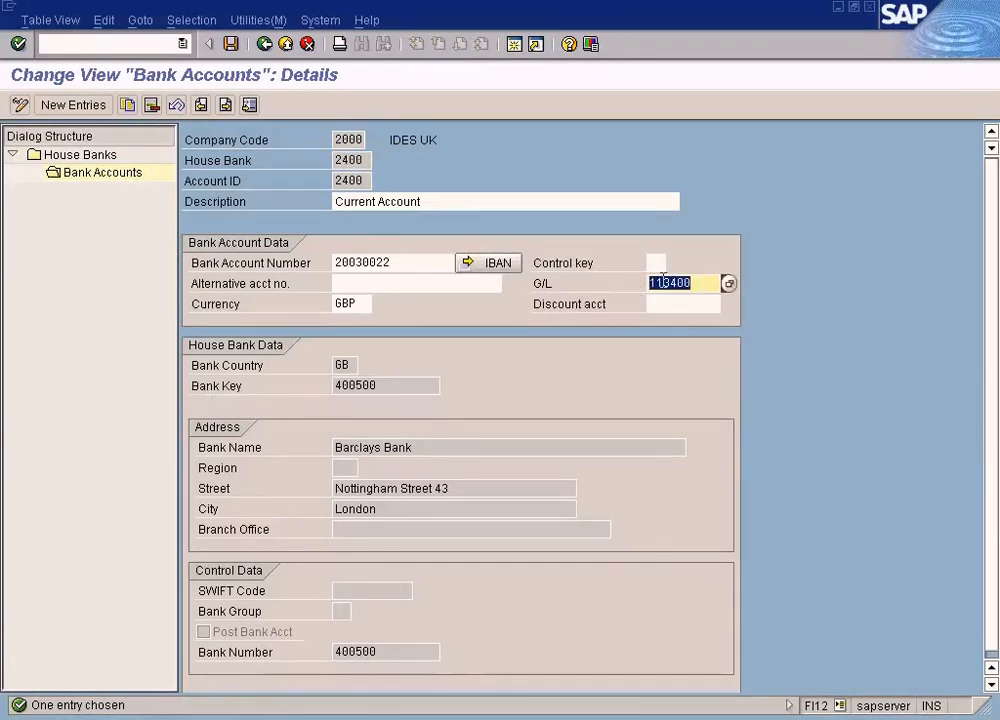
left_click(353, 161)
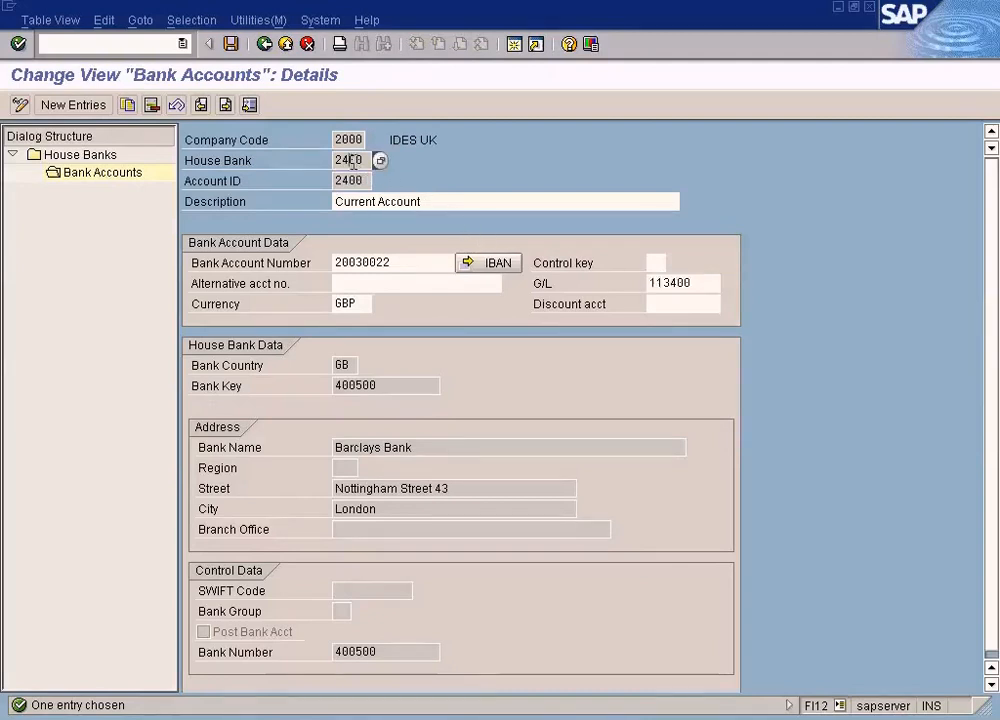
Compare the first payment method in the Bank Accounts overview with the G/L account in the Barclays bank account details
key("alt+Tab")
left_click(340, 220)
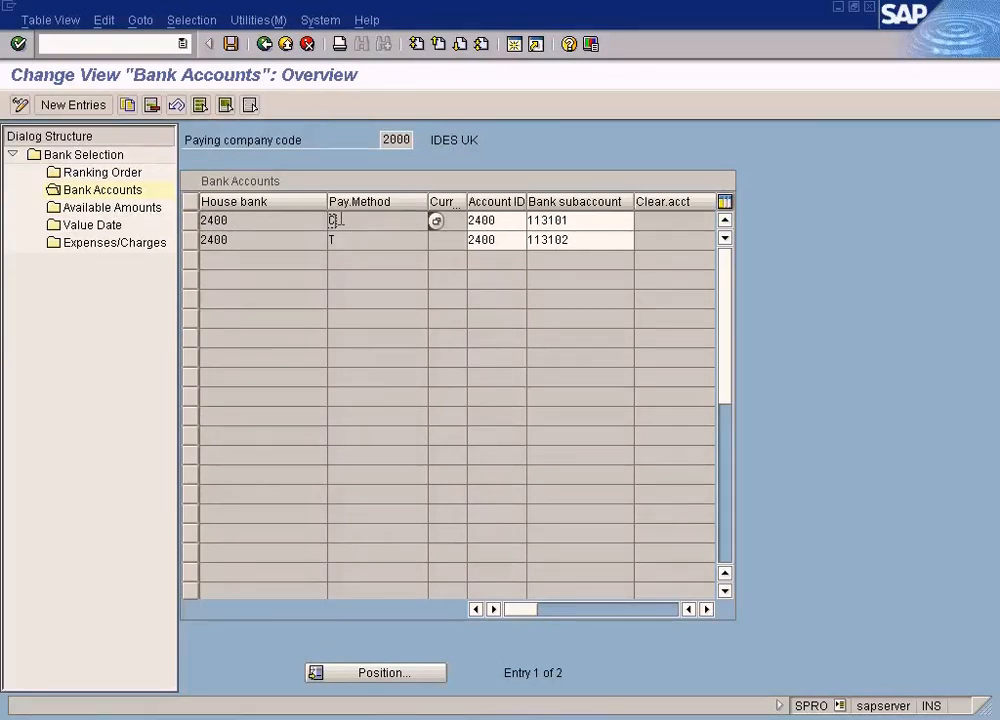
key("alt+Tab")
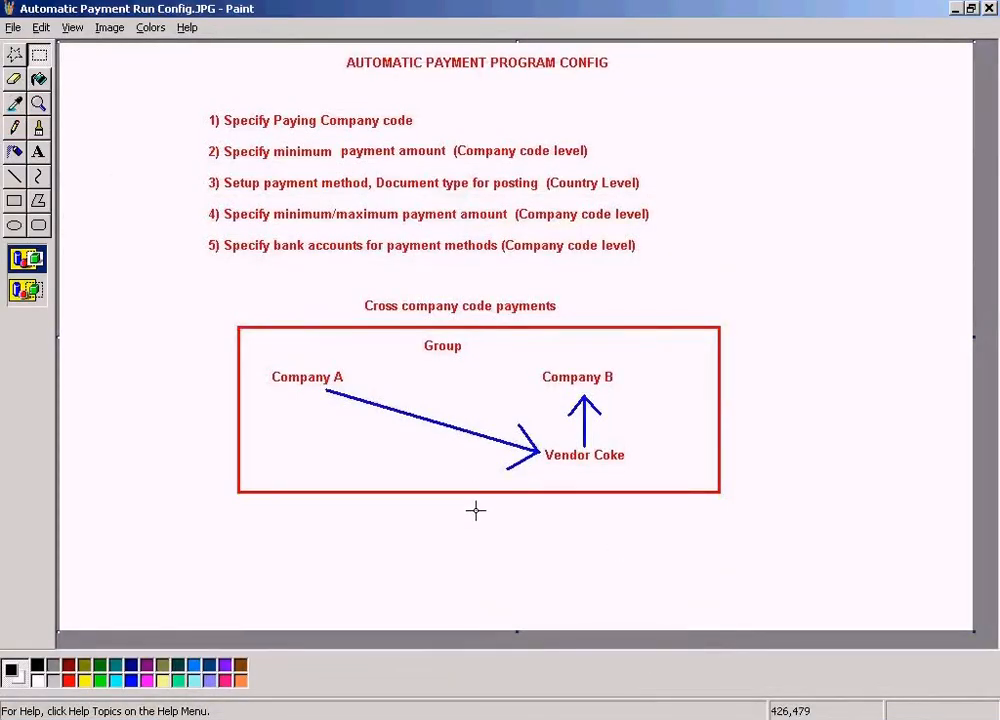
key("alt+Tab")
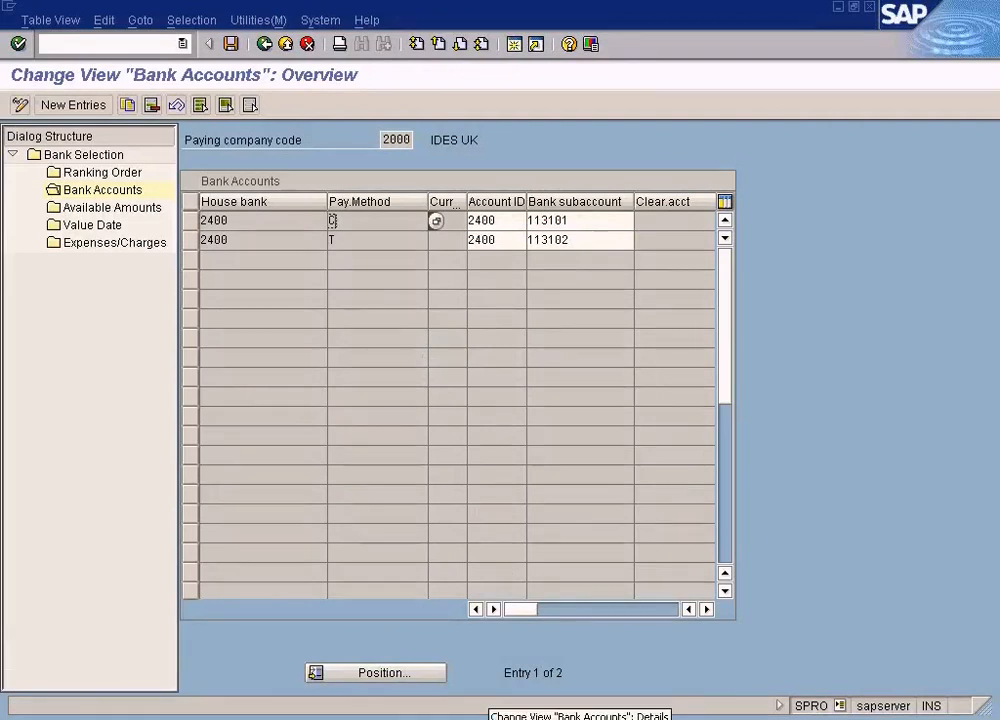
left_click(541, 712)
left_click(675, 286)
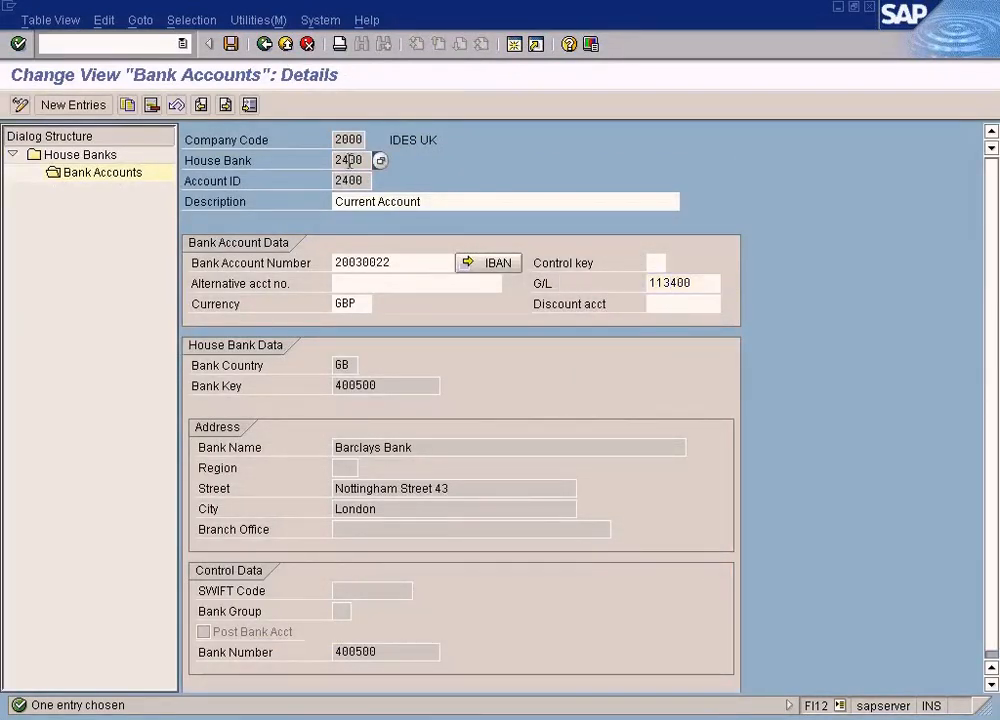
key("alt+Tab")
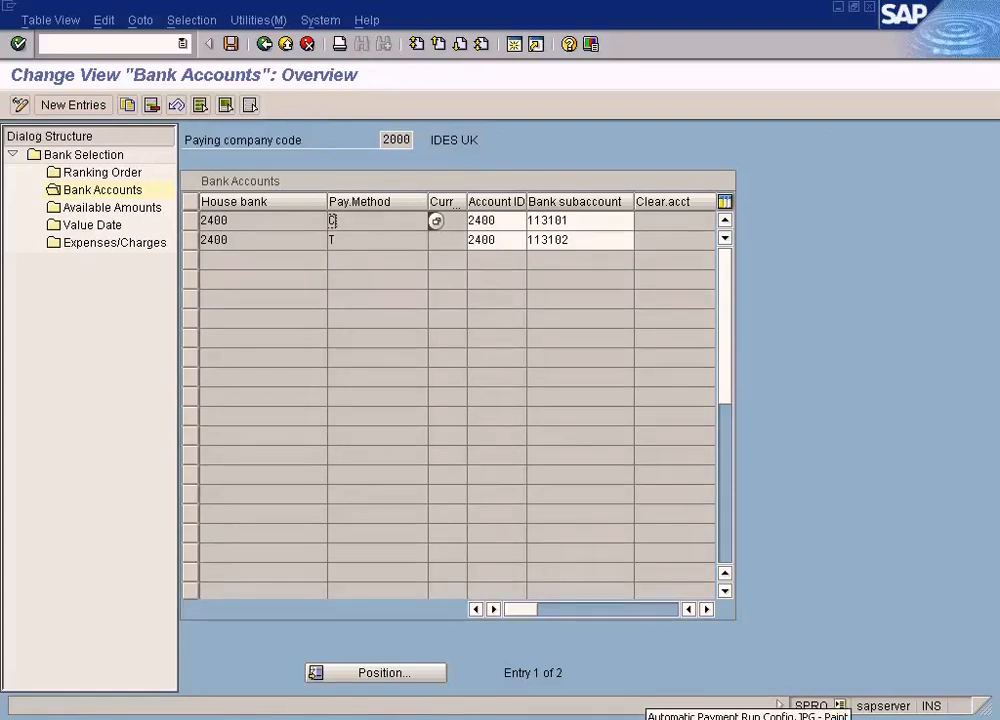
Switch to the Word outline and review the Introduction, Configuration and Execution topics of Automatic Payment Run
left_click(648, 717)
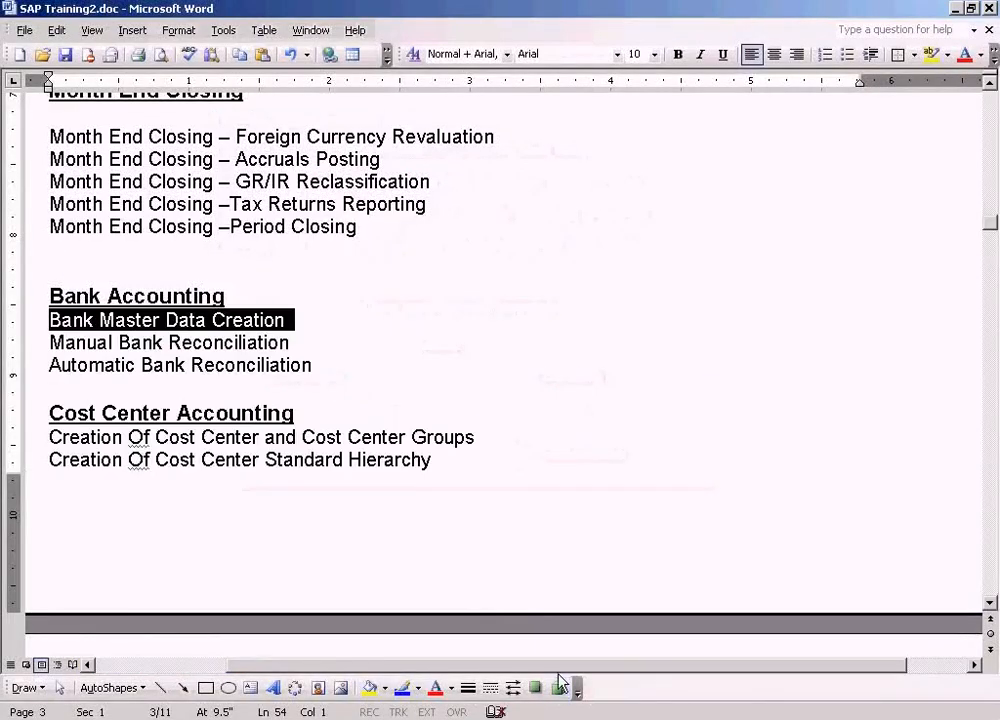
left_click(469, 342)
scroll(469, 335, "up", 6)
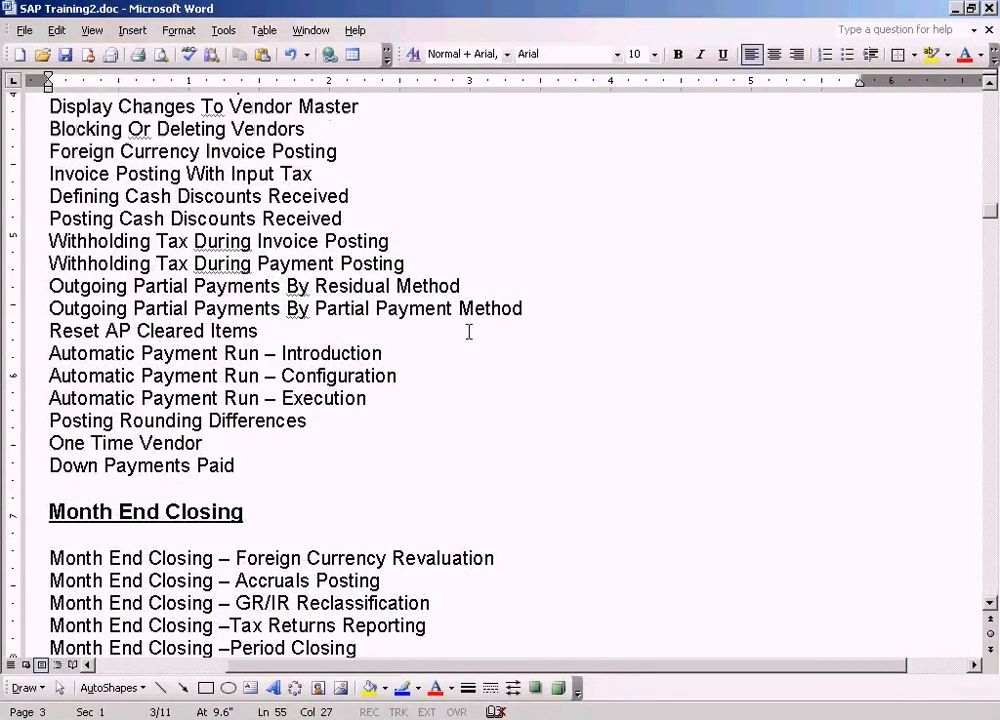
left_click(401, 356)
left_click(408, 377)
left_click(386, 401)
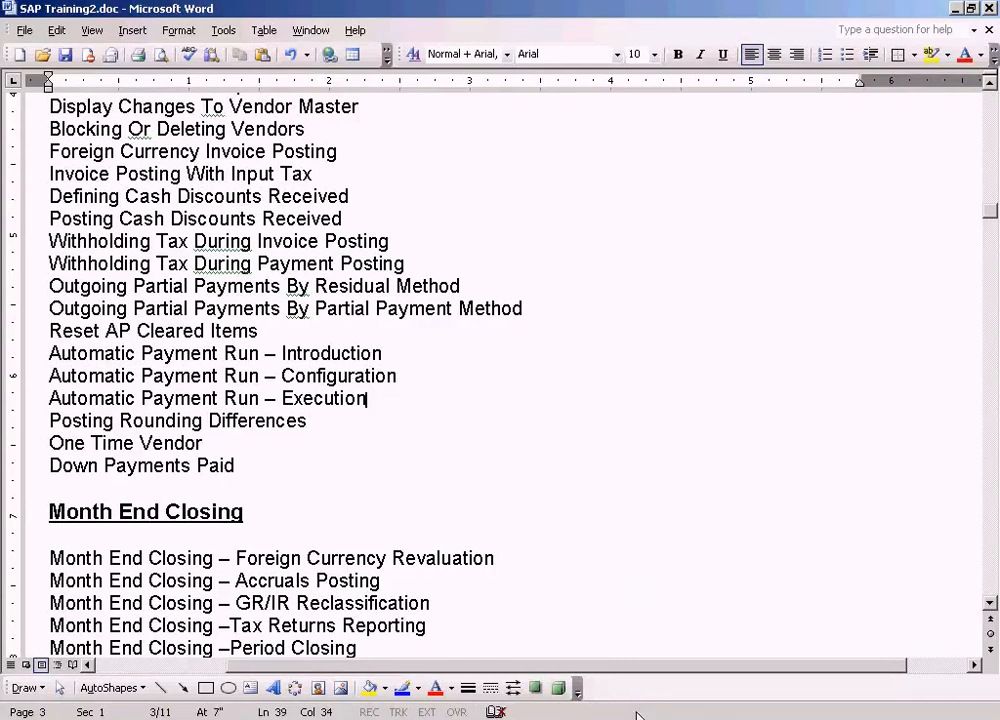
left_click(782, 716)
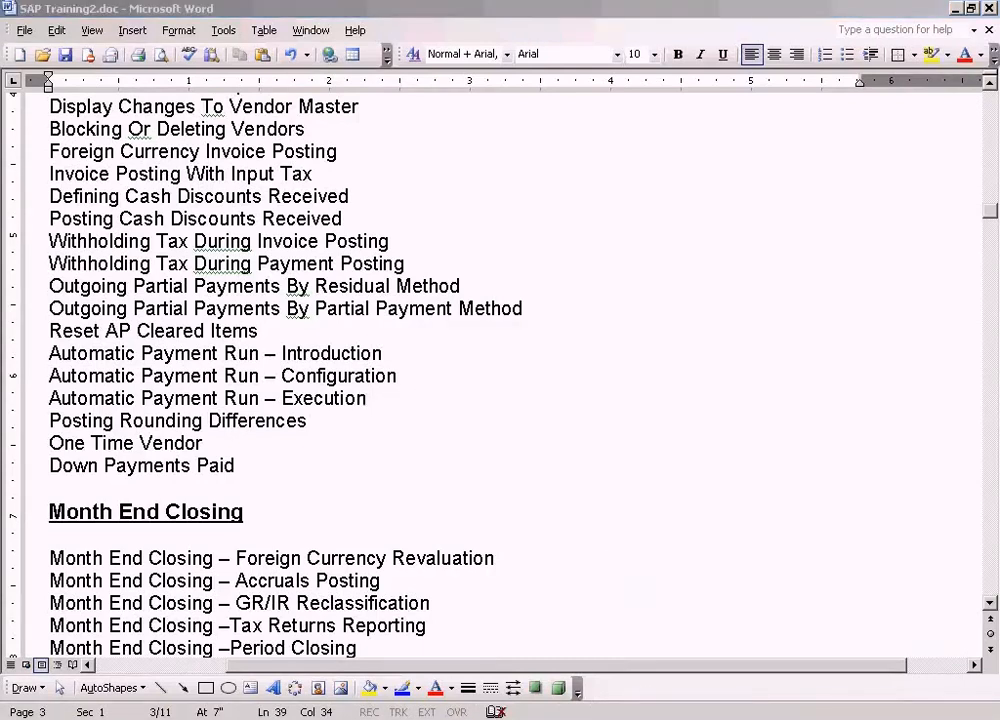